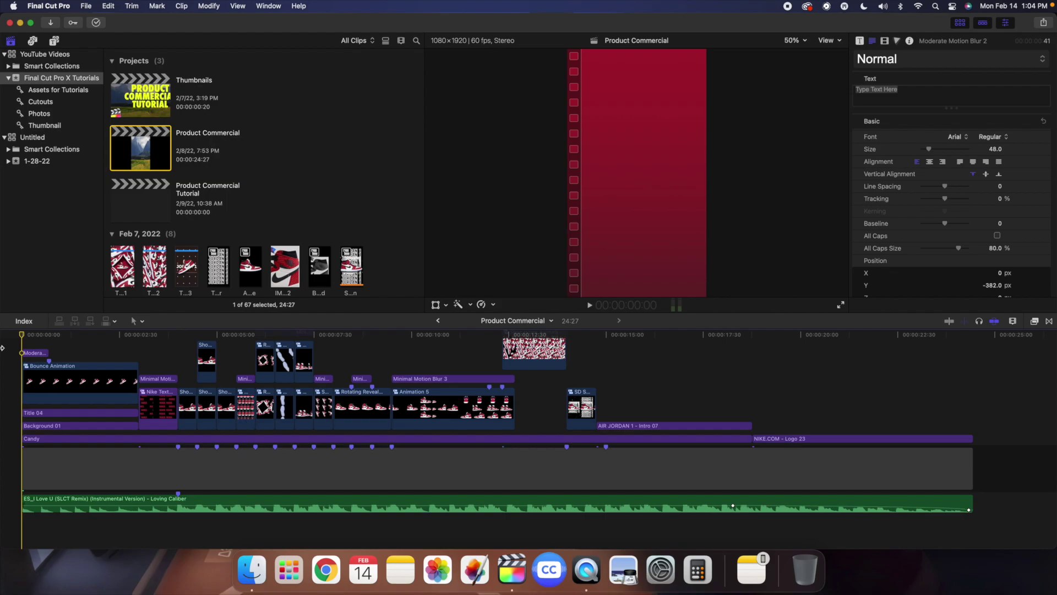
Step: Preview the finished commercial, then create 'Nike Commefcial' as a Vertical 1080x1920, 60p, Rec. 709 project
key("space")
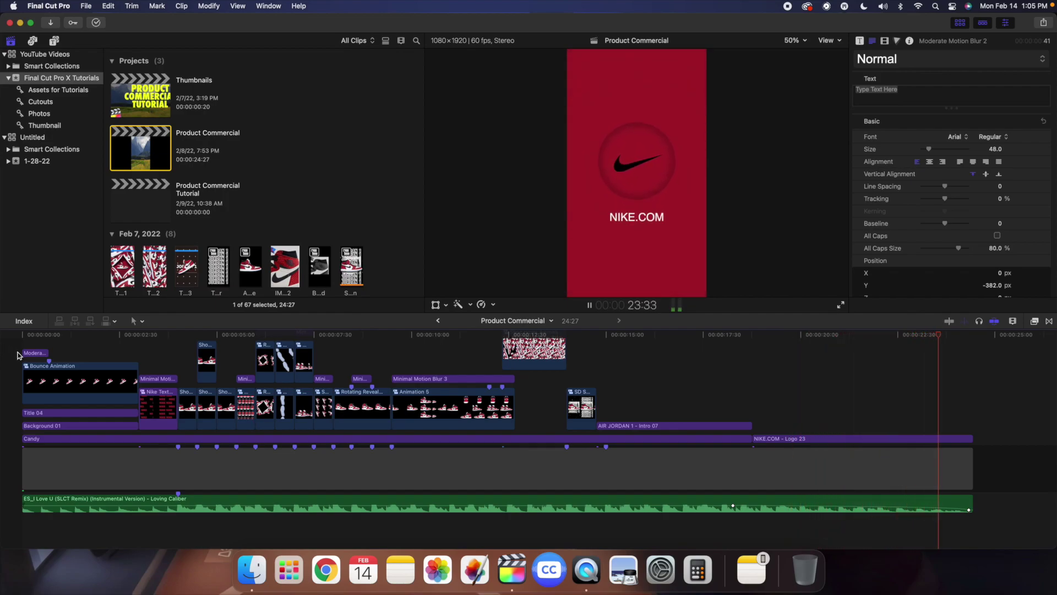
key("space")
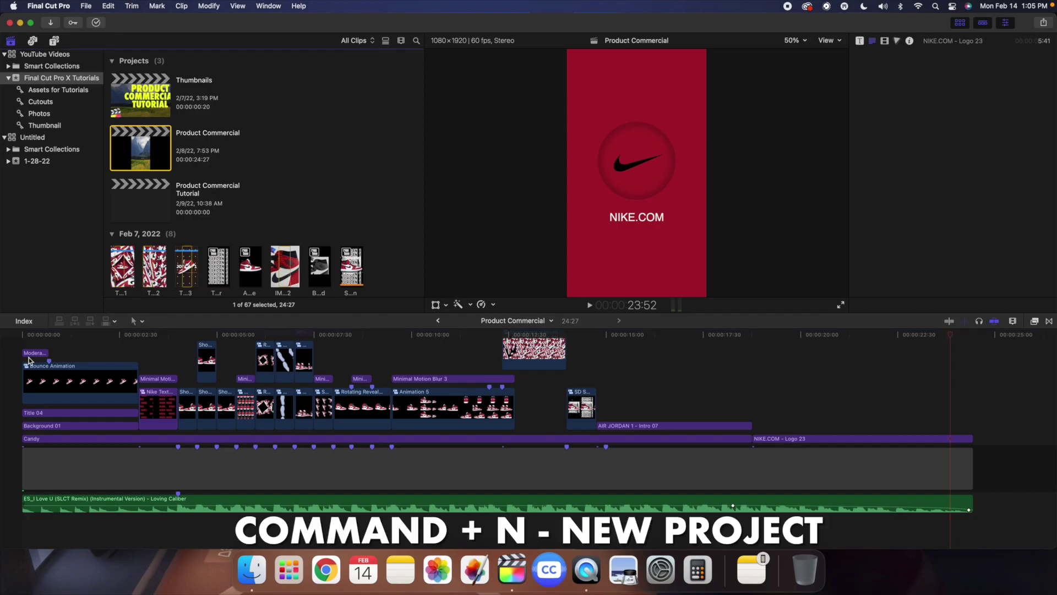
key("super+n")
type("Nike Commefcial")
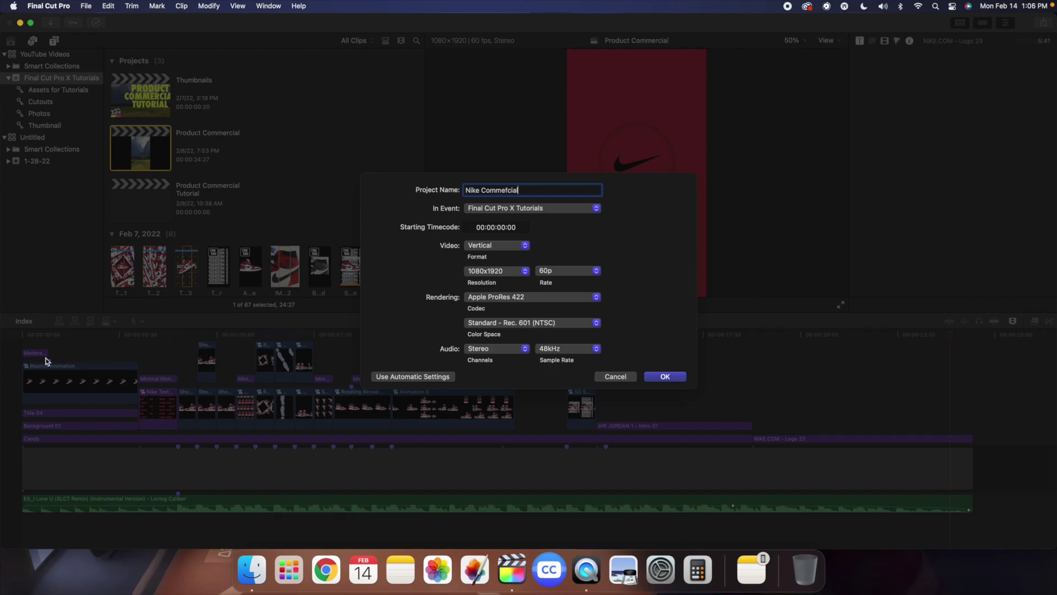
left_click(503, 247)
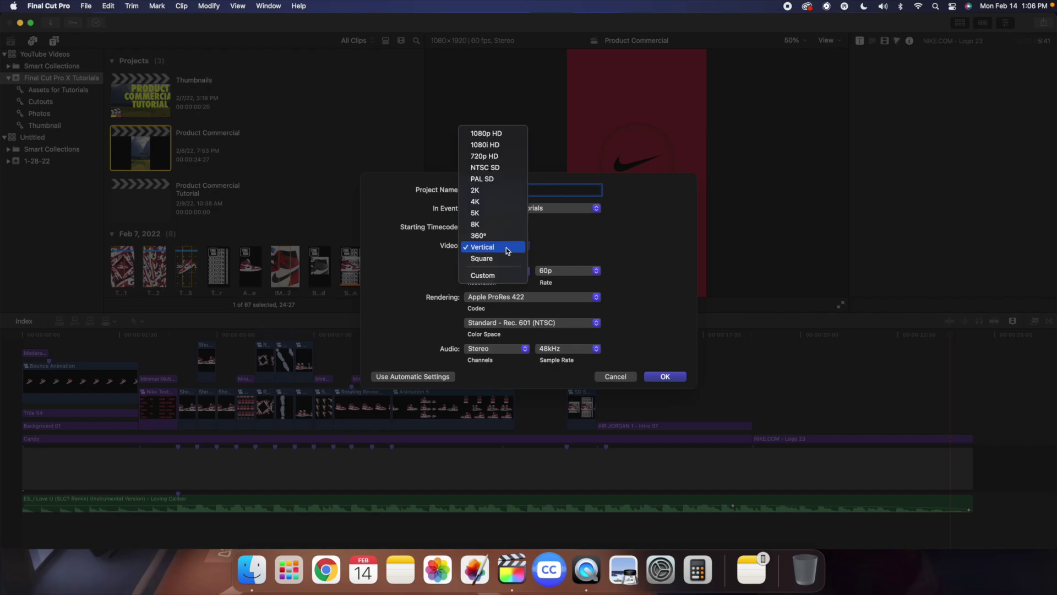
left_click(484, 252)
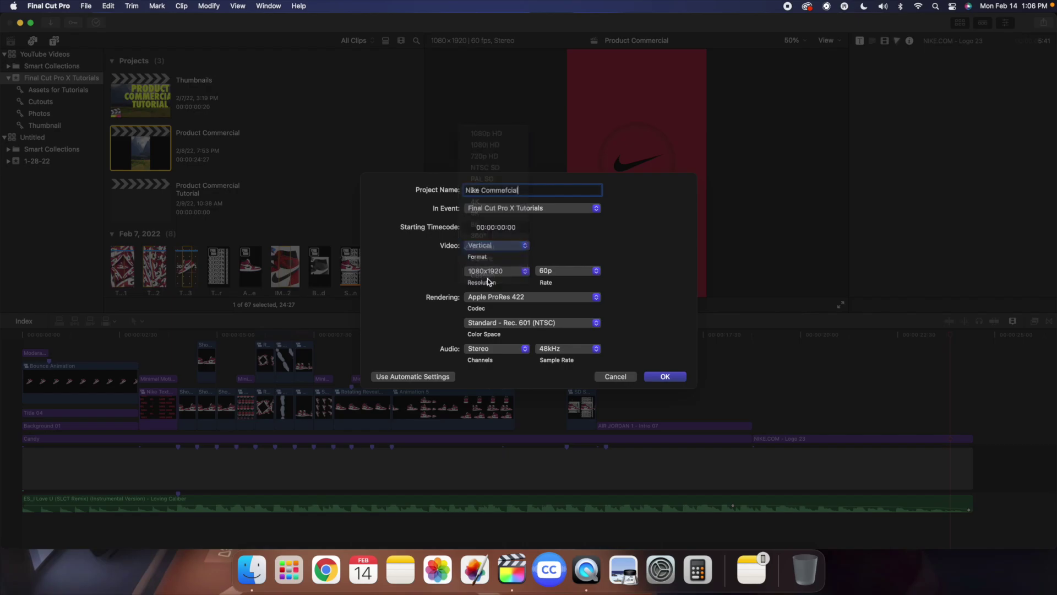
left_click(522, 323)
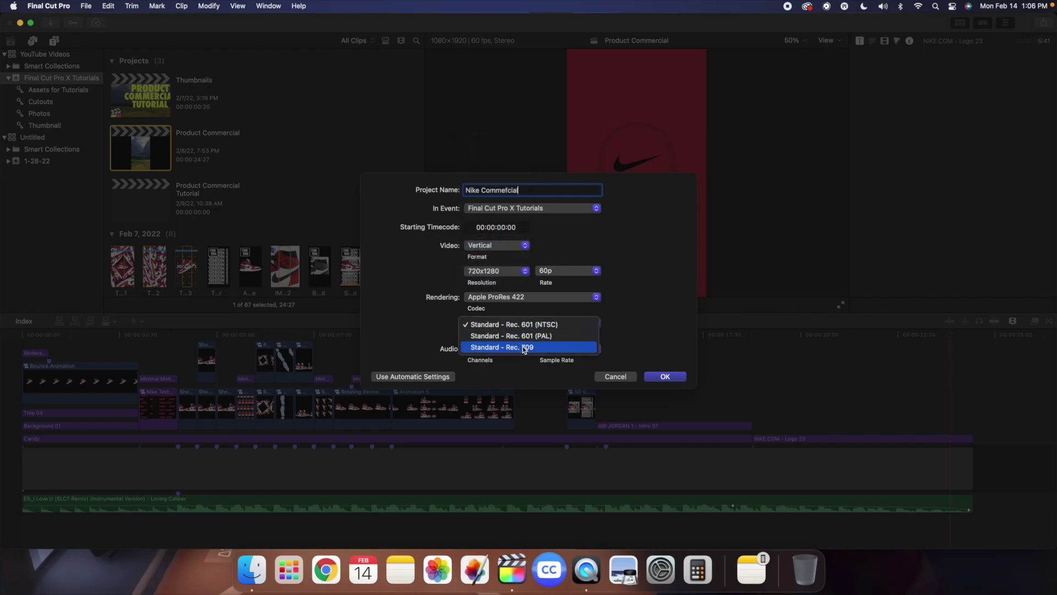
left_click(523, 347)
left_click(546, 274)
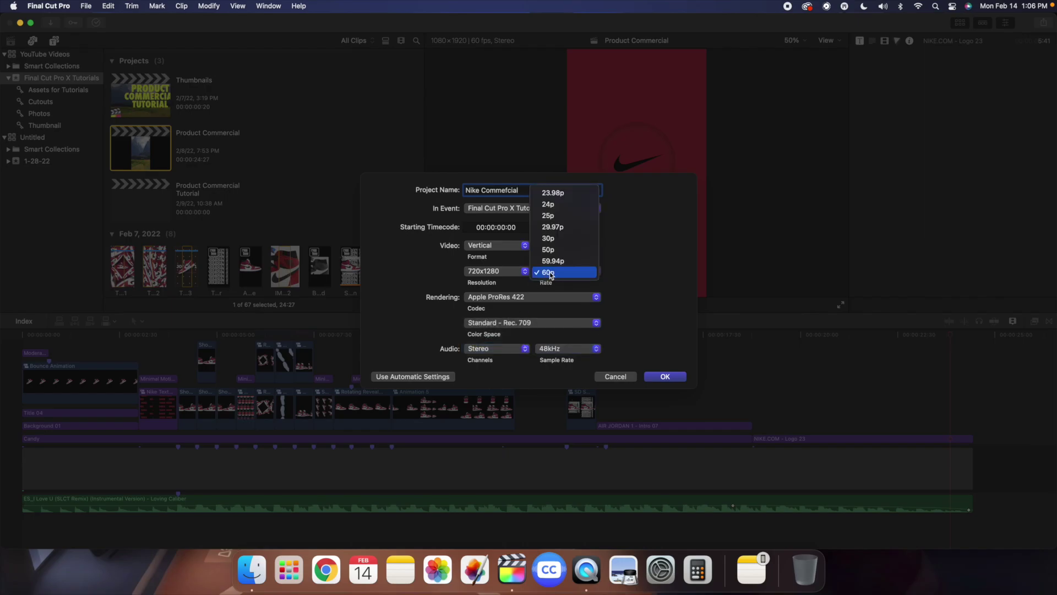
left_click(547, 273)
left_click(505, 272)
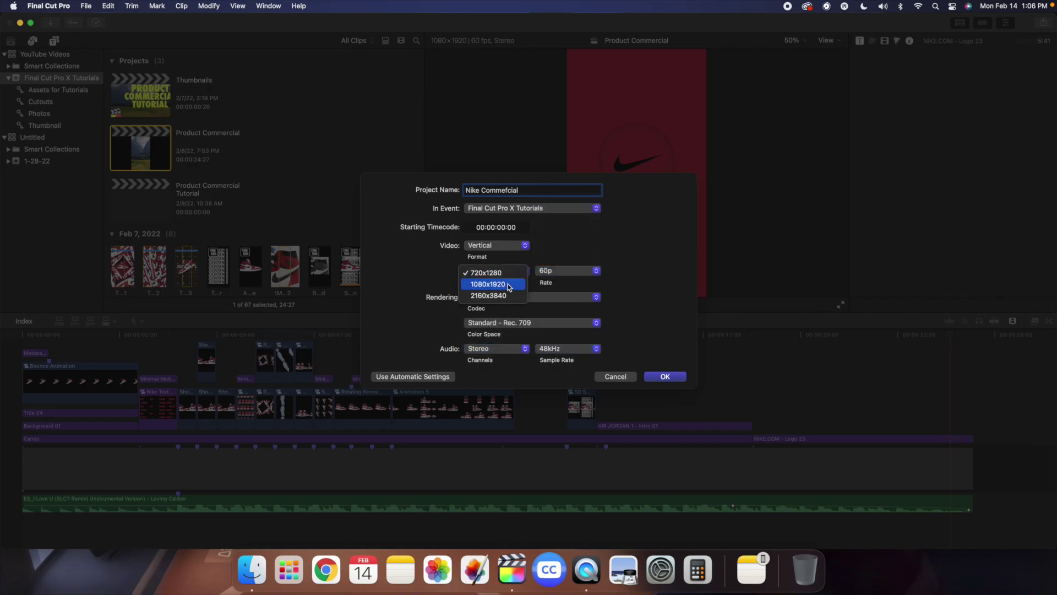
left_click(508, 285)
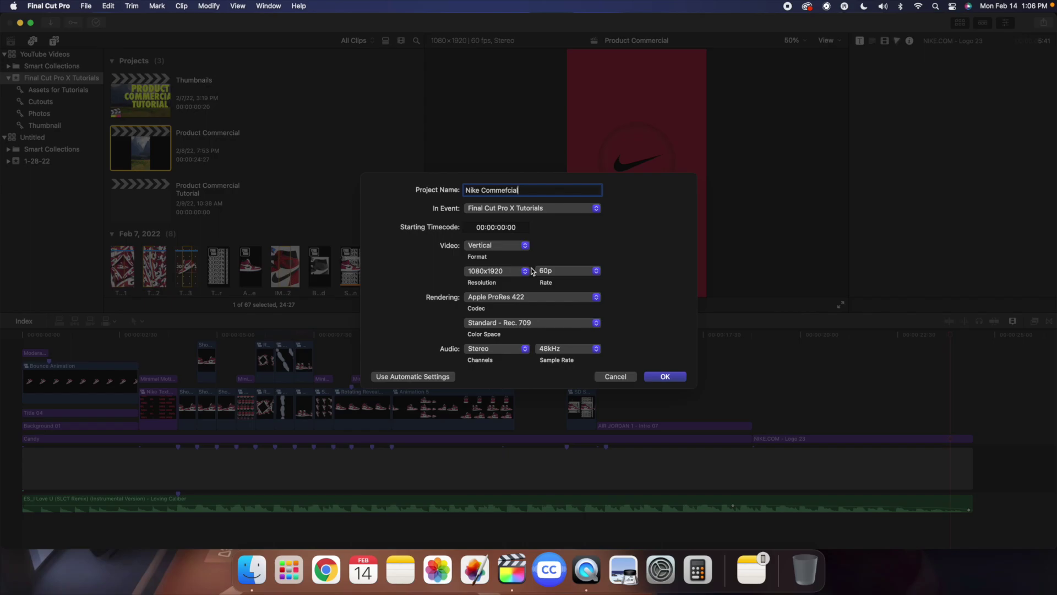
left_click(664, 376)
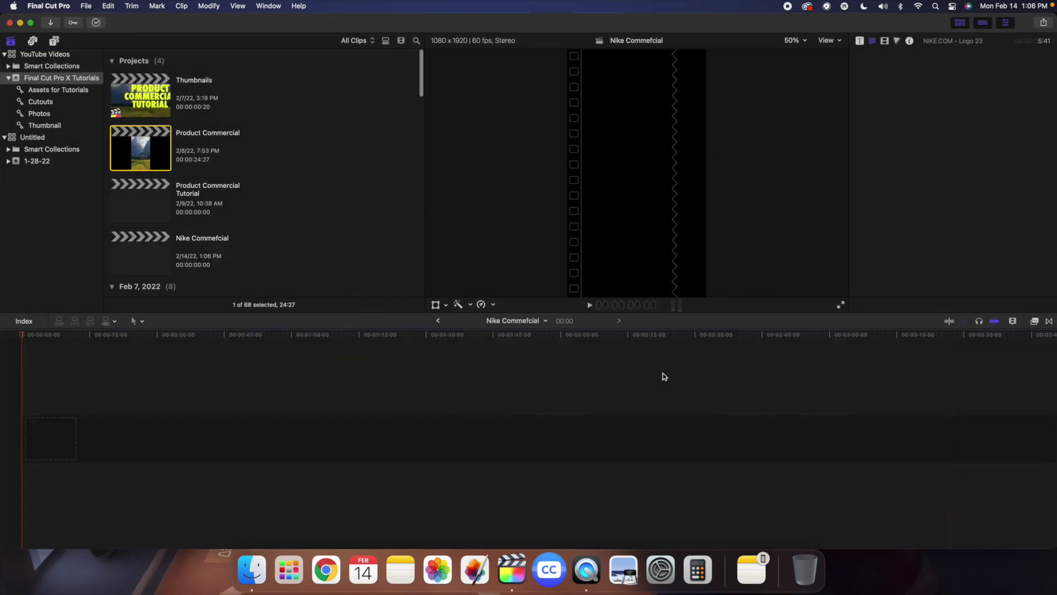
Step: Insert a gap clip at the start of the empty timeline and set its duration to 2:00:00
left_click(151, 246)
left_click(18, 364)
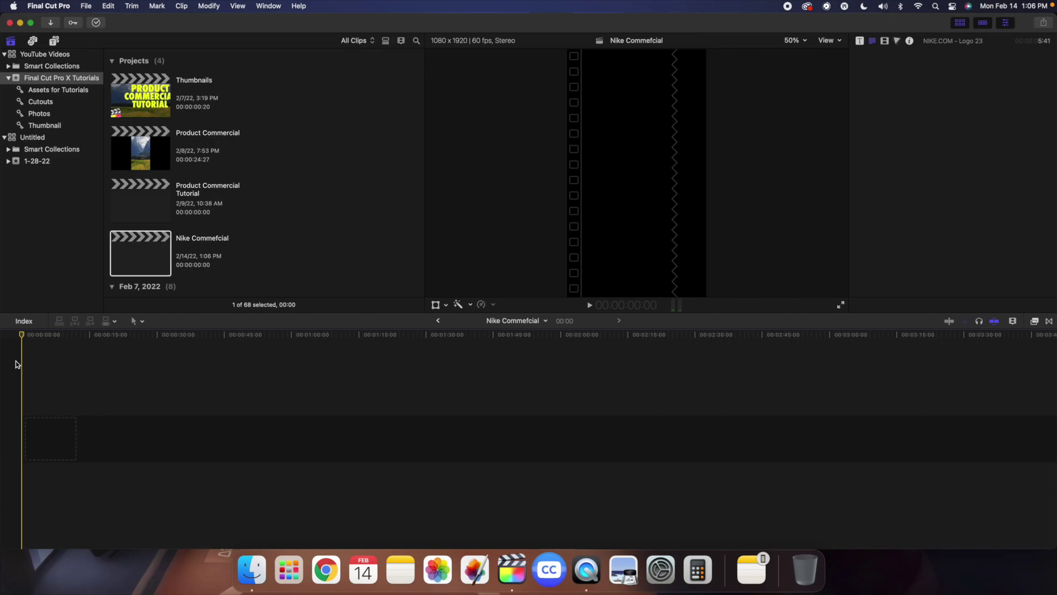
key("alt+w")
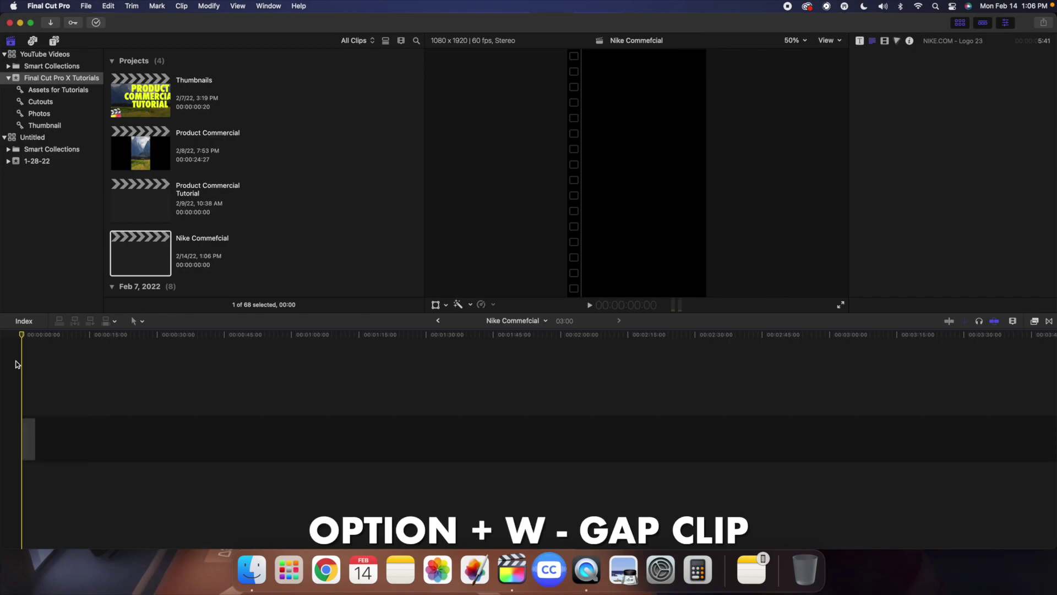
left_click(30, 426)
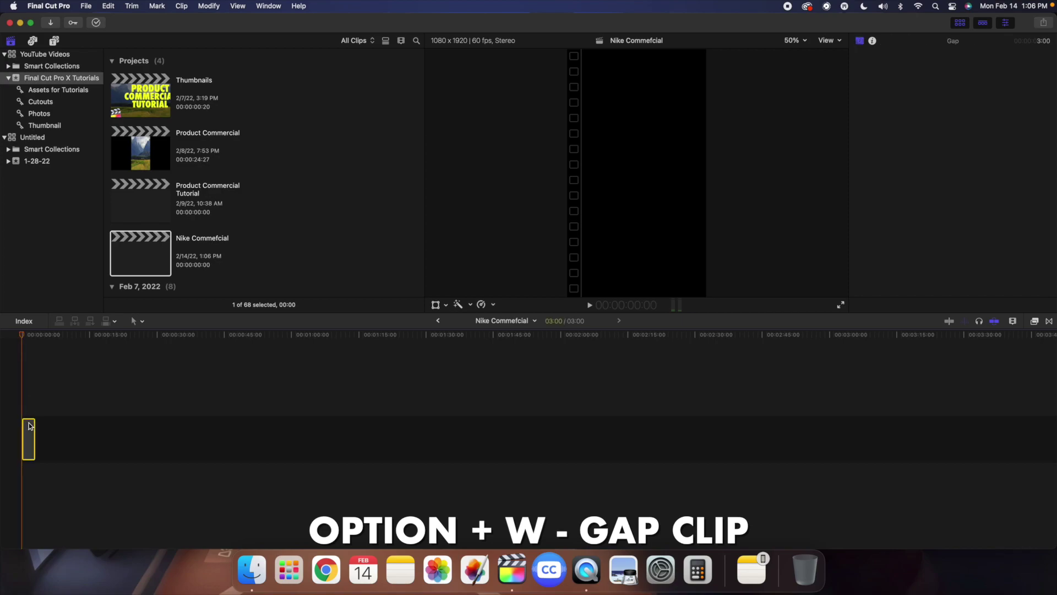
key("ctrl+d")
type("1")
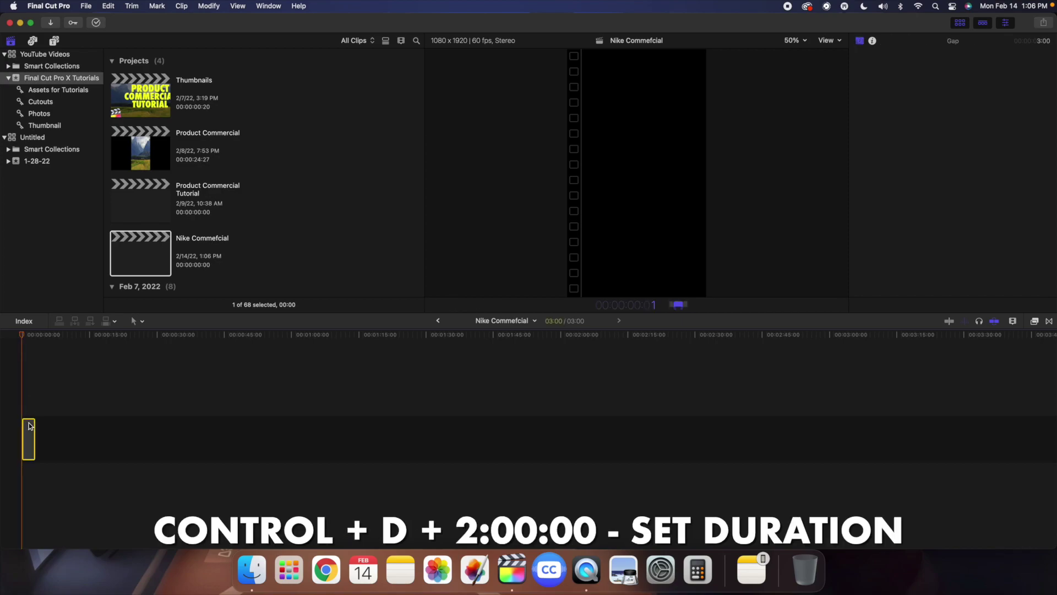
type("00")
key("Return")
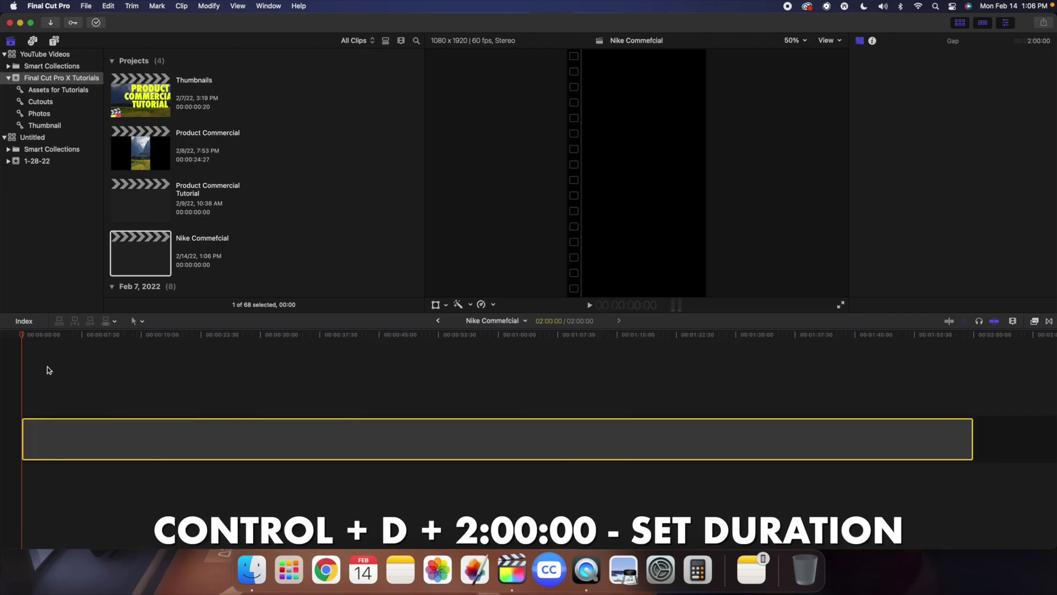
left_click(18, 384)
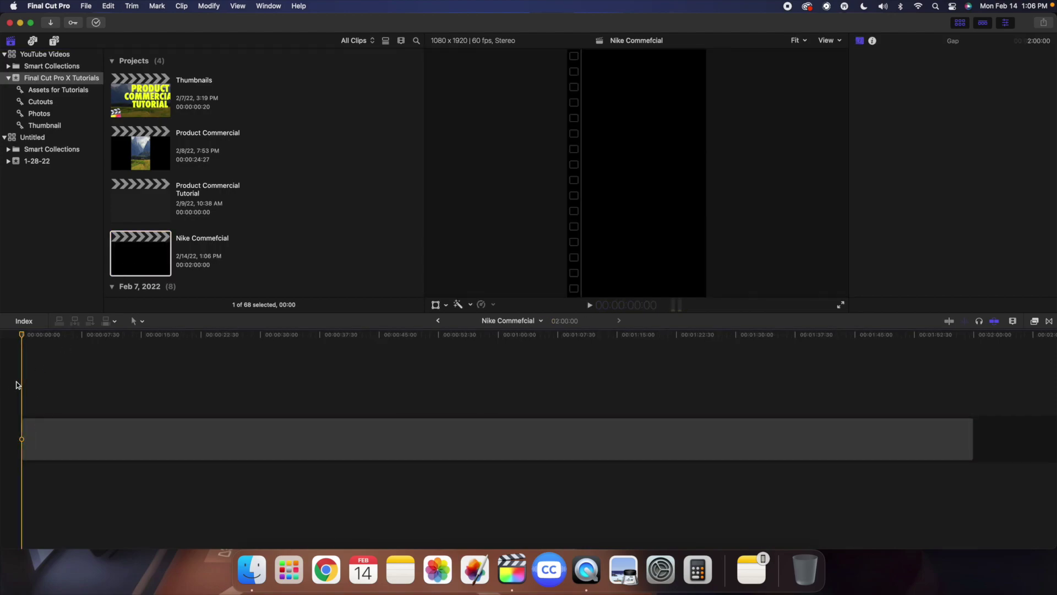
key("super+minus")
key("super+minus")
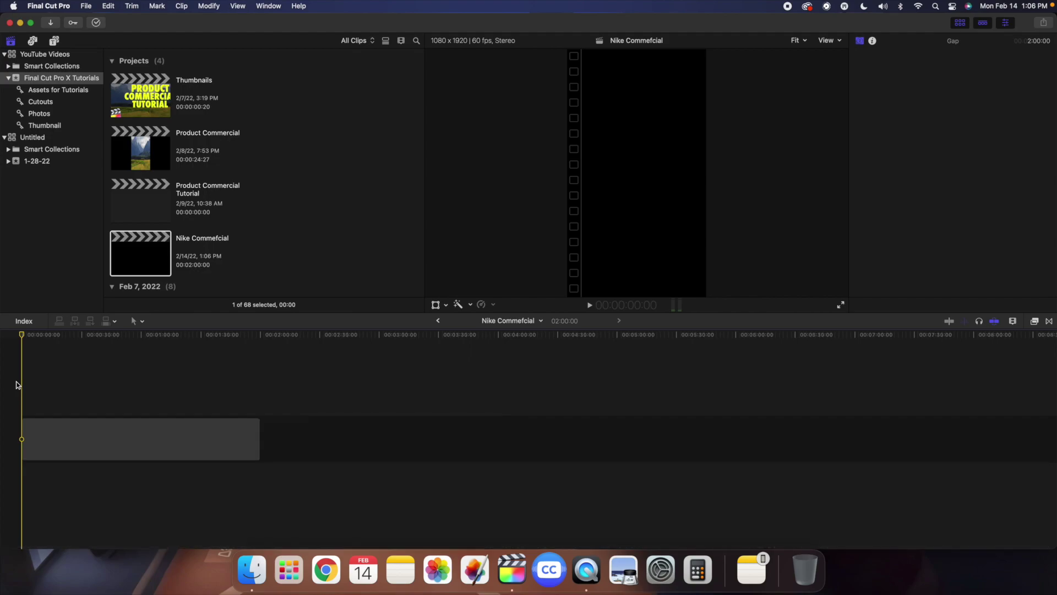
key("super+equal")
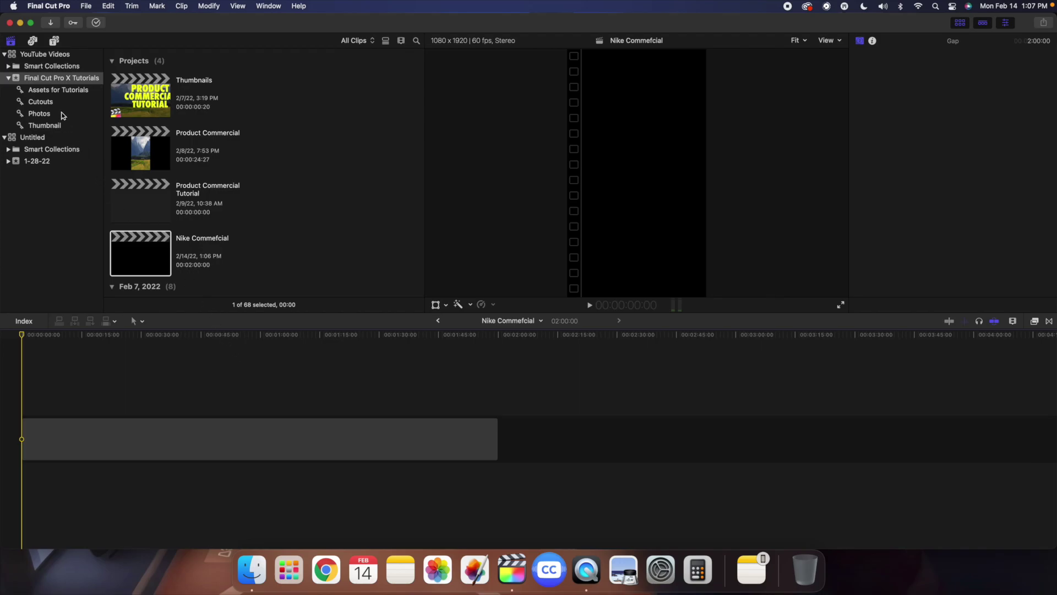
Step: Connect Jordan Photo 1 from the Photos collection above the gap clip and zoom in on it
left_click(39, 114)
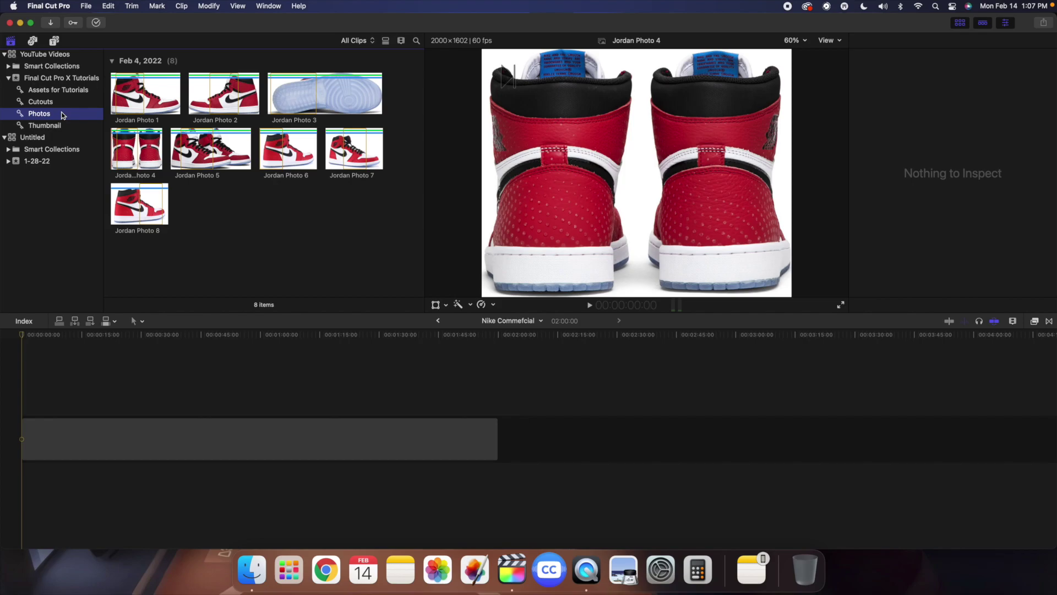
left_click(15, 373)
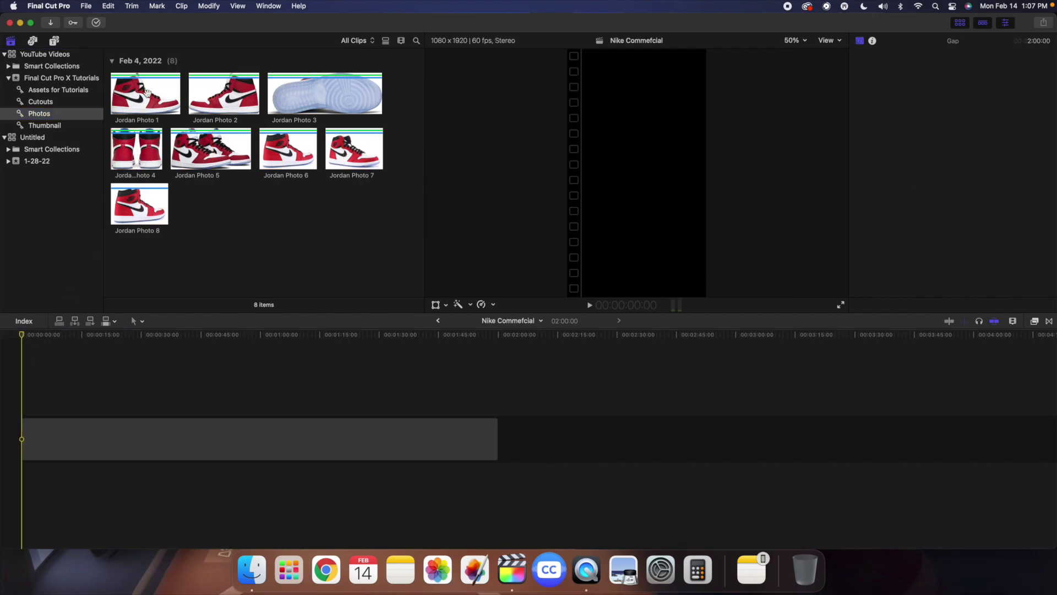
left_click(127, 93)
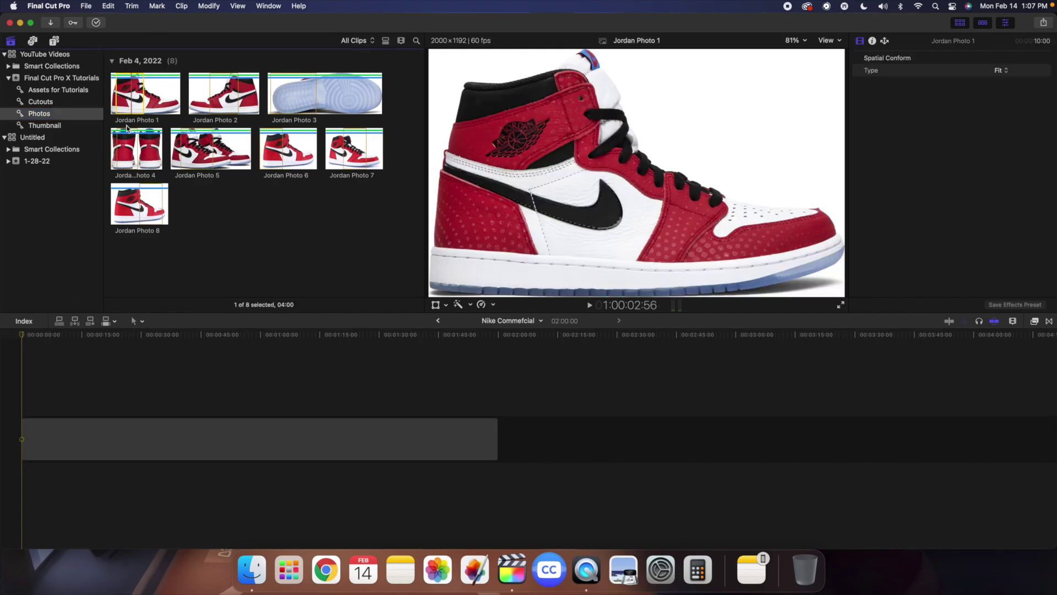
left_click_drag(130, 102, 92, 369)
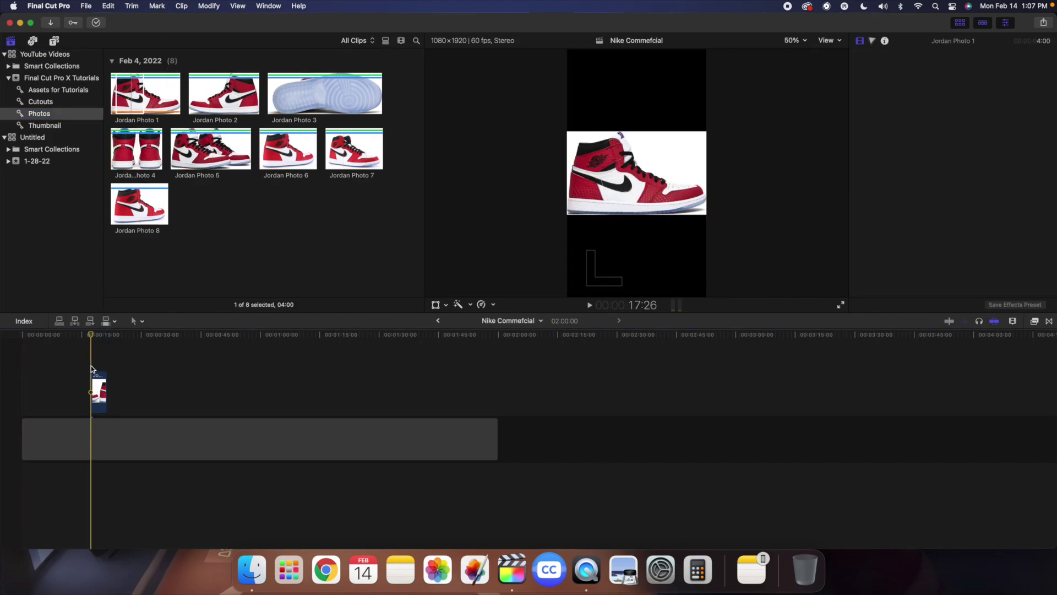
key("super+equal")
key("super+equal")
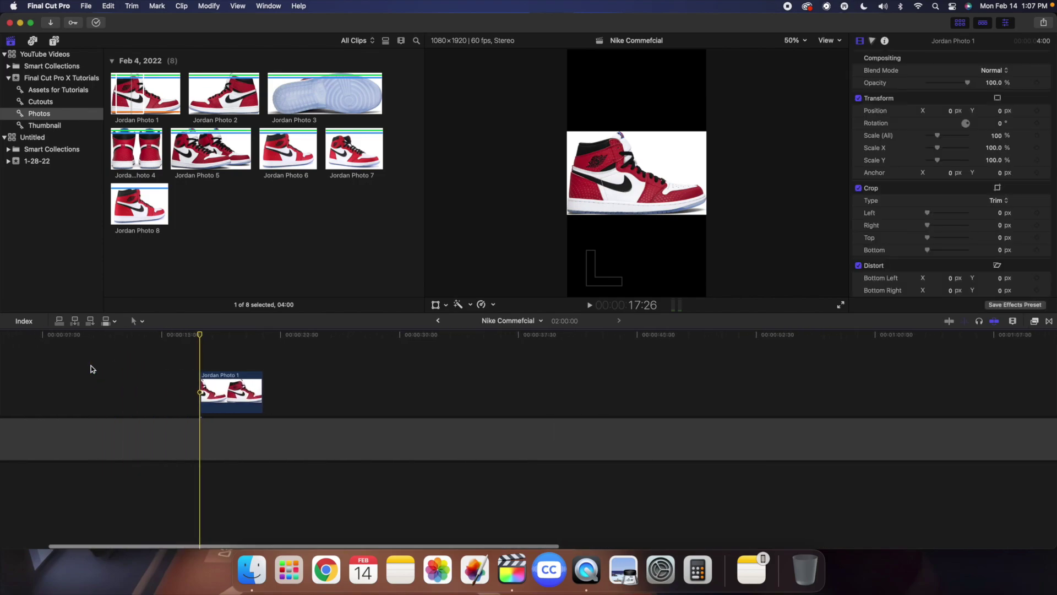
left_click(250, 359)
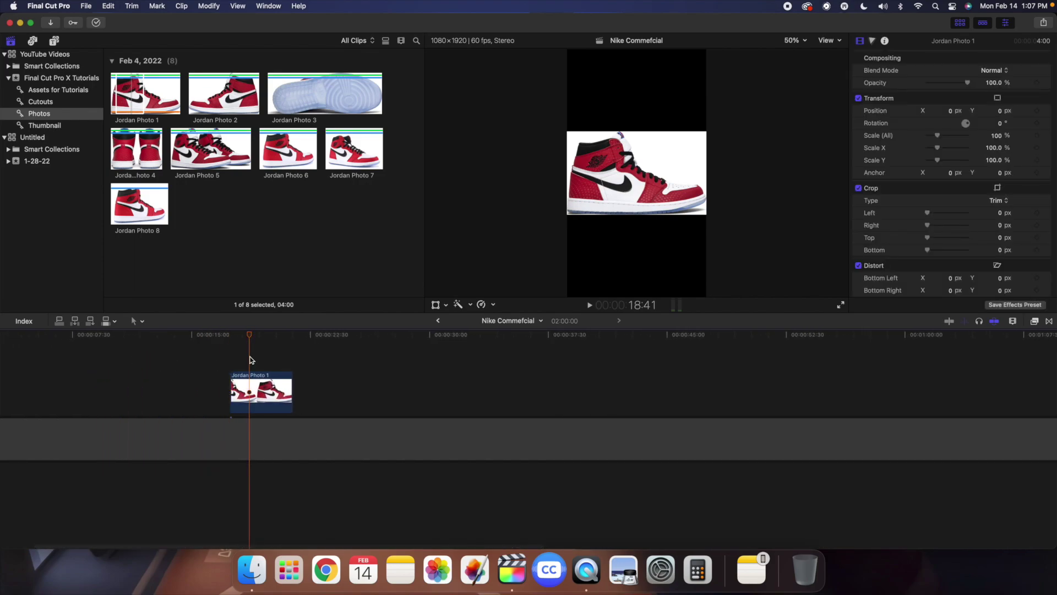
Step: Apply the Draw Mask effect from the Masks category to Jordan Photo 1
left_click(1034, 322)
scroll(830, 450, "down", 10)
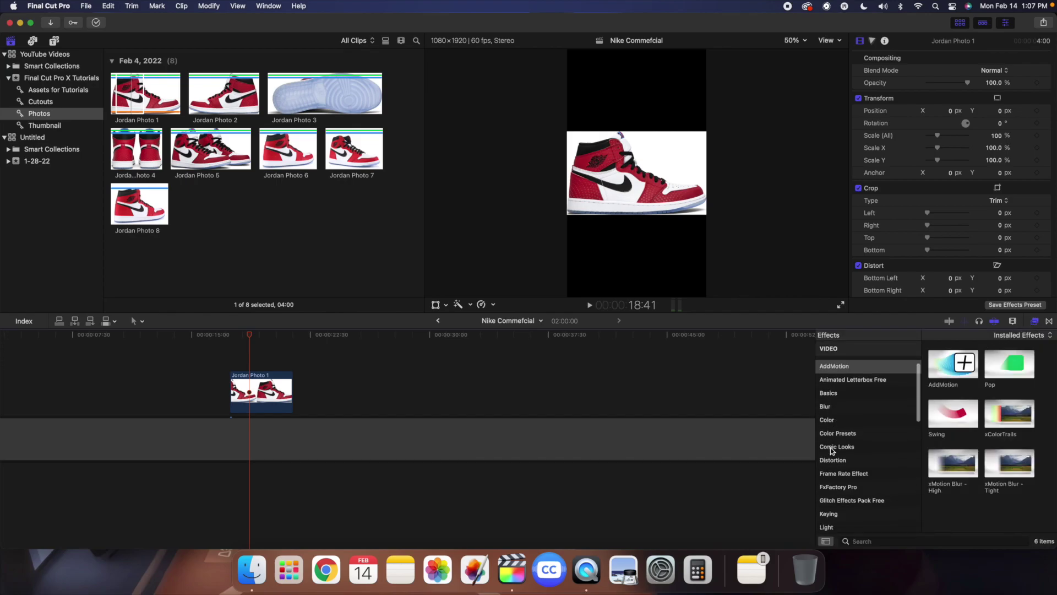
left_click(836, 456)
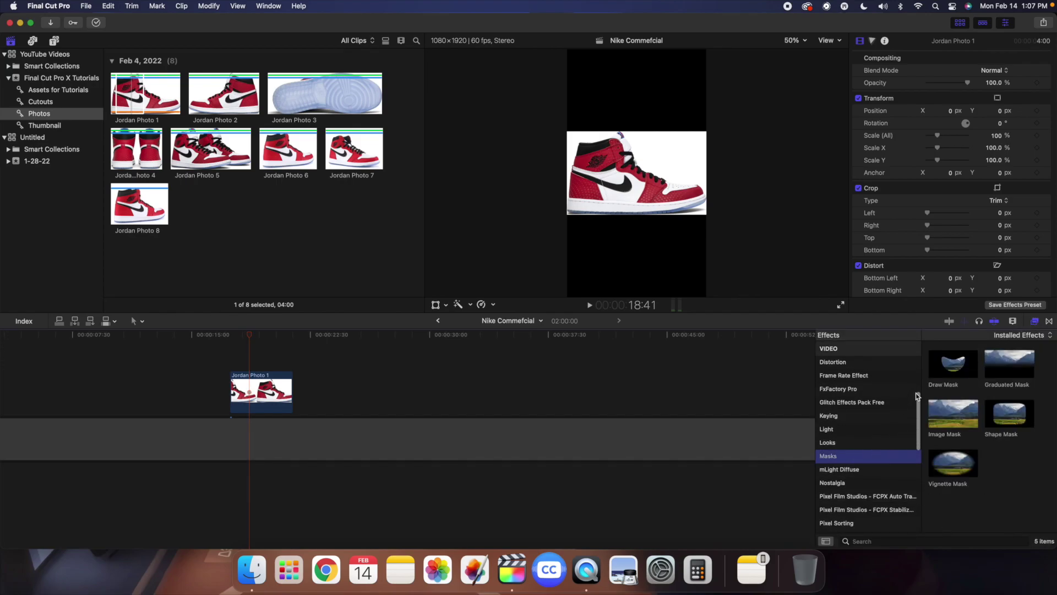
left_click_drag(952, 368, 271, 397)
left_click(1036, 324)
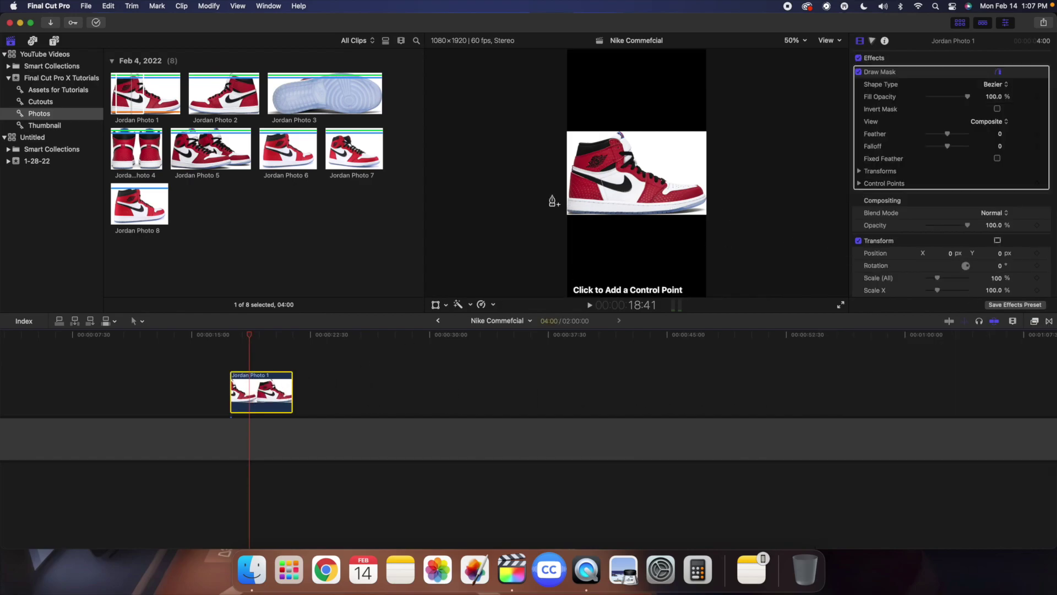
Step: Trace a closed mask around the sneaker's collar, laces, toe and sole
left_click(568, 207)
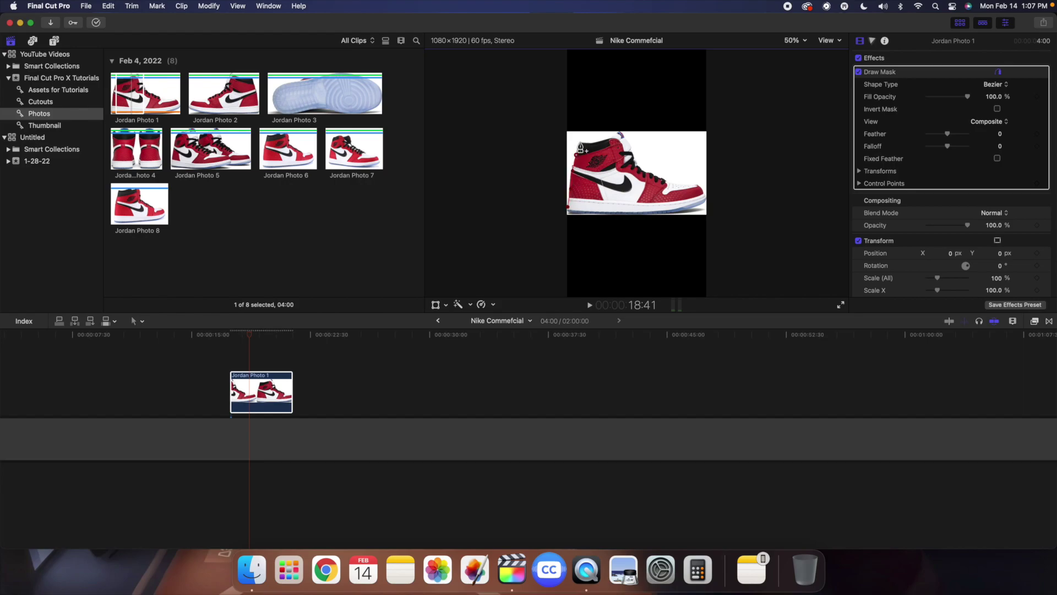
left_click(618, 132)
left_click(628, 147)
left_click(639, 172)
left_click(676, 183)
left_click(698, 184)
left_click(704, 193)
left_click(702, 200)
left_click(680, 208)
left_click(630, 212)
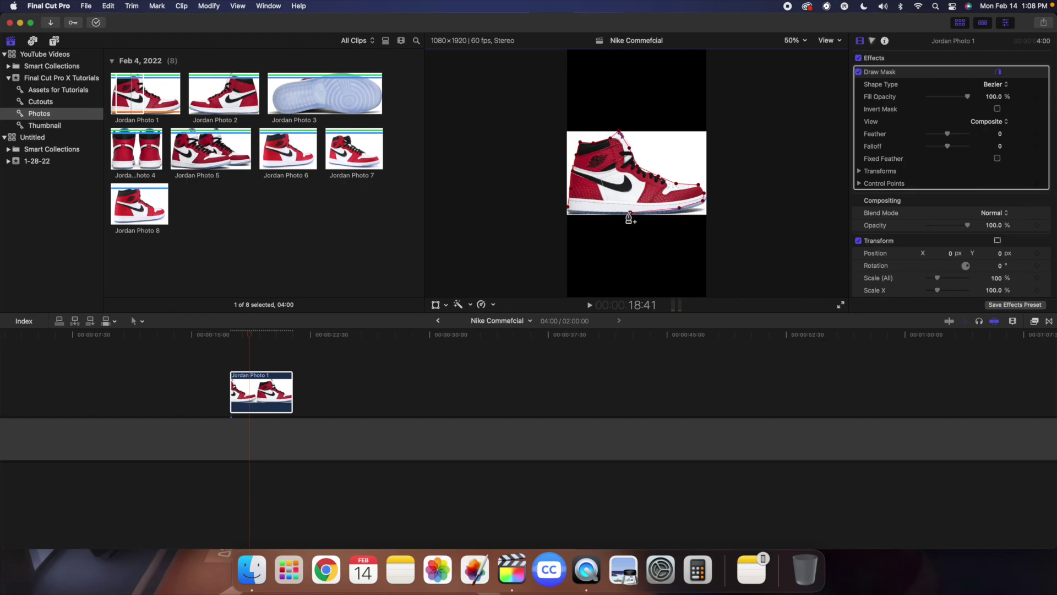
left_click(598, 212)
left_click(578, 211)
left_click(568, 212)
left_click(884, 243)
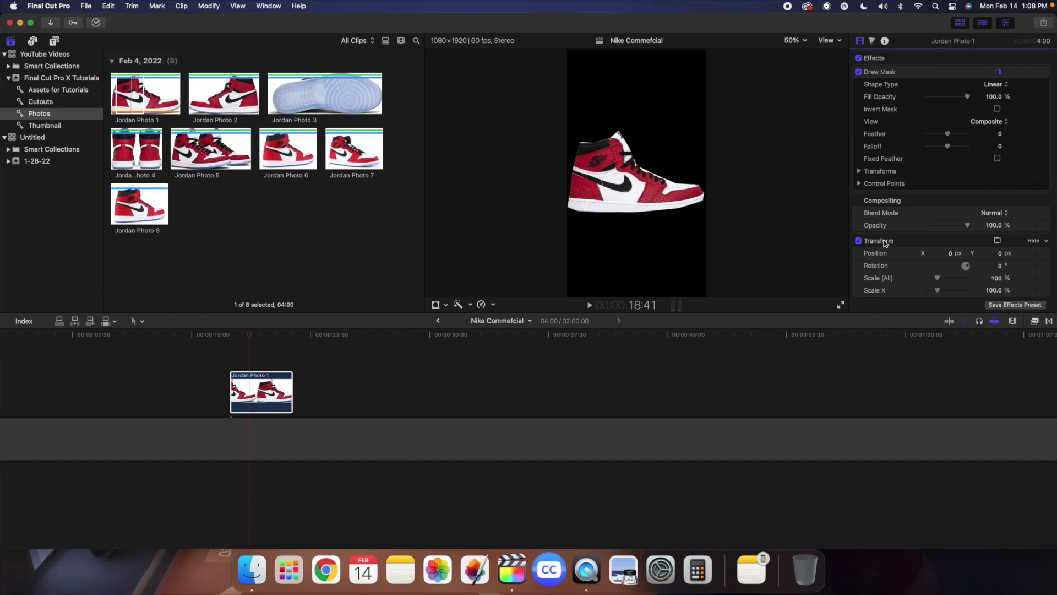
left_click(267, 376)
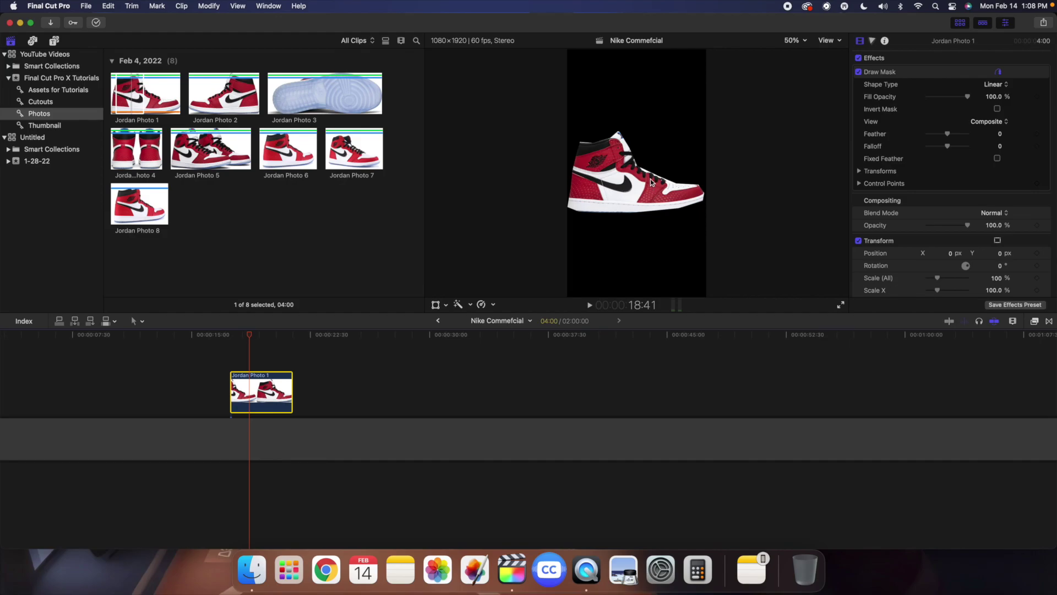
left_click(54, 41)
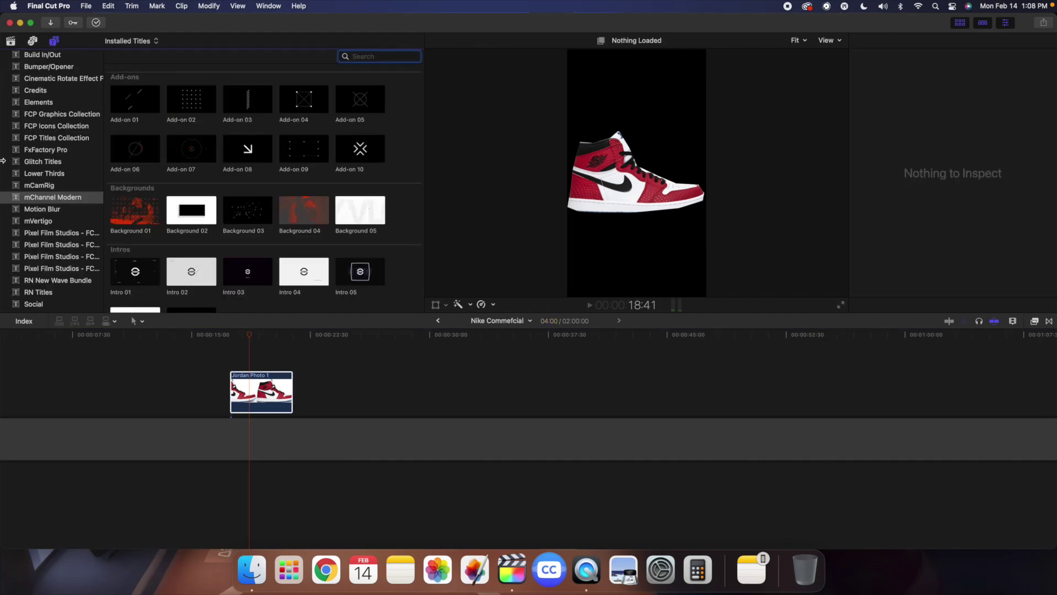
Step: Place the Custom generator beneath Jordan Photo 1 and set its colour to green
scroll(32, 174, "down", 1)
left_click(39, 307)
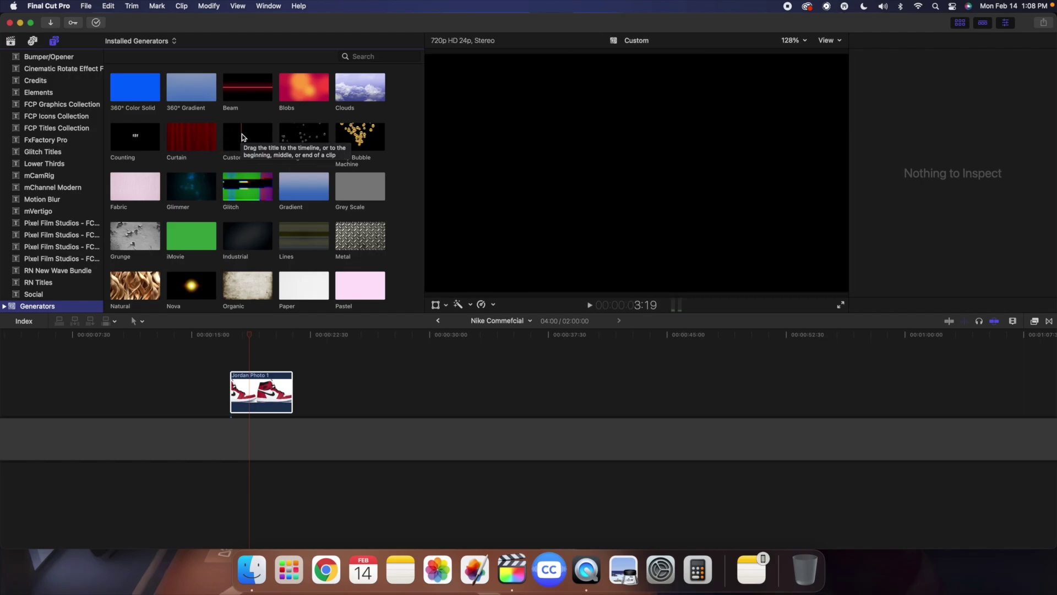
left_click_drag(242, 133, 227, 286)
left_click_drag(219, 414, 219, 412)
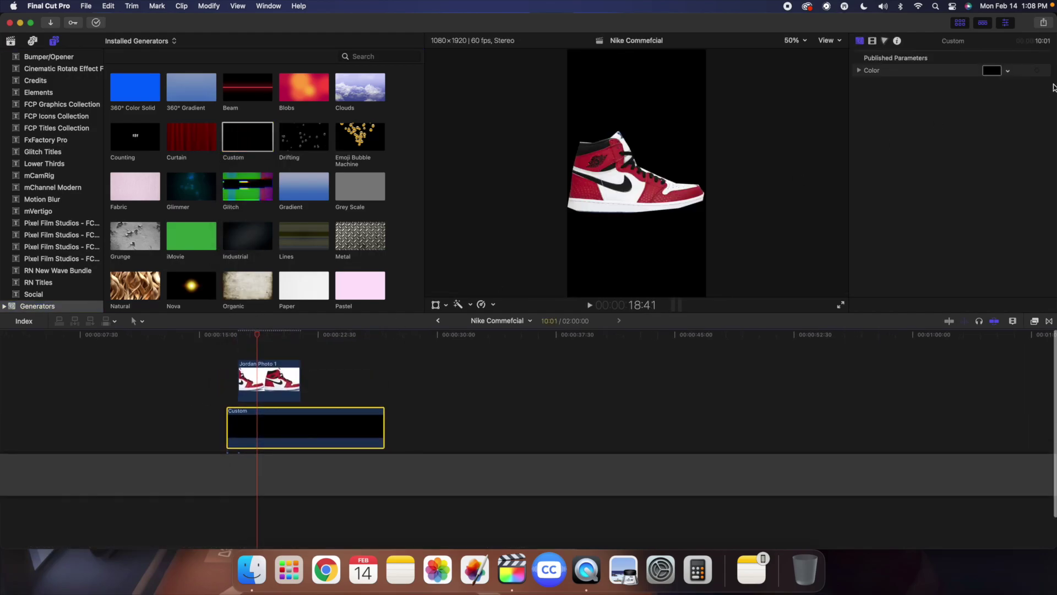
left_click(1009, 72)
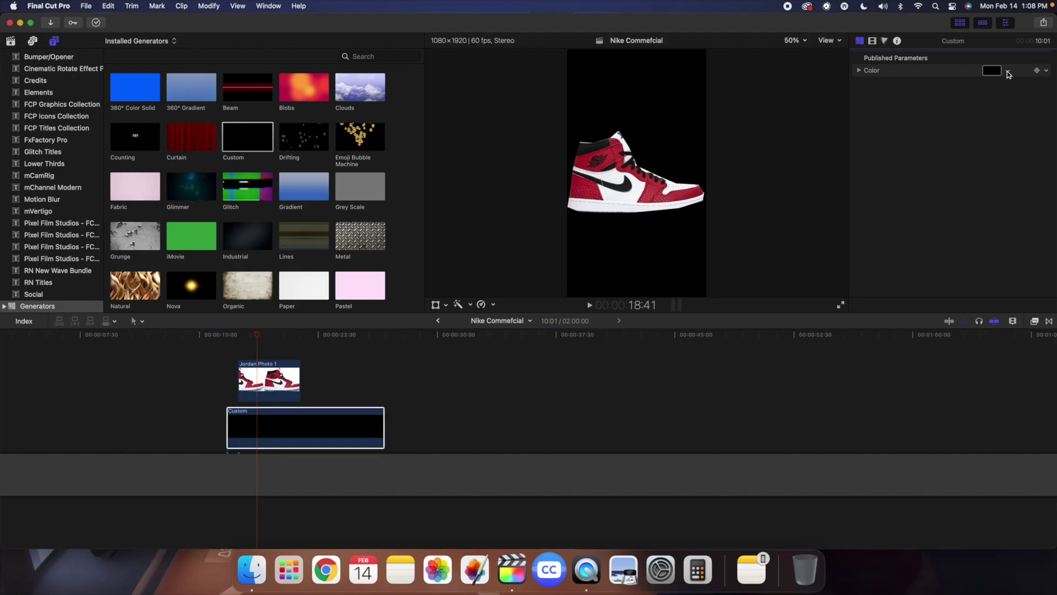
left_click(1007, 71)
left_click(984, 114)
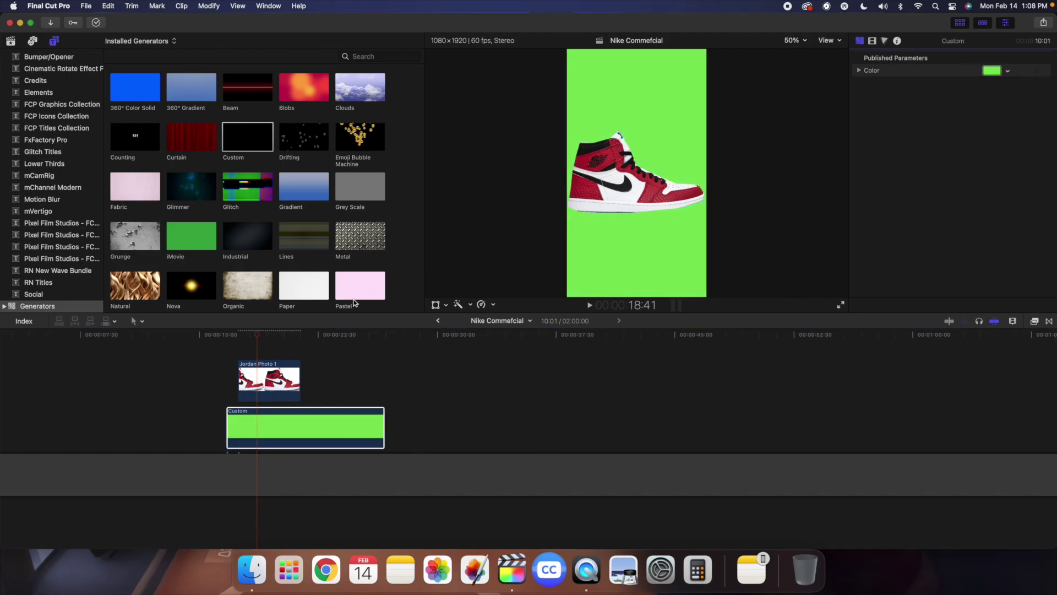
left_click(264, 379)
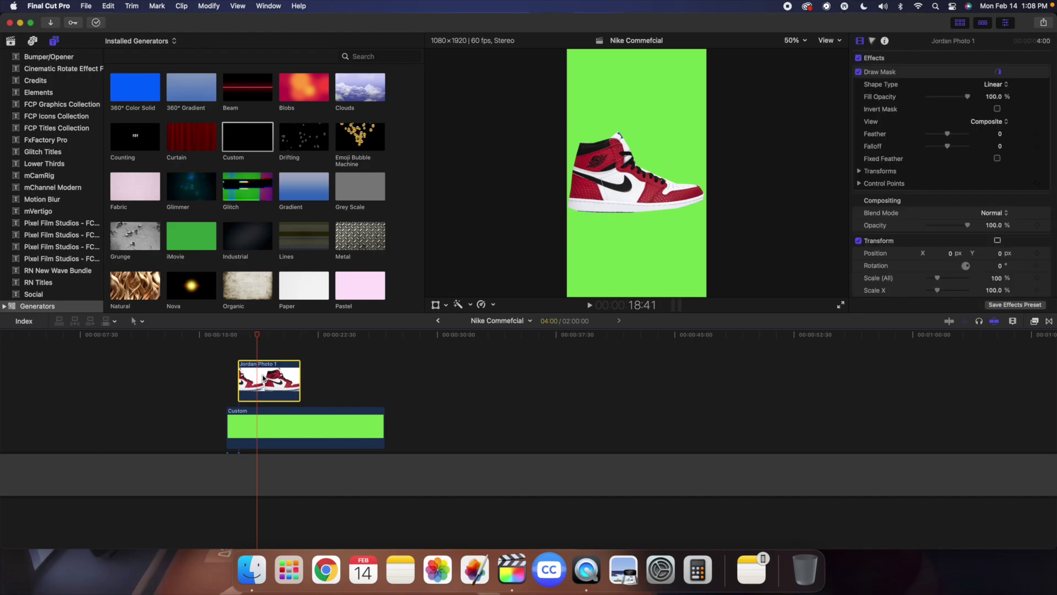
Step: Search all effects for 'drop' and apply Drop Shadow to Jordan Photo 1
left_click(1035, 322)
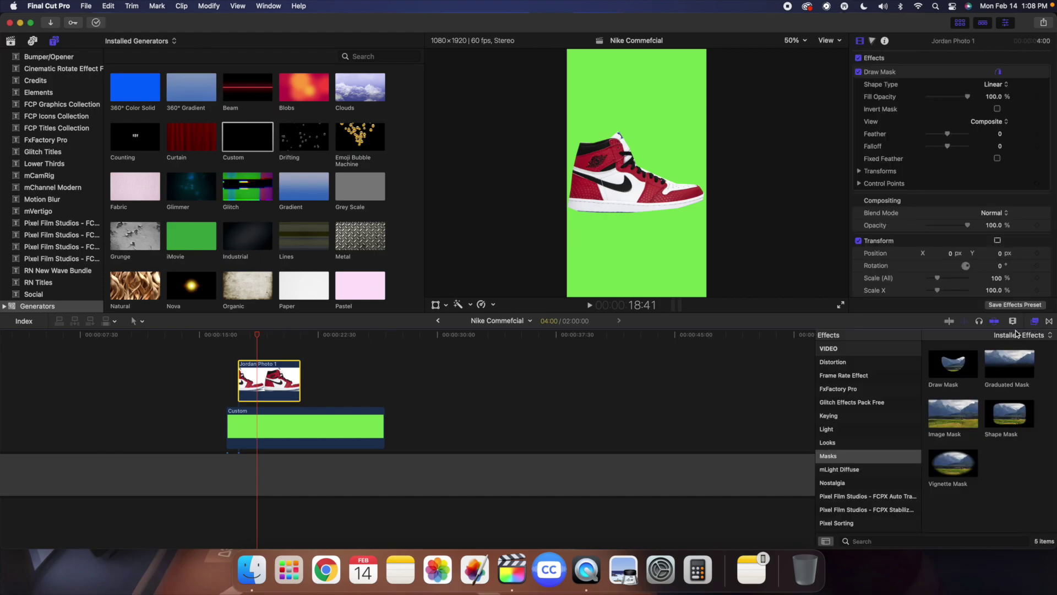
scroll(859, 430, "up", 5)
left_click(857, 385)
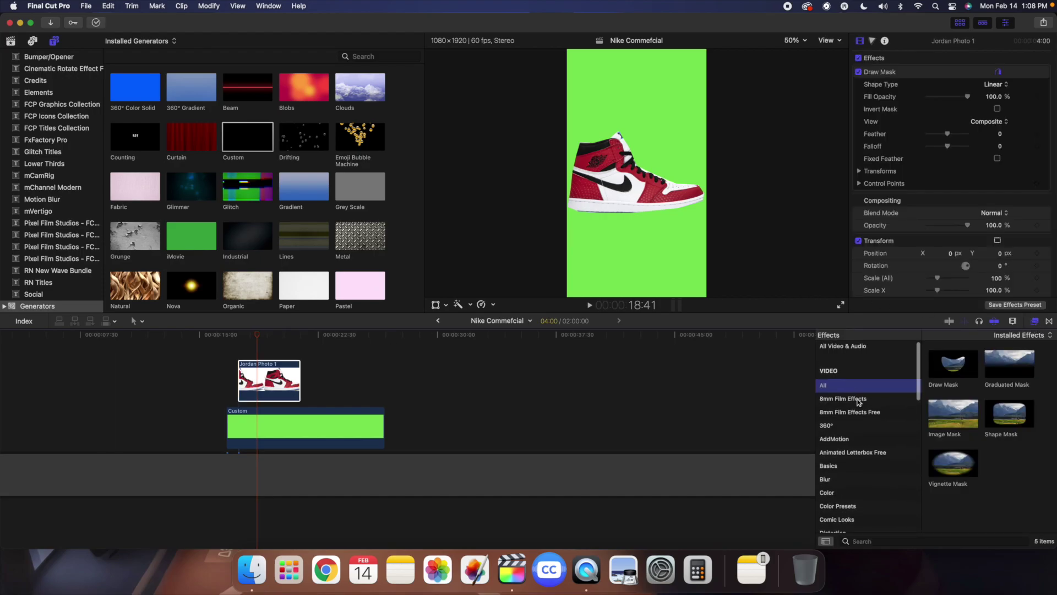
left_click(878, 541)
type("drop")
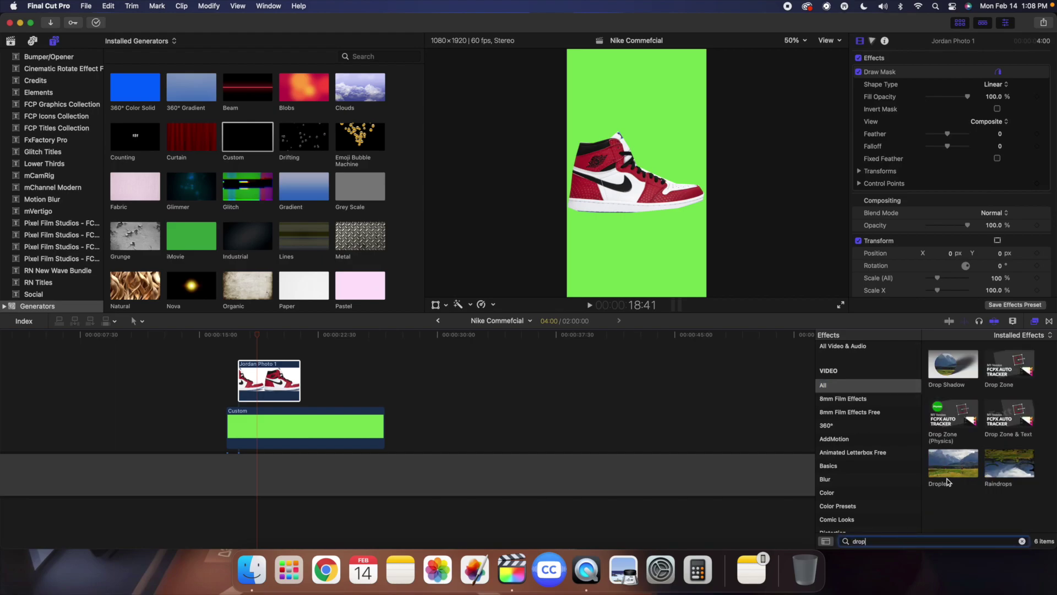
left_click_drag(950, 367, 269, 380)
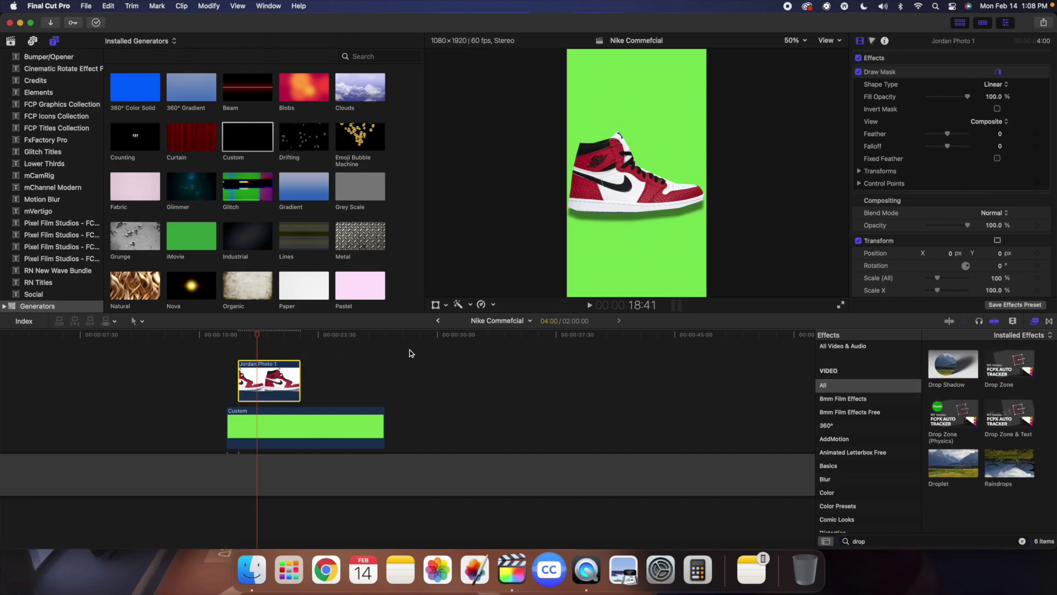
left_click(1034, 320)
Step: Nudge the drop shadow's position and toggle the effect off and on to compare
left_click(650, 189)
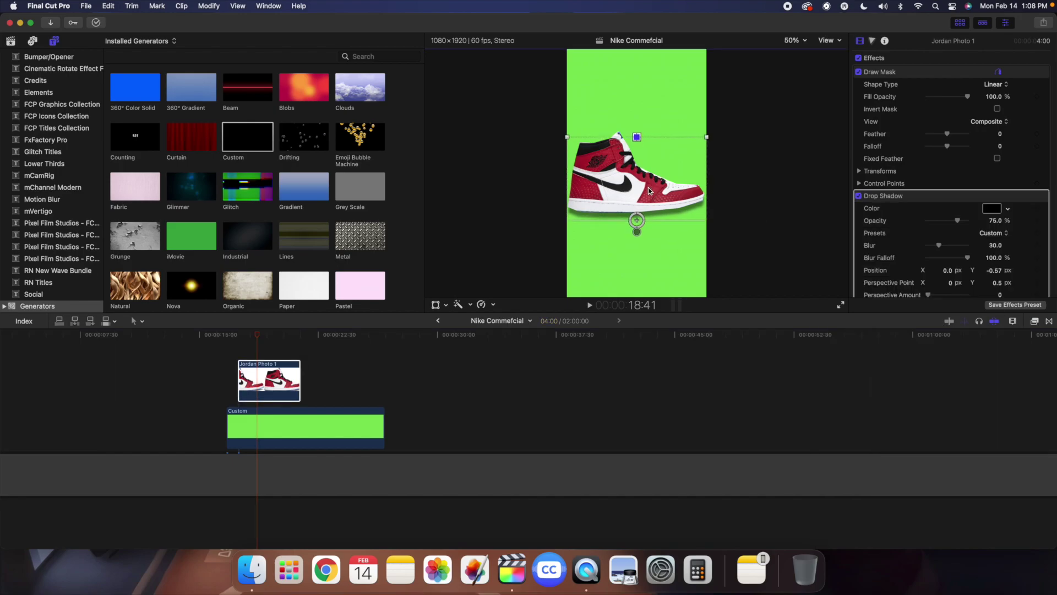
scroll(878, 218, "down", 5)
scroll(878, 218, "down", 1)
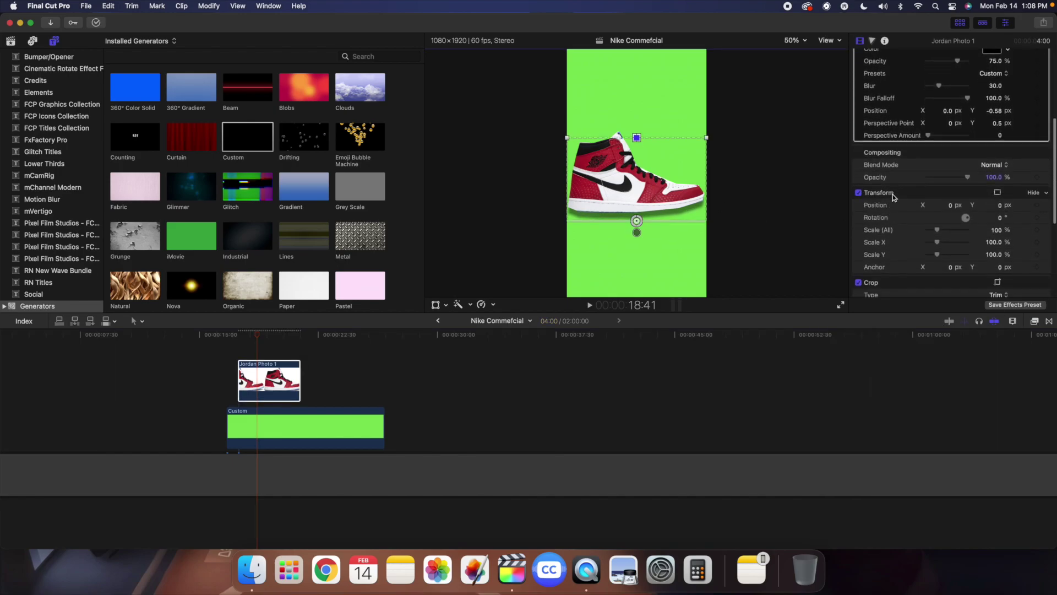
left_click(578, 218)
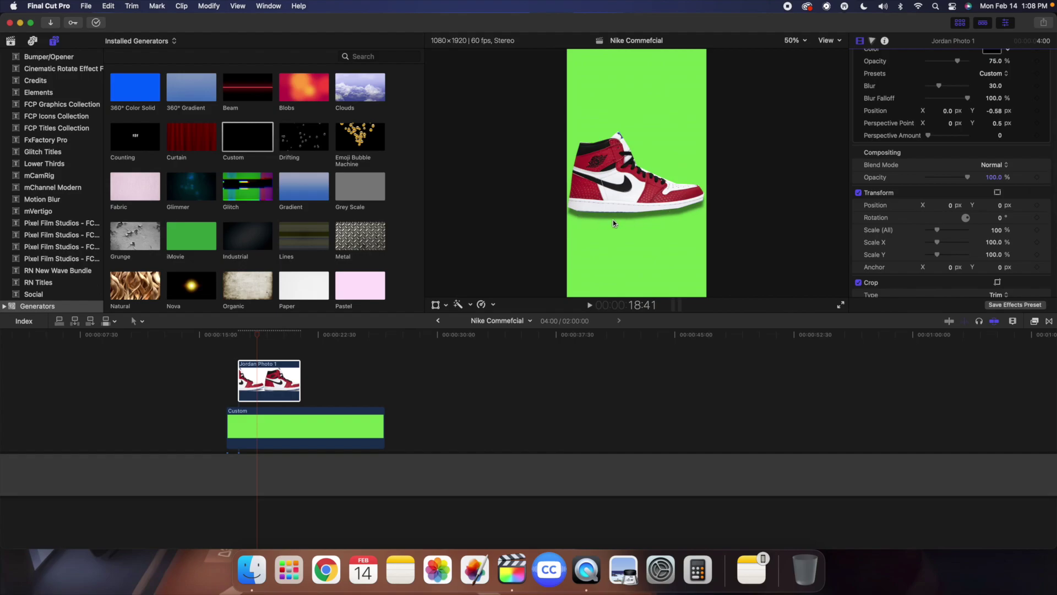
scroll(935, 165, "up", 5)
left_click(859, 166)
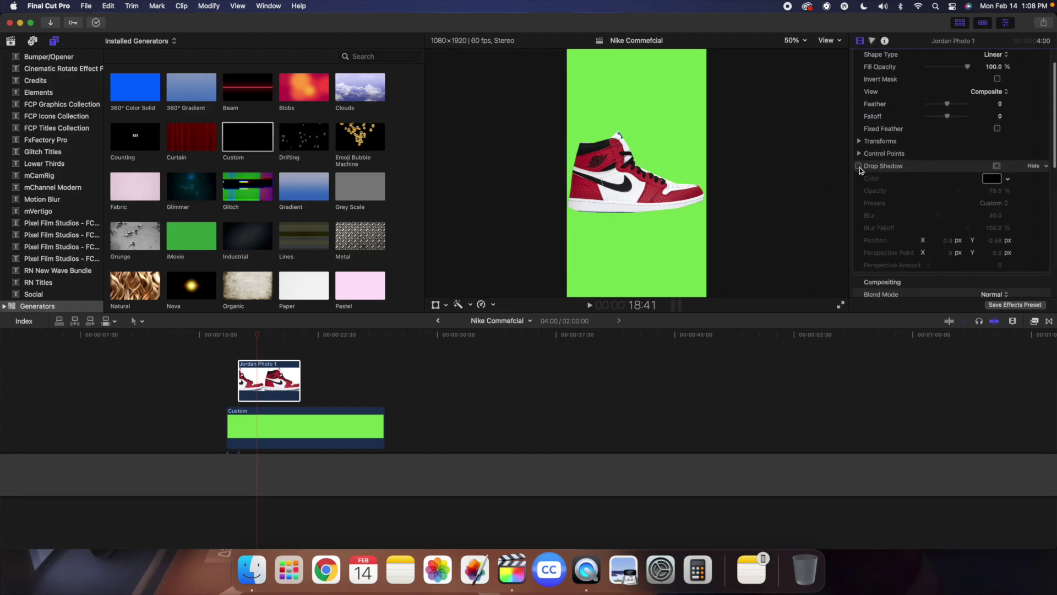
left_click(859, 166)
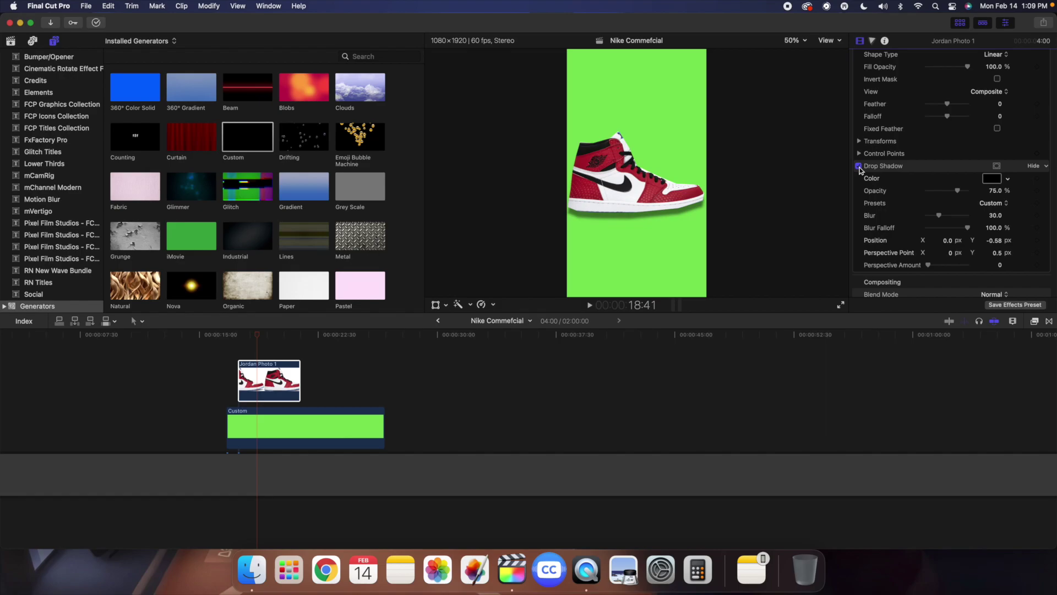
left_click(271, 429)
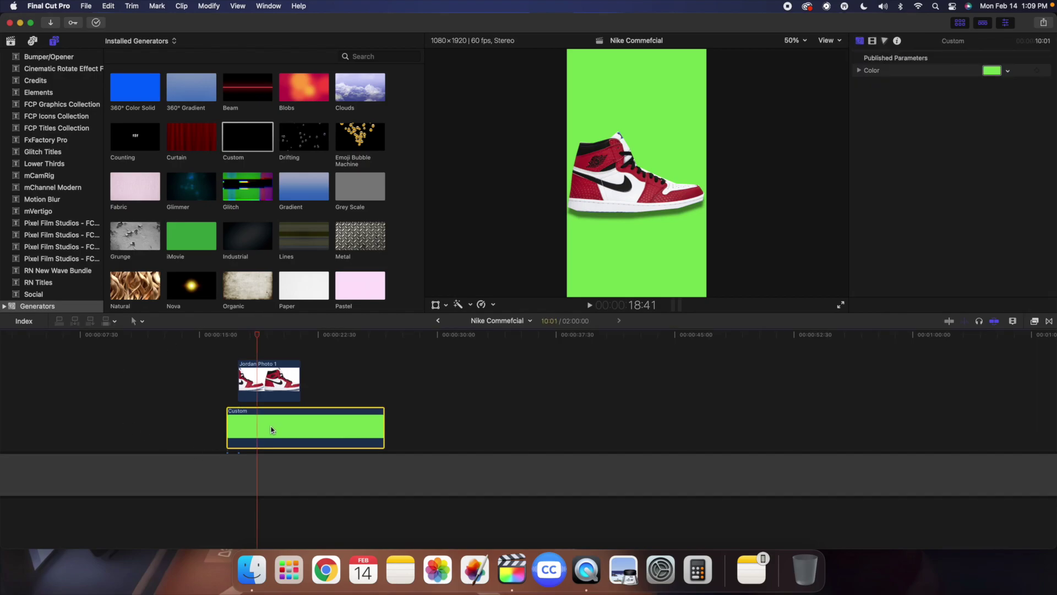
Step: Delete the green Custom generator clip from the timeline
key("Delete")
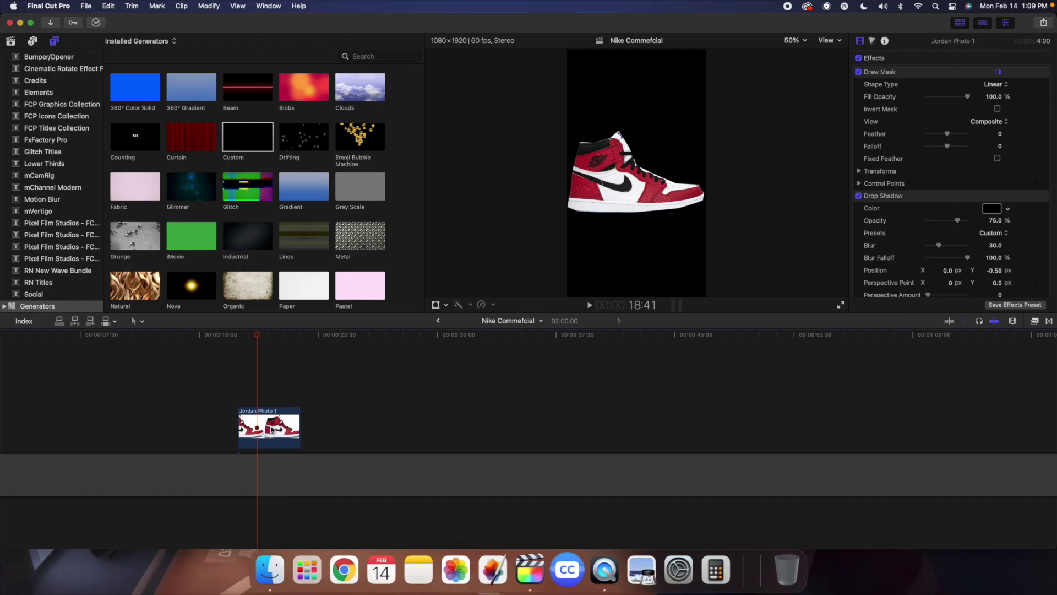
Step: At the clip's start, set Position X to -1079.1 and add a keyframe
left_click(244, 369)
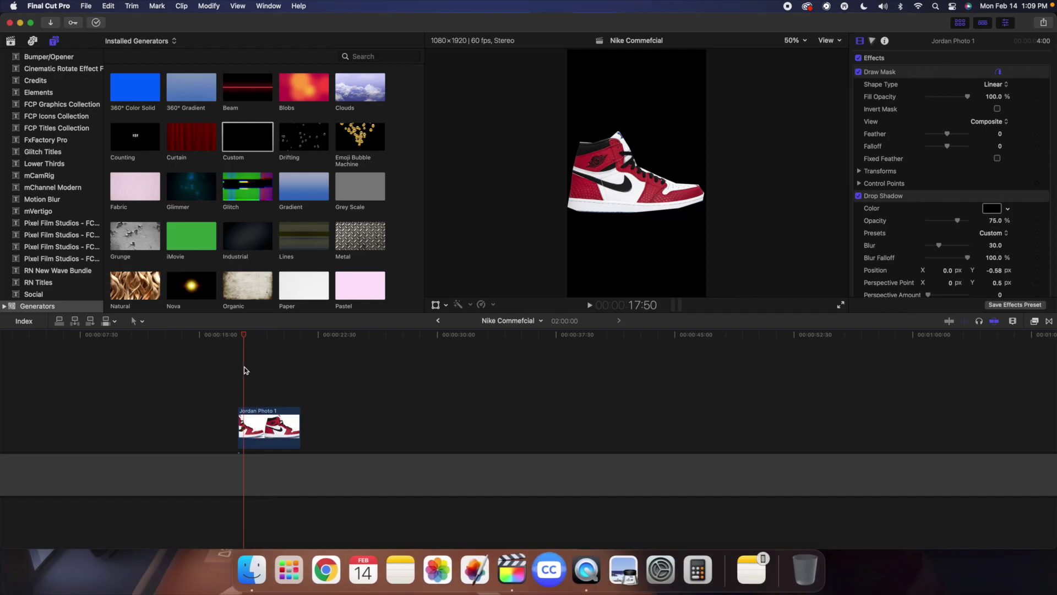
left_click(238, 371)
key("super+equal")
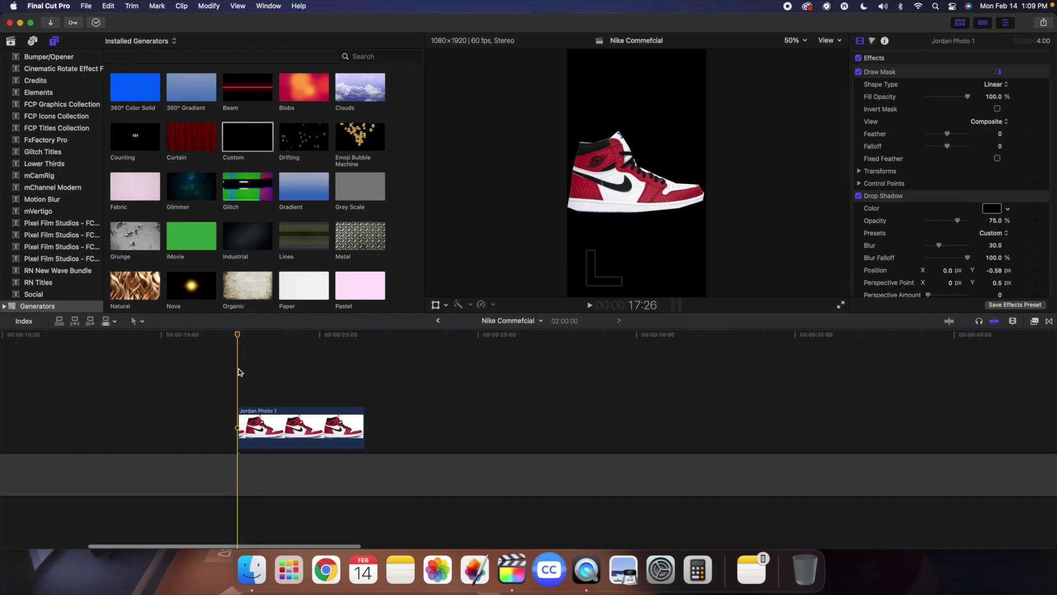
left_click(300, 424)
scroll(942, 215, "down", 10)
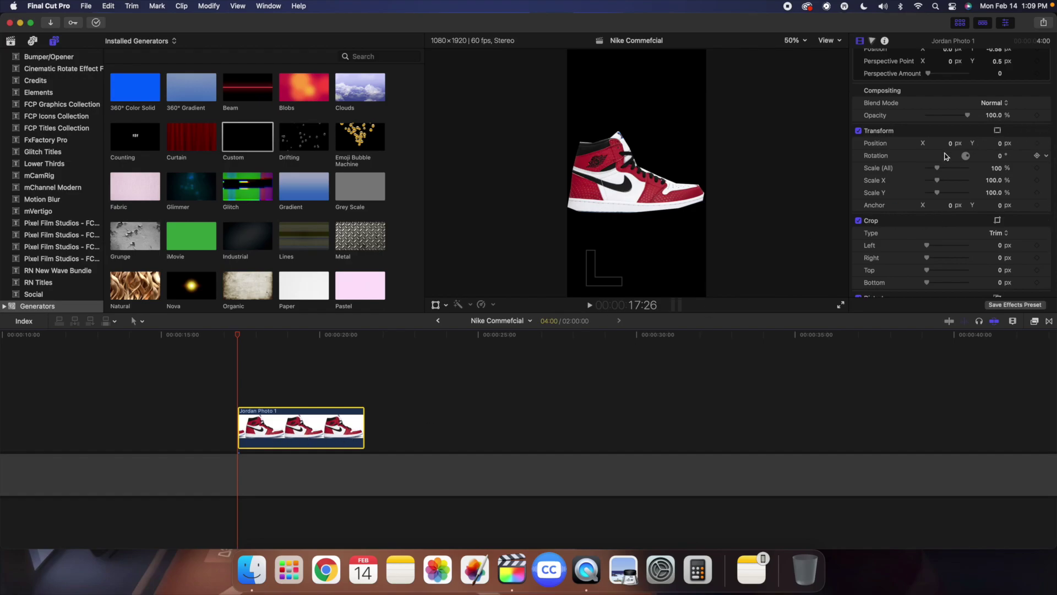
left_click_drag(951, 144, 949, 146)
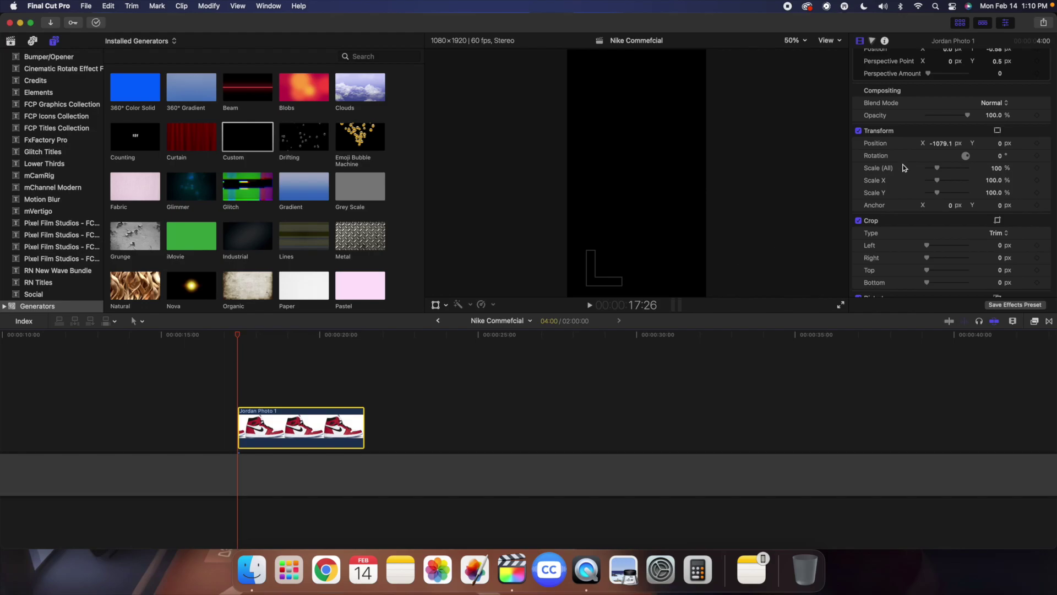
left_click(1038, 144)
Step: A few frames later, set Position X to 0 to centre the shoe
key("Right")
key("Right")
key("Right")
key("Right")
key("Right")
key("Right")
key("Right")
key("Right")
key("Right")
key("Right")
key("Right")
key("Right")
key("Right")
key("Right")
key("Right")
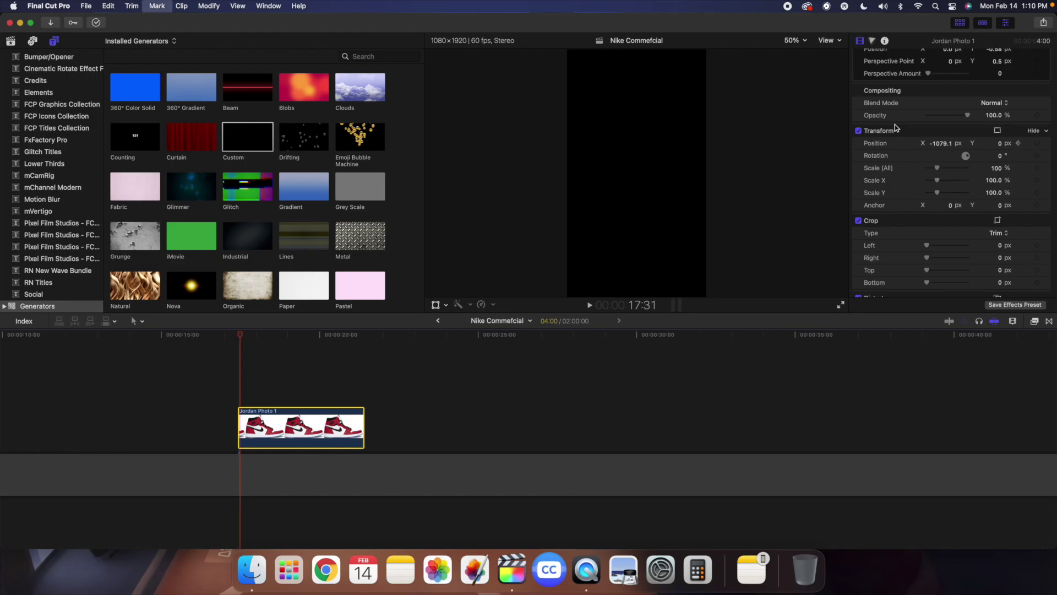
key("Right")
key("Right")
key("Right")
key("Right")
key("Right")
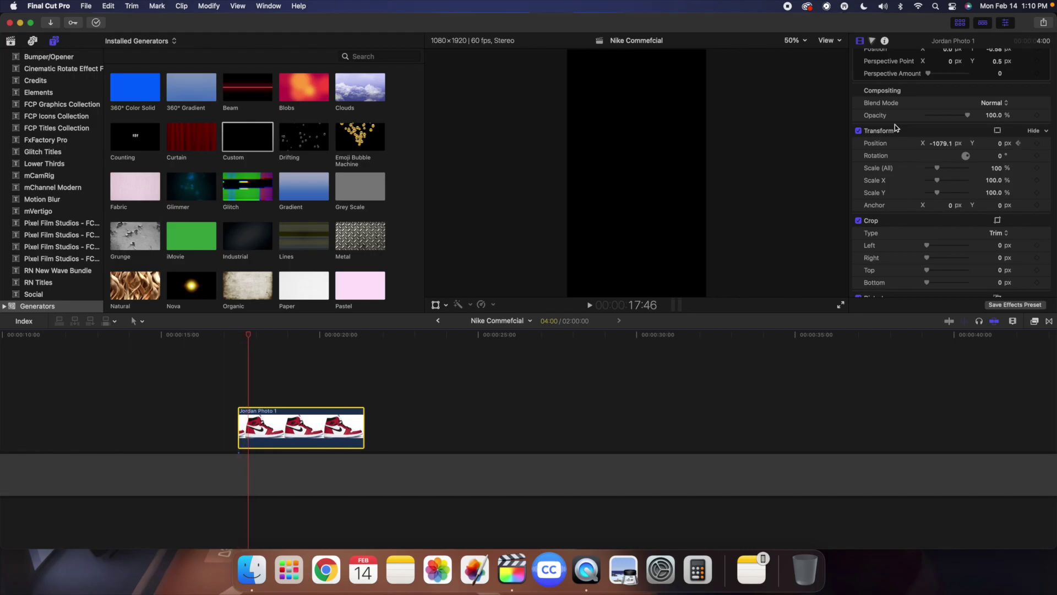
key("Left")
left_click(934, 144)
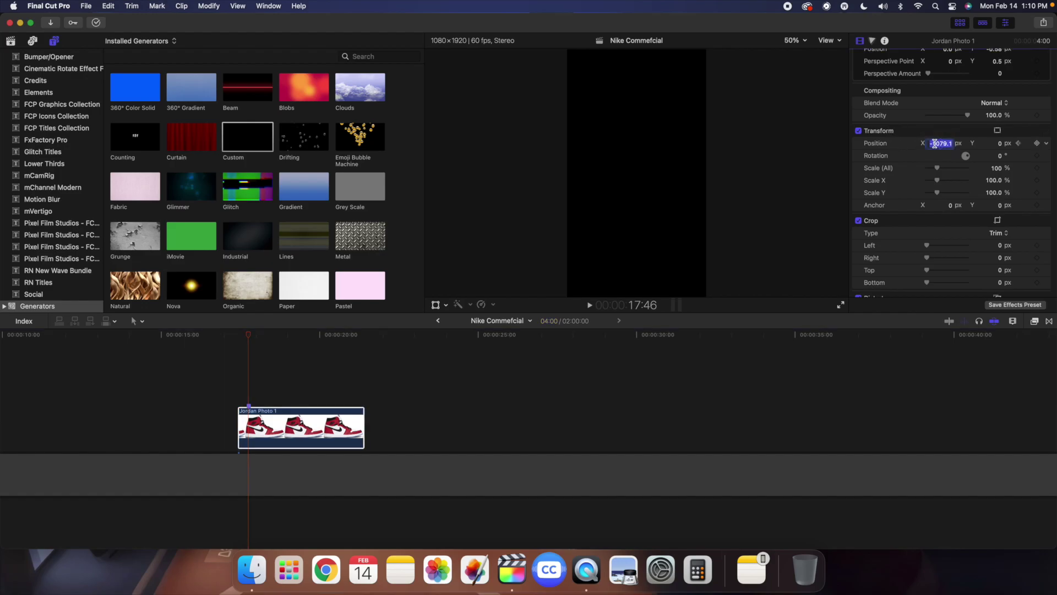
type("0")
key("Return")
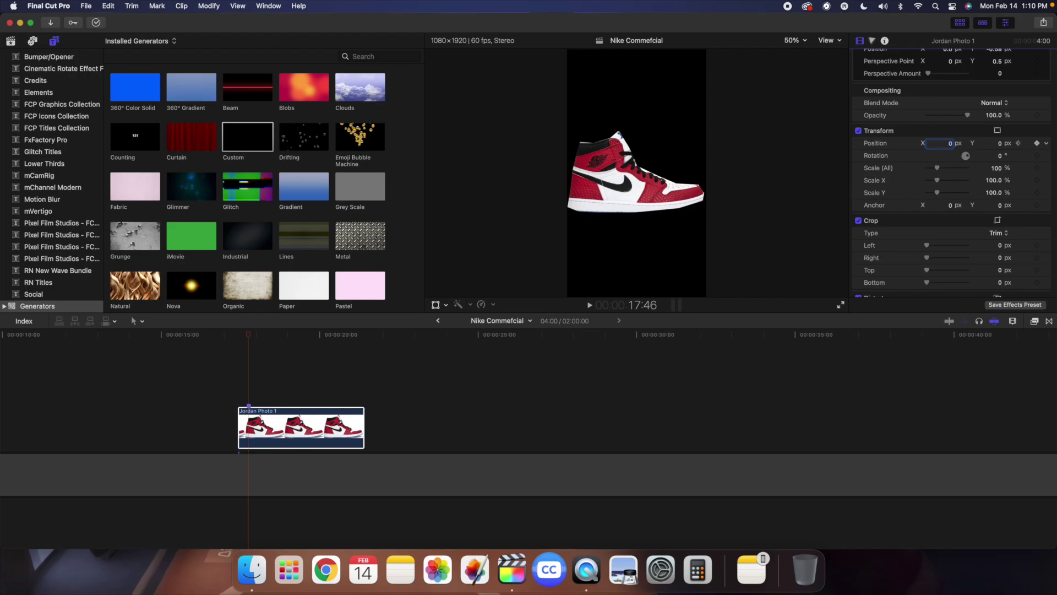
left_click(213, 389)
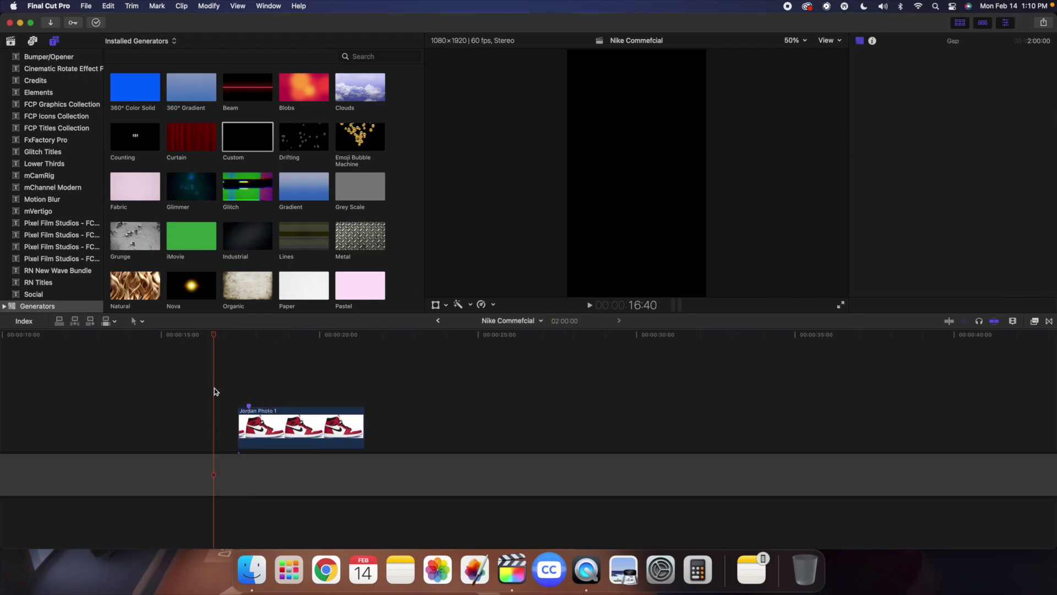
key("space")
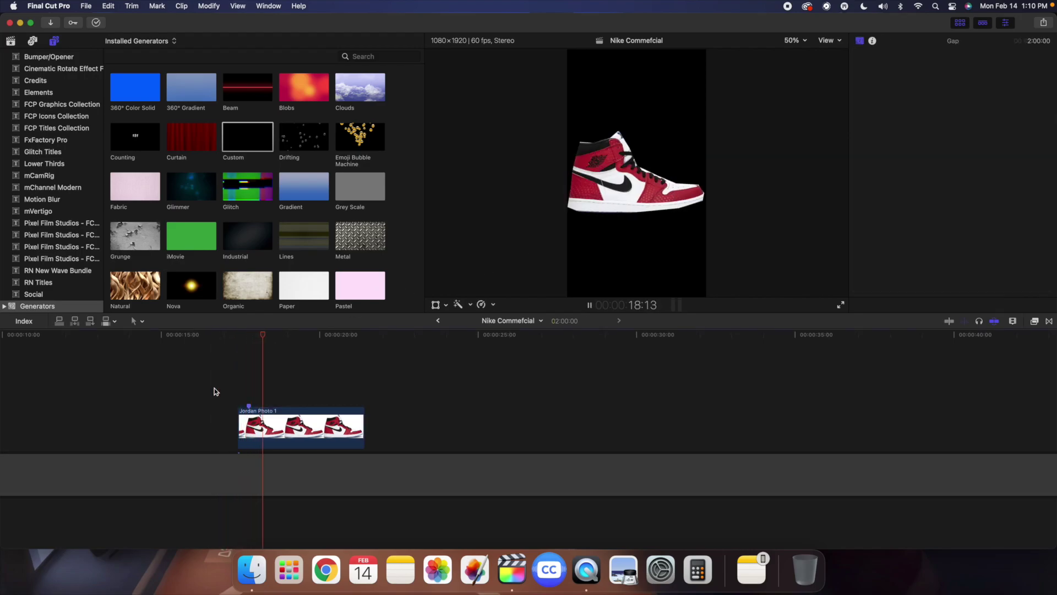
left_click(214, 388)
left_click(214, 388)
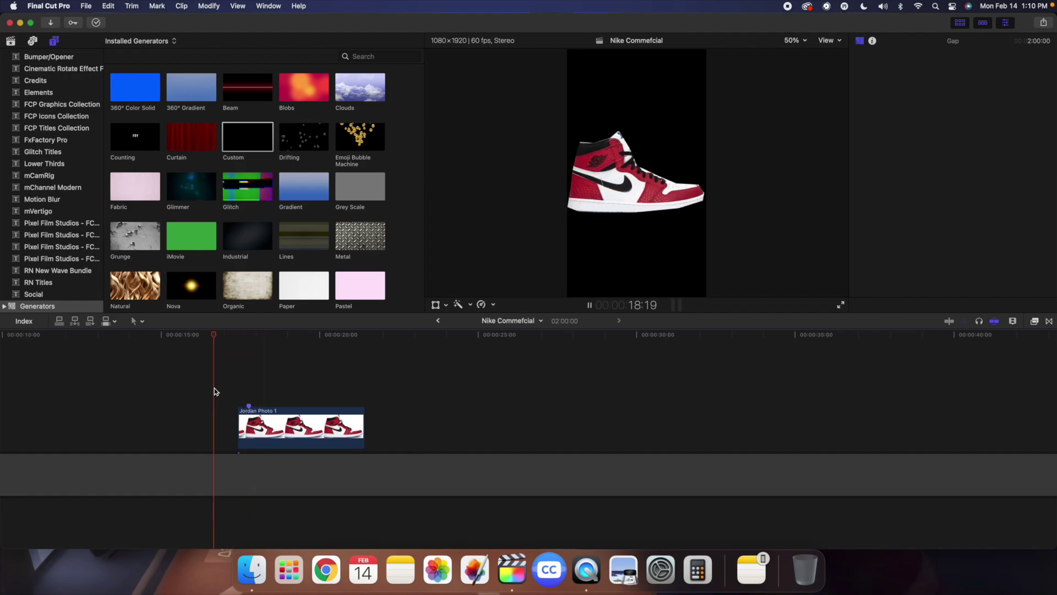
key("space")
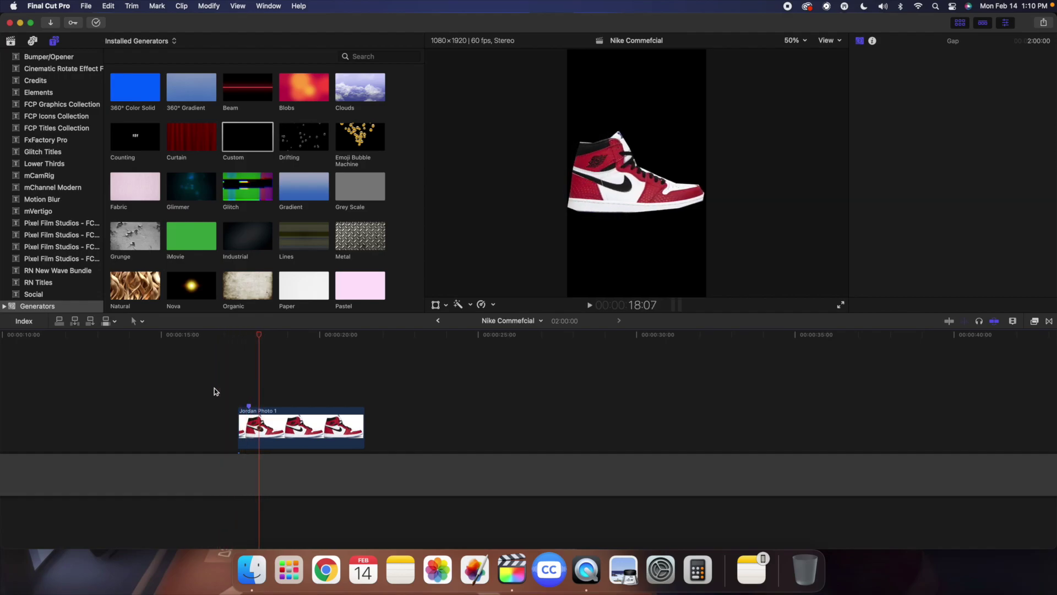
key("super+equal")
key("super+equal")
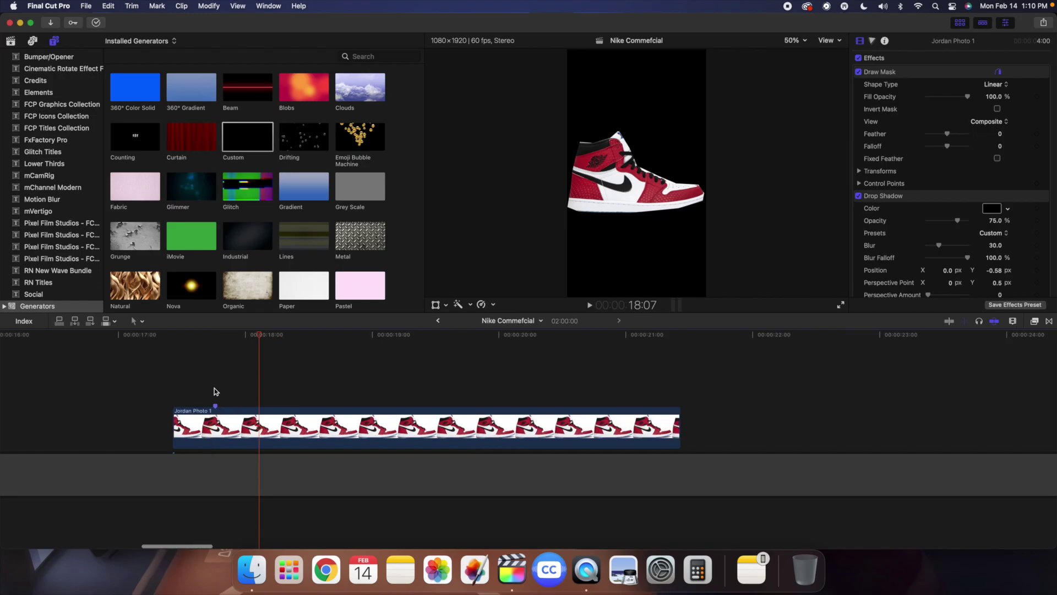
scroll(214, 388, "left", 5)
scroll(471, 405, "right", 4)
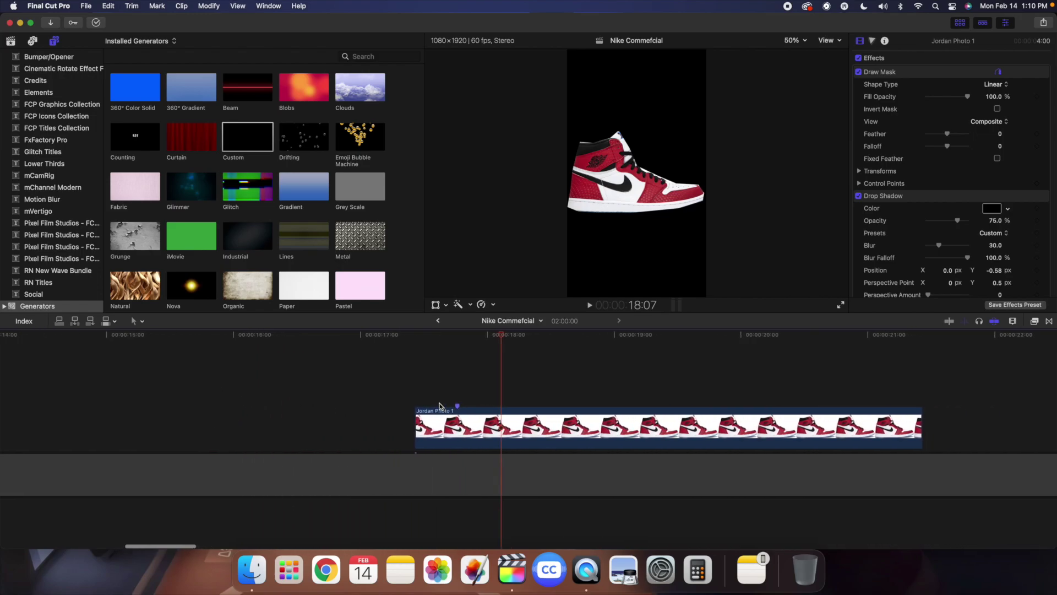
left_click(430, 401)
left_click(439, 419)
scroll(330, 397, "right", 8)
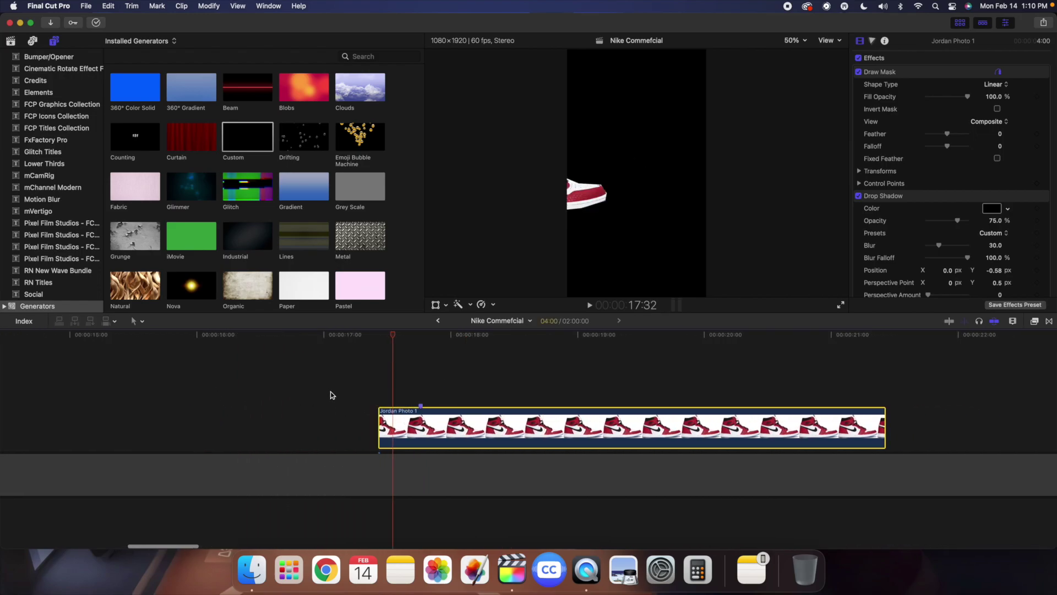
right_click(225, 429)
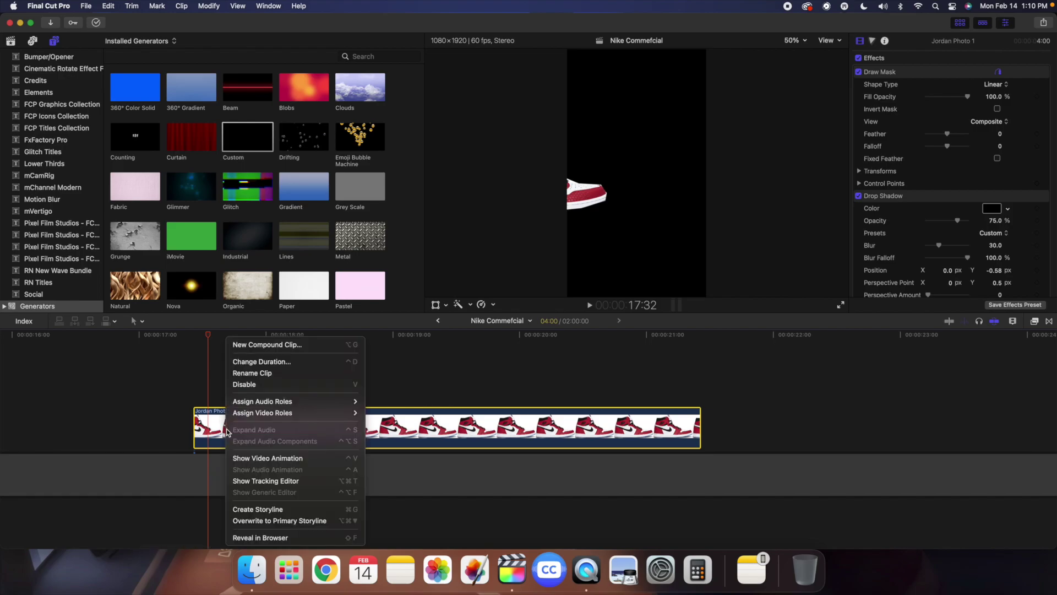
left_click(243, 459)
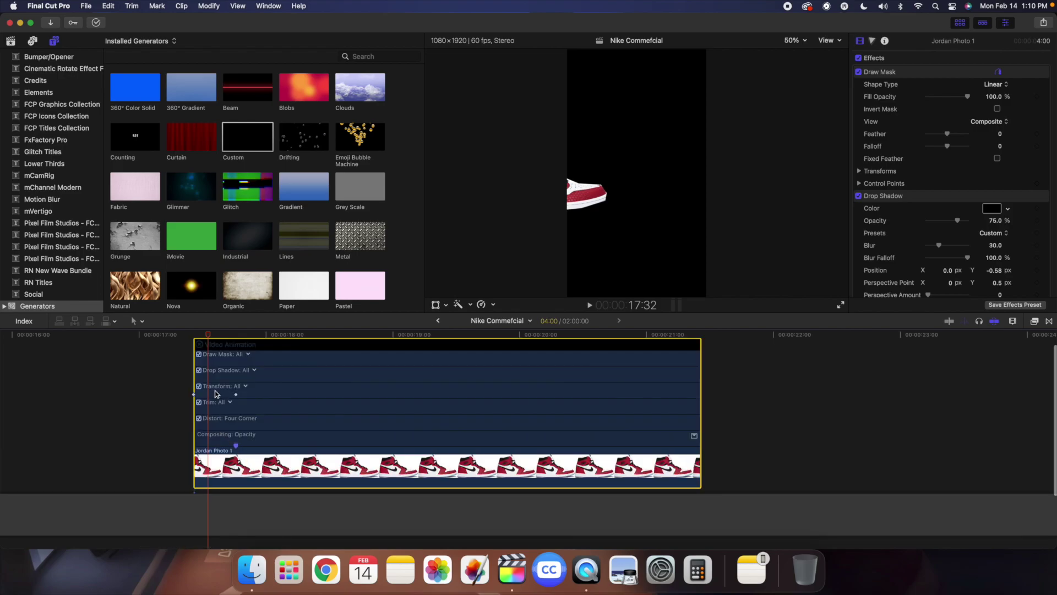
left_click(245, 386)
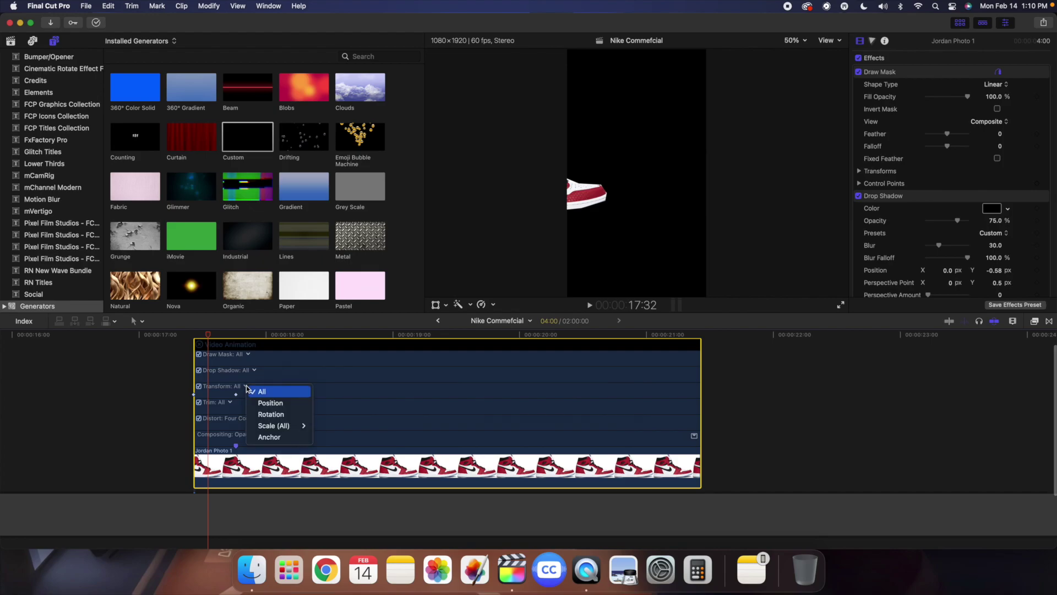
left_click(254, 403)
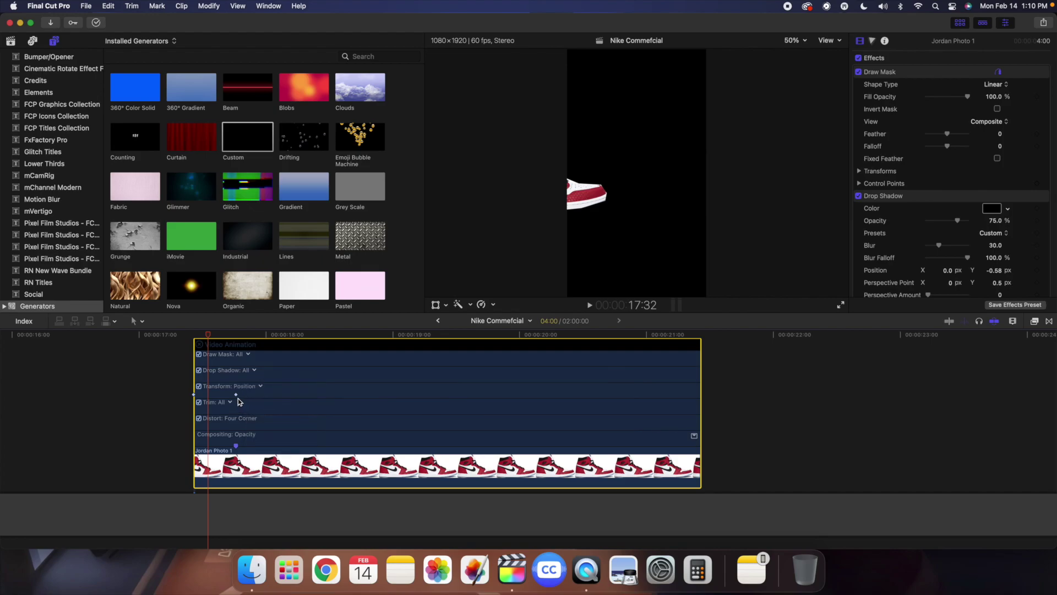
right_click(237, 396)
key("Escape")
right_click(193, 397)
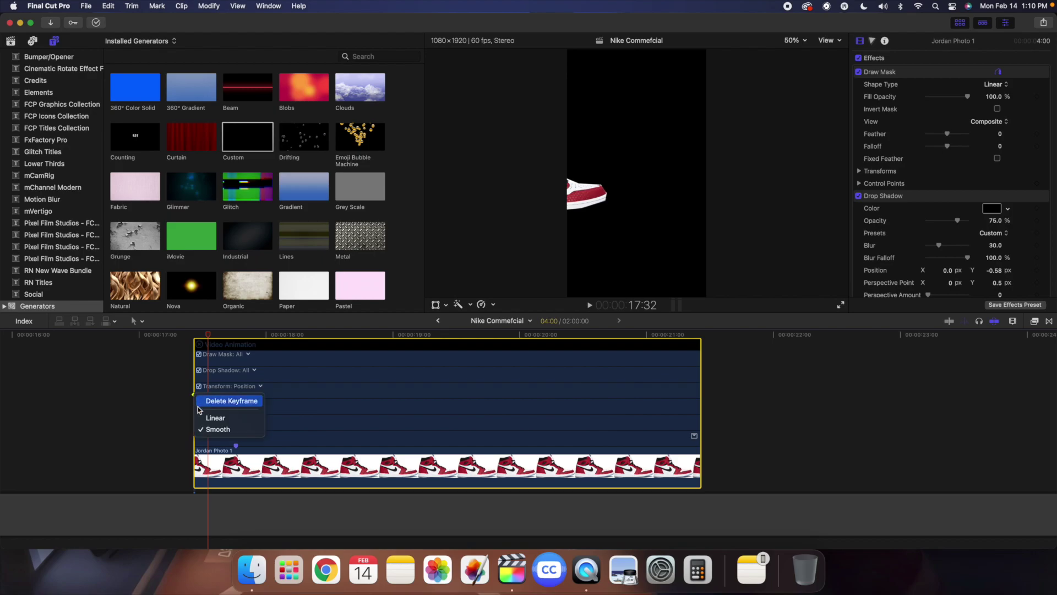
key("Escape")
right_click(229, 459)
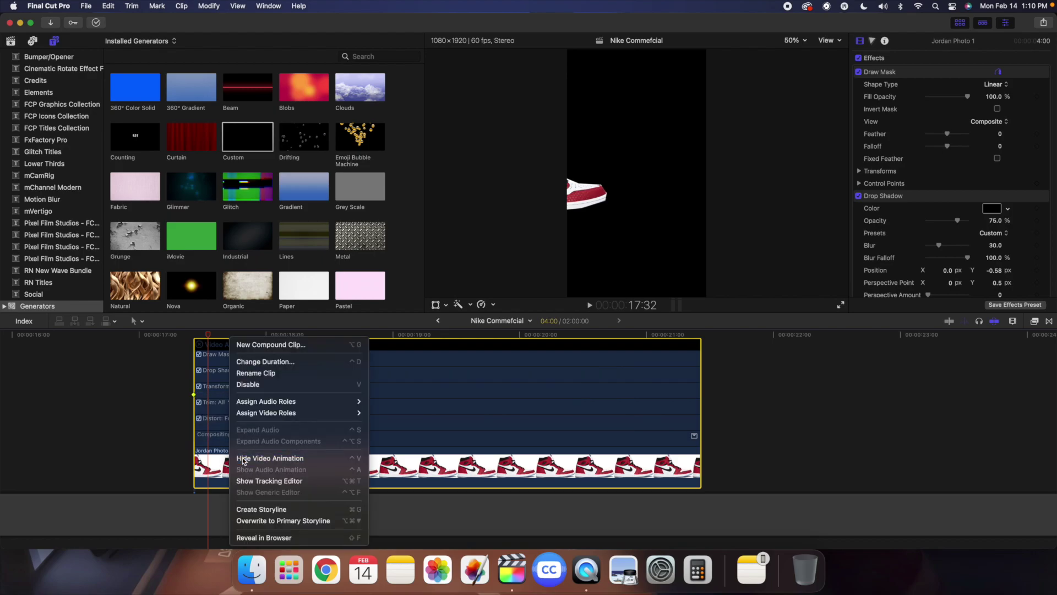
left_click(242, 460)
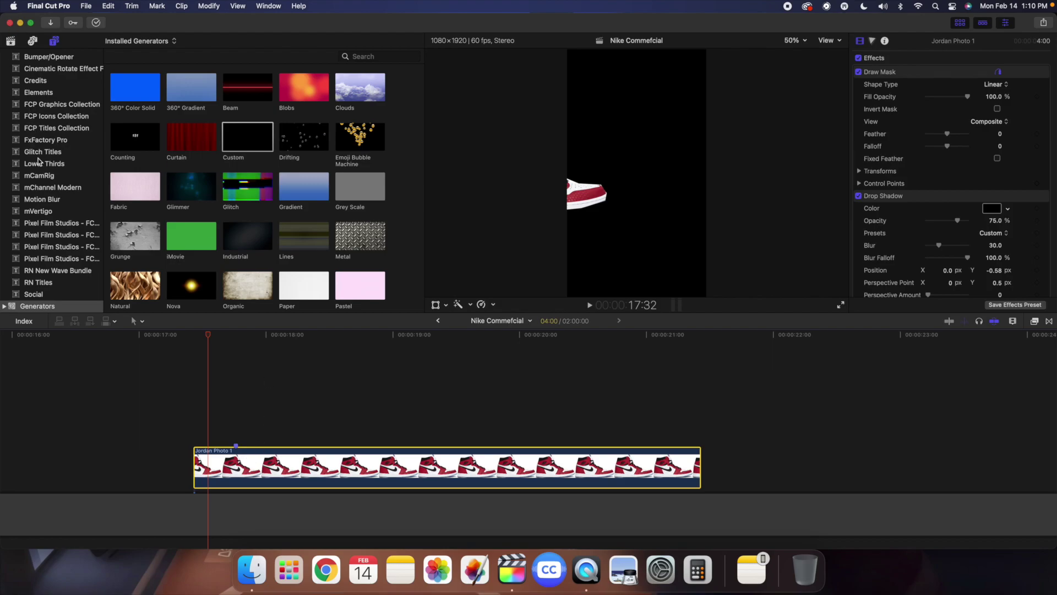
Step: Place Moderate Motion Blur 2 above Jordan Photo 1's start and trim it to 20 frames
left_click(54, 200)
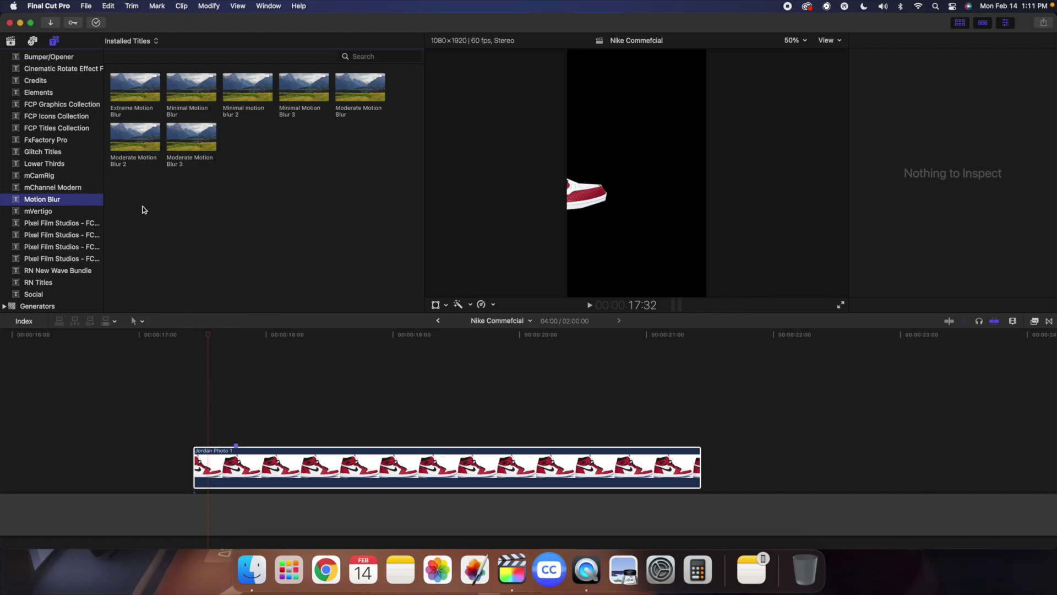
left_click_drag(131, 146, 197, 404)
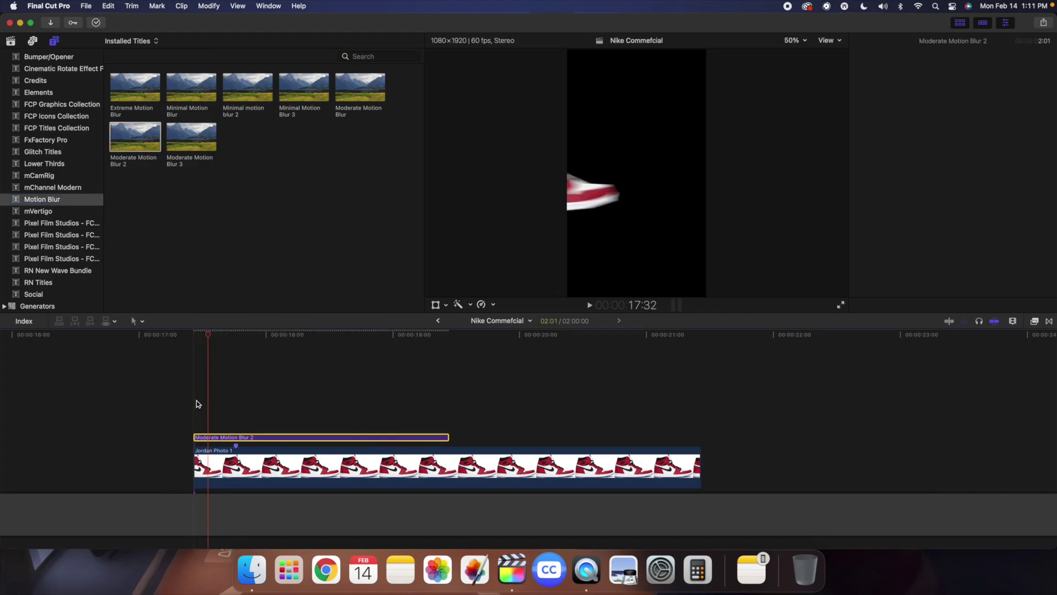
left_click(236, 436)
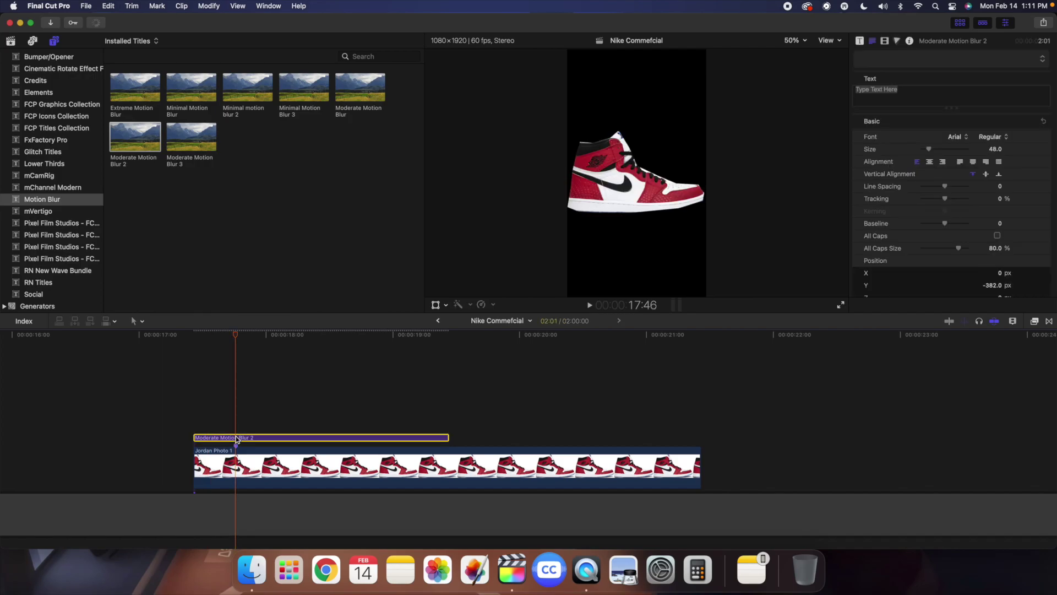
key("alt+bracketright")
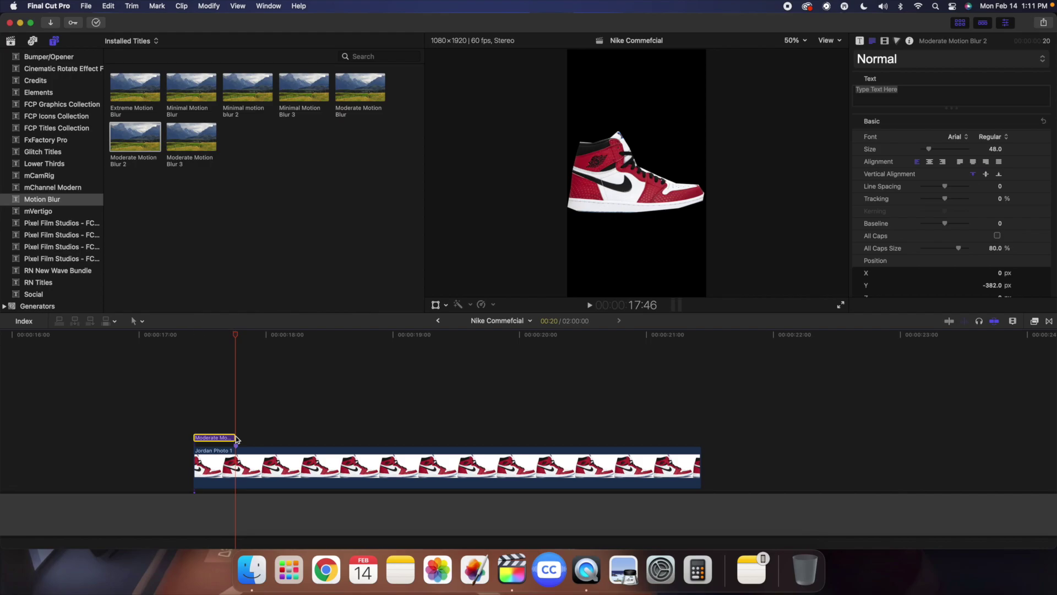
Step: Play back the blurred shoe entrance from about 17:00 to preview it
left_click(160, 407)
key("space")
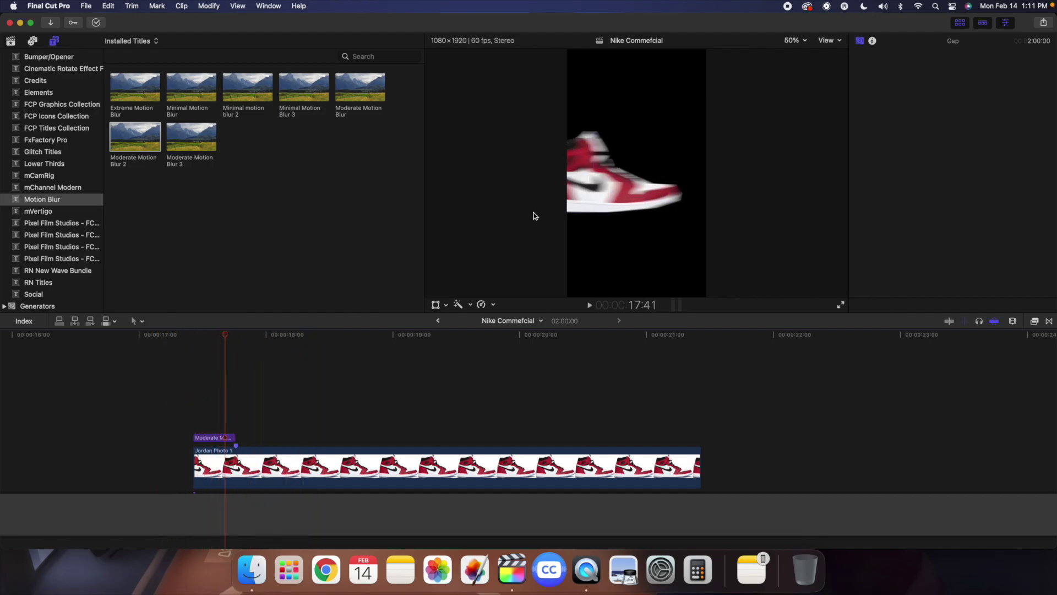
left_click(610, 186)
left_click(141, 419)
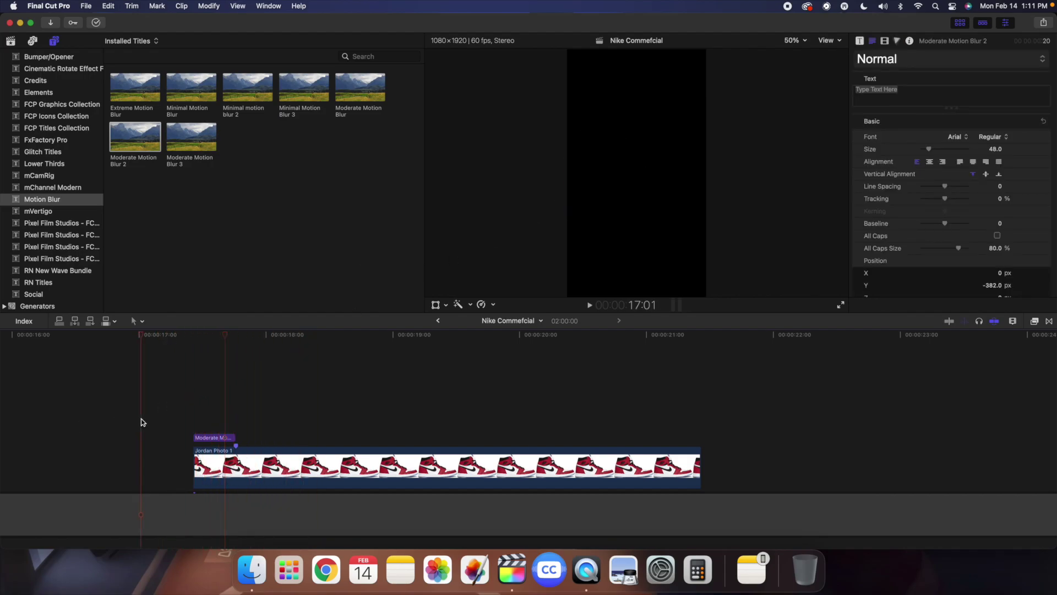
key("space")
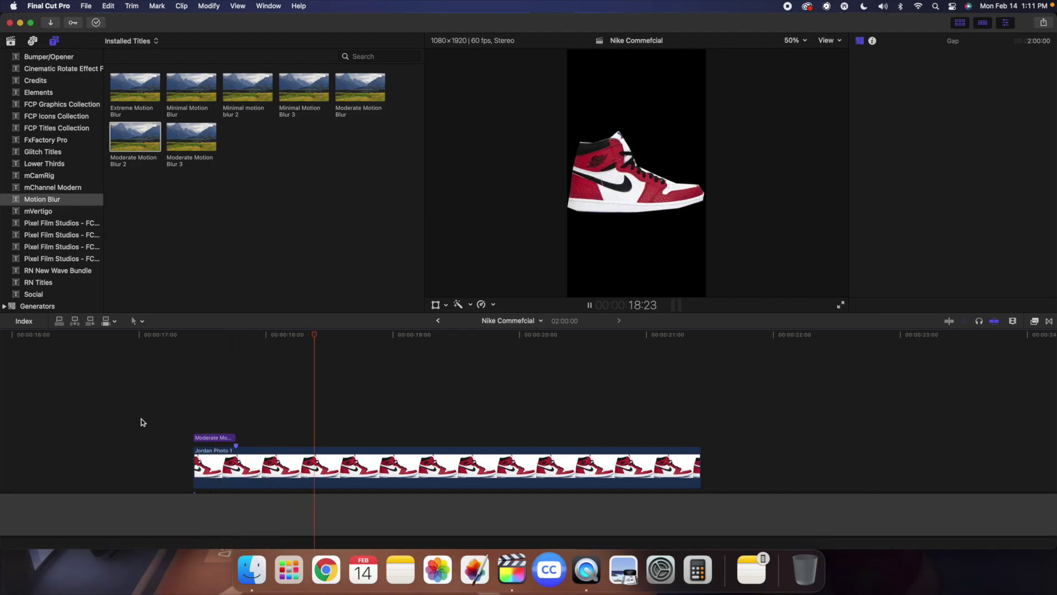
left_click(141, 418)
key("space")
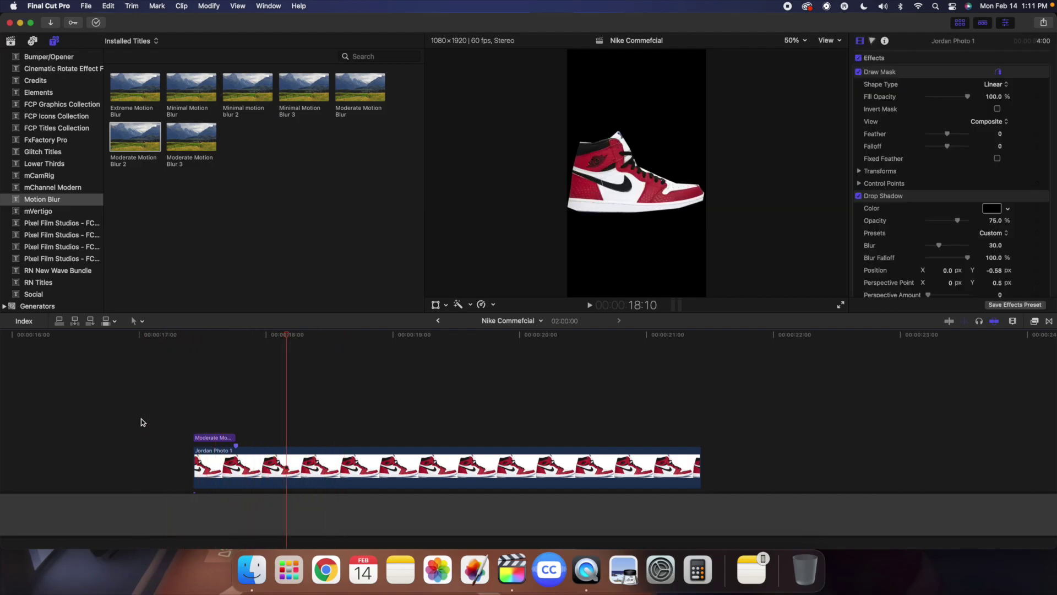
key("super+minus")
key("super+minus")
key("super+minus")
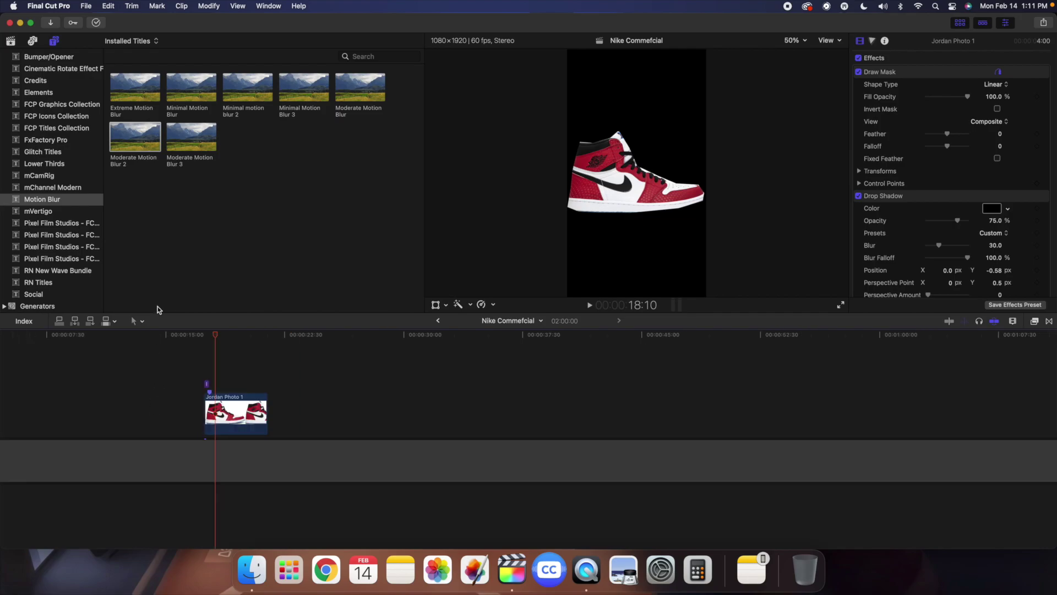
Step: Place Shoe Cutout 02 from the Cutouts collection after Jordan Photo 1 at 22:19
left_click(15, 42)
left_click(282, 399)
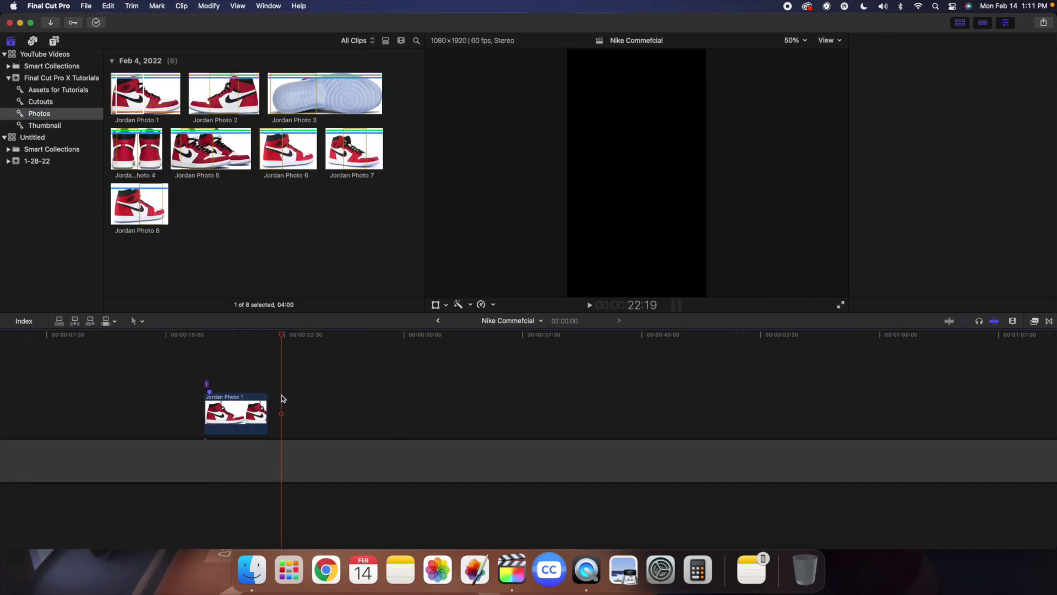
left_click(47, 103)
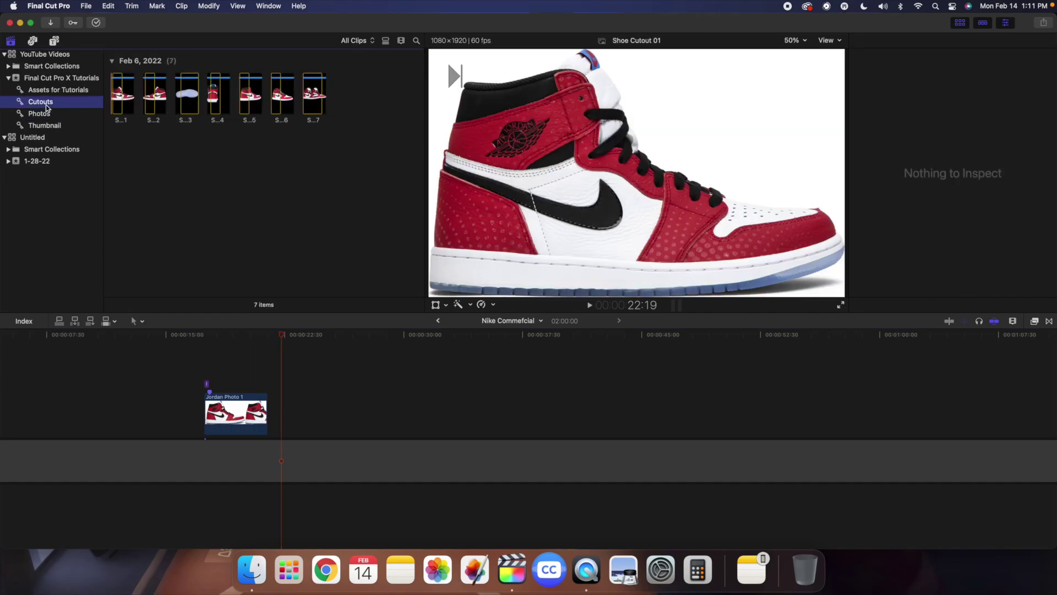
left_click(149, 94)
left_click_drag(148, 94, 303, 394)
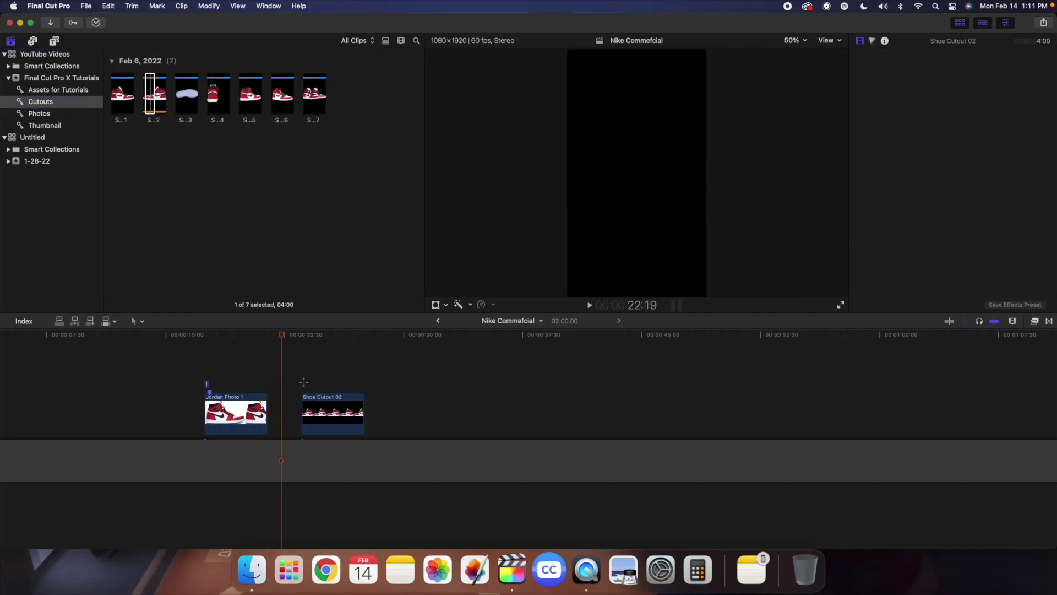
Step: Set Shoe Cutout 02's Transform Scale (All) to 60%
left_click(304, 394)
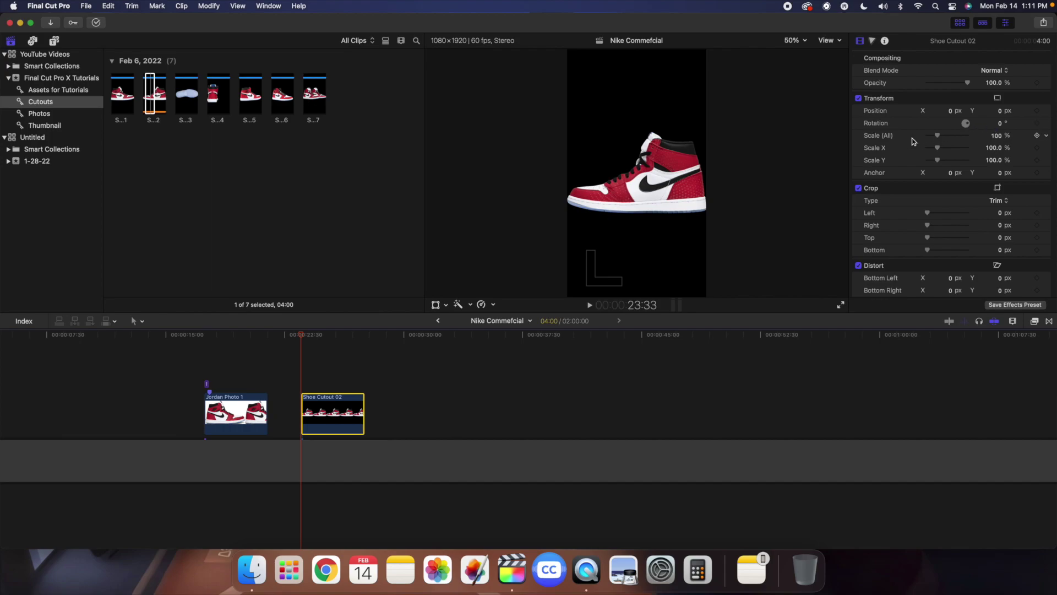
left_click(999, 136)
type("60")
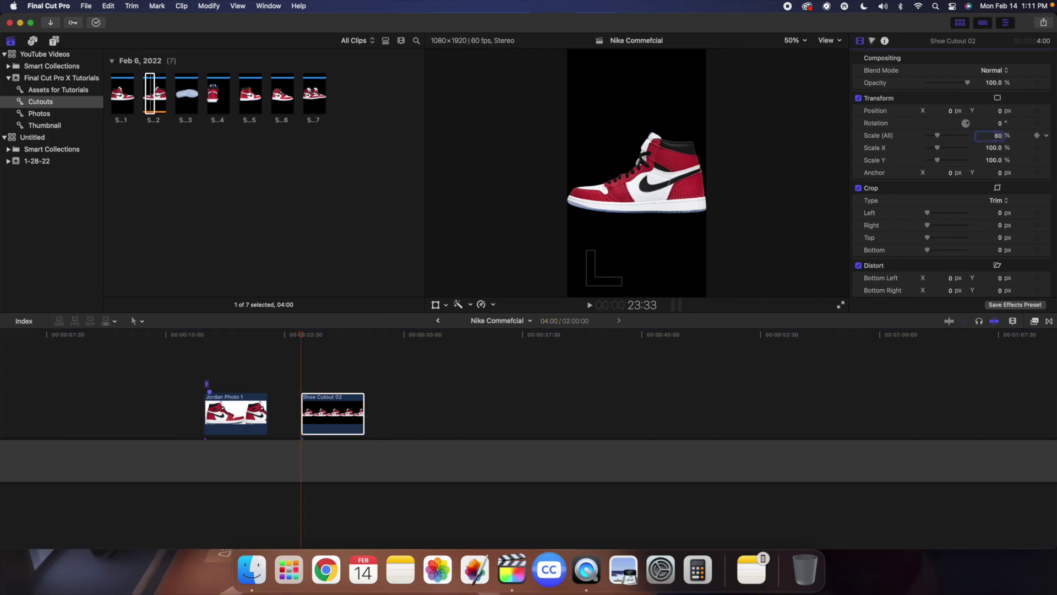
key("Return")
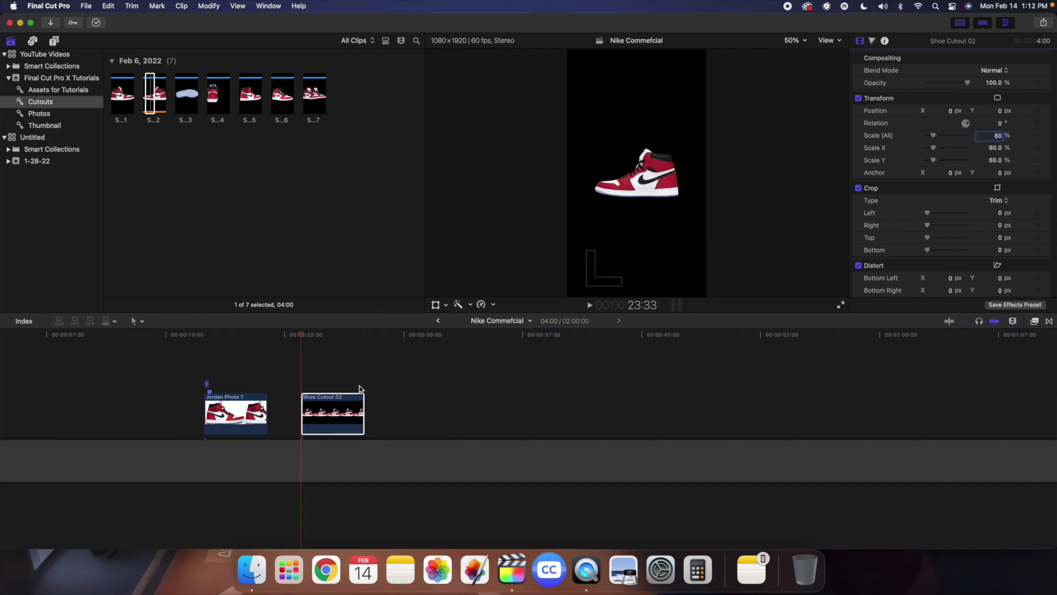
left_click(332, 405)
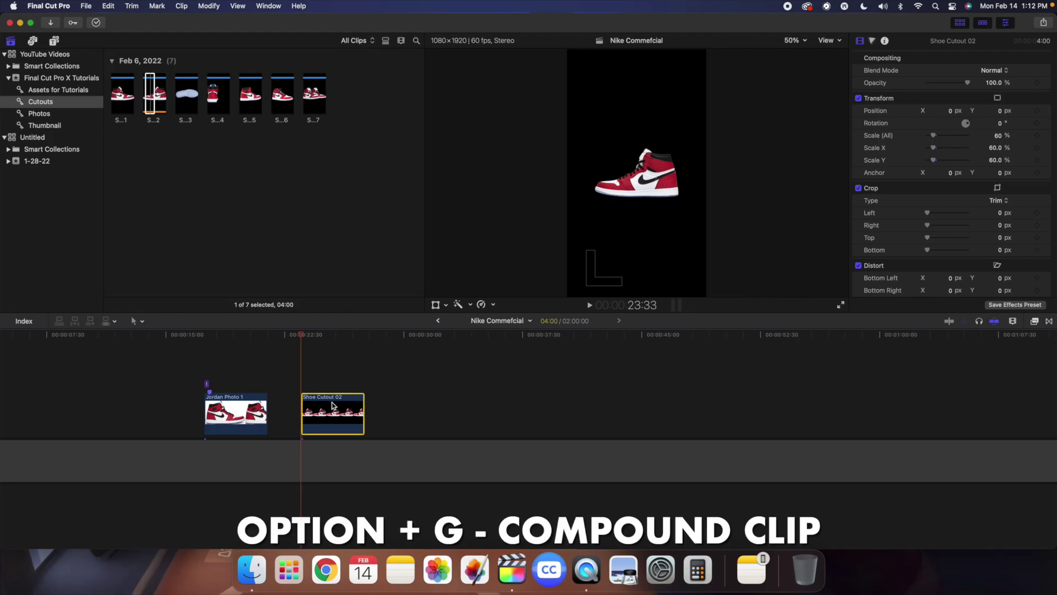
Step: Wrap the selected Shoe Cutout 02 clip in a compound clip titled 'Bounce Animation'
key("alt+g")
type("Bounc")
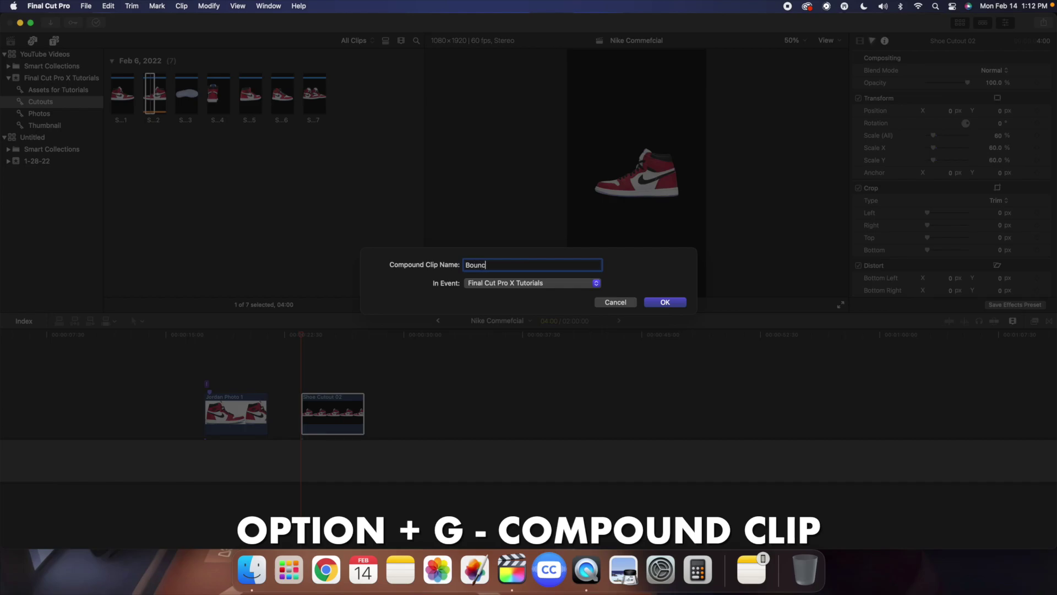
type("e Anima")
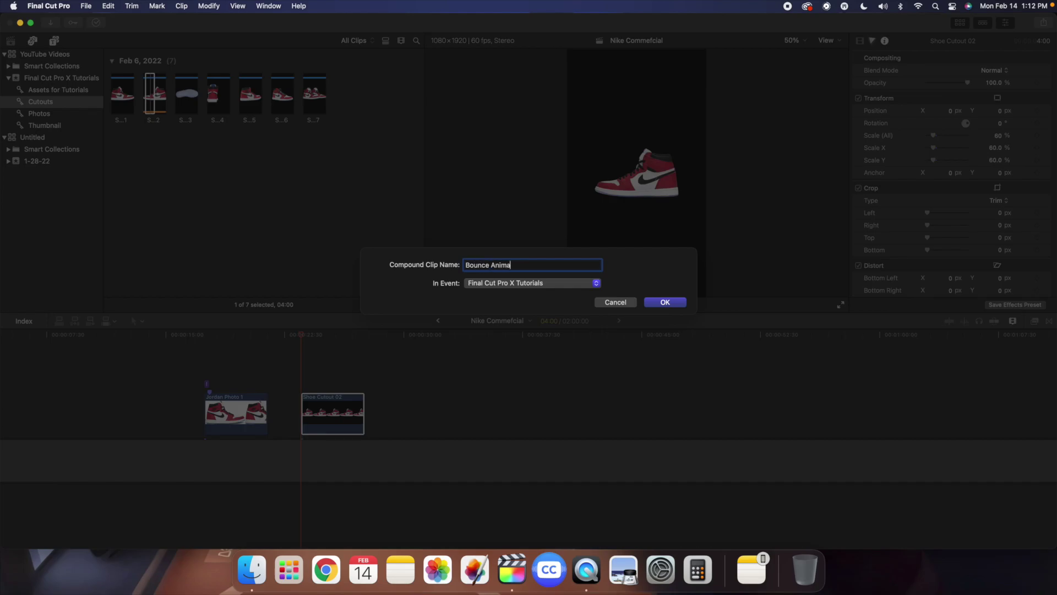
type("tion")
key("Return")
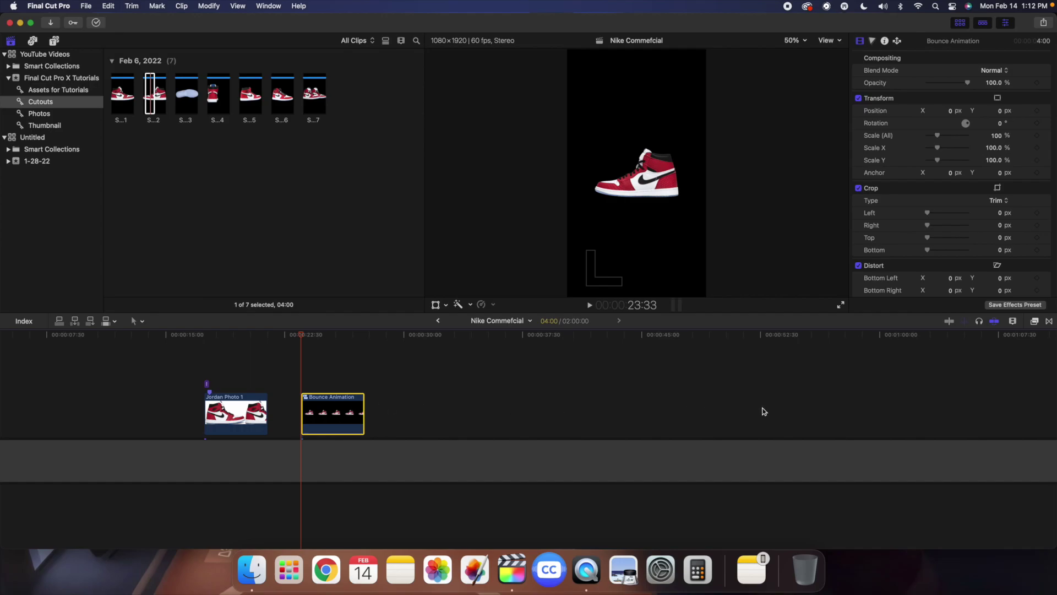
Step: Open the Effects browser with a cleared search and show the RN Animations category
left_click(1035, 321)
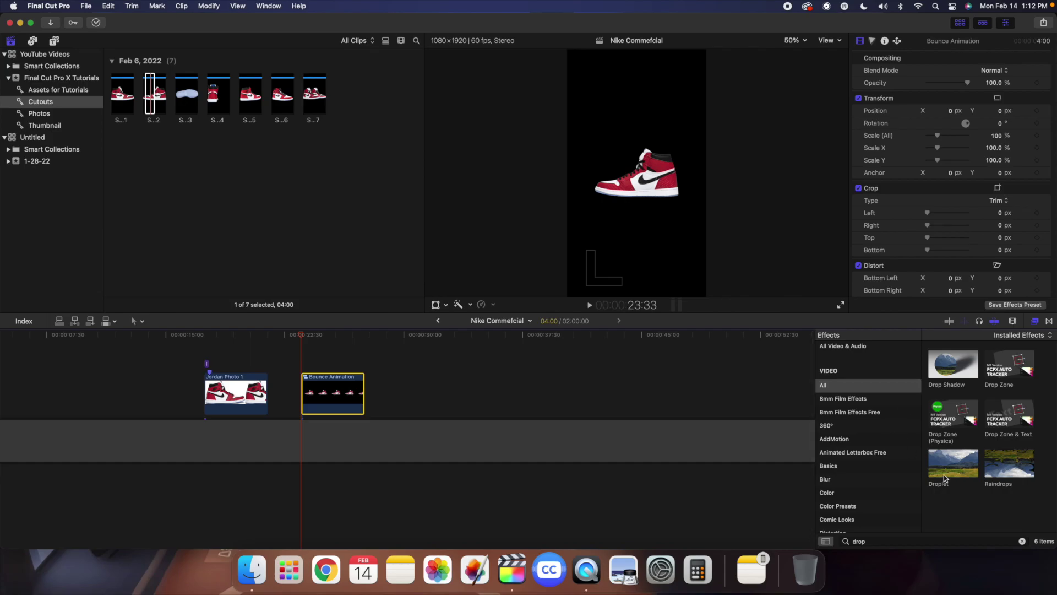
left_click(1021, 542)
scroll(863, 464, "down", 3)
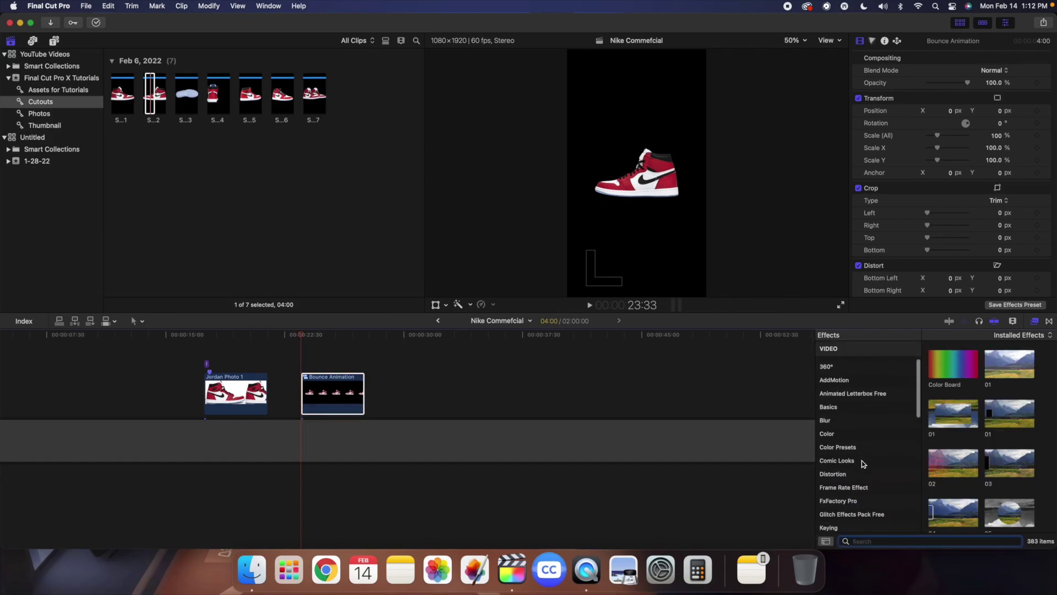
scroll(863, 464, "down", 10)
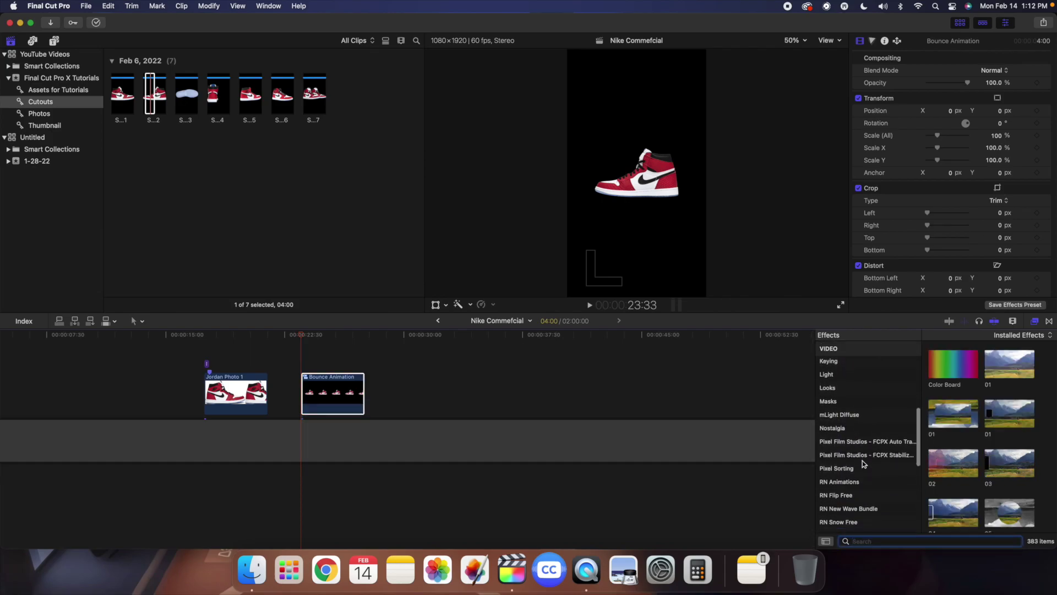
scroll(863, 464, "down", 2)
left_click(864, 459)
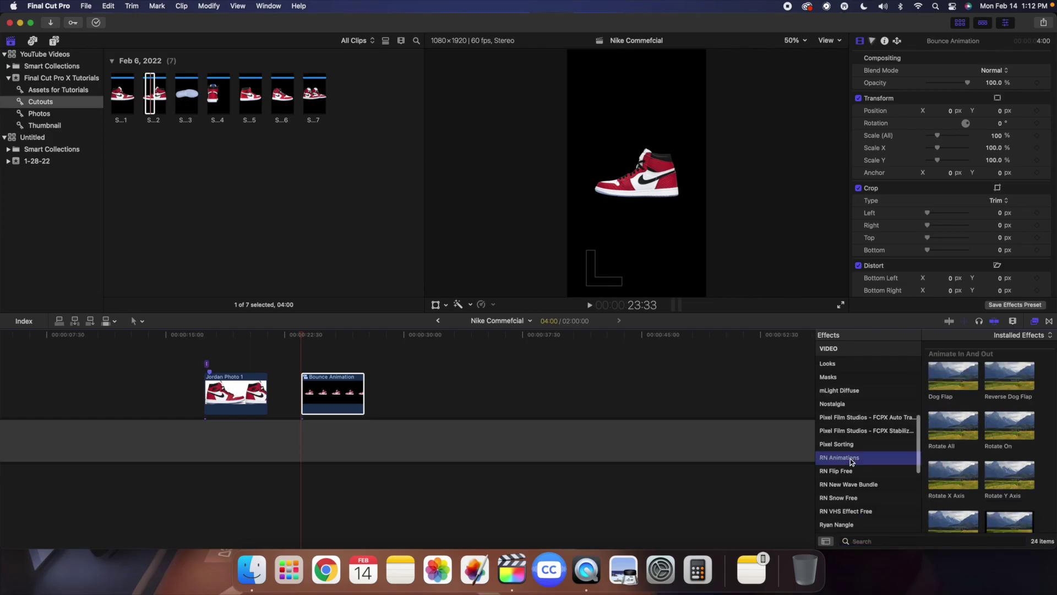
Step: Drag the Scale In effect onto the Bounce Animation clip in the timeline
scroll(1045, 449, "down", 3)
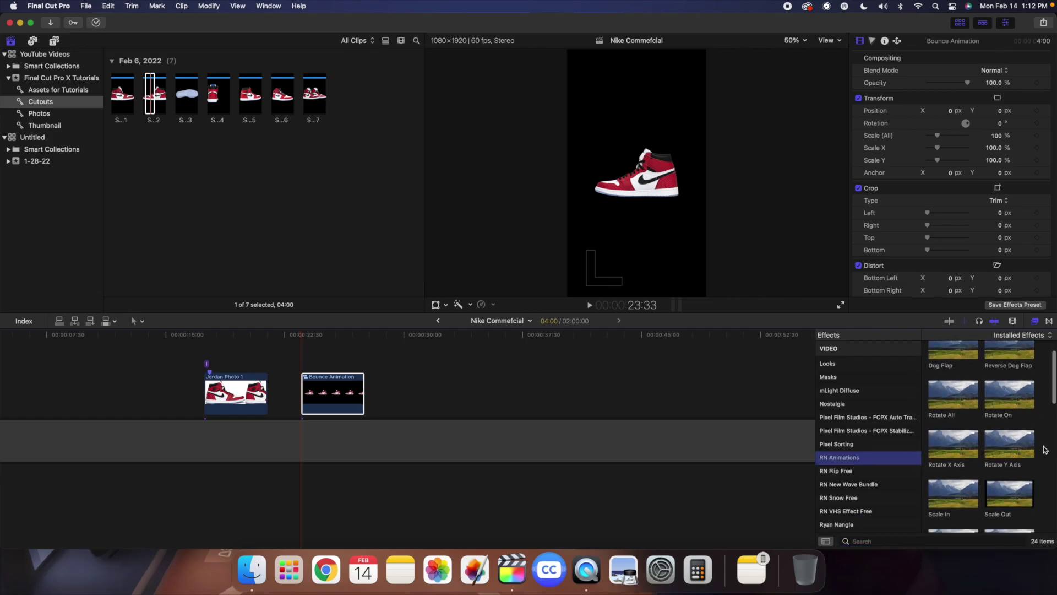
scroll(1045, 449, "down", 2)
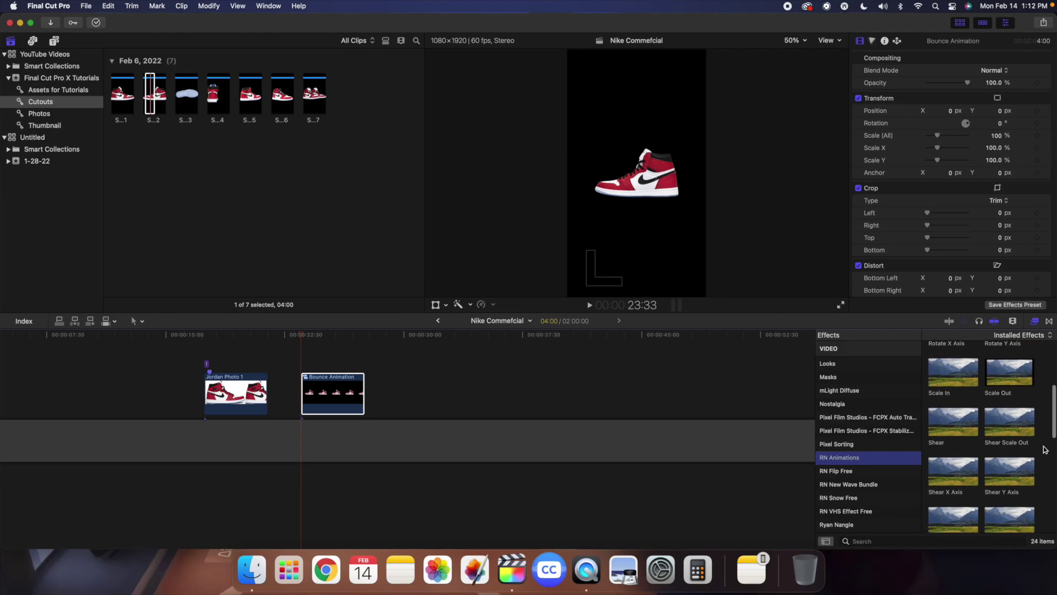
scroll(1044, 450, "down", 5)
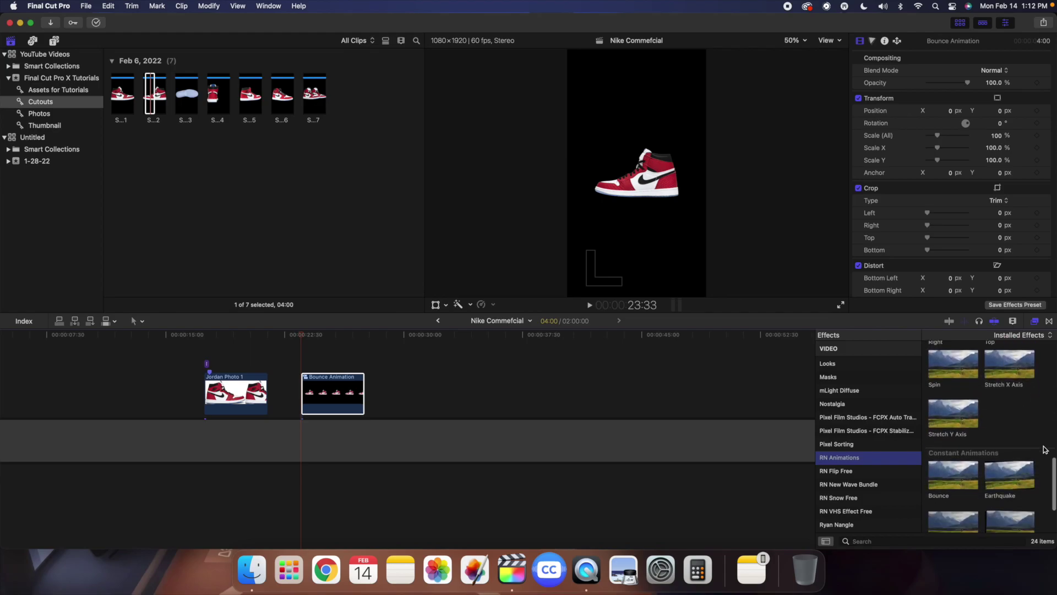
scroll(1044, 450, "down", 3)
scroll(1044, 449, "up", 6)
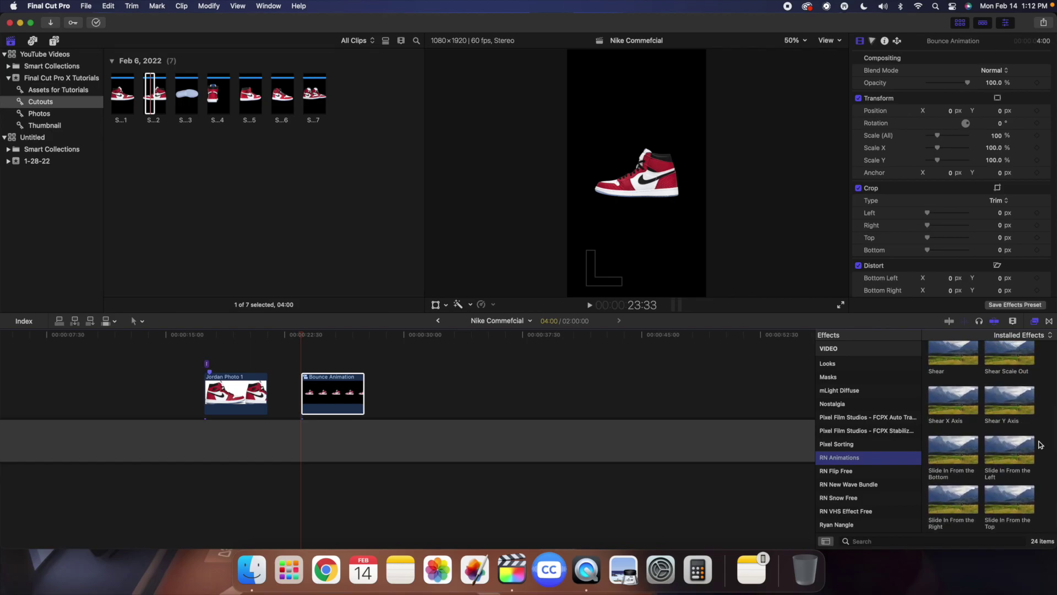
scroll(1040, 445, "up", 3)
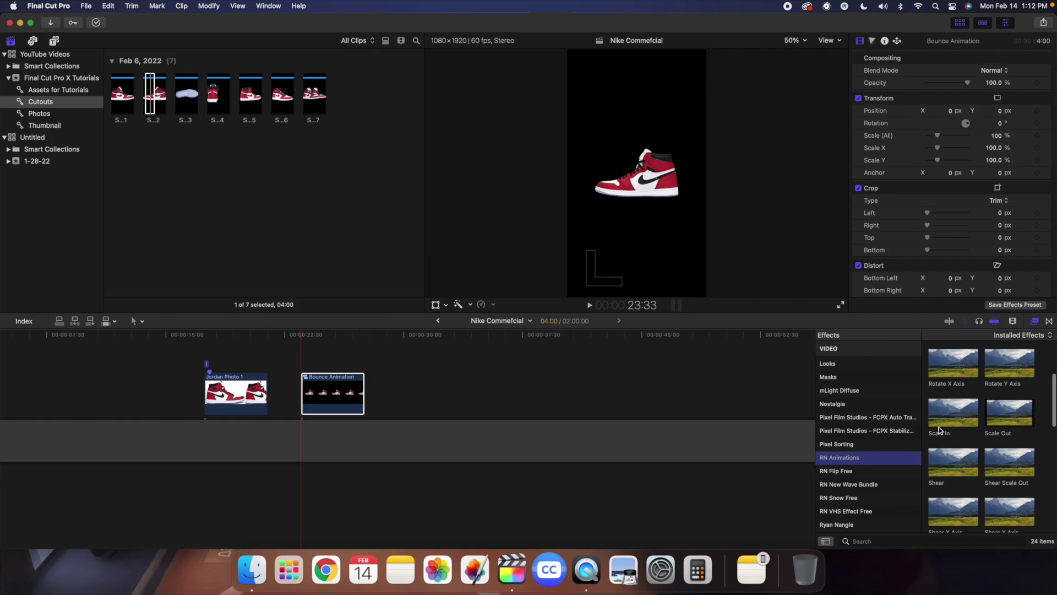
left_click_drag(947, 419, 317, 390)
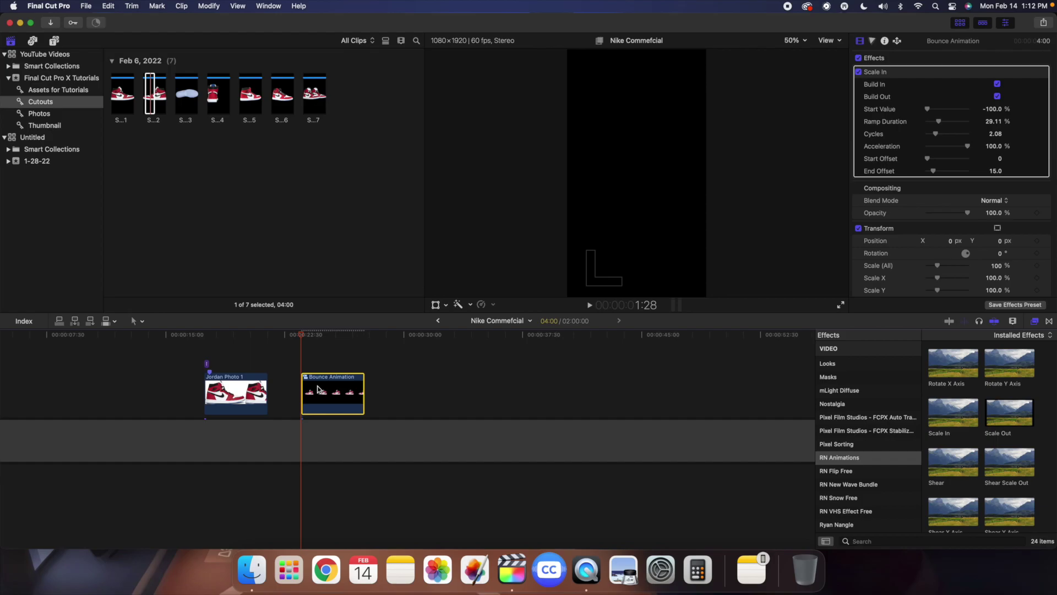
Step: Preview Bounce Animation, then set its Scale (All) to 140% and Position Y to 69 px
left_click(289, 377)
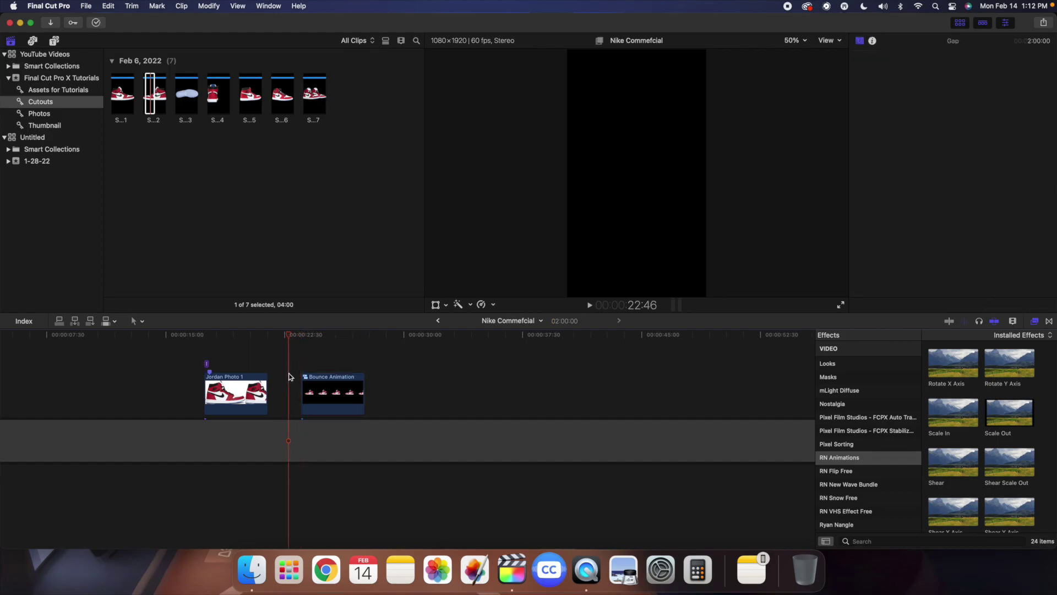
key("space")
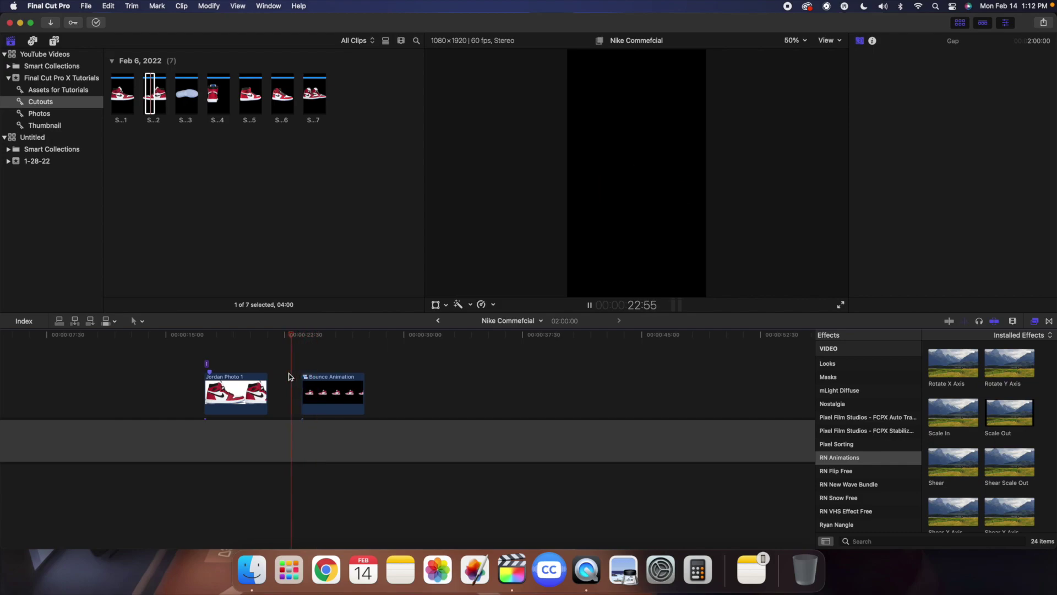
key("space")
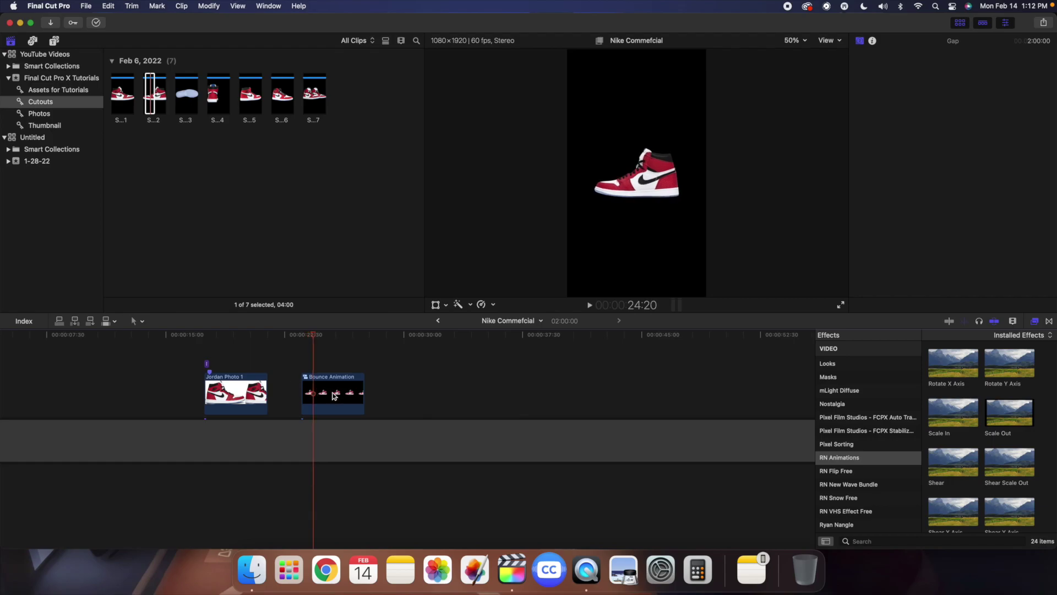
left_click(334, 395)
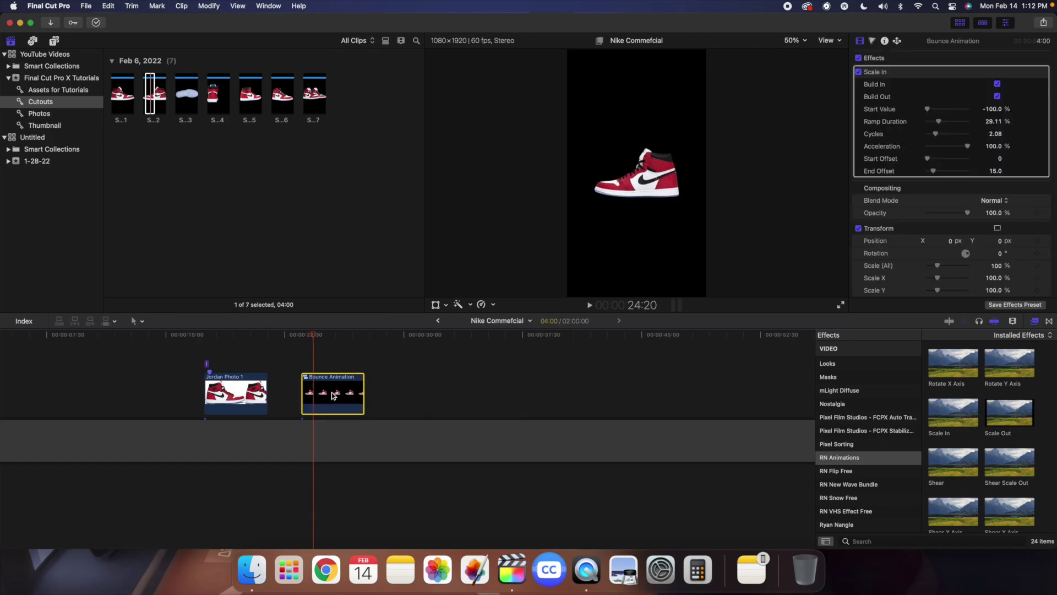
left_click(998, 265)
key("Return")
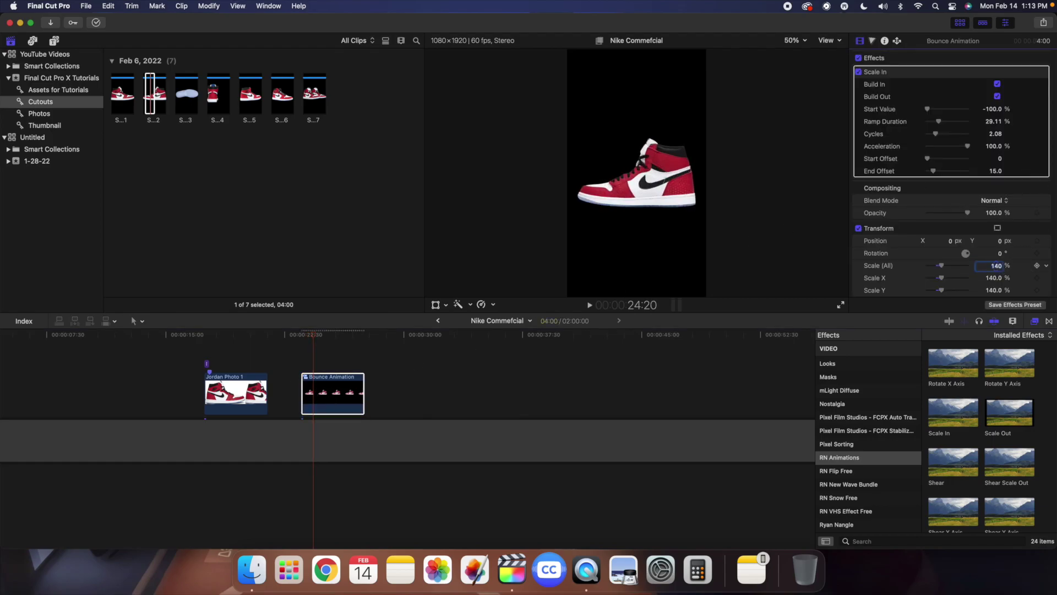
left_click_drag(1001, 245, 999, 242)
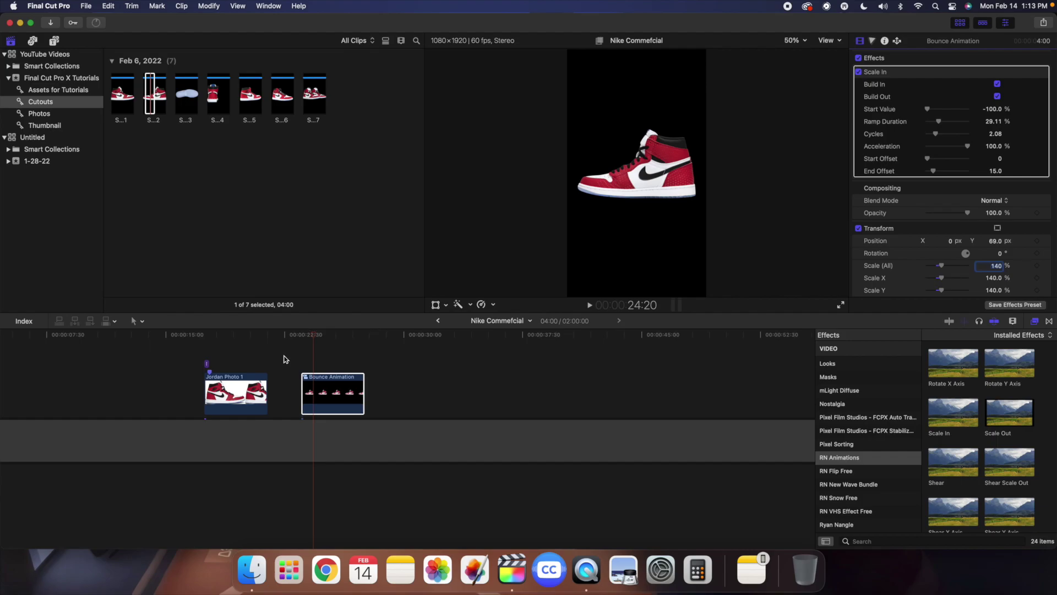
Step: Play back the enlarged, raised shoe animation from just before the clip
left_click(302, 359)
key("space")
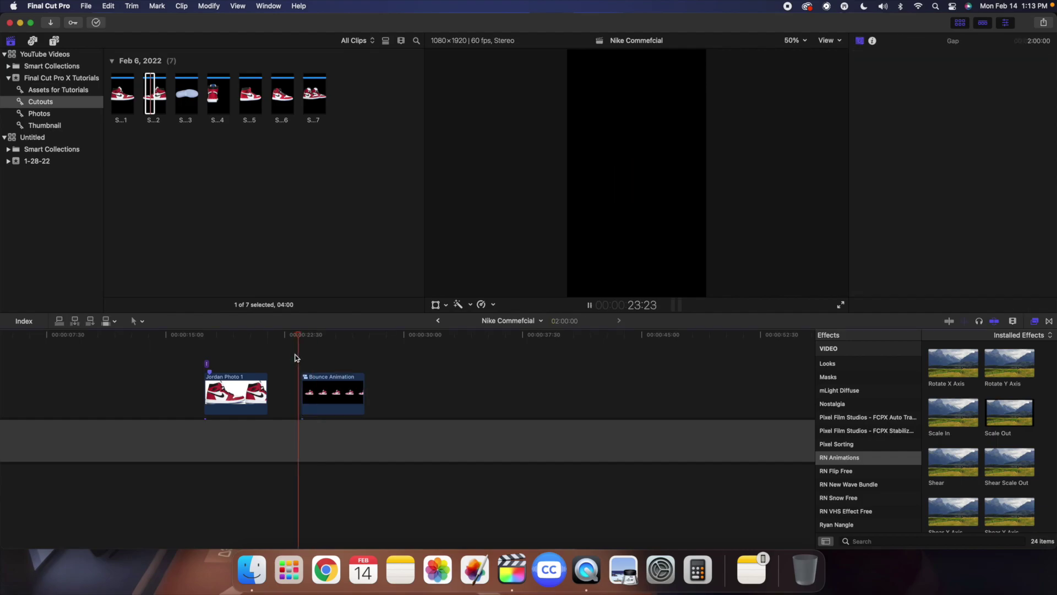
left_click(192, 353)
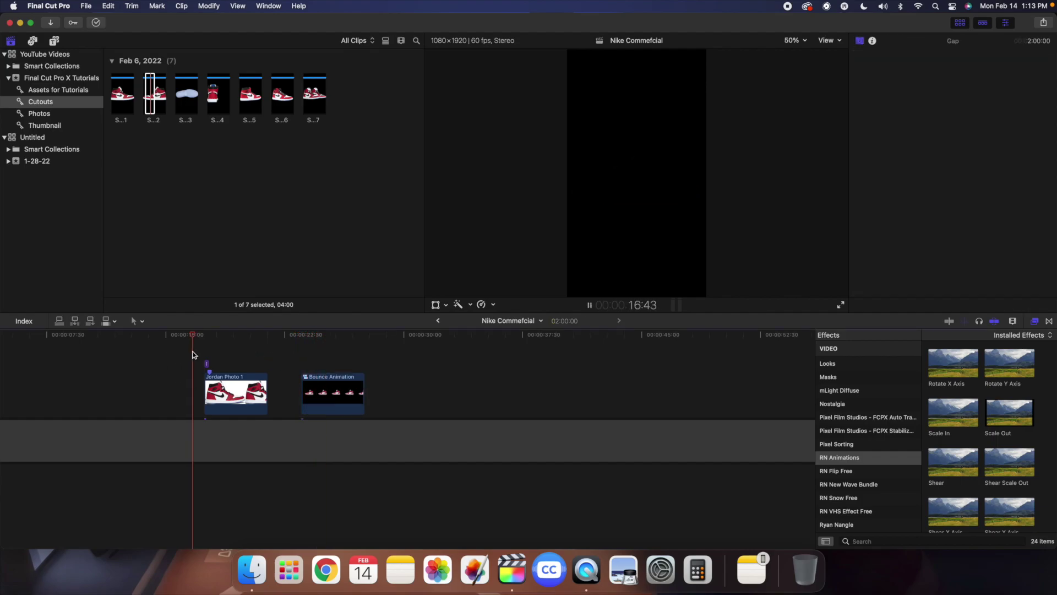
left_click(285, 366)
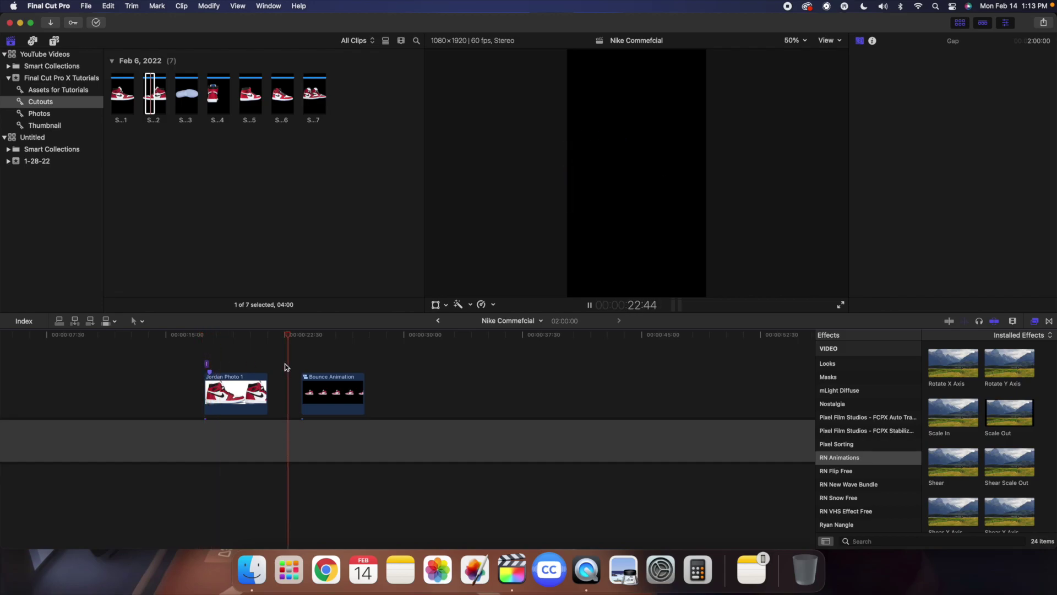
key("space")
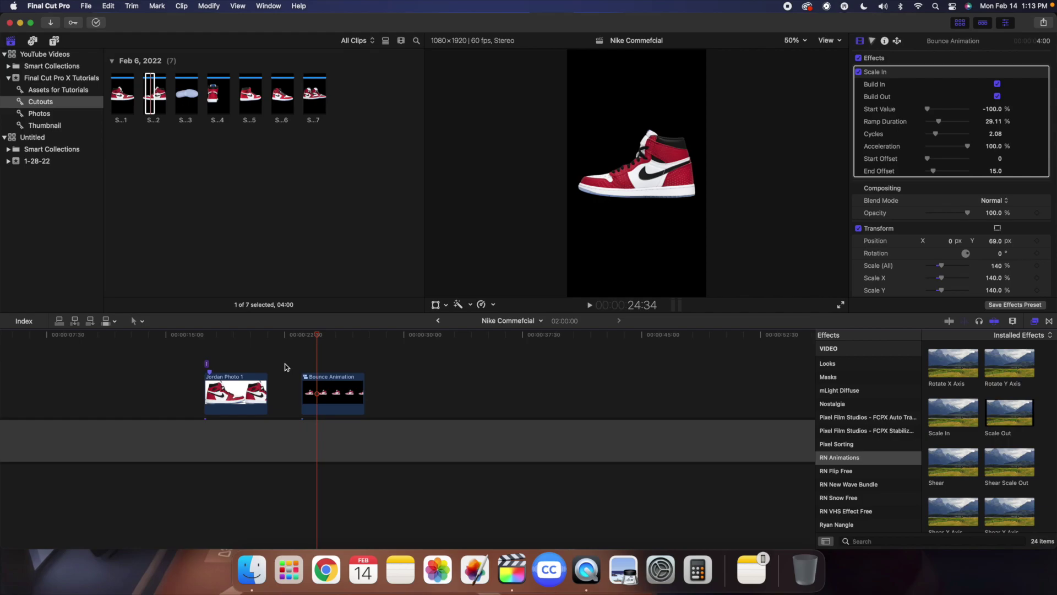
Step: Add Shoe Cutout 06 after Bounce Animation and set its Scale (All) to 75%
left_click(254, 96)
left_click(278, 96)
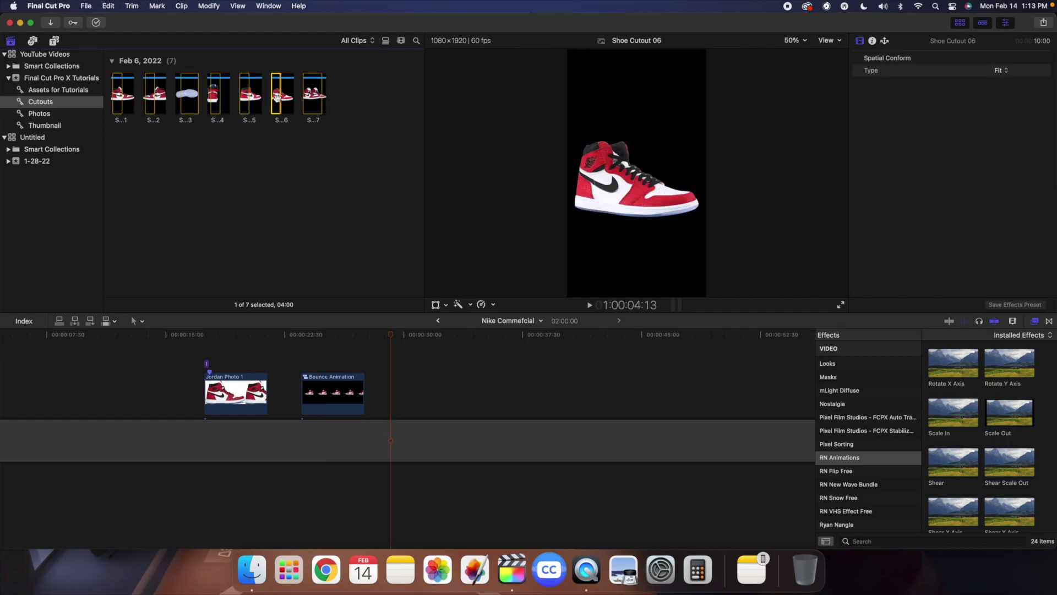
left_click_drag(276, 97, 394, 383)
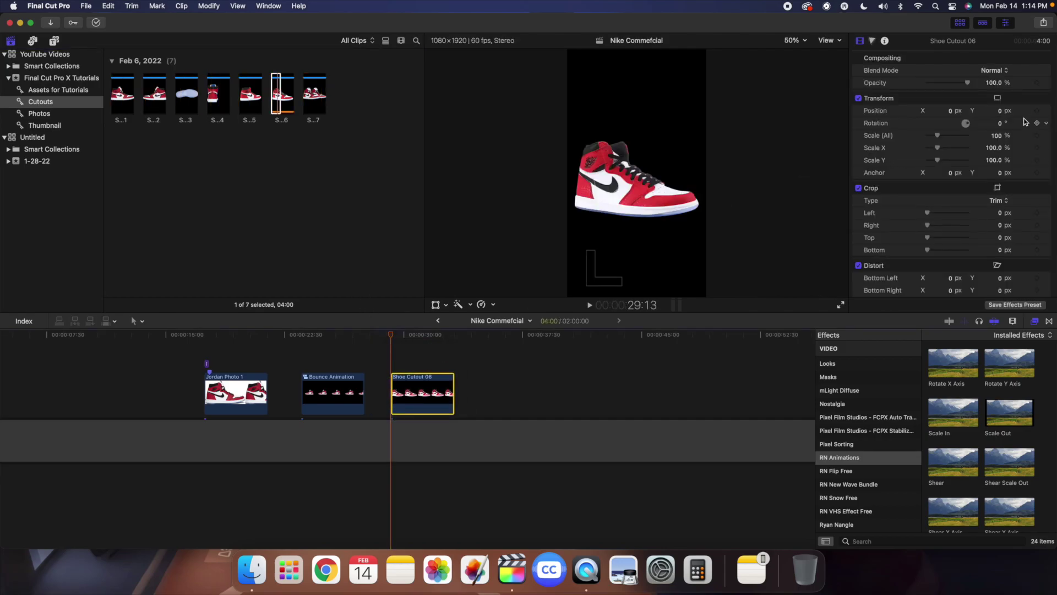
left_click(997, 136)
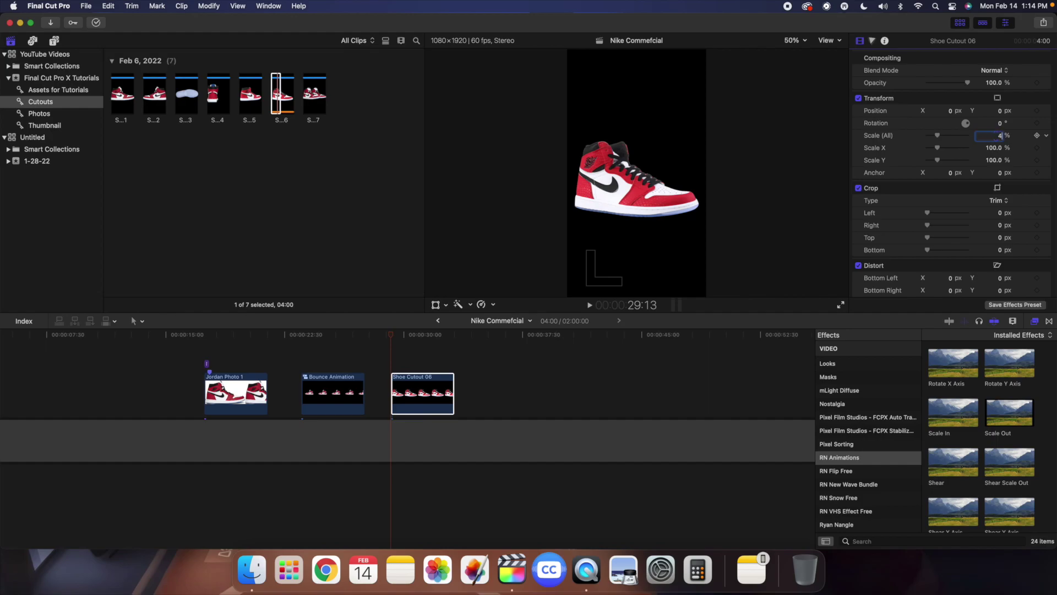
key("Return")
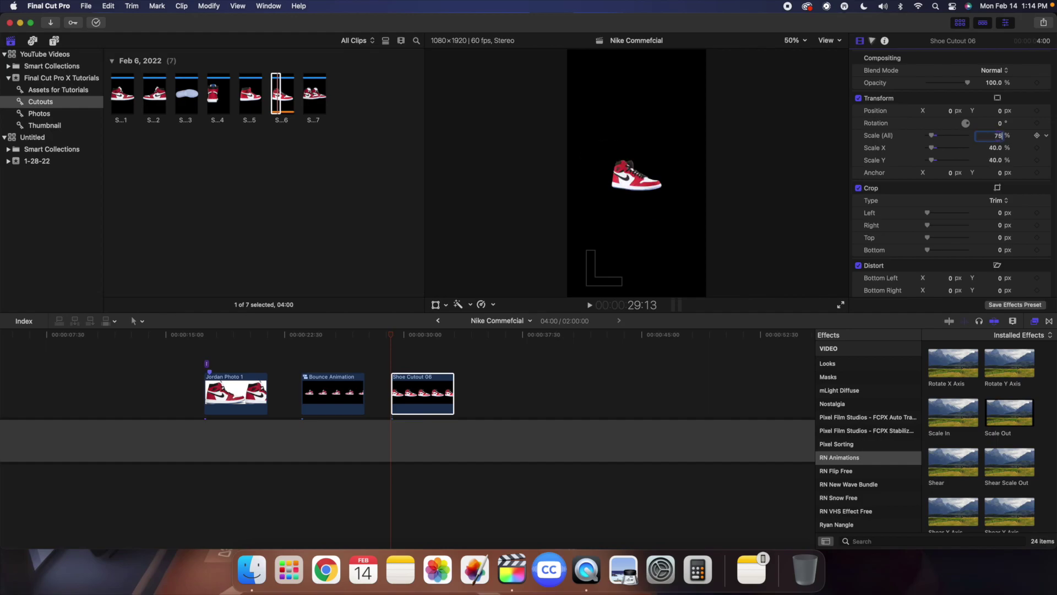
key("Return")
Step: Shift the shoe left, stack a copy above it, and slide both shoes left together
left_click(416, 399)
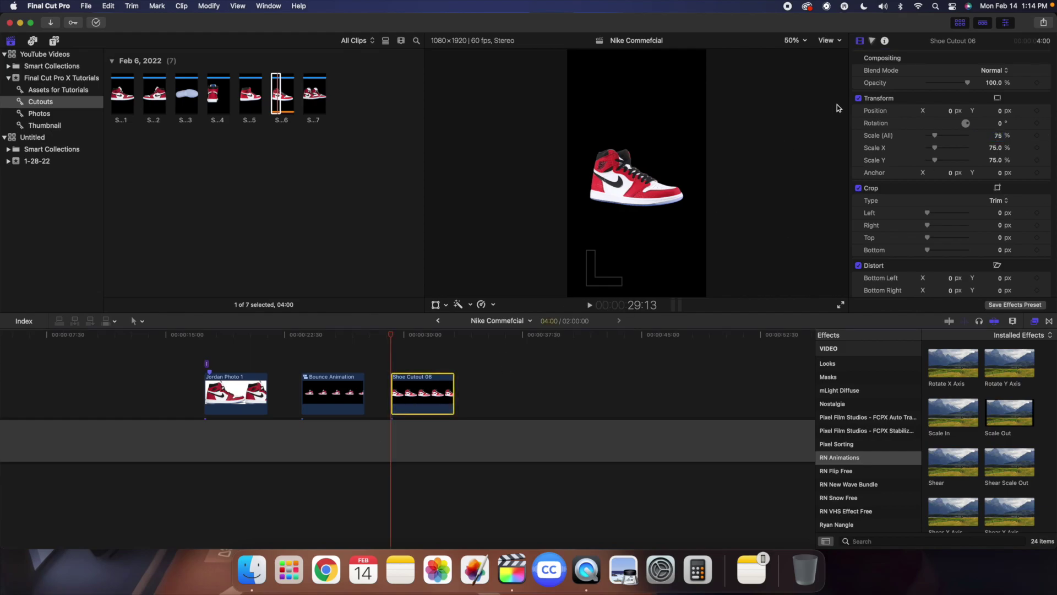
left_click_drag(950, 113, 431, 419)
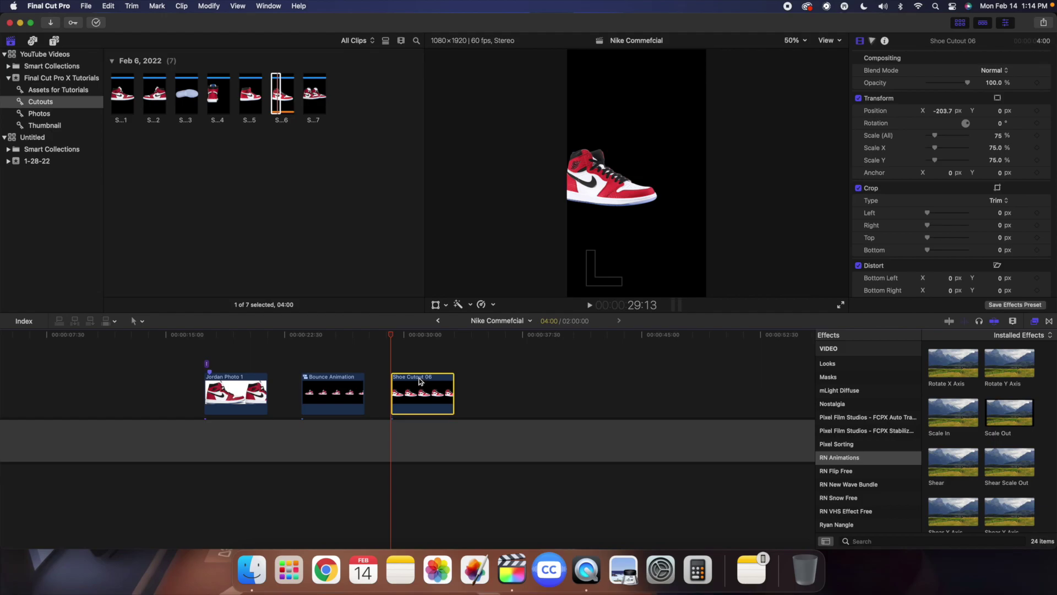
left_click_drag(419, 381, 420, 358)
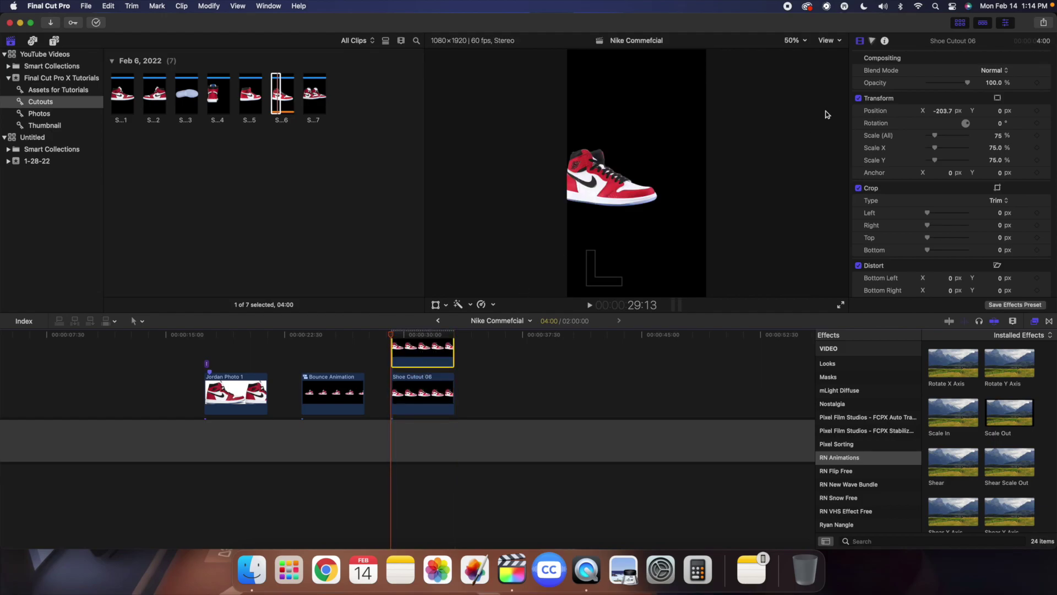
mouse_move(941, 112)
left_mouse_down()
mouse_move(953, 111)
mouse_move(942, 110)
left_mouse_up()
scroll(442, 393, "up", 2)
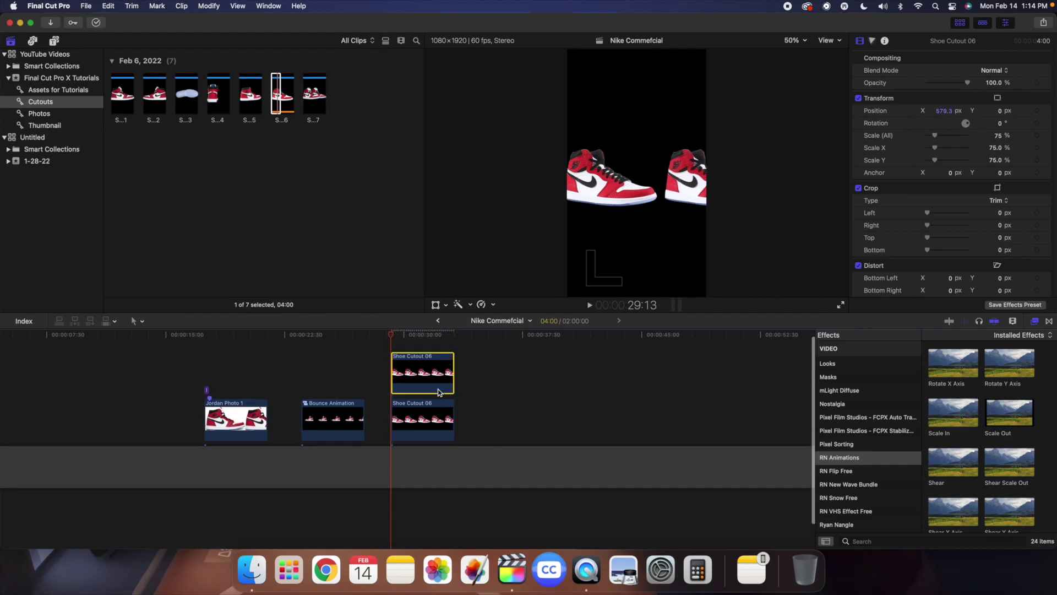
left_click_drag(423, 344, 413, 447)
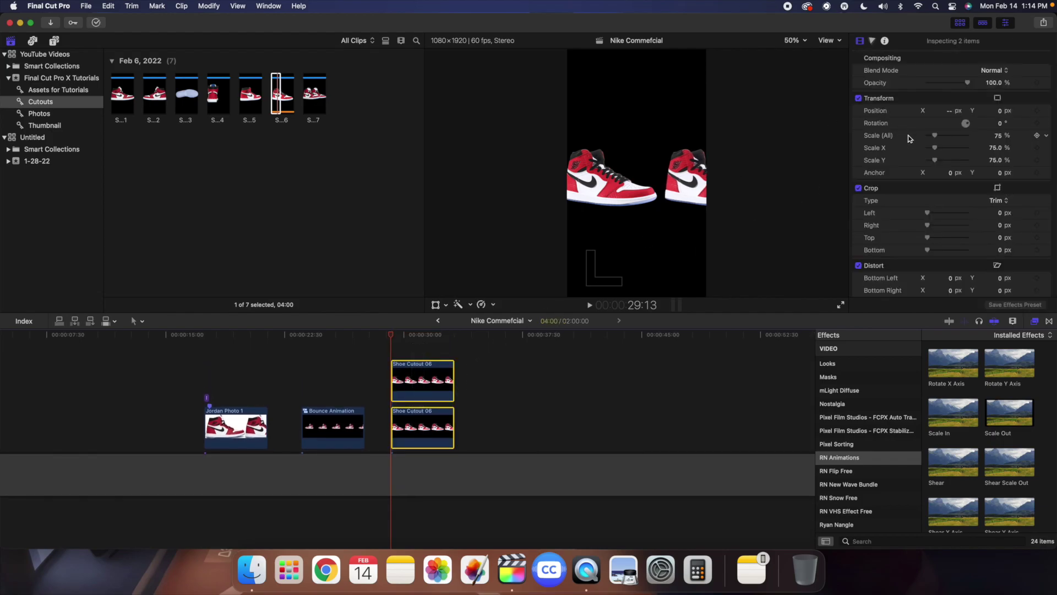
left_click_drag(951, 113, 948, 111)
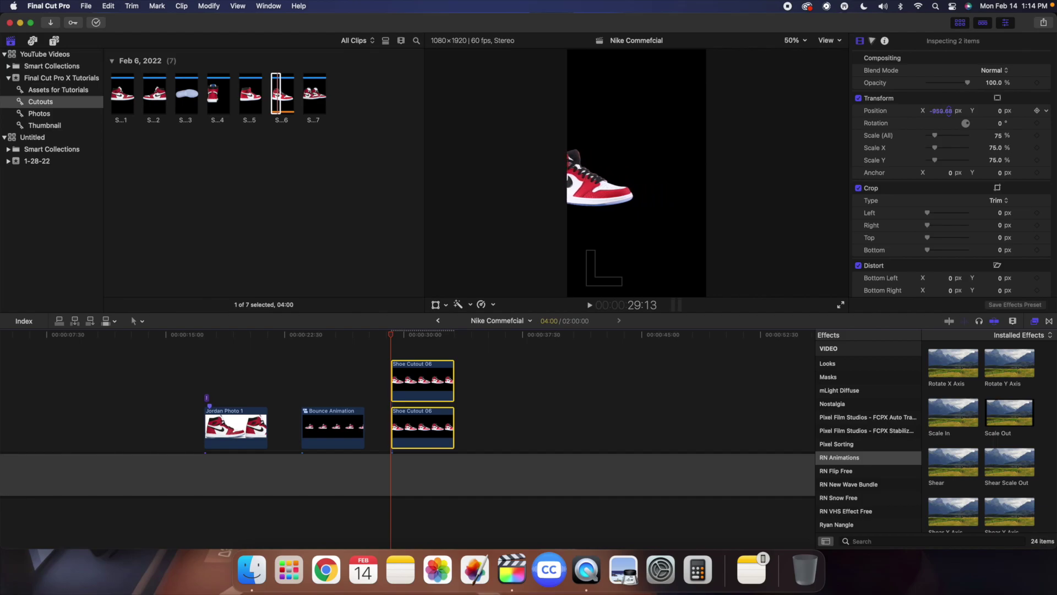
Step: Stack a third shoe copy on top and position it on the right at X 400.6 px
left_click(396, 354)
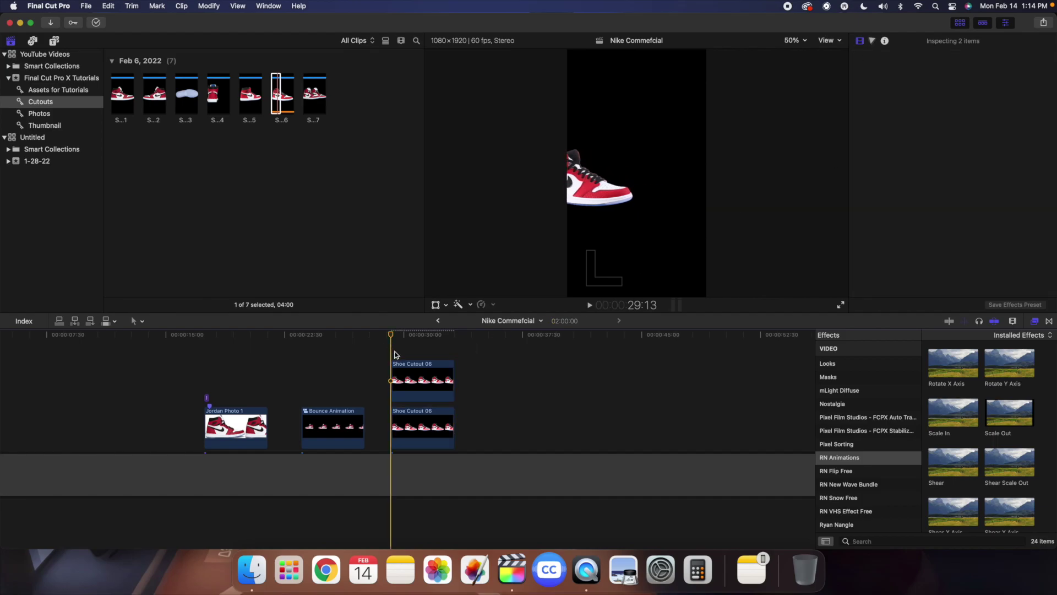
left_click(408, 373)
left_click_drag(410, 368, 412, 356)
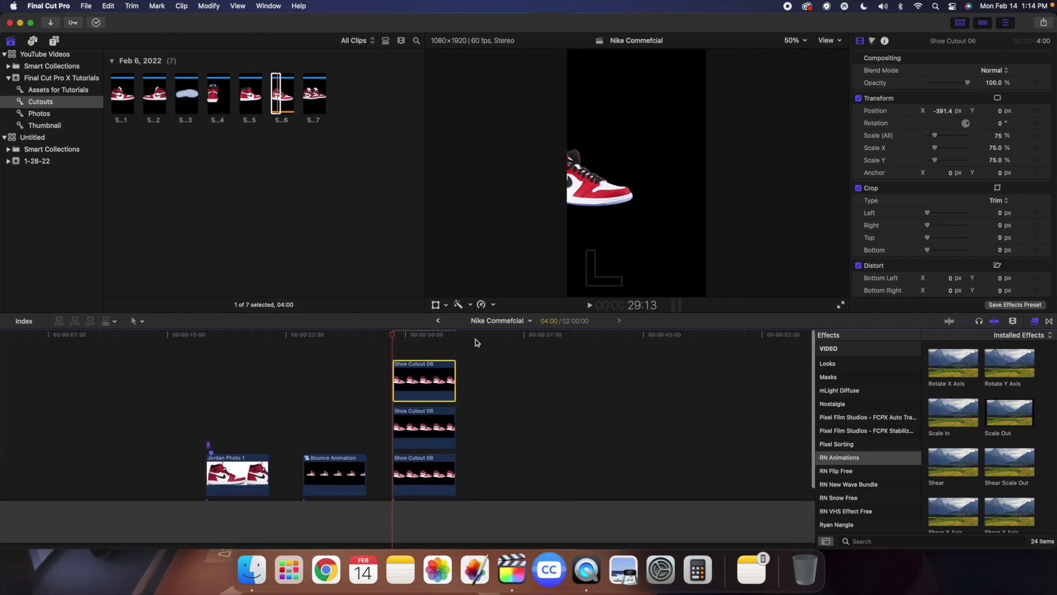
mouse_move(942, 111)
left_mouse_down()
mouse_move(958, 110)
mouse_move(942, 110)
left_mouse_up()
left_click(942, 110)
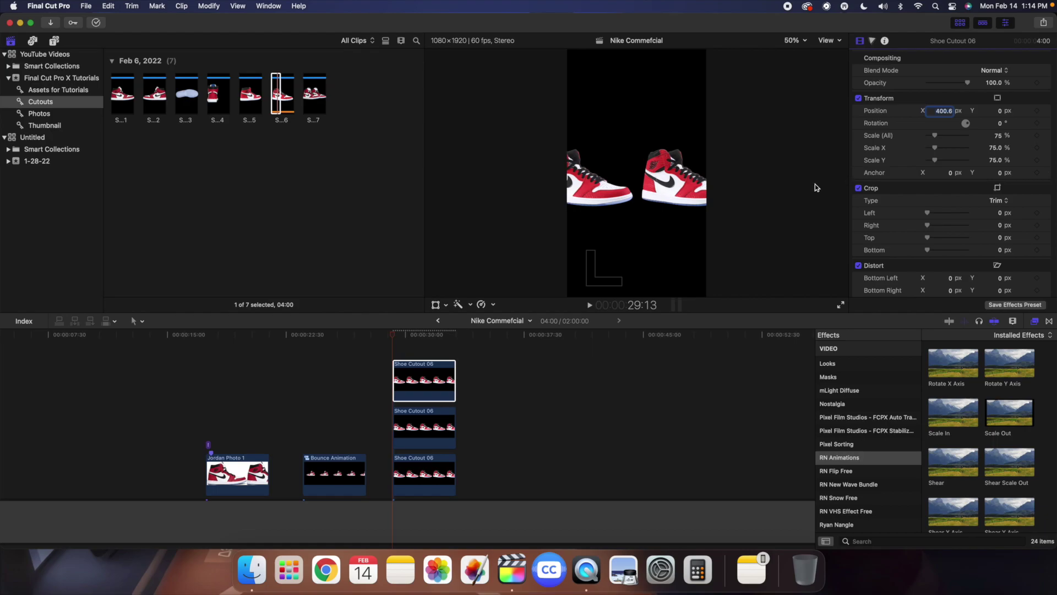
left_click(416, 390)
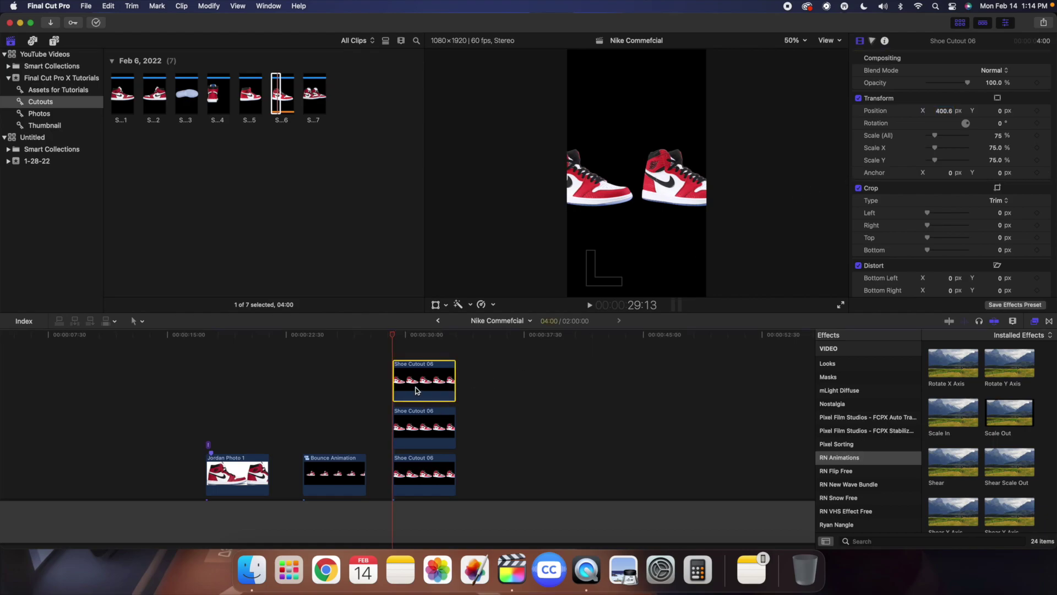
Step: Select all three stacked shoe clips and group them as the 'Sliding Animation' compound clip
left_click(417, 487, "shift")
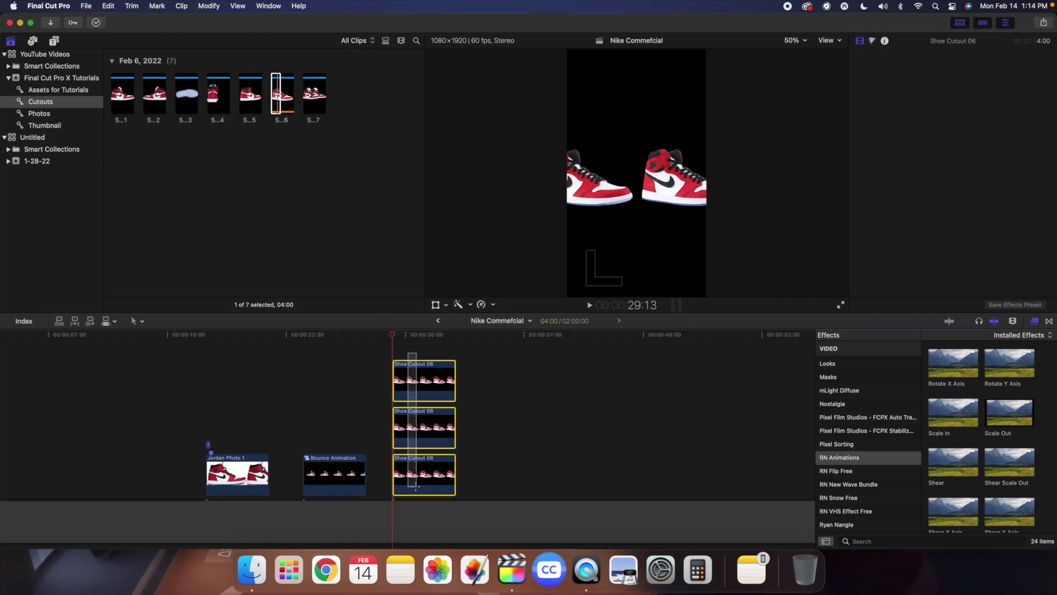
key("alt+g")
type("Sliding A")
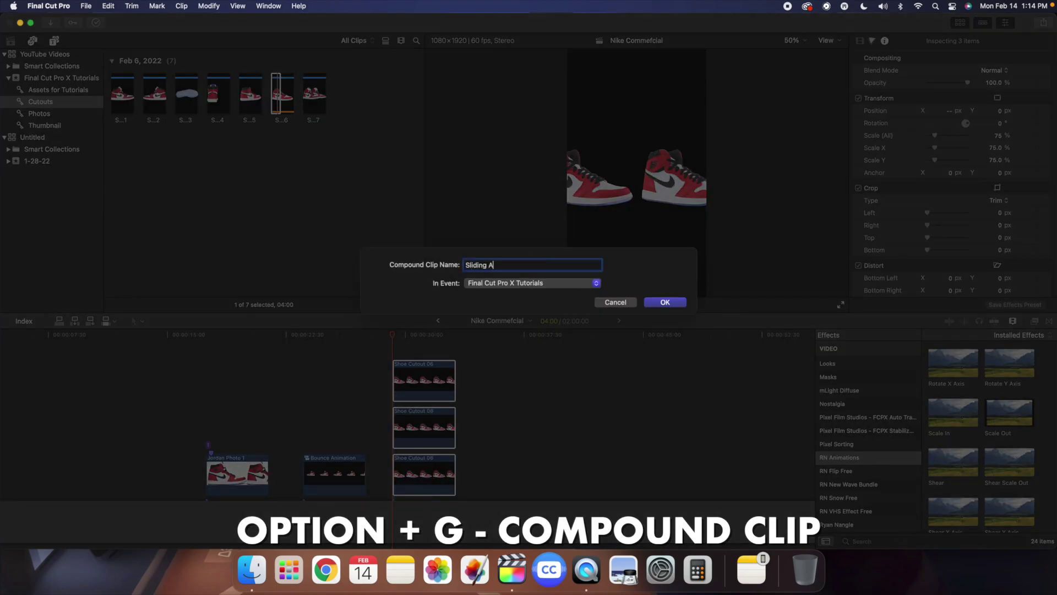
type("nimation")
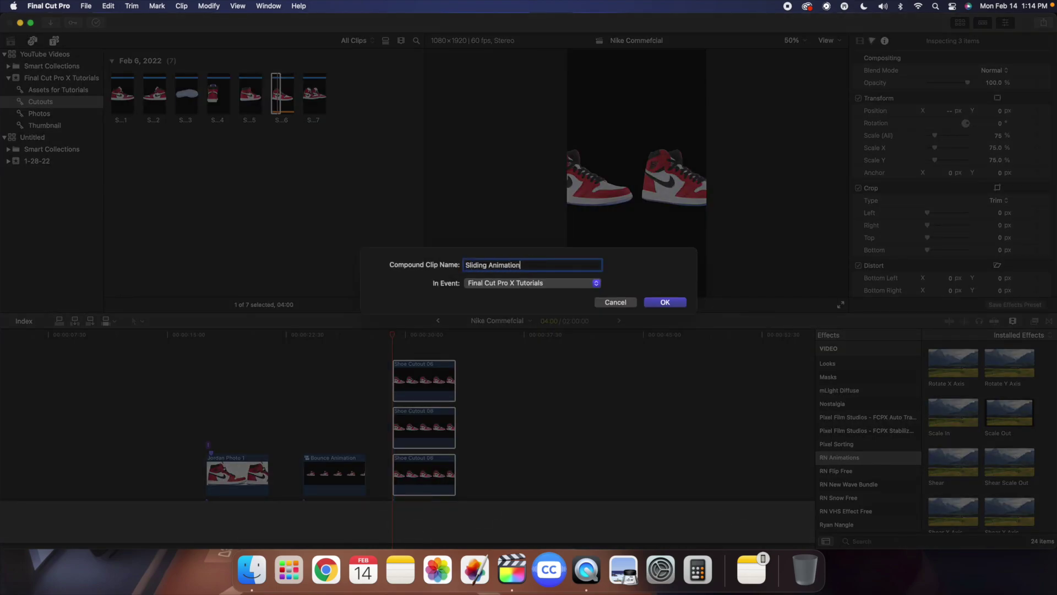
key("Return")
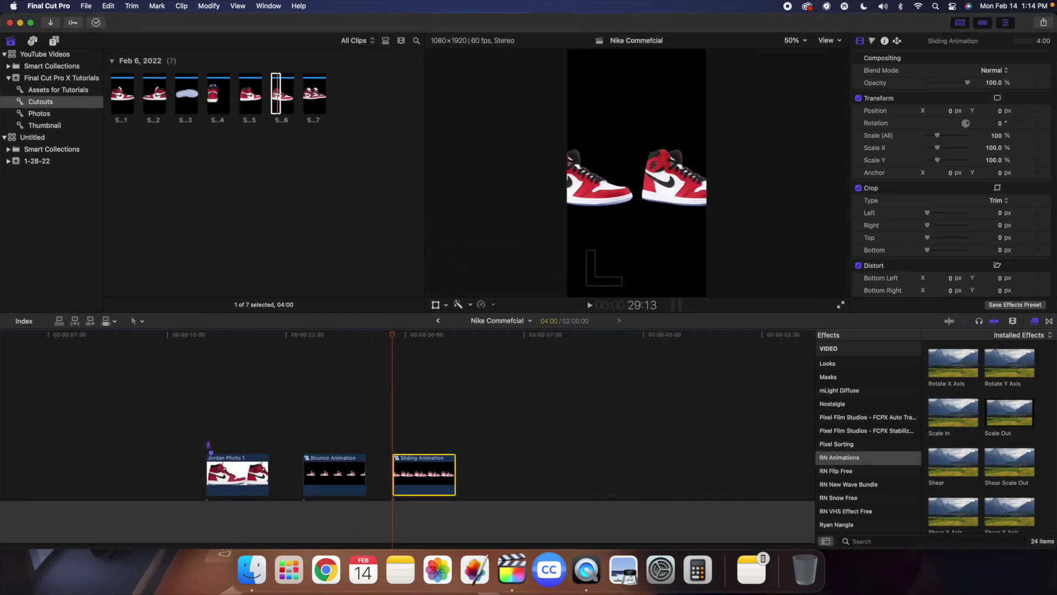
Step: Keyframe Position X at 1057 px at the clip start and -262.9 px at its last frame
key("super+equal")
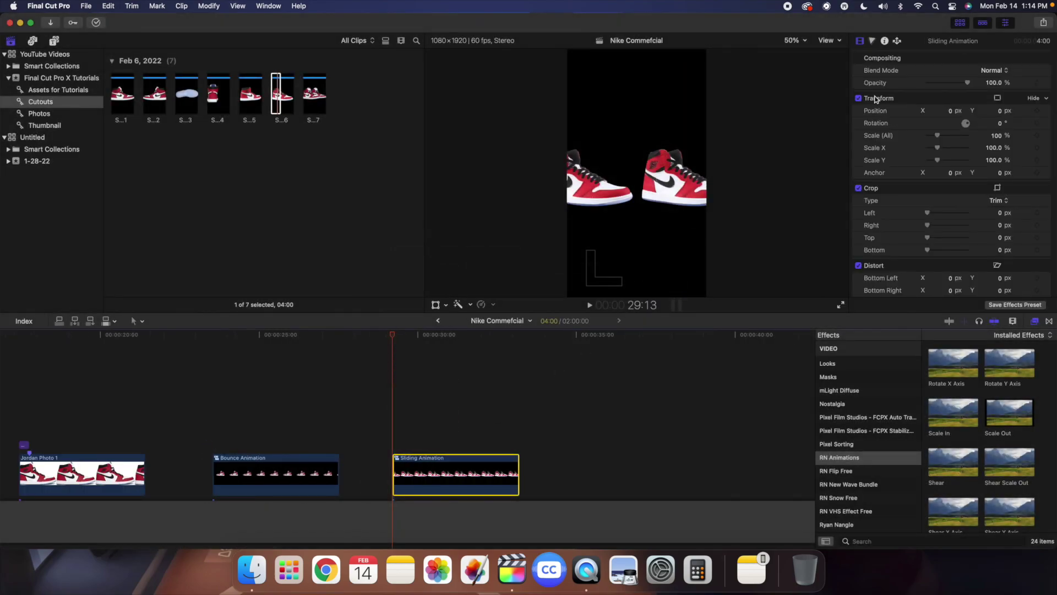
mouse_move(950, 110)
left_mouse_down()
mouse_move(974, 111)
mouse_move(951, 114)
left_mouse_up()
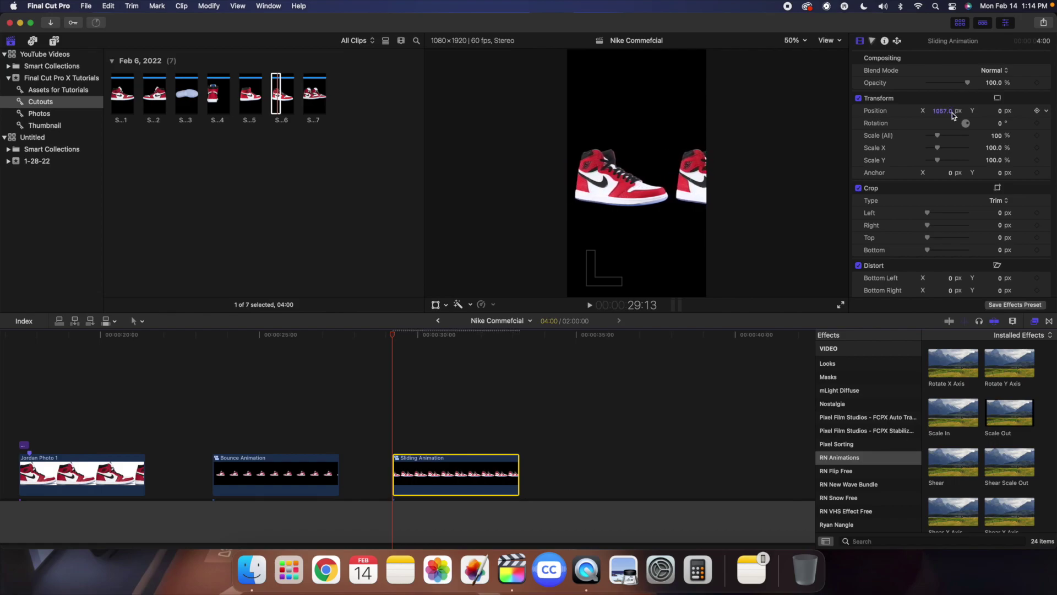
left_click_drag(953, 114, 954, 115)
left_click(519, 439)
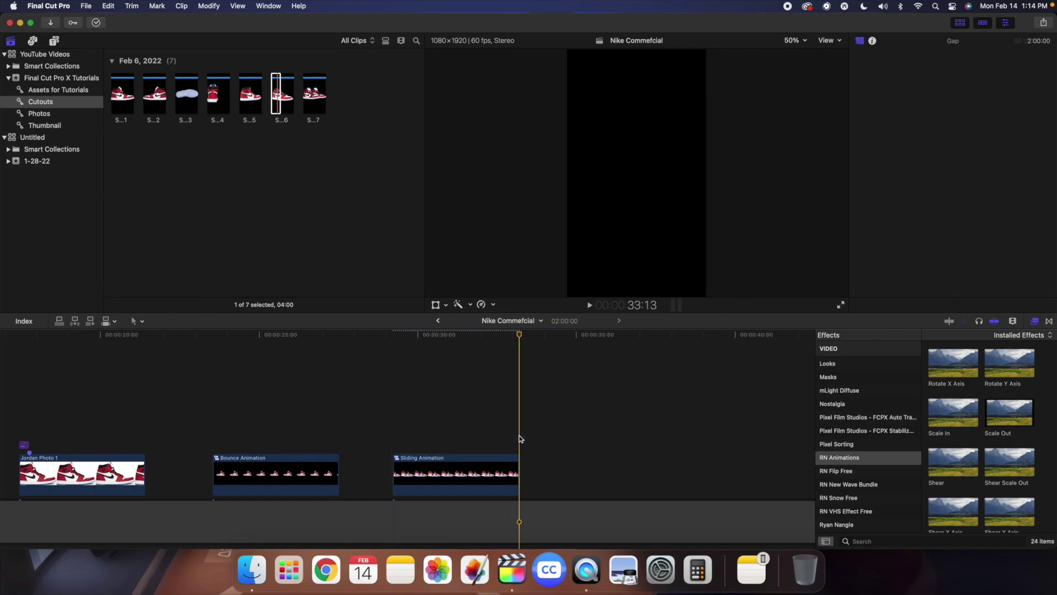
key("Left")
left_click(486, 477)
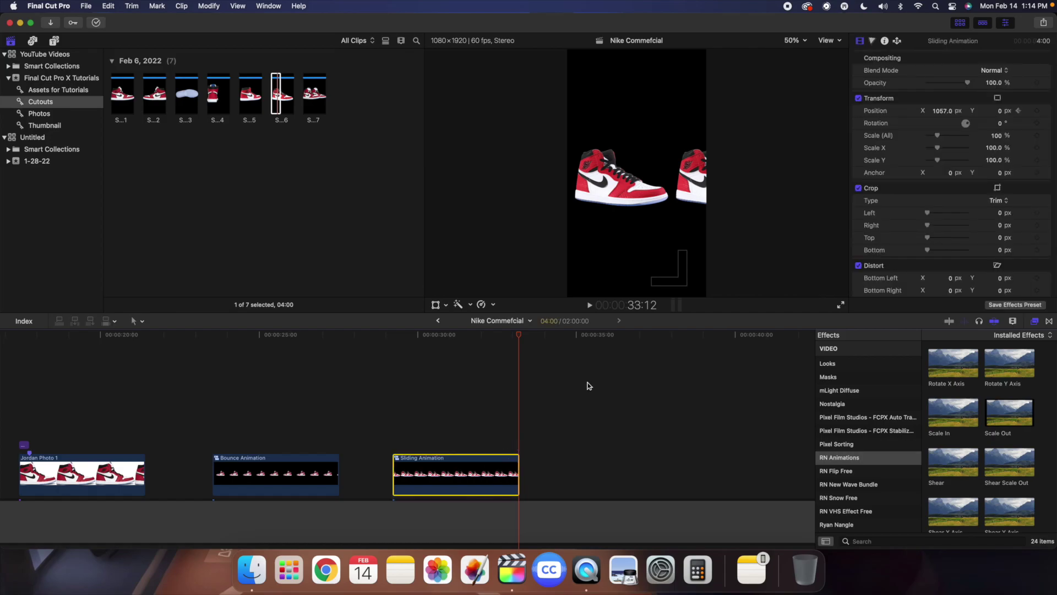
left_click_drag(938, 113, 881, 113)
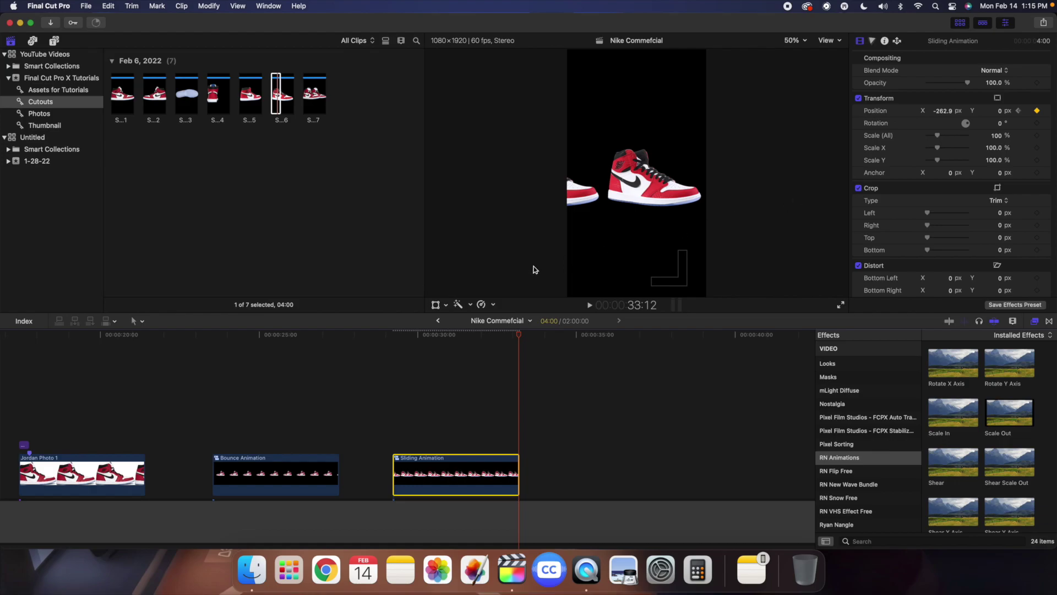
Step: Play back the shoes sliding leftward across the frame
left_click(395, 408)
key("space")
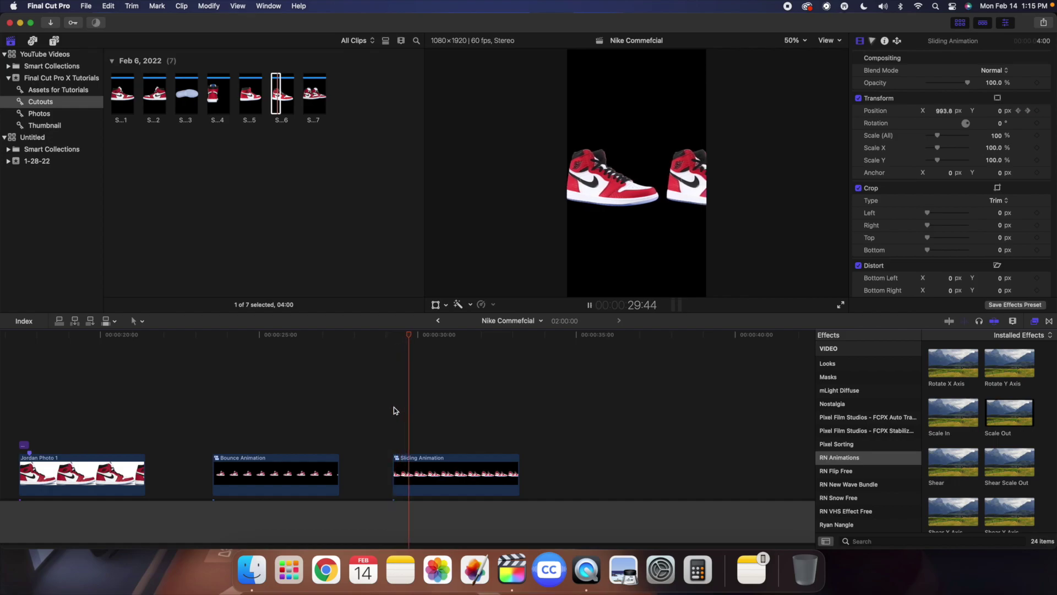
key("space")
scroll(394, 407, "up", 3)
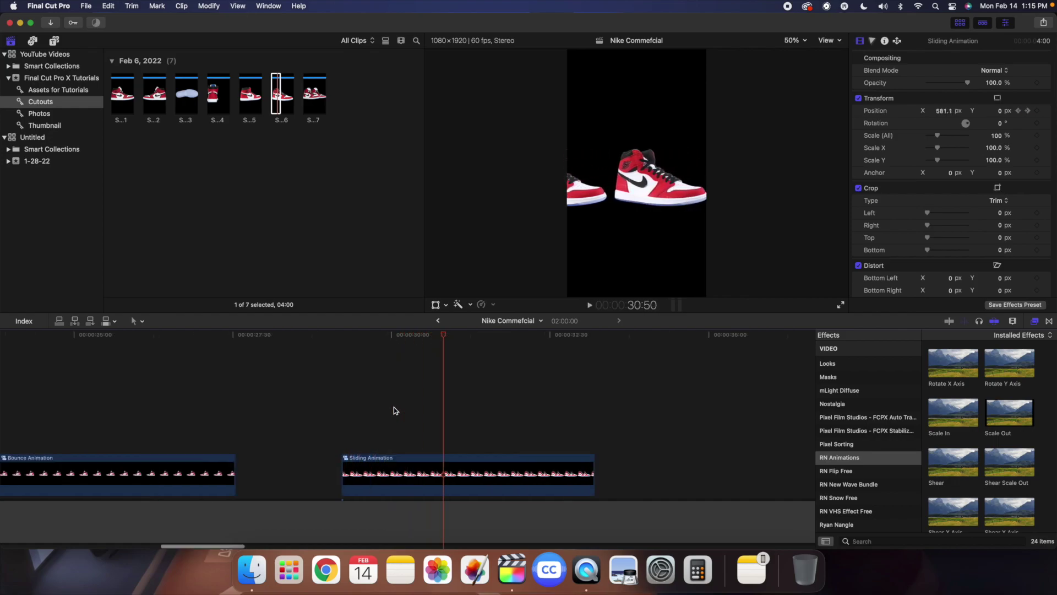
scroll(394, 408, "right", 3)
Step: Show the Sliding Animation clip's video animation lanes, displaying only the Position keyframes
left_click(316, 430)
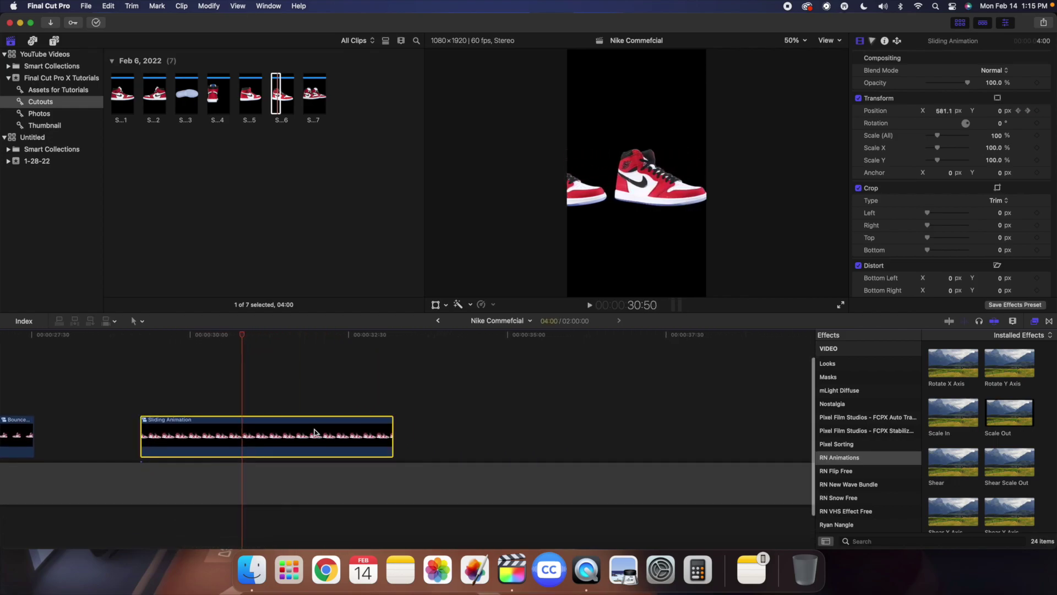
right_click(316, 433)
left_click(332, 443)
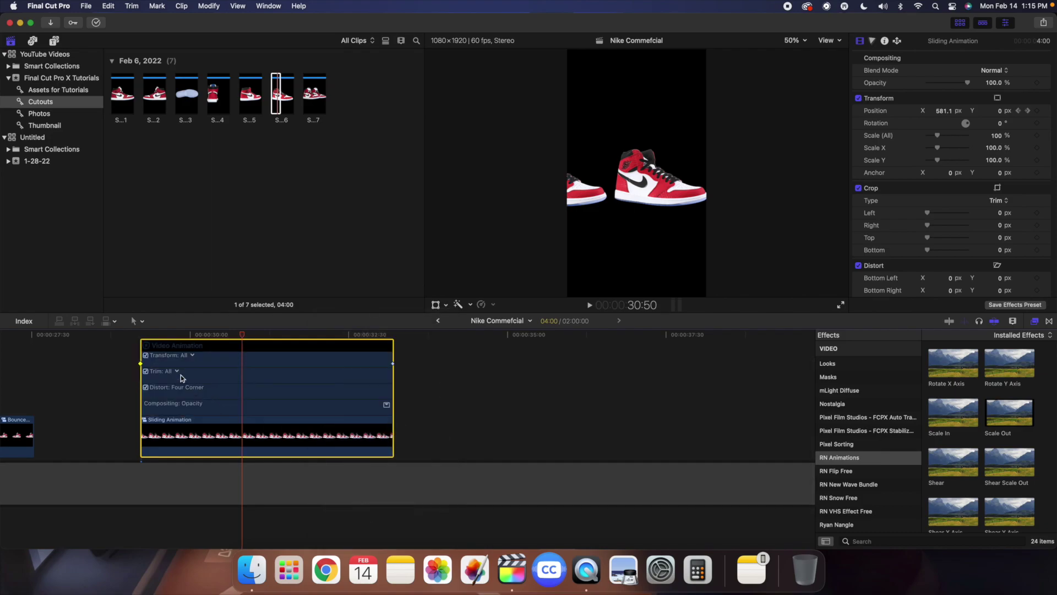
left_click(192, 356)
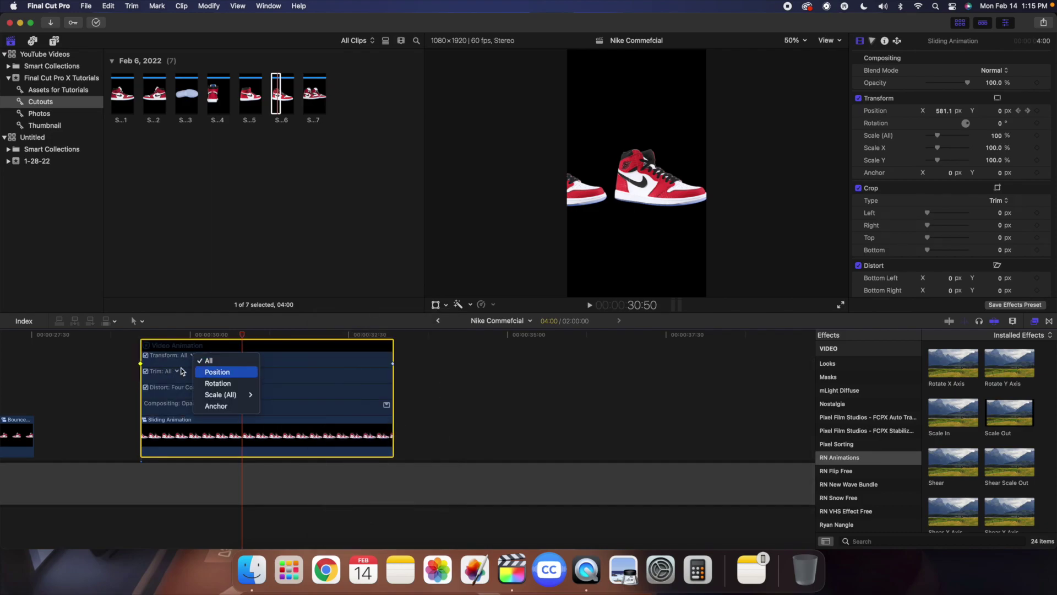
left_click(217, 371)
Step: Set both Position keyframes to Linear and hide the video animation lanes
right_click(141, 363)
left_click(157, 388)
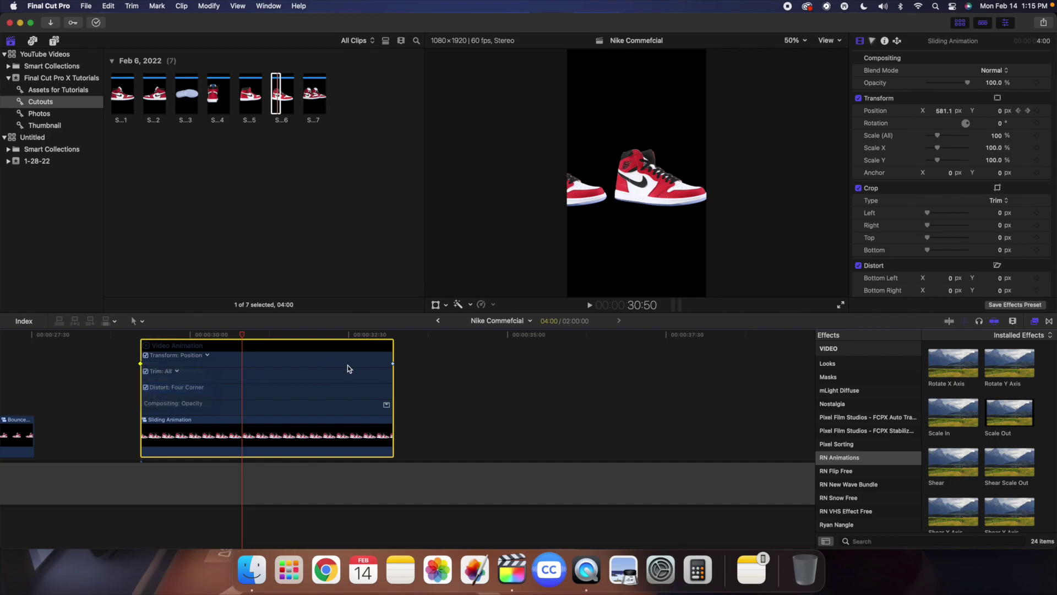
right_click(392, 364)
left_click(413, 385)
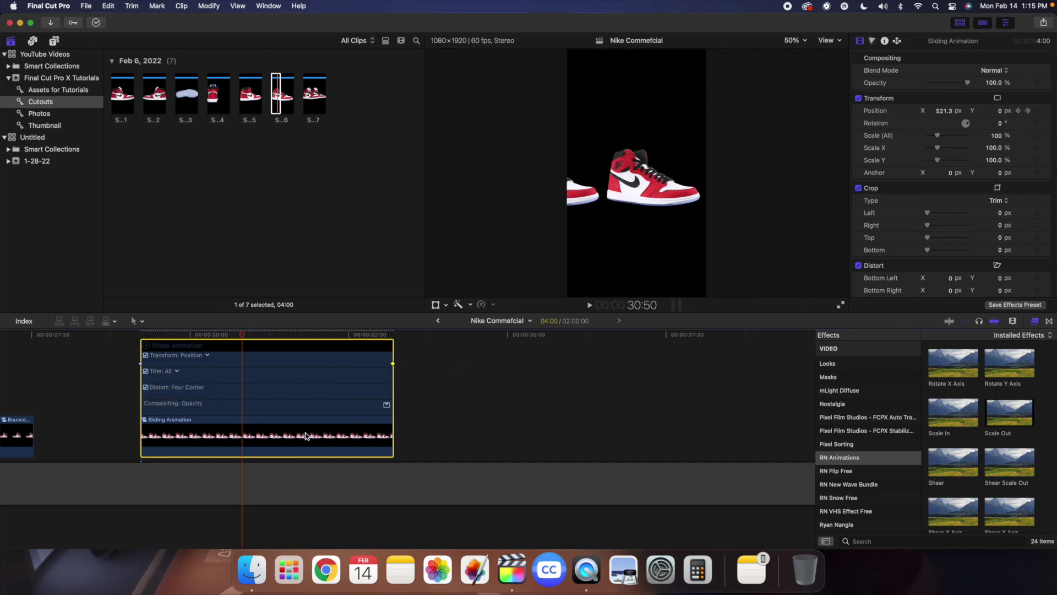
right_click(306, 436)
left_click(324, 443)
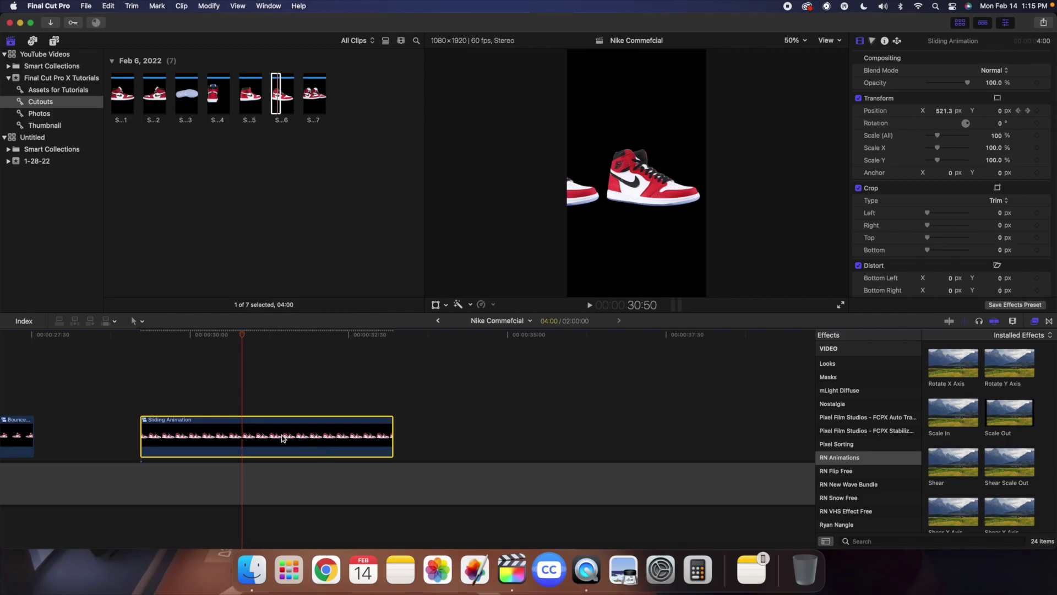
Step: Play back the steady-paced slide and reselect the Sliding Animation clip
left_click(142, 385)
key("space")
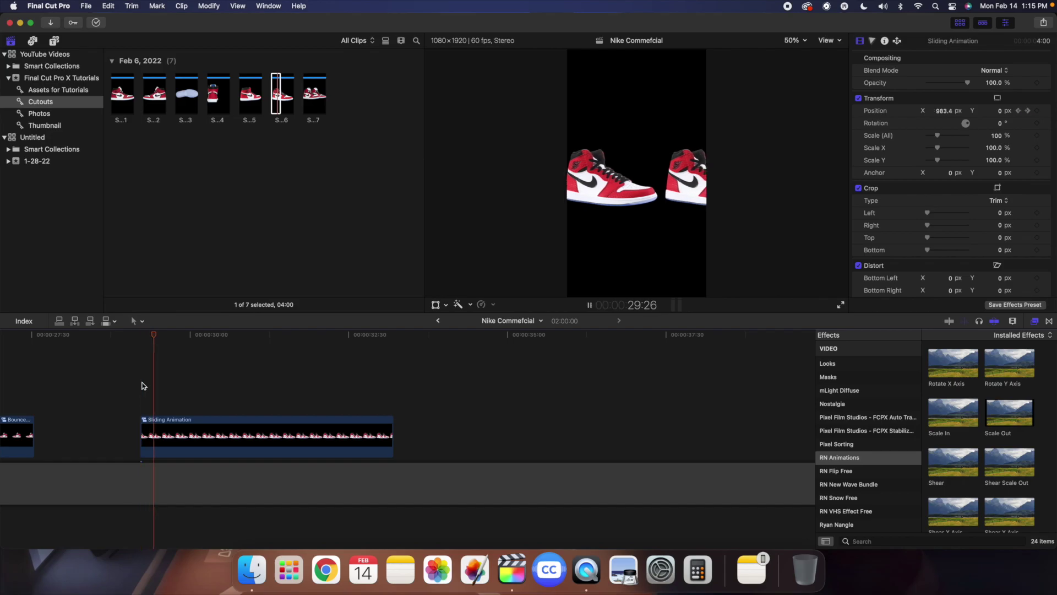
key("space")
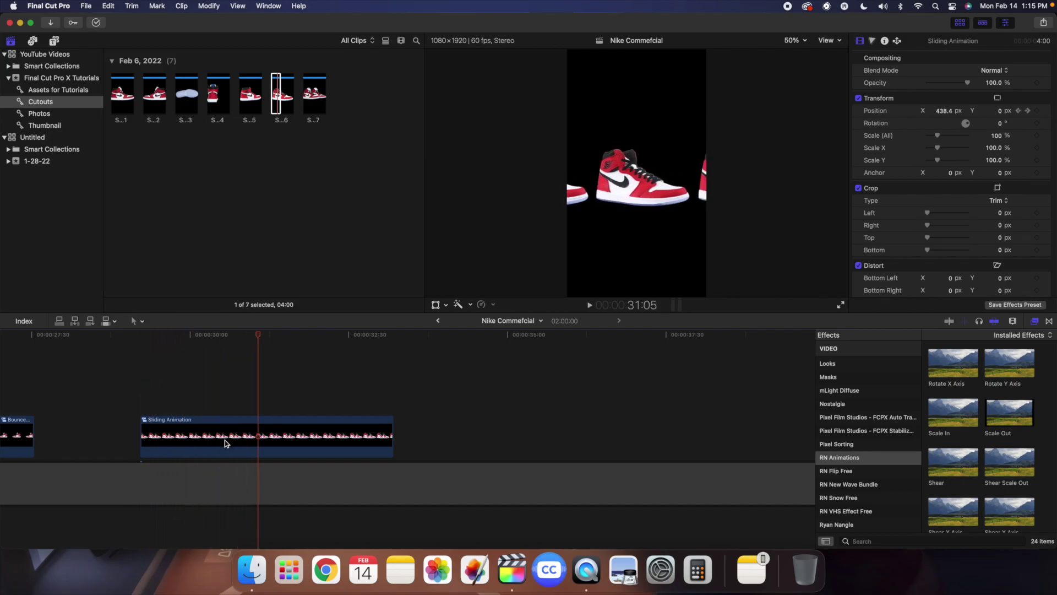
left_click(224, 441)
Step: Option-drag a copy of Sliding Animation above it and wrap the copy as compound clip 'Reverse'
left_click_drag(224, 441, 238, 394)
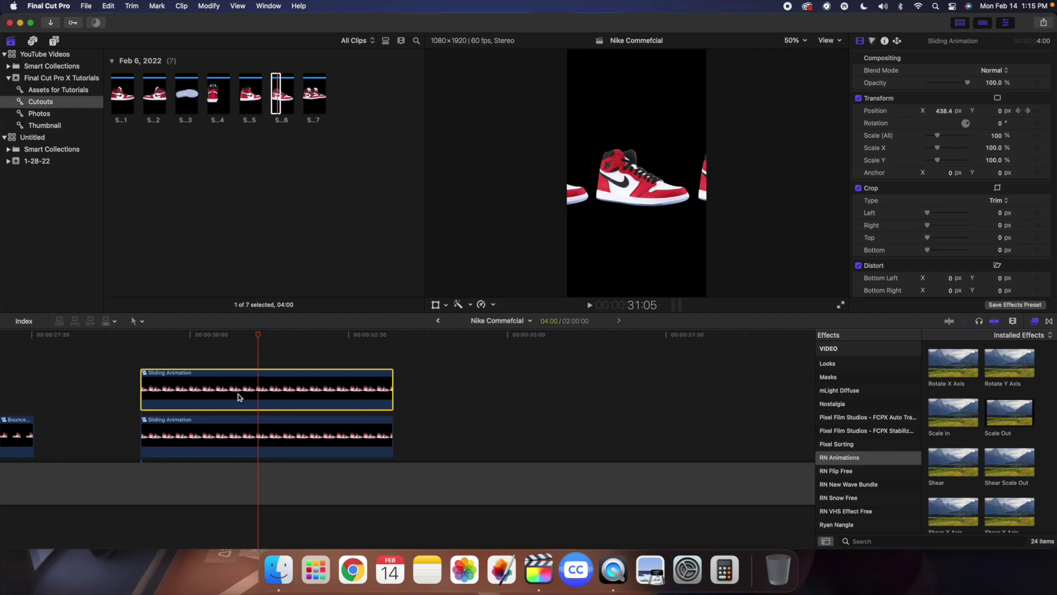
key("alt+g")
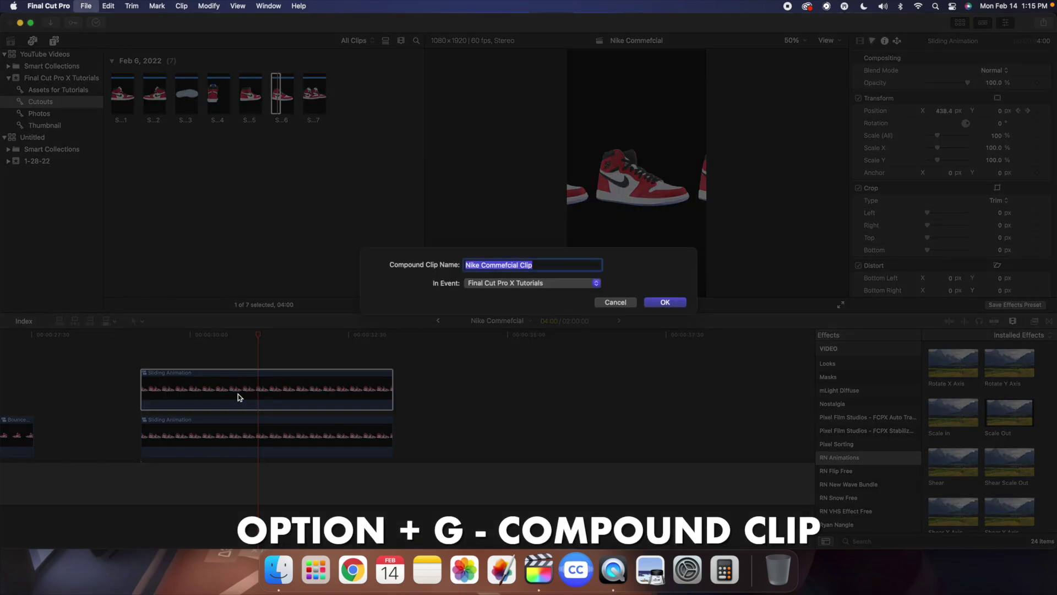
type("T")
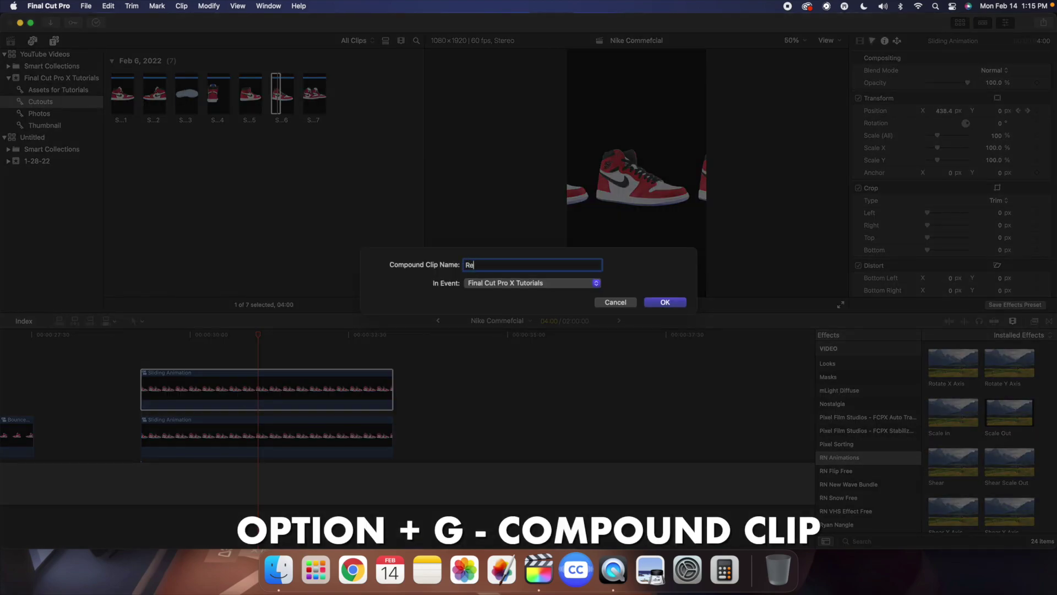
type("everse")
key("Return")
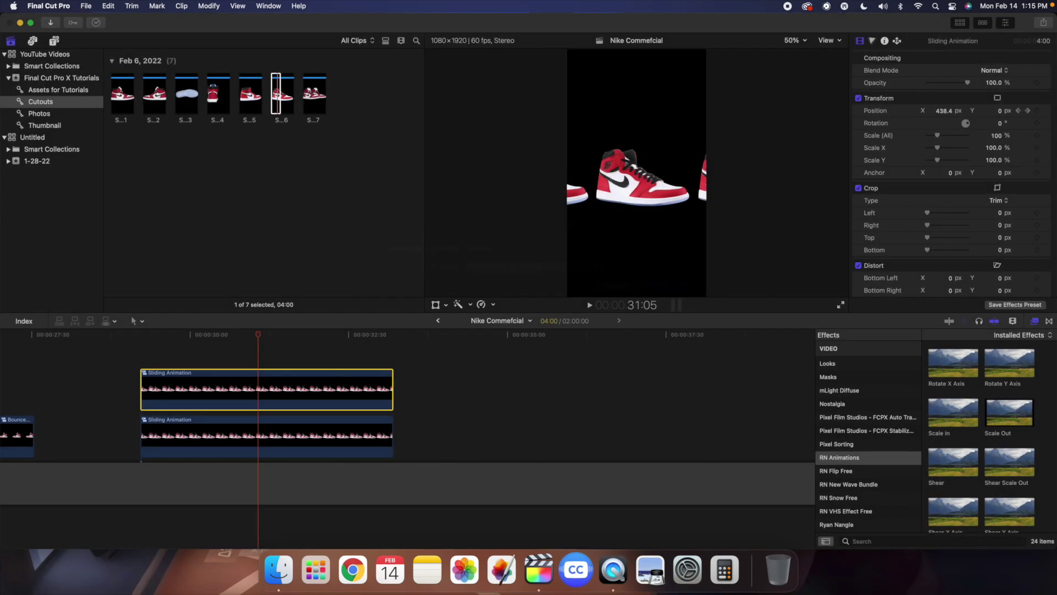
Step: Set the Reverse clip to play backwards and raise it to Position Y 600 px
left_click(493, 305)
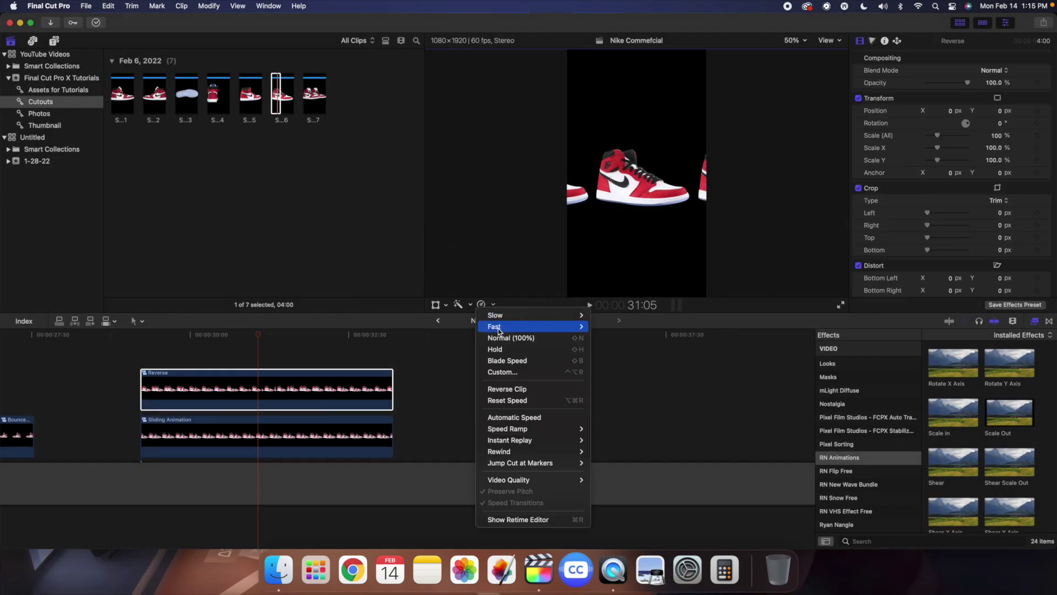
left_click(503, 389)
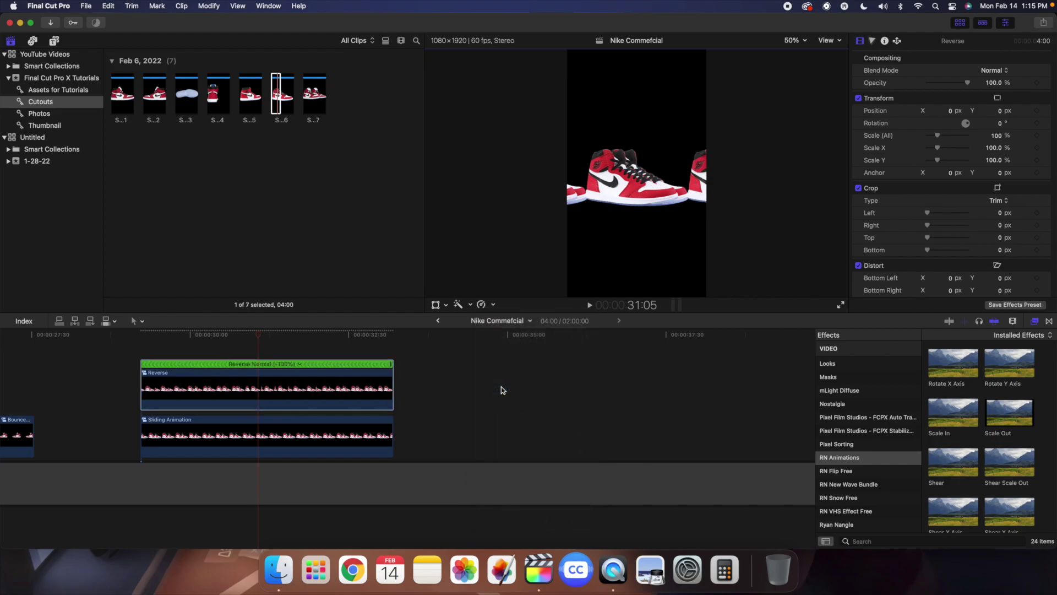
left_click_drag(1000, 114, 1000, 66)
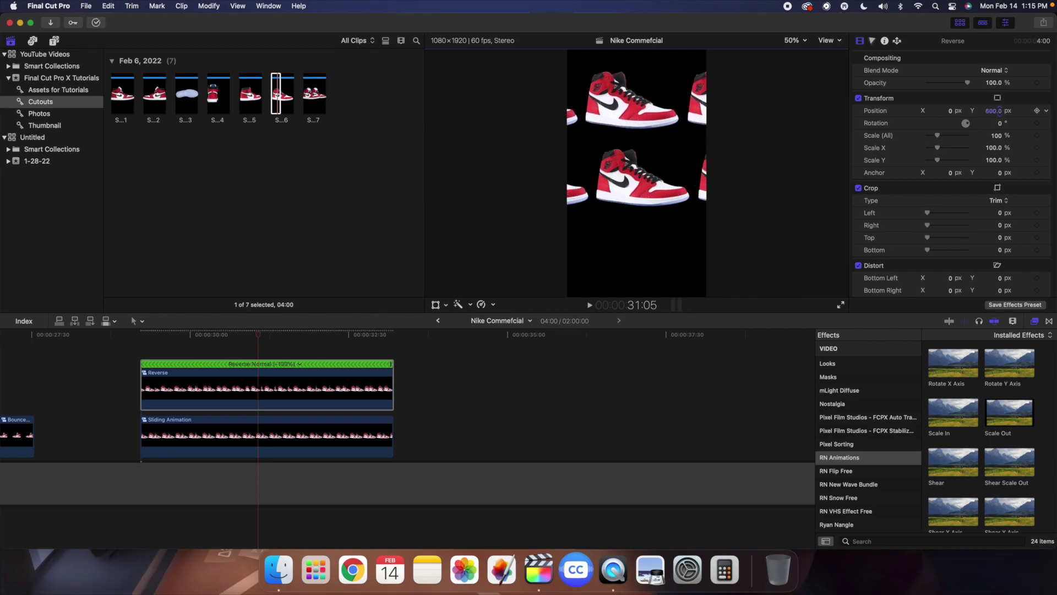
Step: Play back both rows of sliding shoes, then zoom the timeline out
left_click(141, 353)
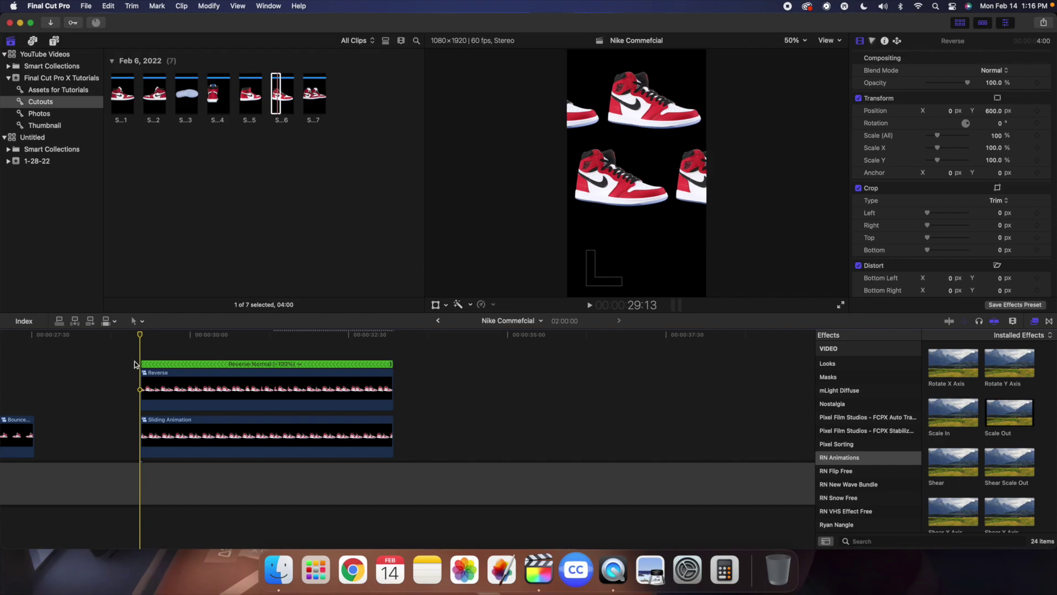
key("space")
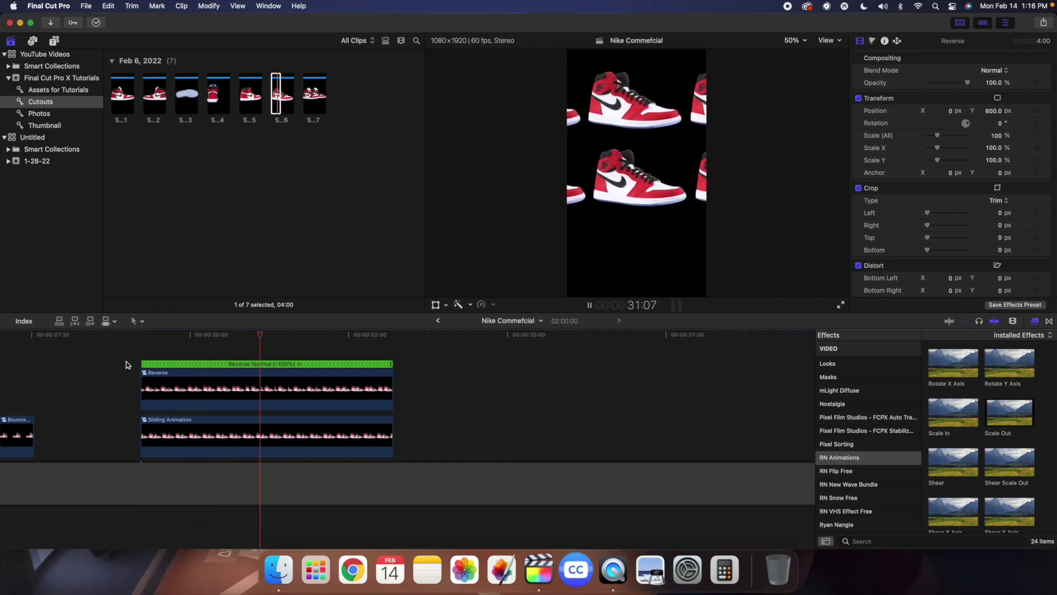
left_click(127, 361)
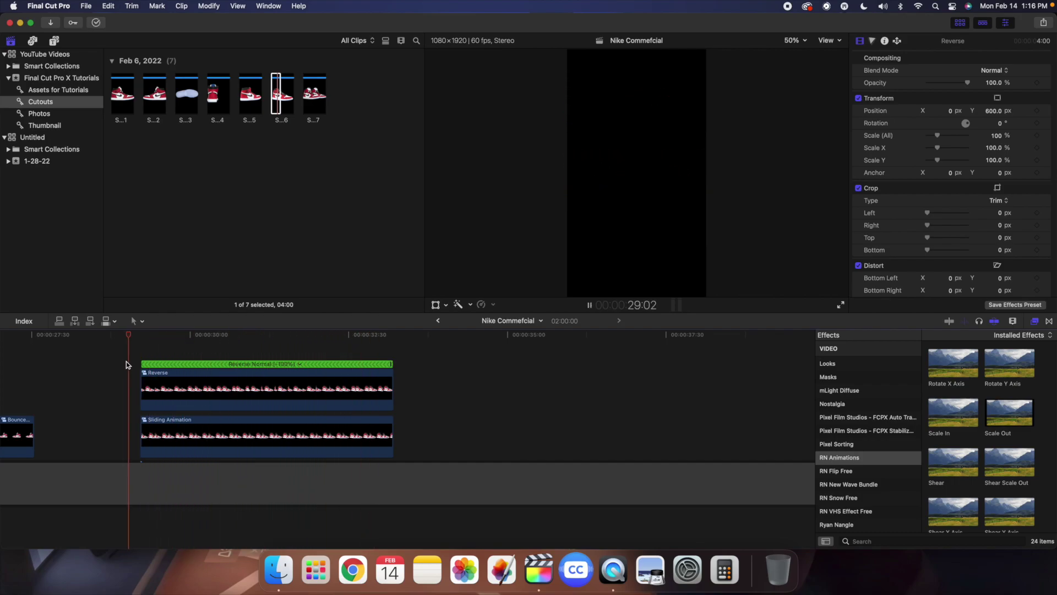
key("space")
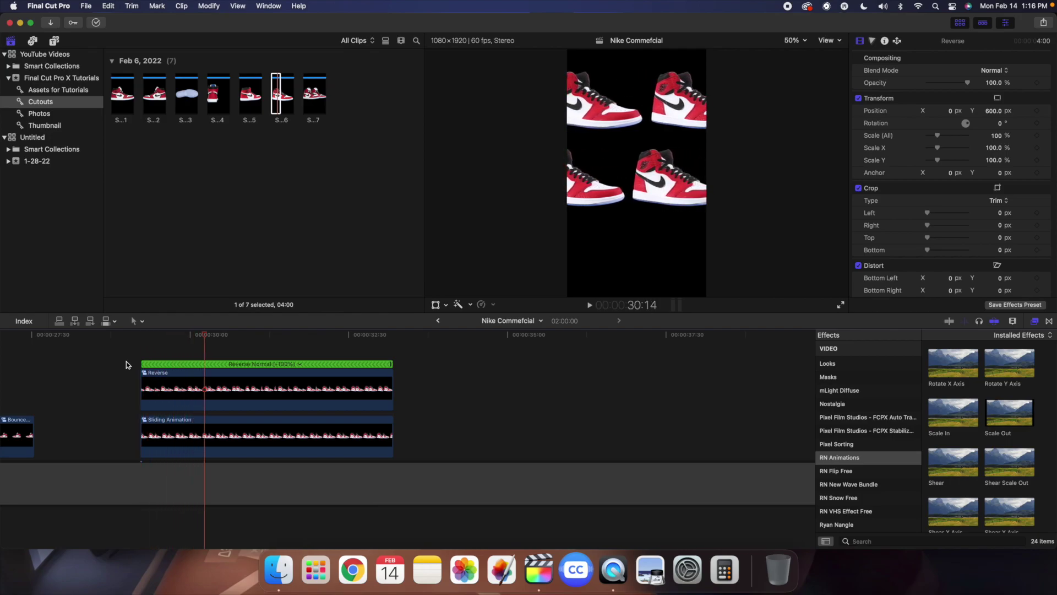
key("cmd+minus")
Step: Place Shoe Cutout 05 in the timeline with Shoe Cutout 07 stacked above it
left_click(245, 94)
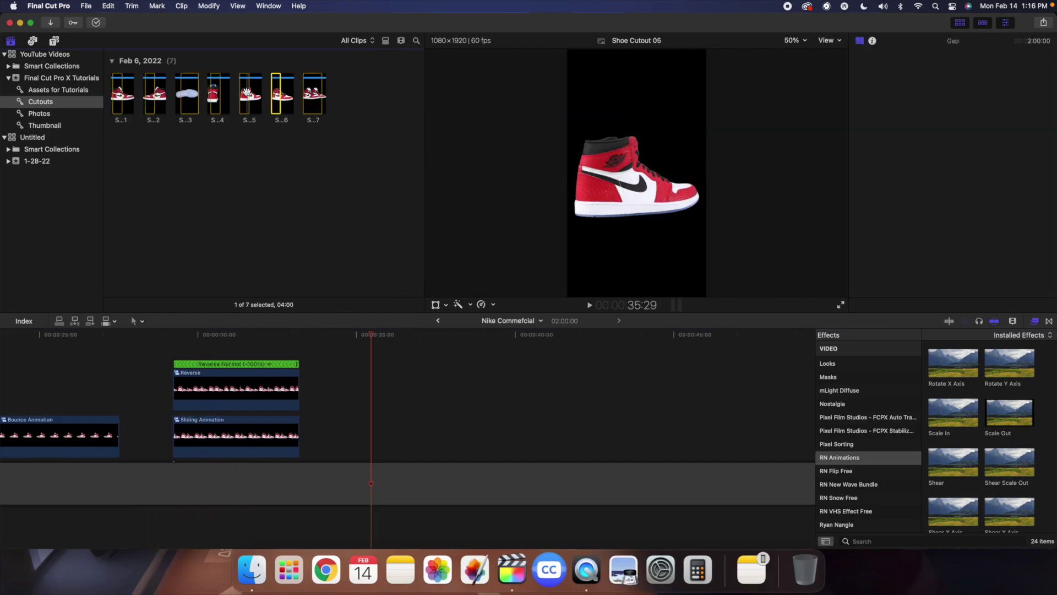
left_click_drag(245, 94, 376, 416)
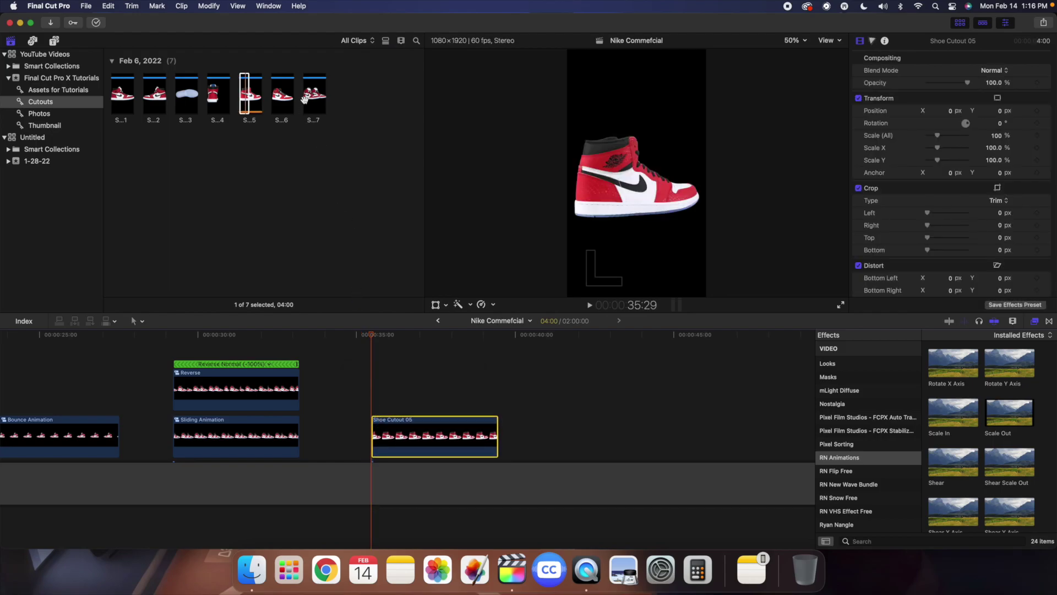
left_click_drag(306, 97, 374, 391)
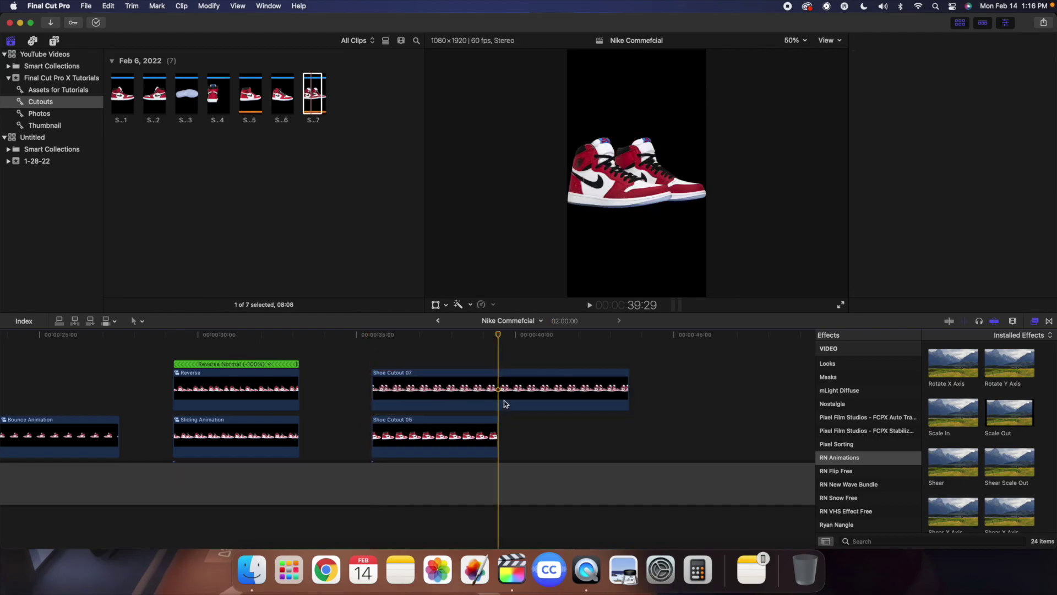
Step: Trim Shoe Cutout 07's end to the playhead and set the viewer zoom to 25%
left_click(504, 401)
key("alt+]")
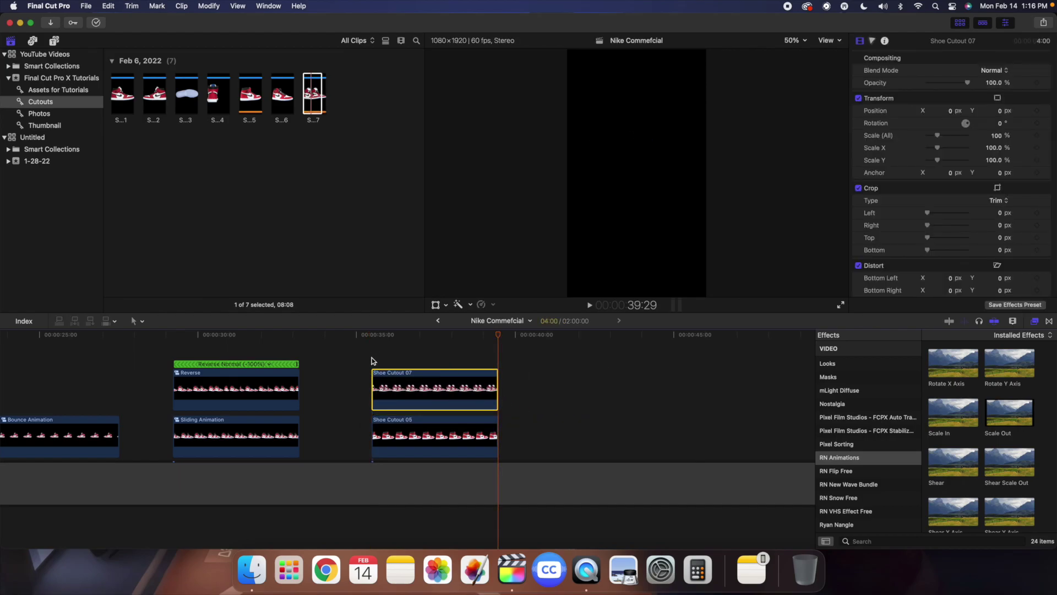
key("Up")
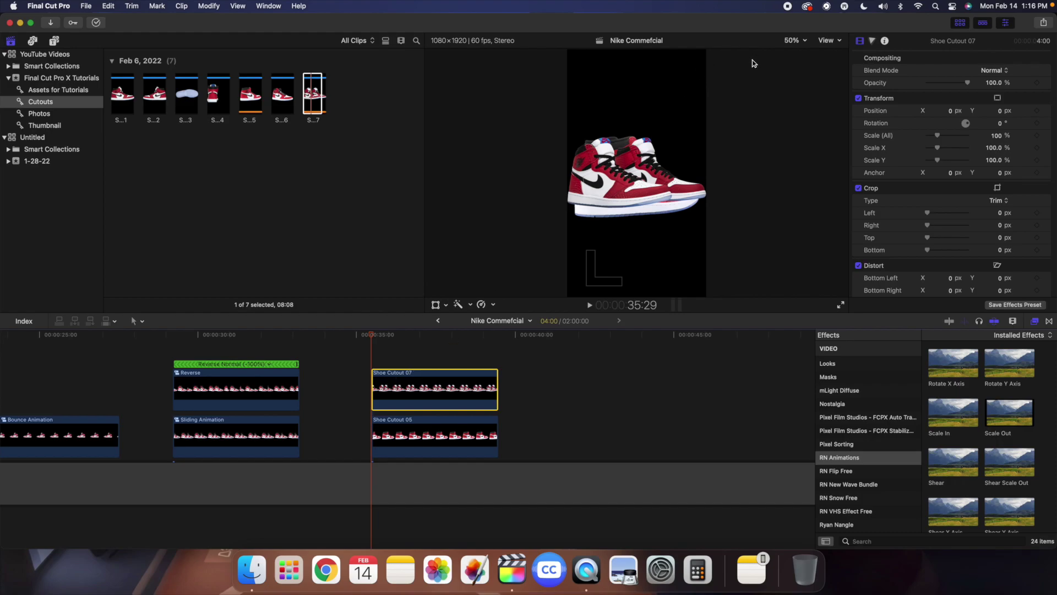
left_click(791, 42)
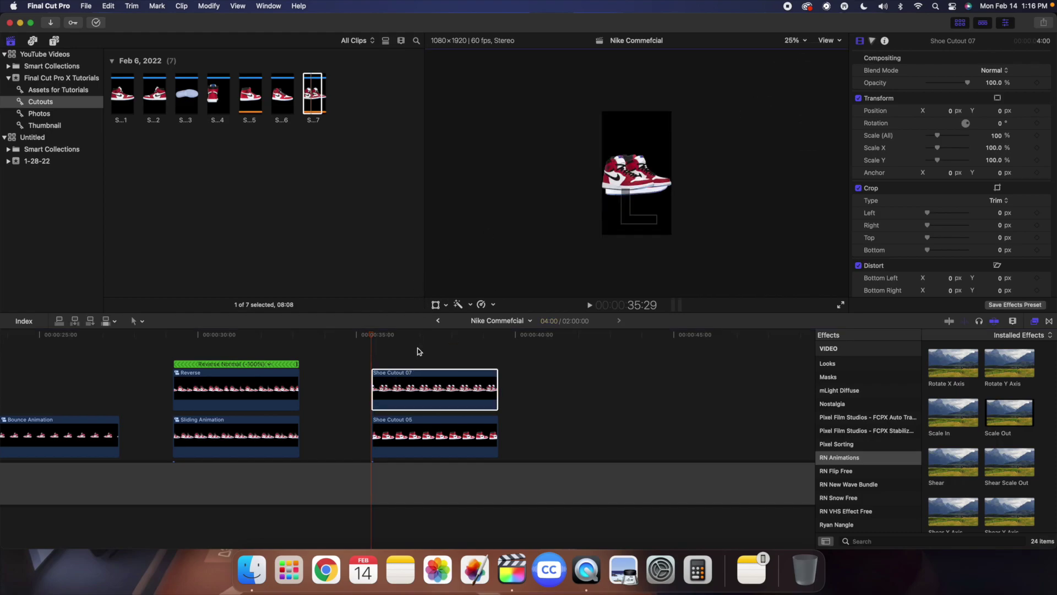
Step: Push Shoe Cutout 07 off-frame right to X 1108 px, test moving both cutouts, then undo
key("shift+t")
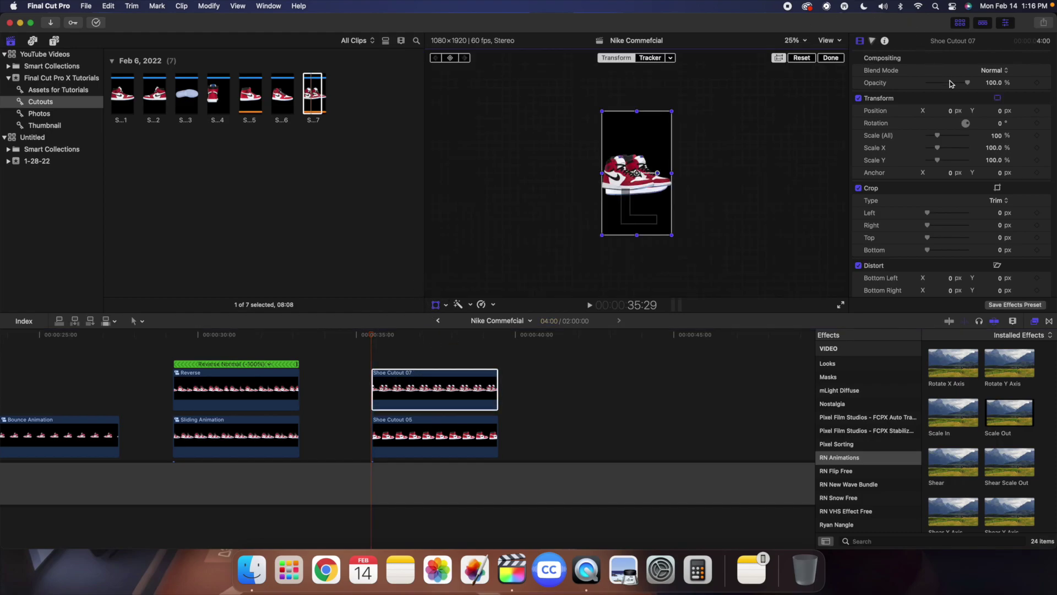
mouse_move(950, 111)
left_mouse_down()
mouse_move(1003, 110)
mouse_move(956, 113)
left_mouse_up()
left_click_drag(429, 346, 447, 440)
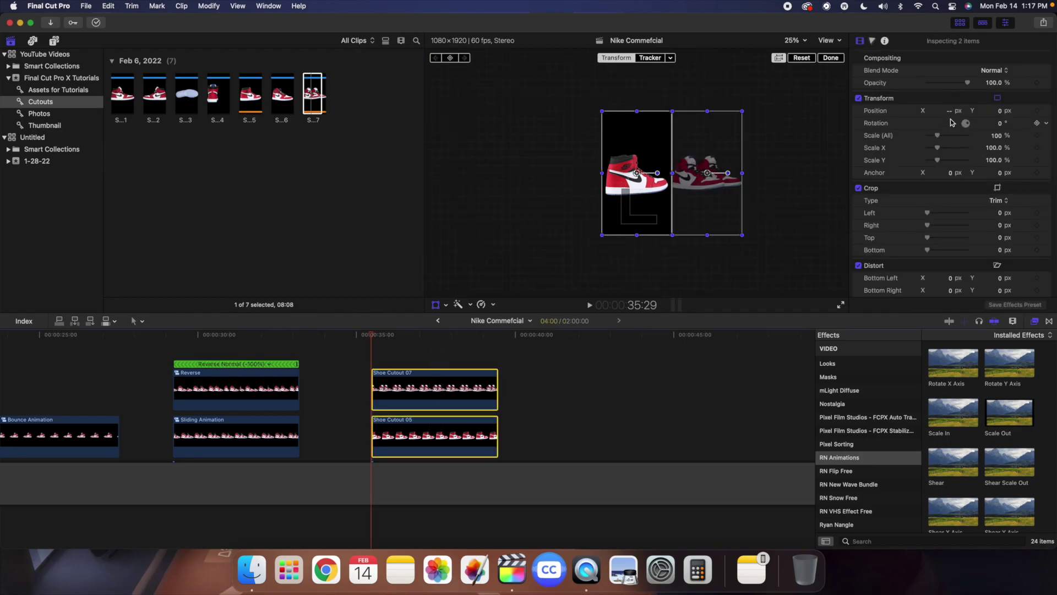
mouse_move(952, 113)
left_mouse_down()
mouse_move(941, 113)
mouse_move(951, 115)
left_mouse_up()
key("super+z")
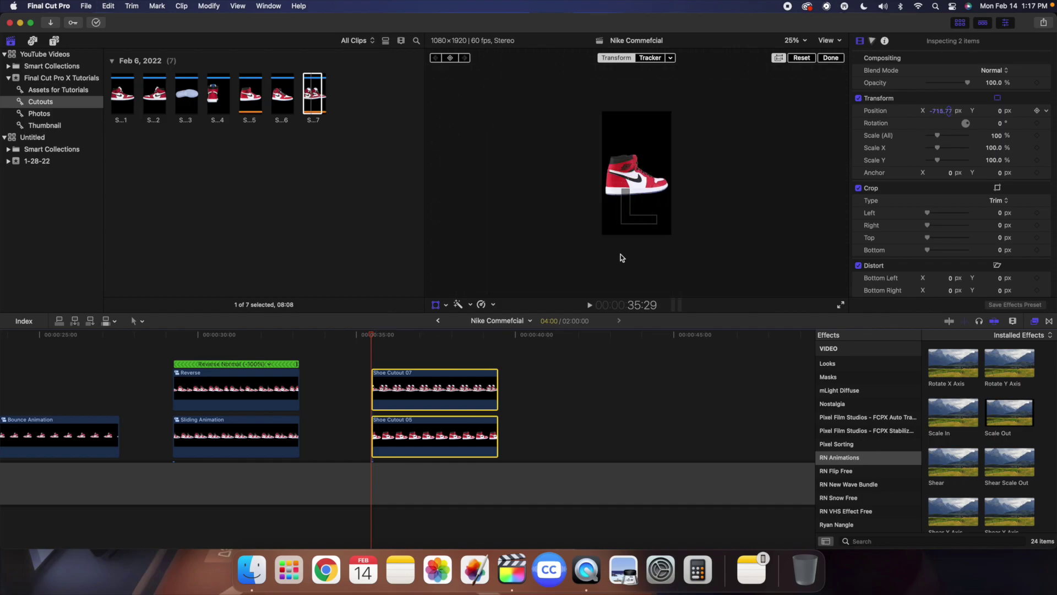
left_click(831, 59)
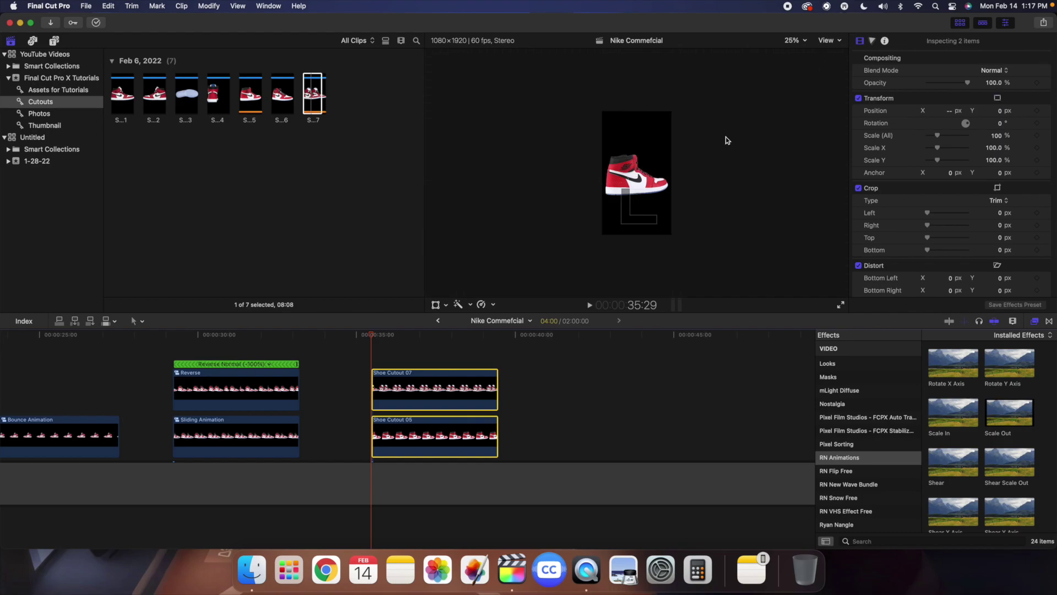
Step: Combine both shoe cutouts into a compound clip named Animation and set the viewer to 50%
key("alt+g")
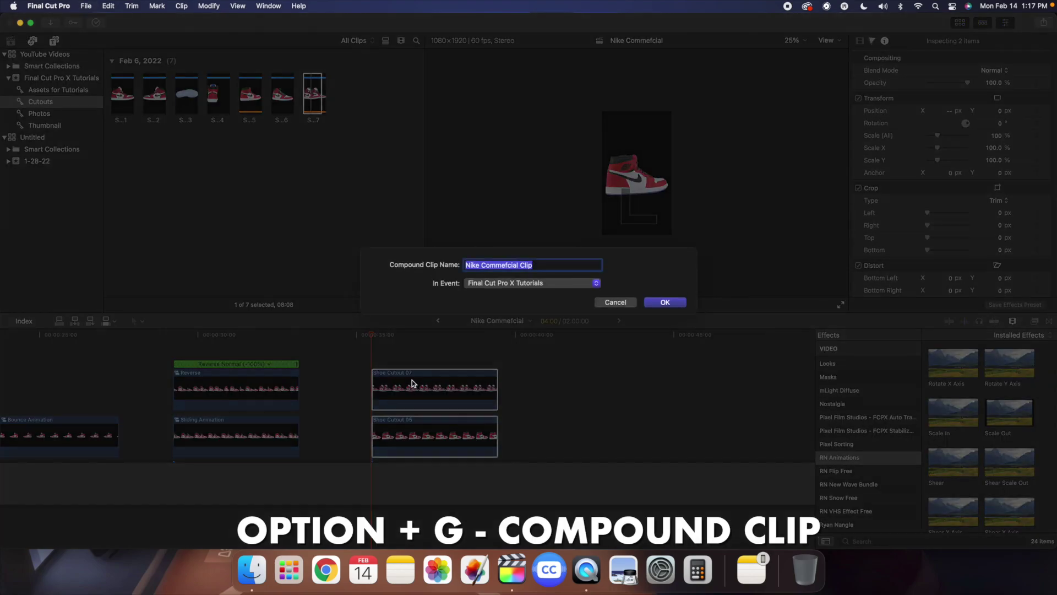
type("Animation")
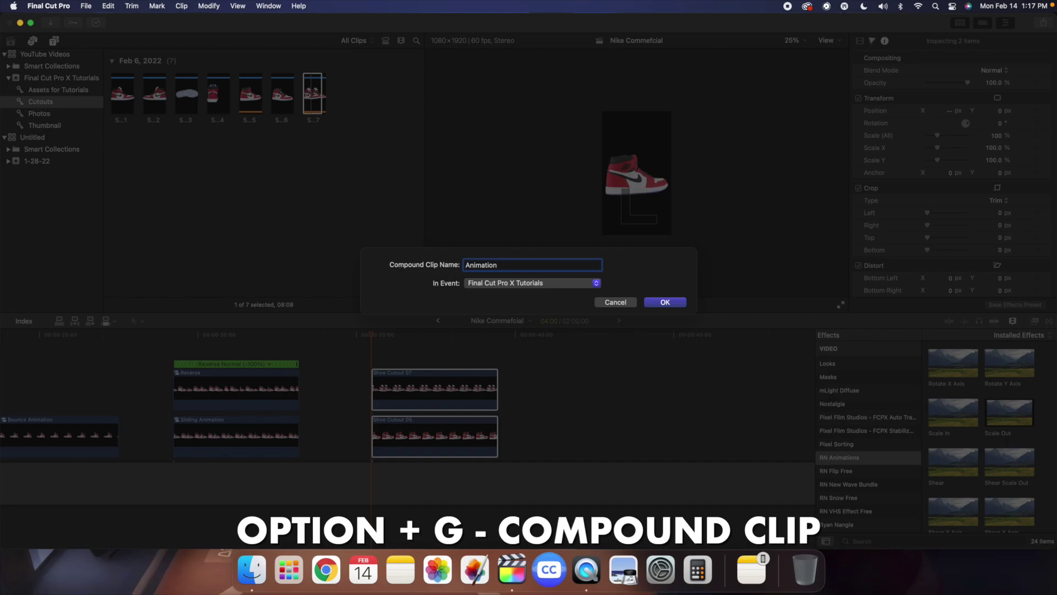
key("Return")
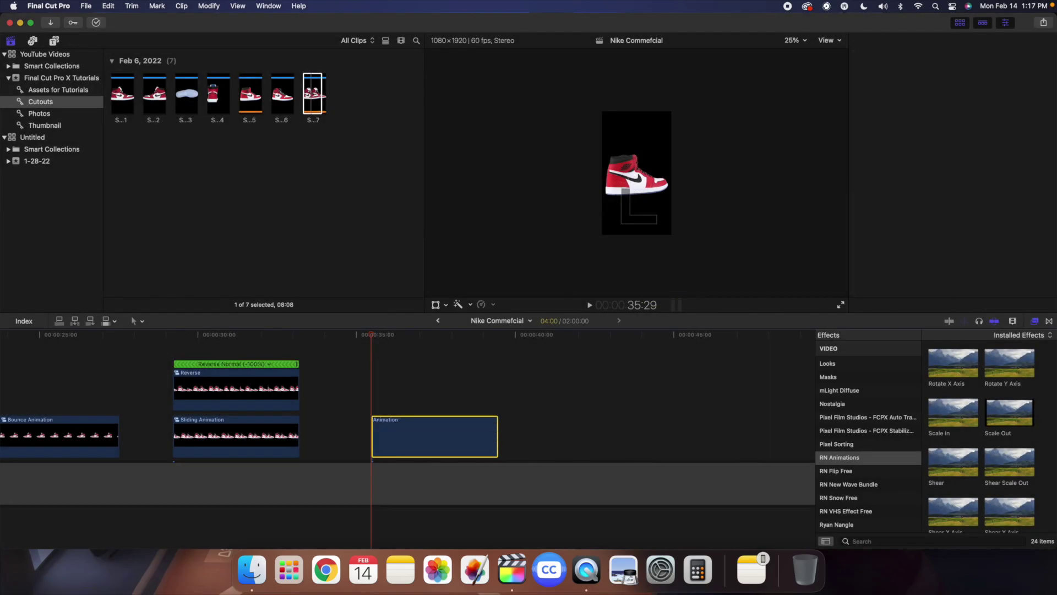
left_click(795, 40)
left_click(801, 83)
Step: Keyframe Animation's Position, then at 36:10 slide it left to X -1036.1
left_click(419, 445)
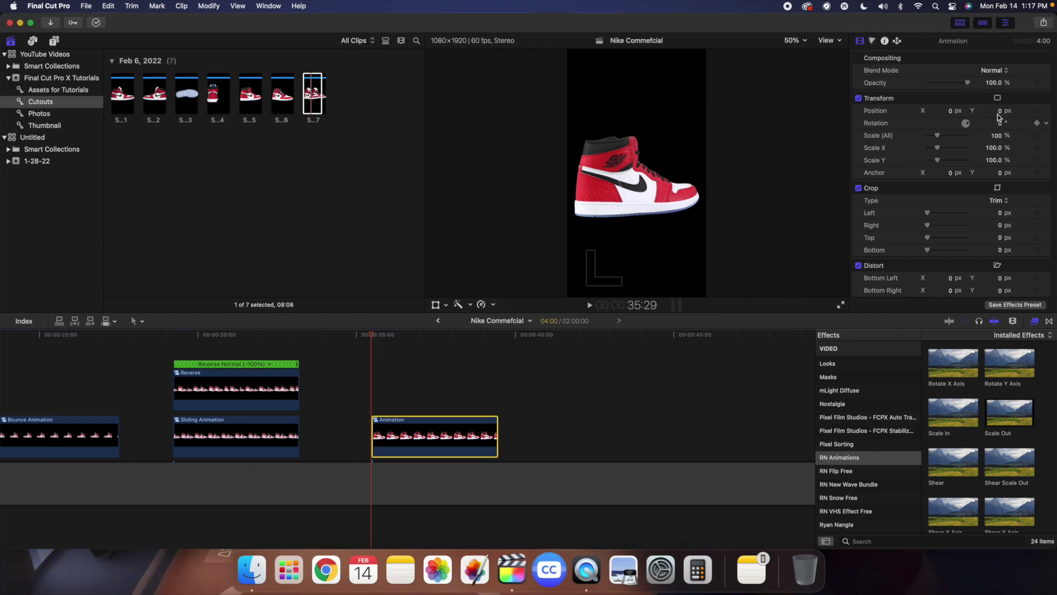
left_click(1036, 111)
key("Right")
key("Right")
key("Right")
key("Right")
key("Right")
key("Right")
key("Right")
key("Right")
key("Right")
scroll(398, 410, "right", 1)
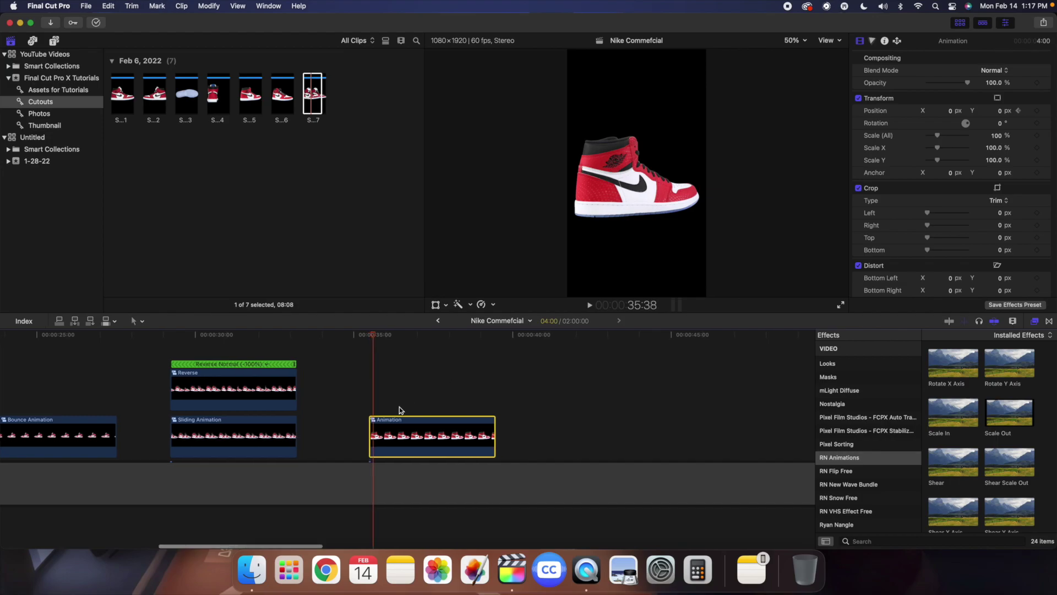
left_click(389, 408)
left_click(389, 438)
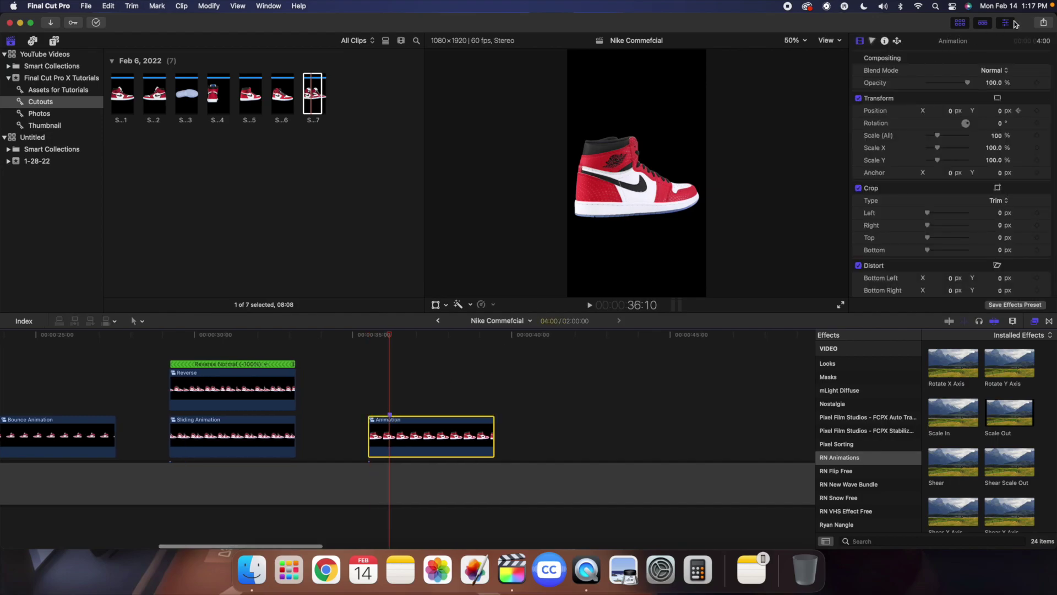
left_click_drag(951, 113, 948, 112)
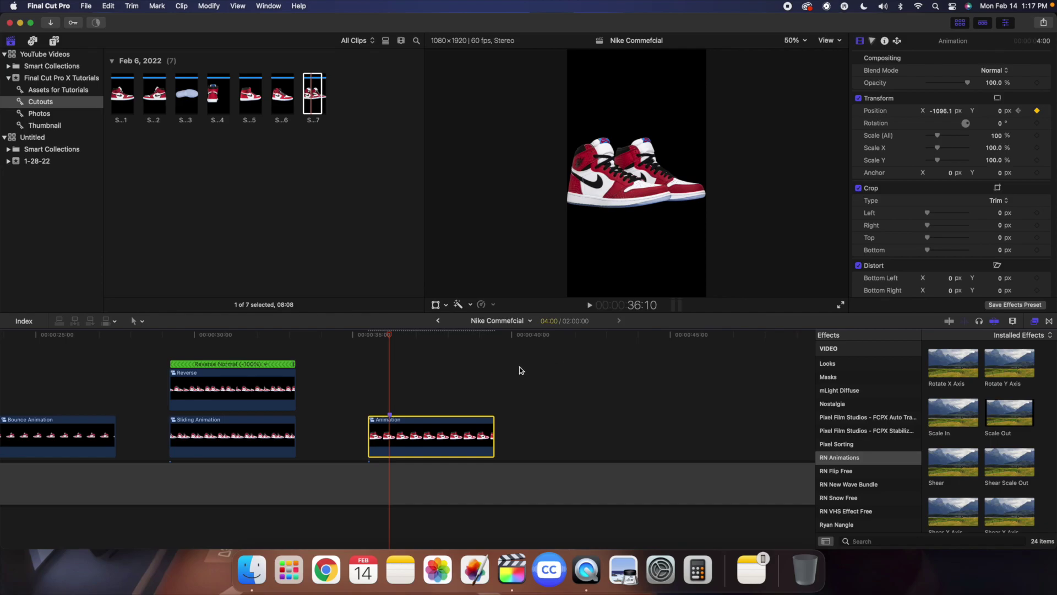
Step: Play back the shoe-swap slide animation from the clip start a few times
left_click(371, 388)
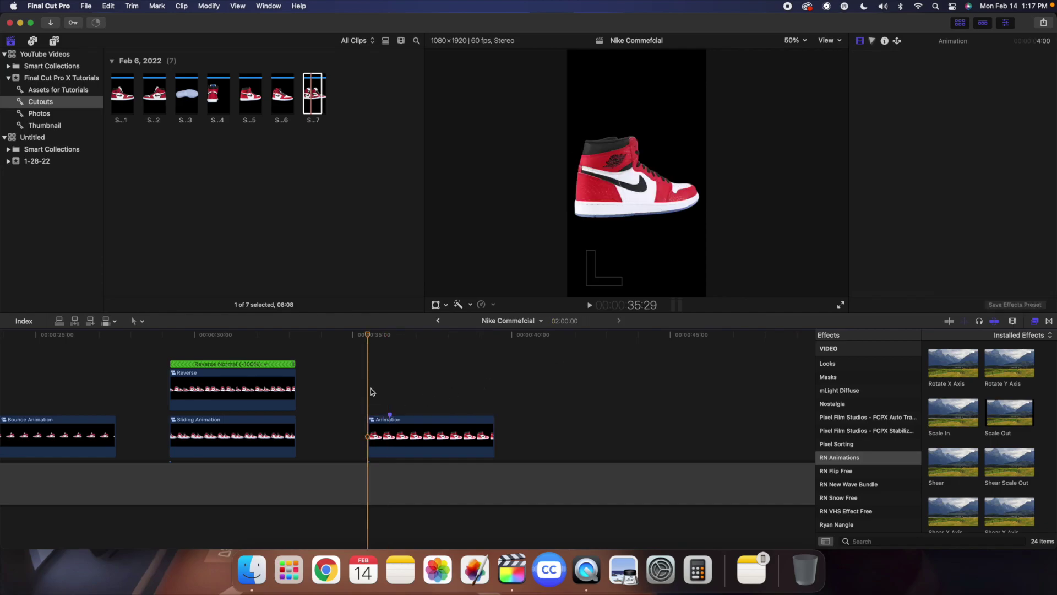
key("space")
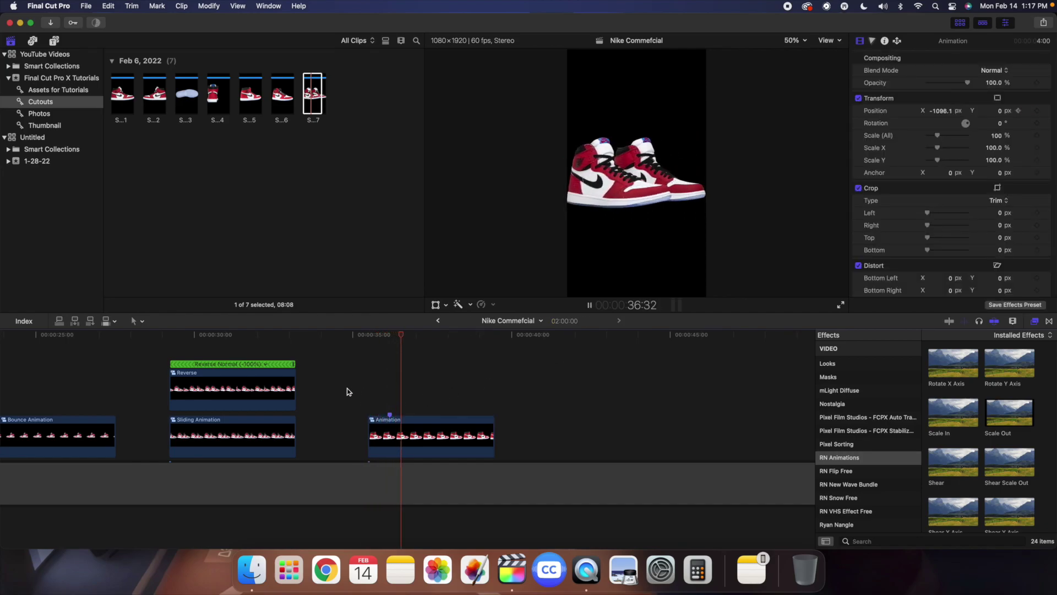
left_click(349, 389)
left_click(347, 392)
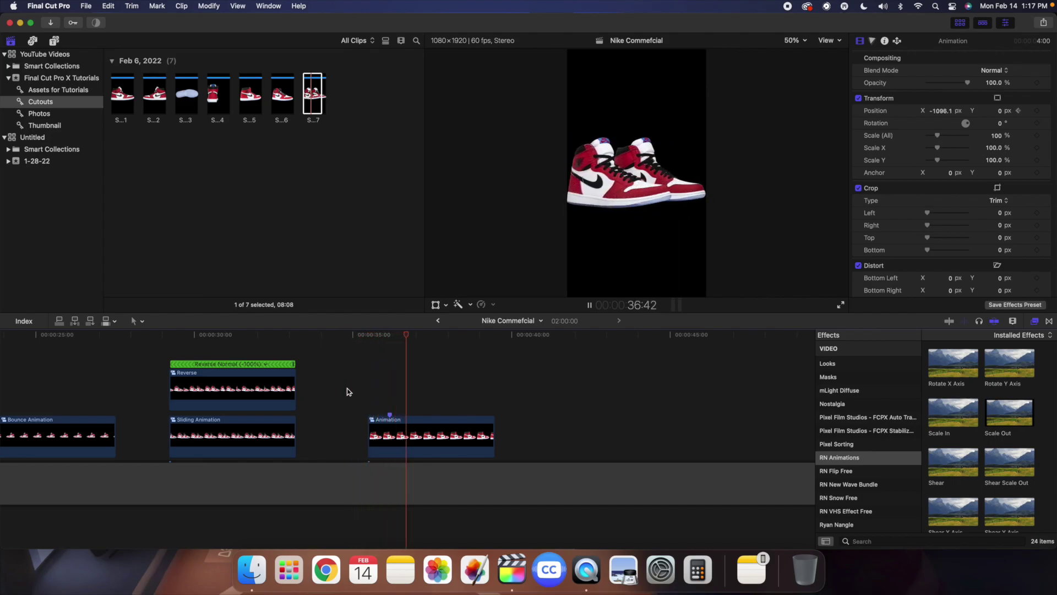
key("space")
Step: Park the playhead after Animation, zoom the timeline out, and show the installed titles
scroll(495, 369, "right", 5)
left_click(465, 380)
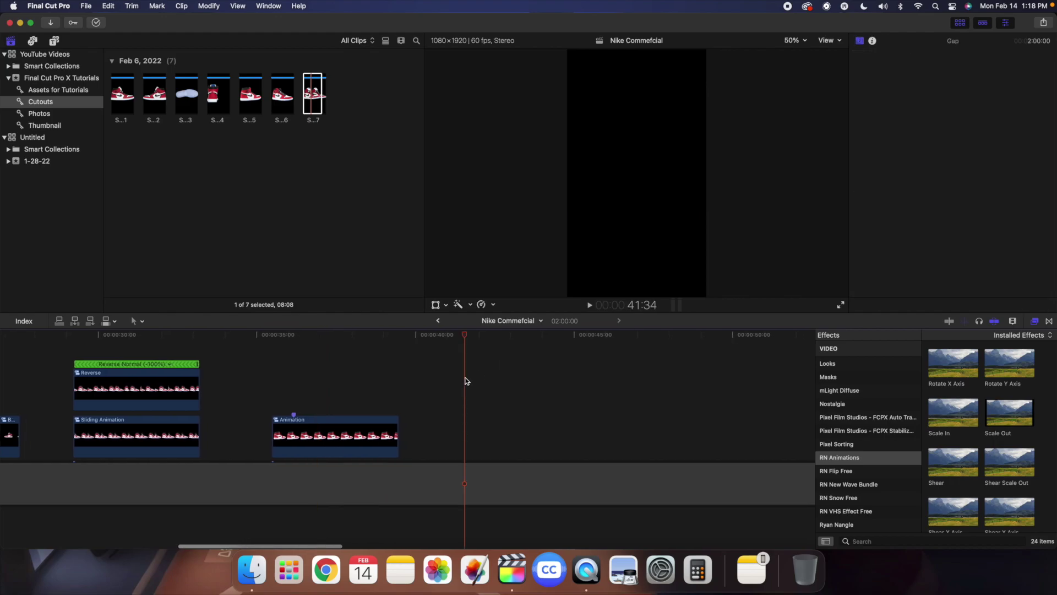
key("super+minus")
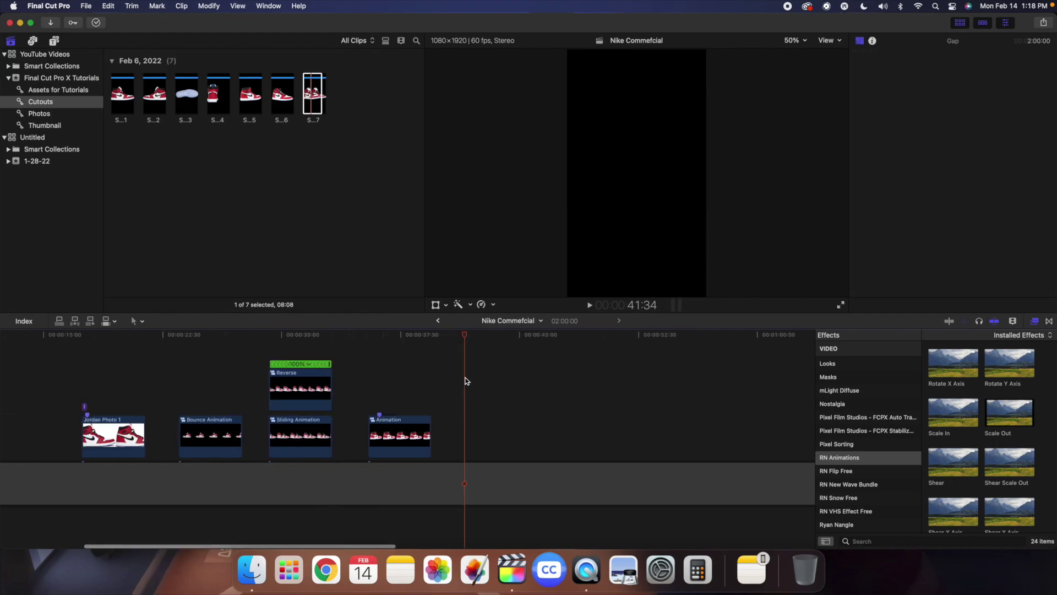
left_click(54, 41)
scroll(321, 359, "right", 5)
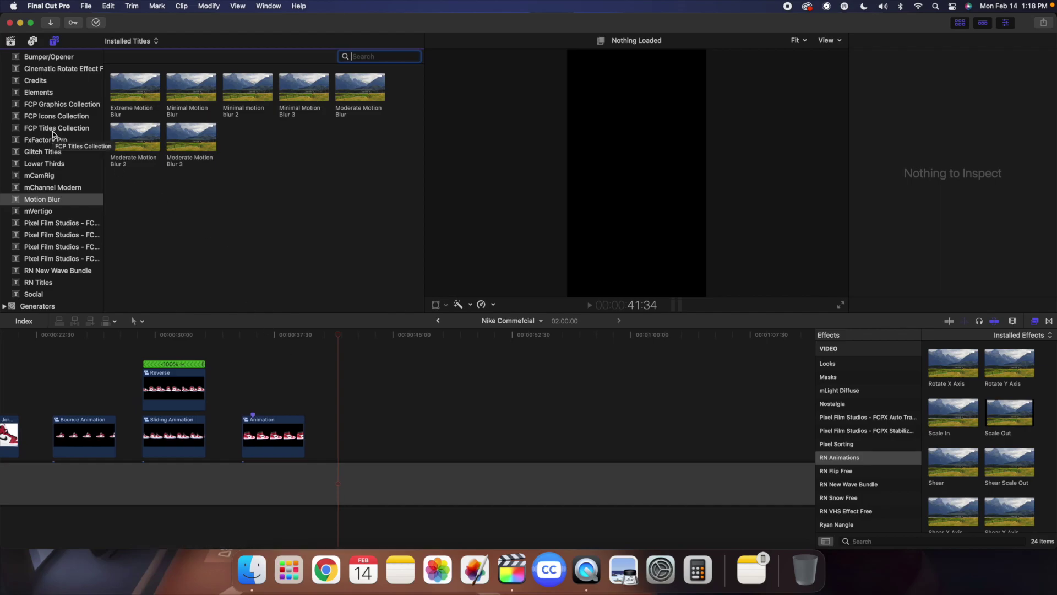
Step: Drag Intro 07 from the mChannel Modern titles onto the timeline right after Animation
left_click(52, 188)
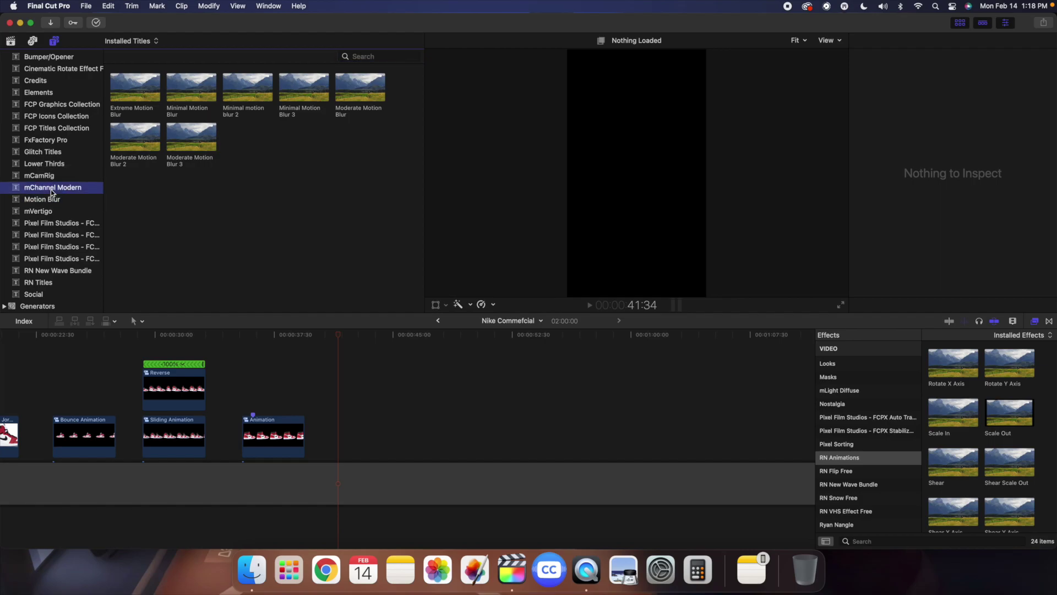
scroll(165, 167, "down", 3)
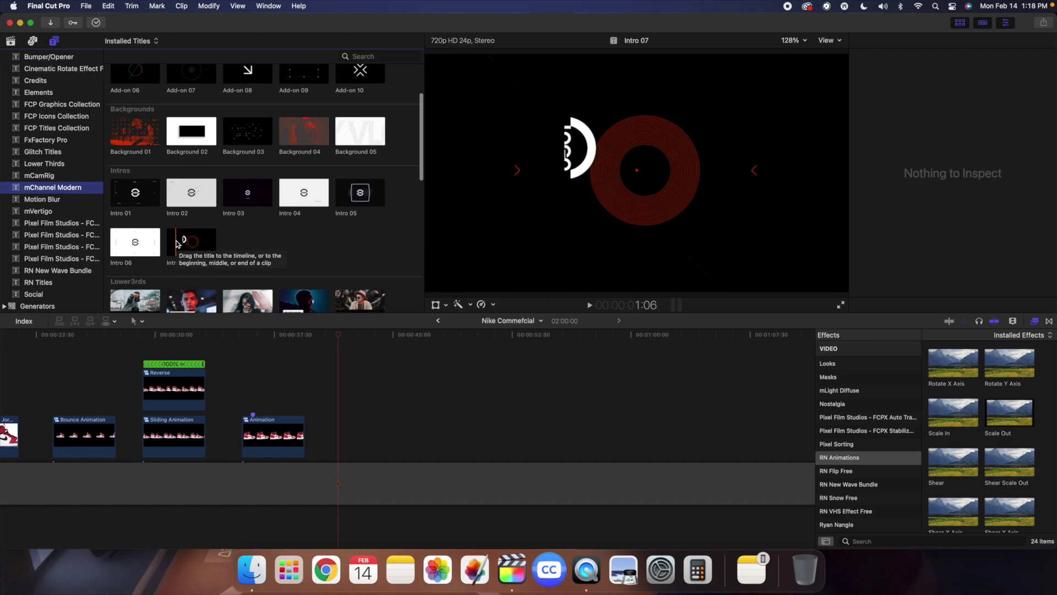
left_click_drag(178, 243, 337, 429)
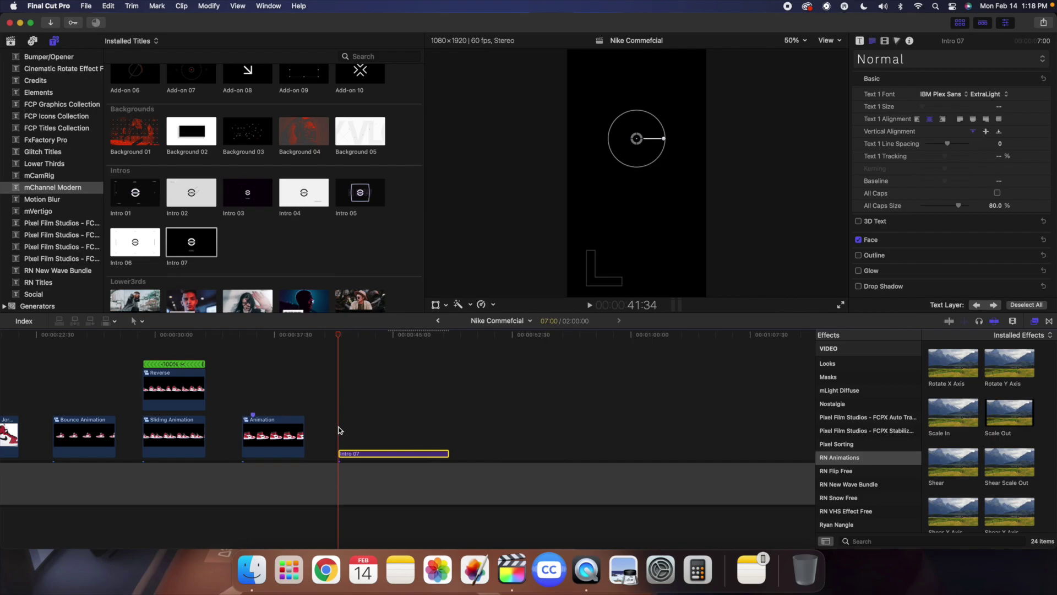
Step: Fill the Intro 07 Logo drop zone with Shoe Cutout 06 and preview the title
left_click(10, 42)
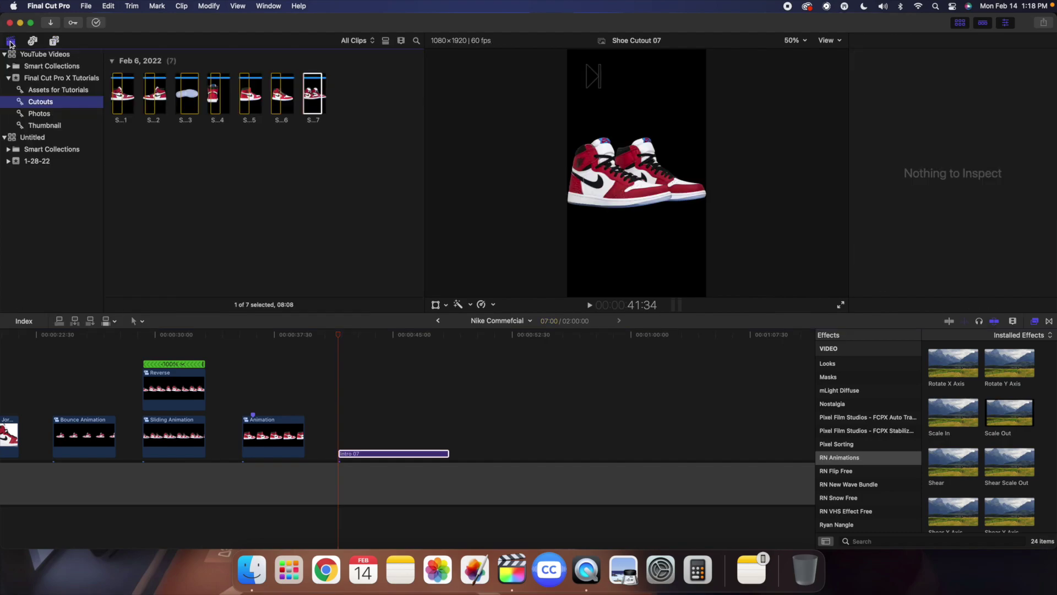
left_click(353, 454)
left_click(860, 42)
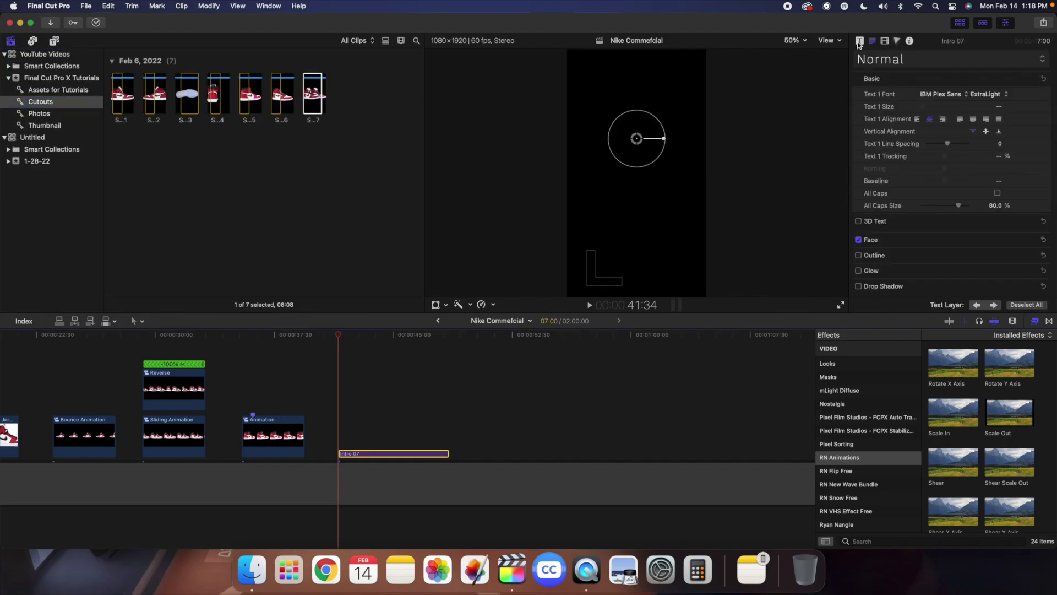
left_click(859, 42)
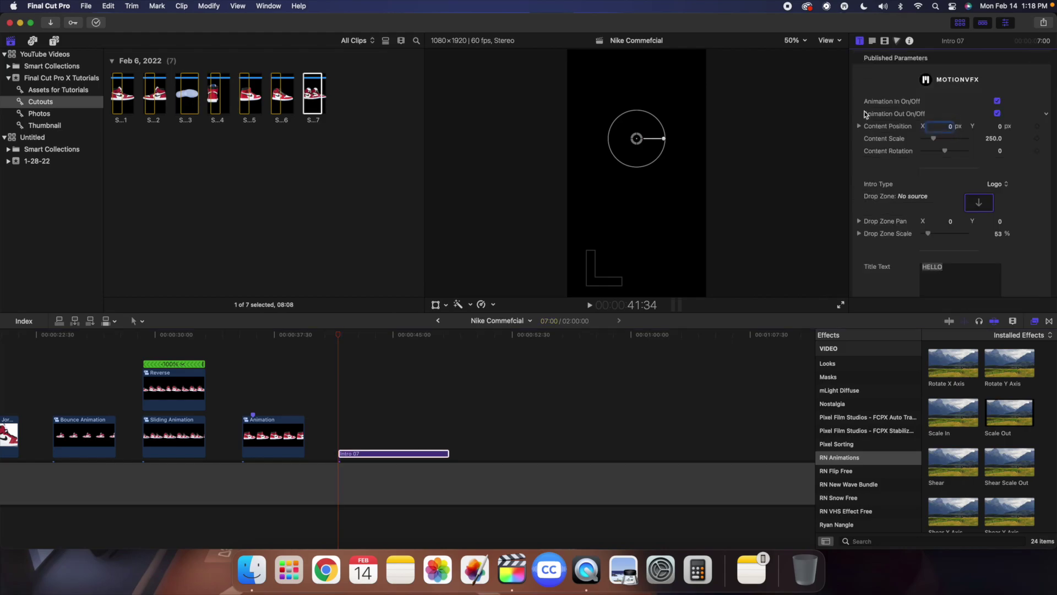
left_click(980, 204)
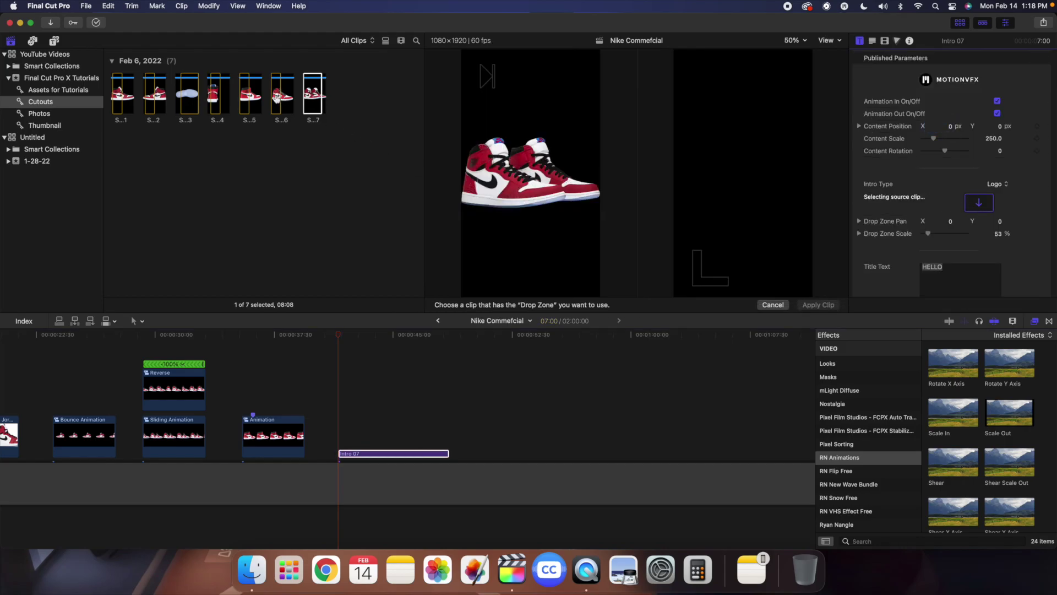
left_click(811, 305)
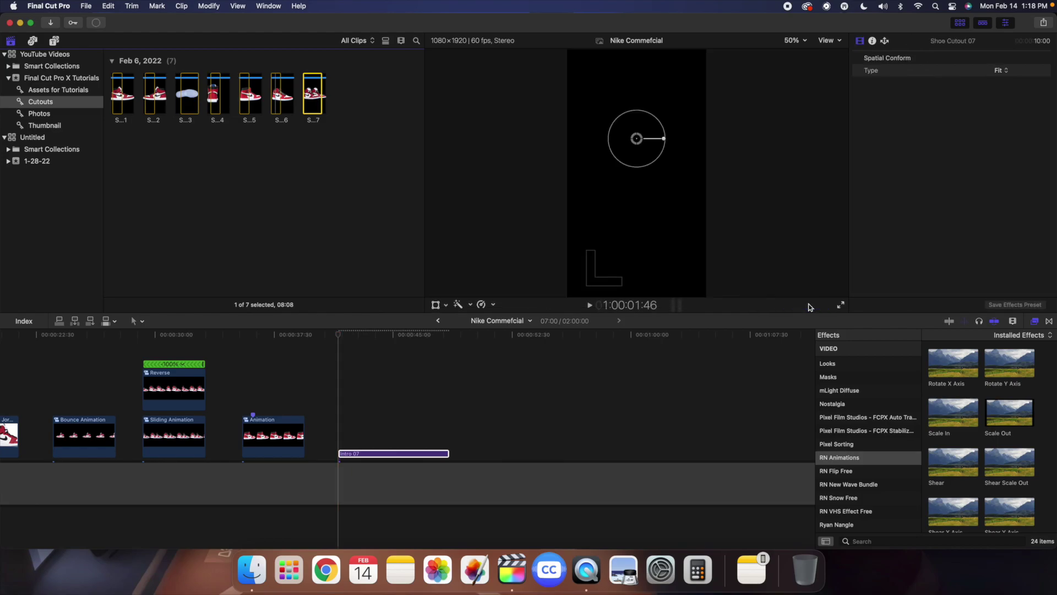
left_click(339, 394)
key("space")
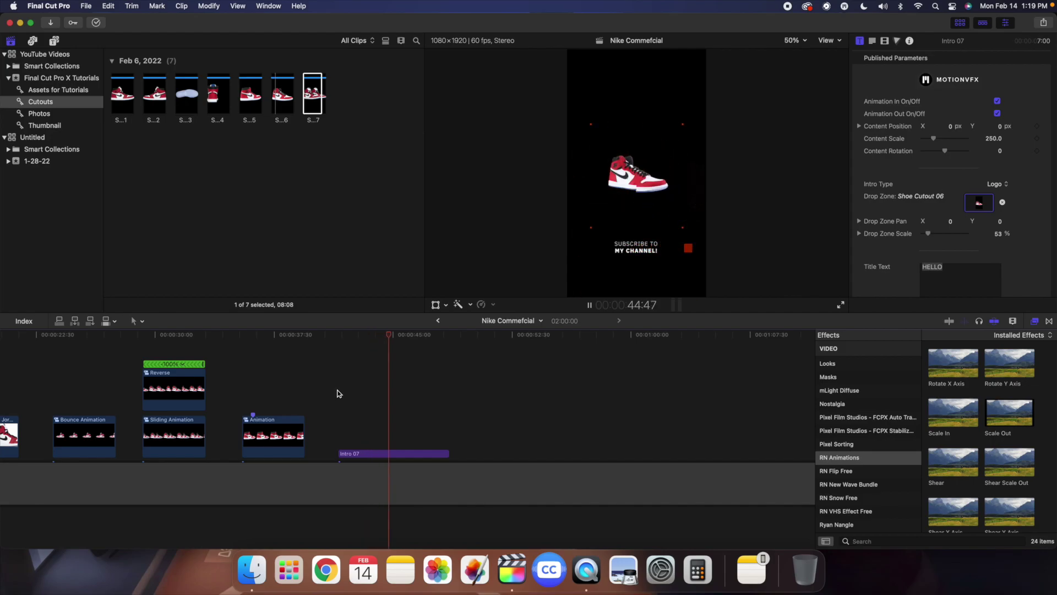
key("space")
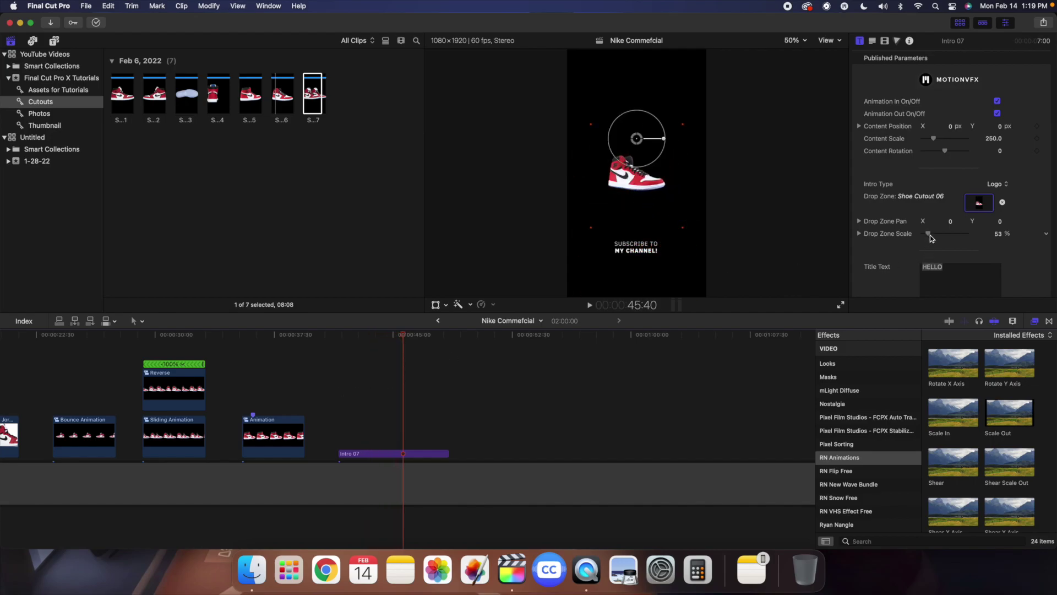
Step: Raise the Drop Zone Scale from 53% to 77% and replay the intro from its start
left_click_drag(930, 235, 933, 234)
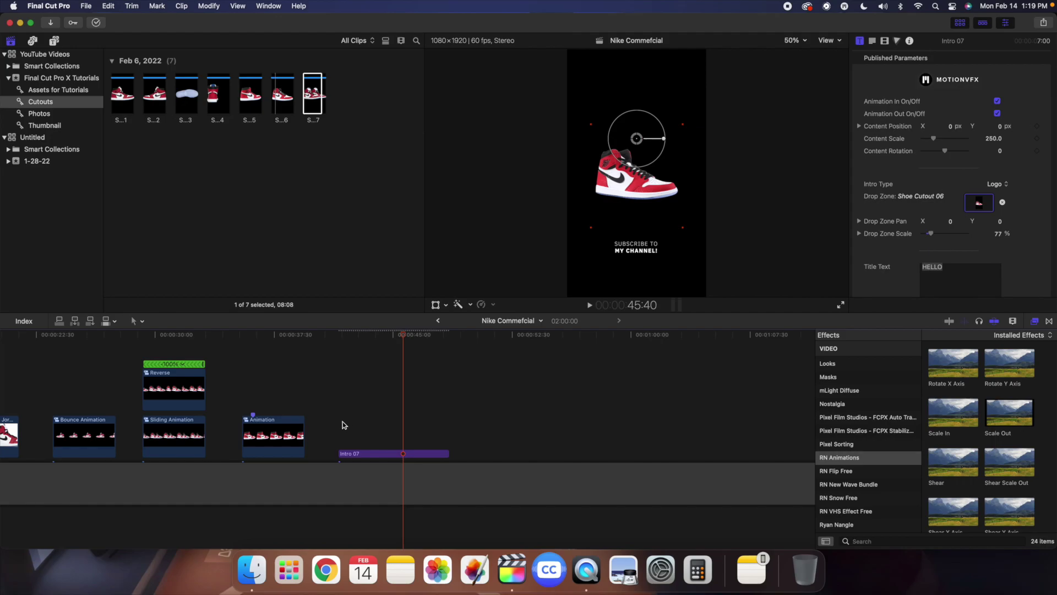
key("Up")
key("space")
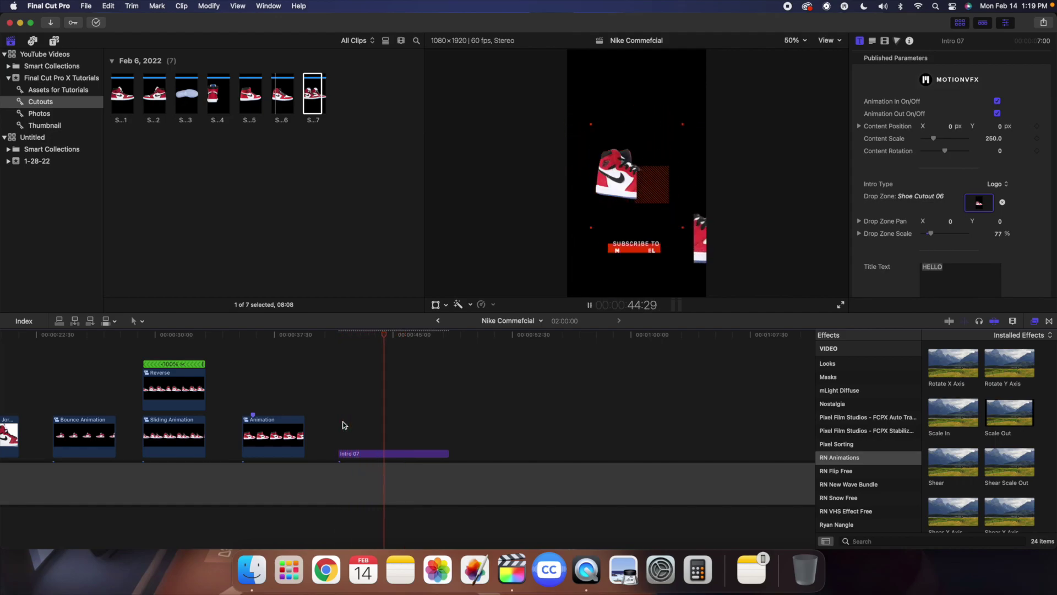
key("space")
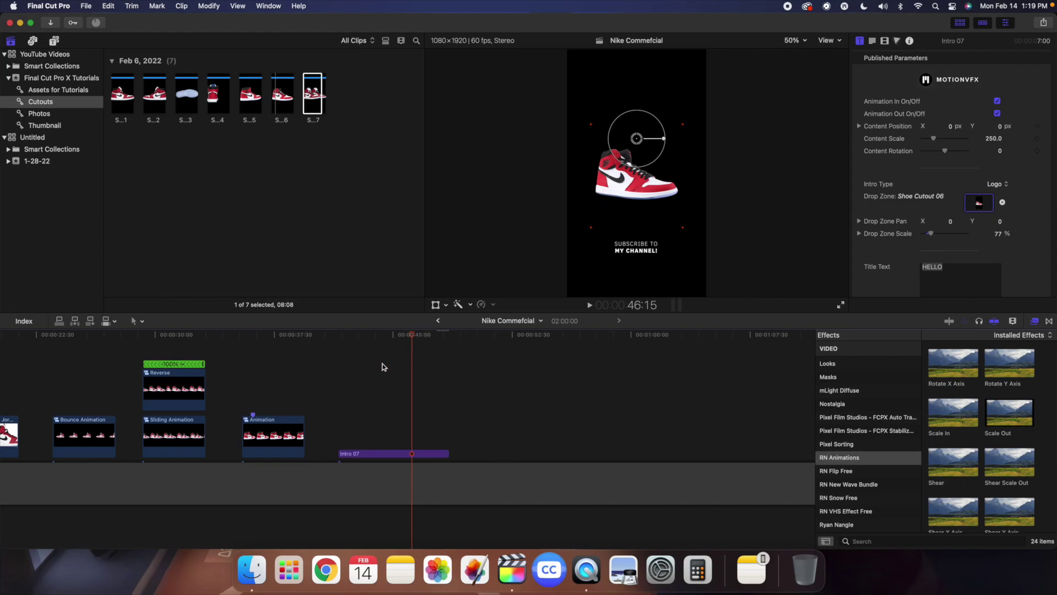
left_click(338, 410)
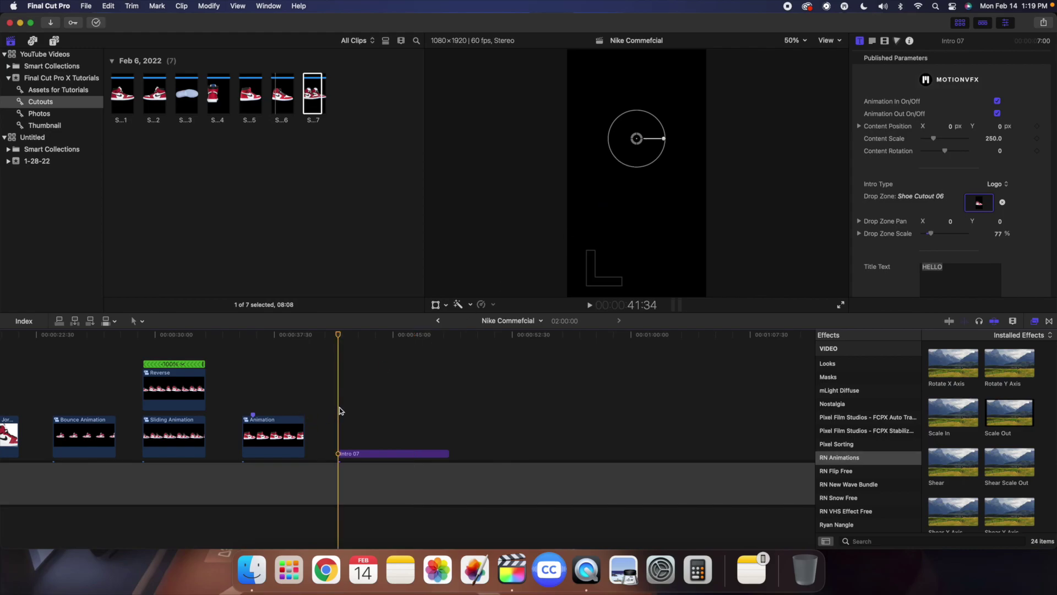
key("space")
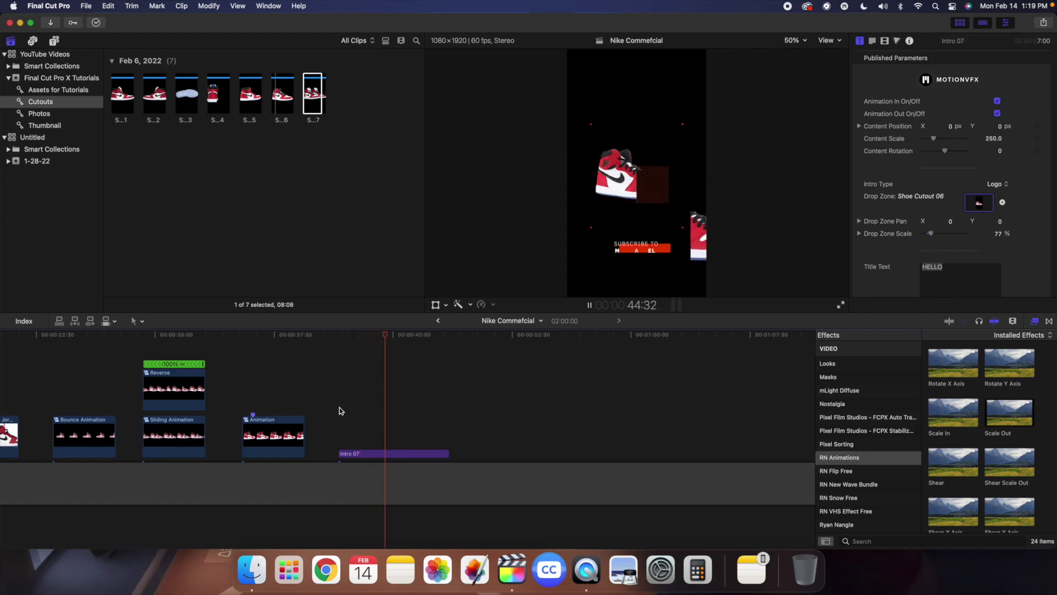
key("space")
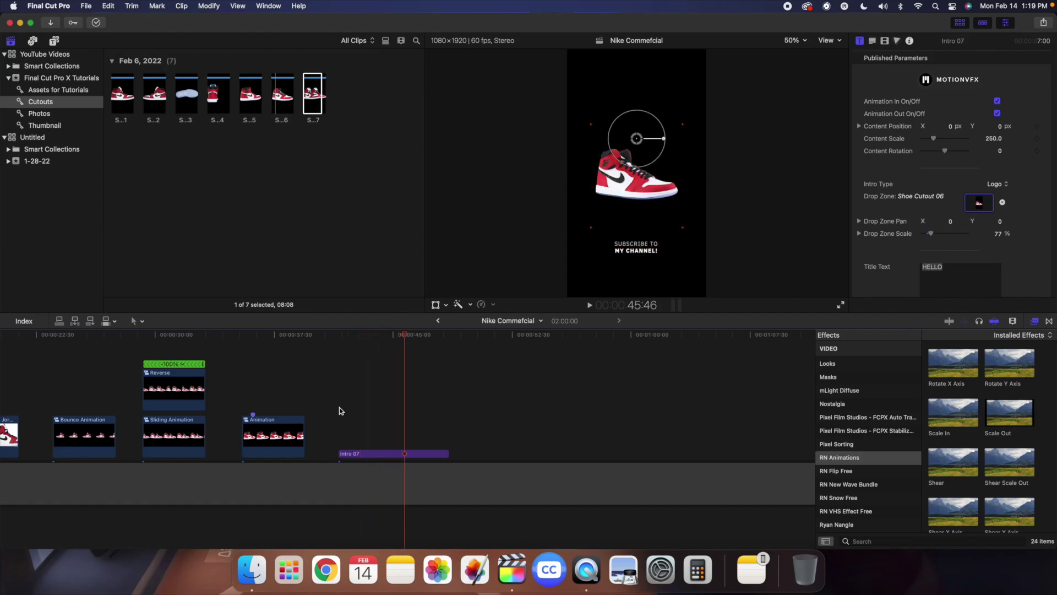
scroll(440, 410, "right", 5)
Step: Add Shoe Cutout 06 after the intro and set its Scale (All) to 80%
left_click(382, 408)
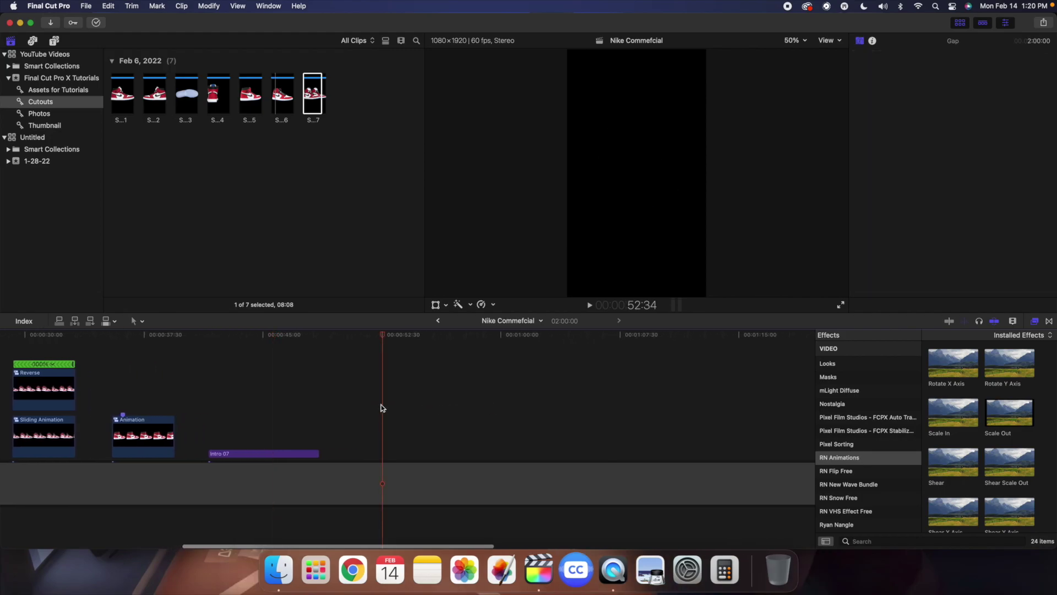
left_click(277, 98)
left_click_drag(277, 98, 389, 416)
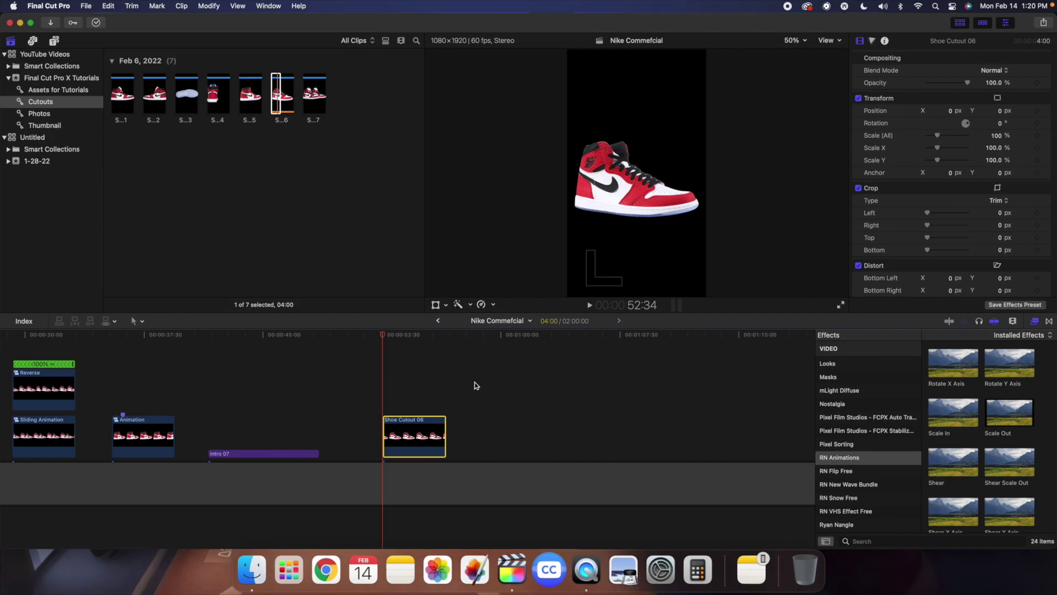
left_click(996, 136)
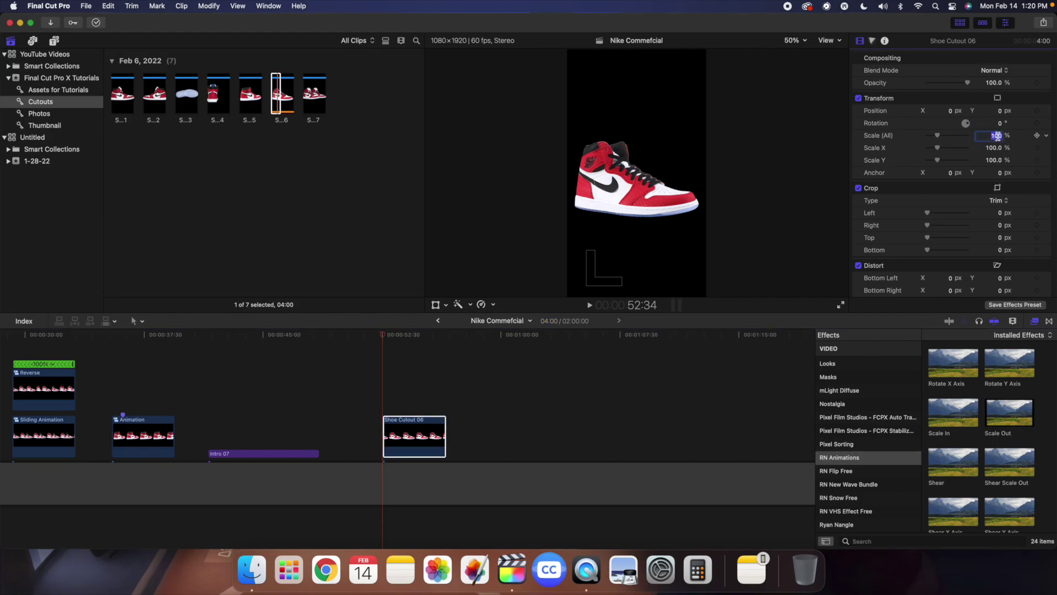
type("80")
key("Return")
Step: Wrap the scaled shoe clip in a compound clip named Add Motion
left_click(408, 431)
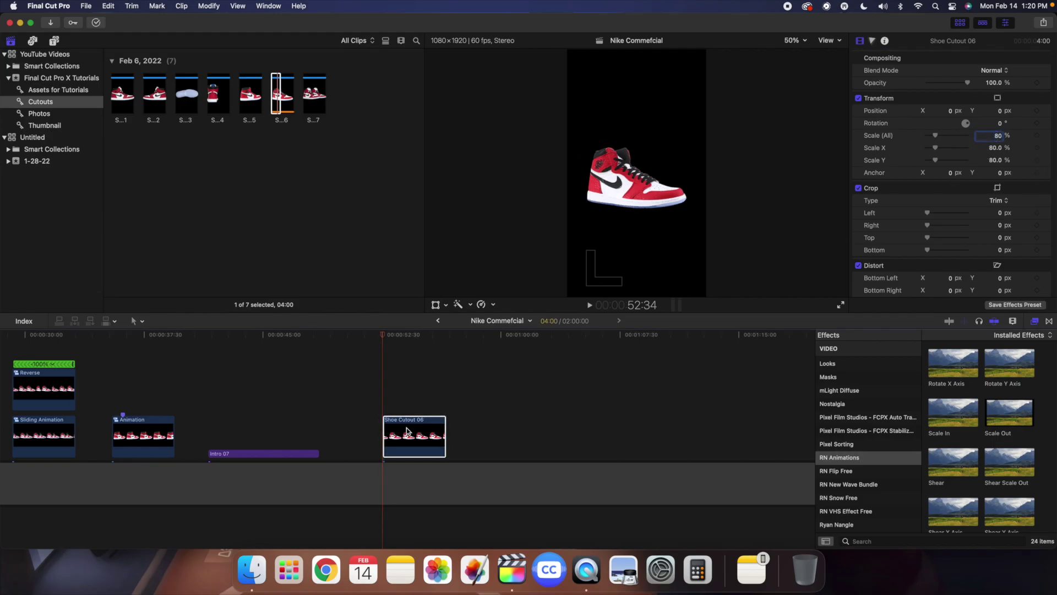
key("alt+g")
type("Add Motion")
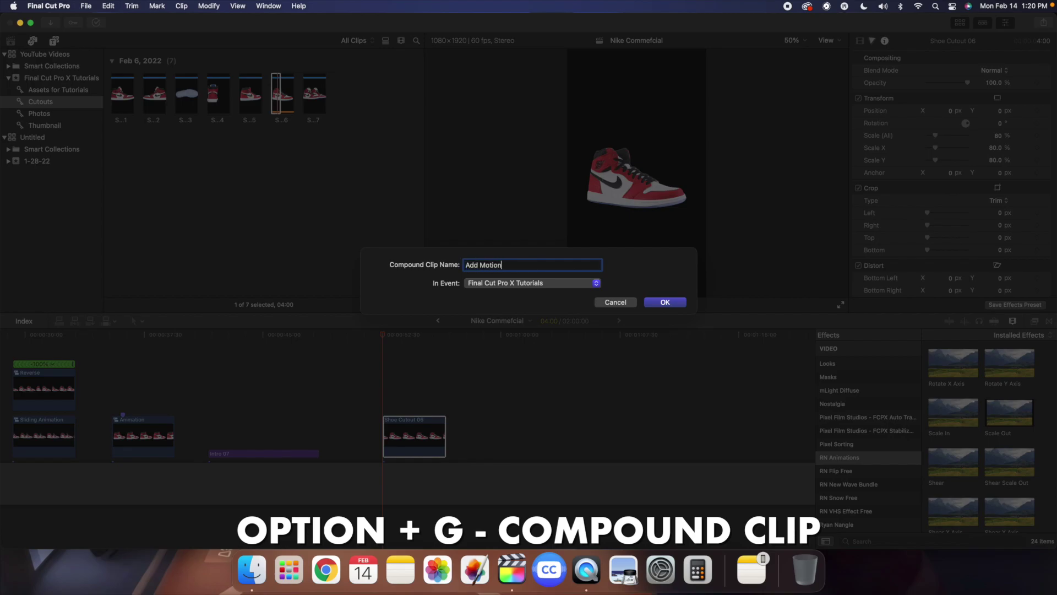
key("Return")
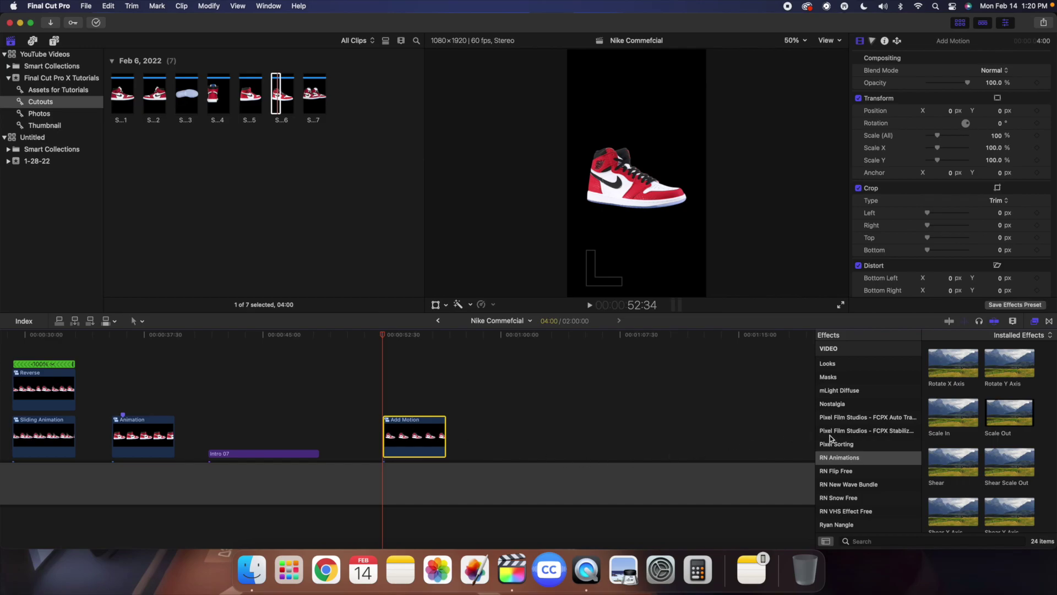
Step: Drag the AddMotion effect from the AddMotion category onto the Add Motion compound clip
scroll(836, 442, "up", 10)
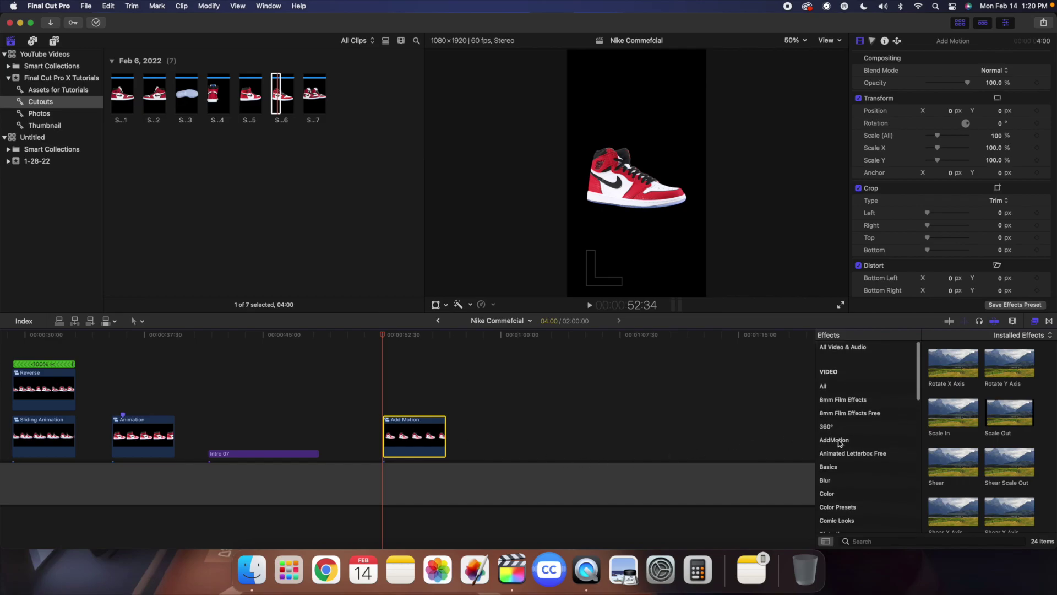
left_click(835, 442)
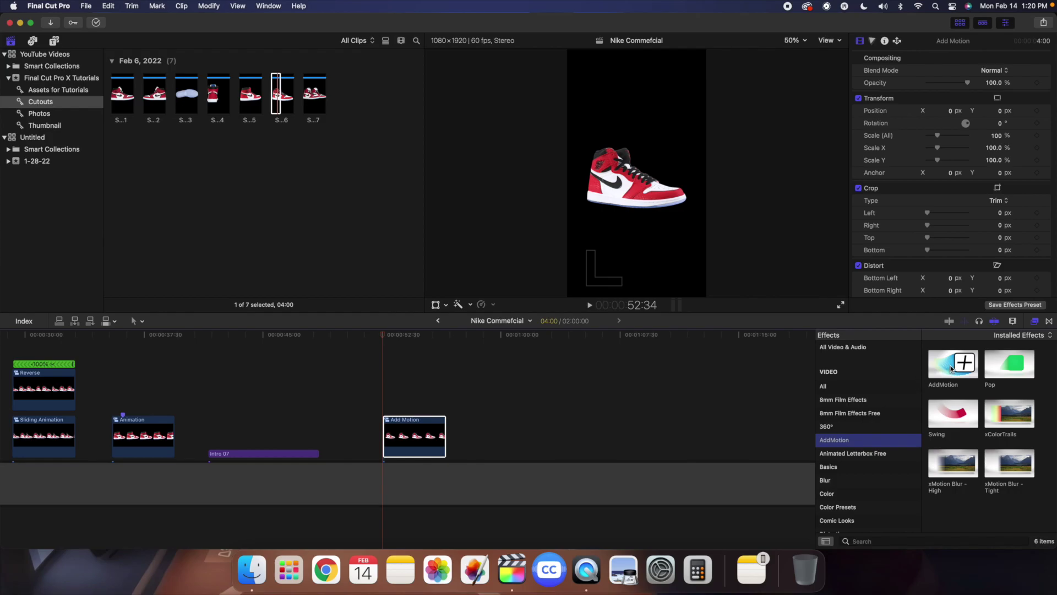
left_click_drag(951, 370, 410, 427)
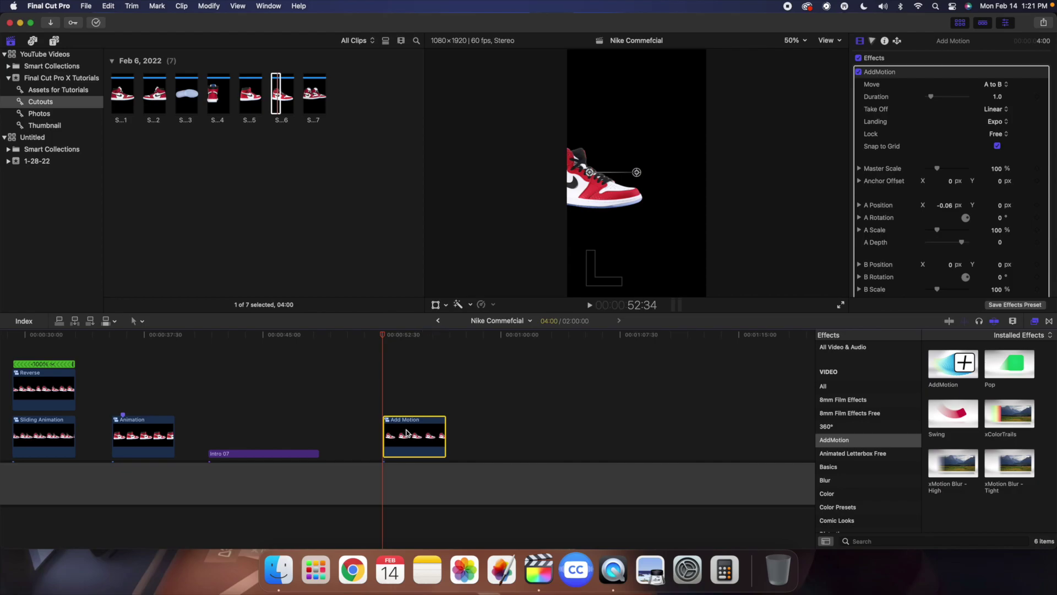
Step: Give the AddMotion effect a 2.0 Duration, Ease² Take Off and Snagged Landing
left_click(998, 97)
left_click(404, 406)
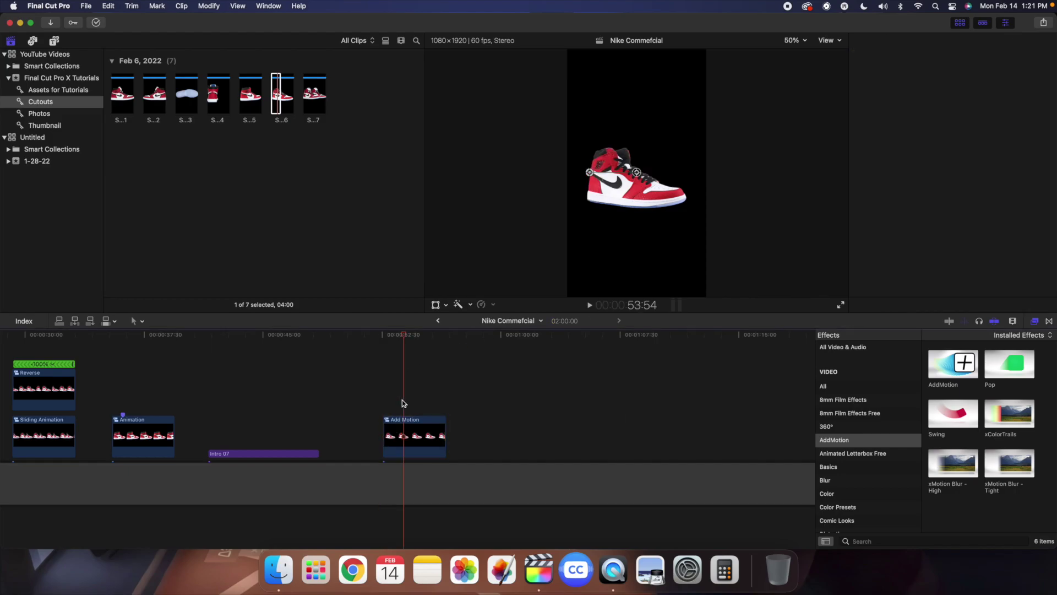
left_click(400, 430)
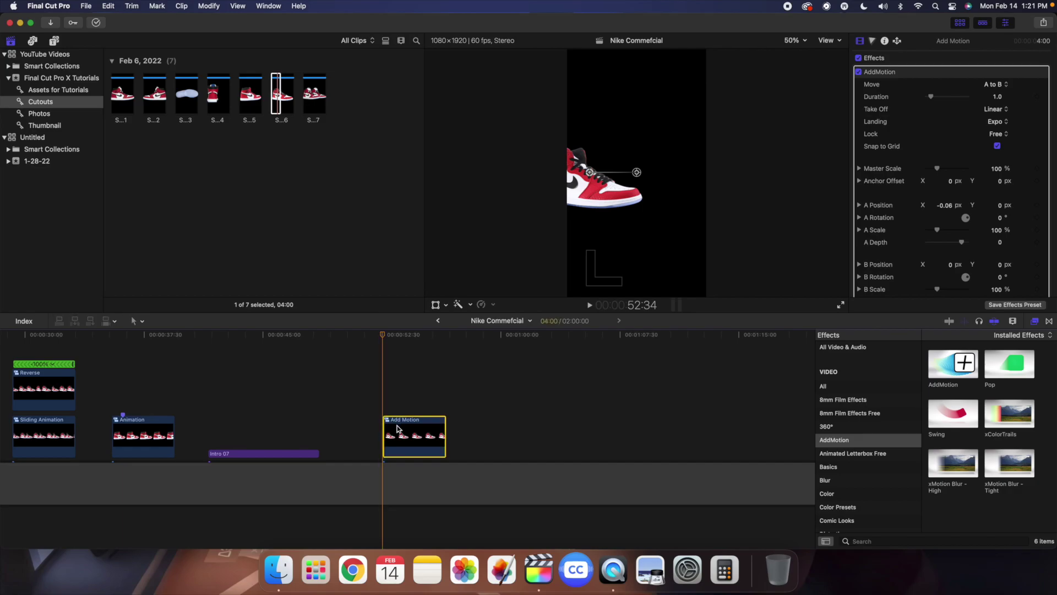
left_click(998, 97)
type("2")
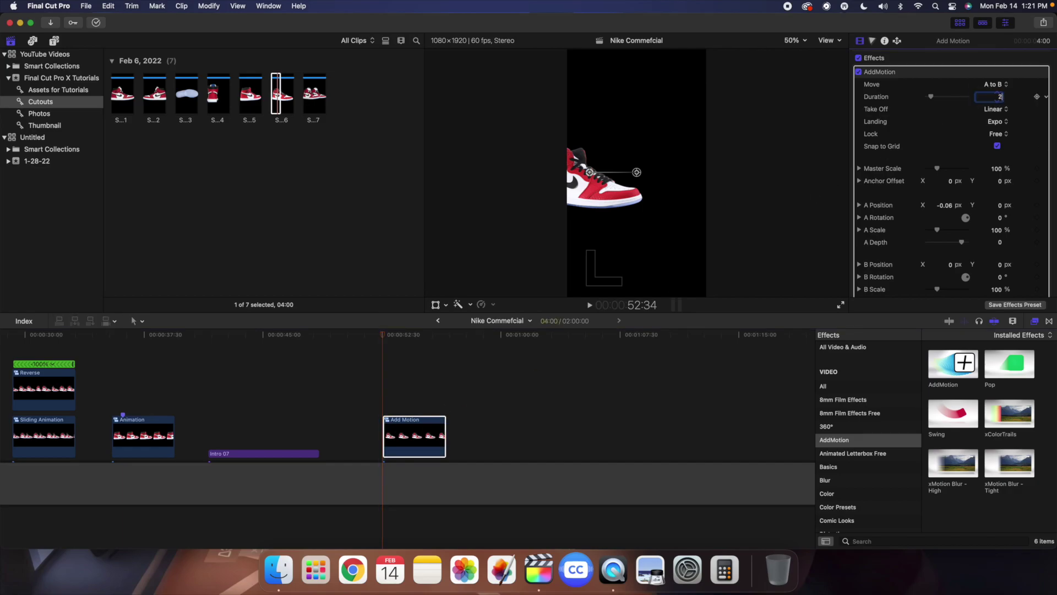
key("Return")
left_click(990, 113)
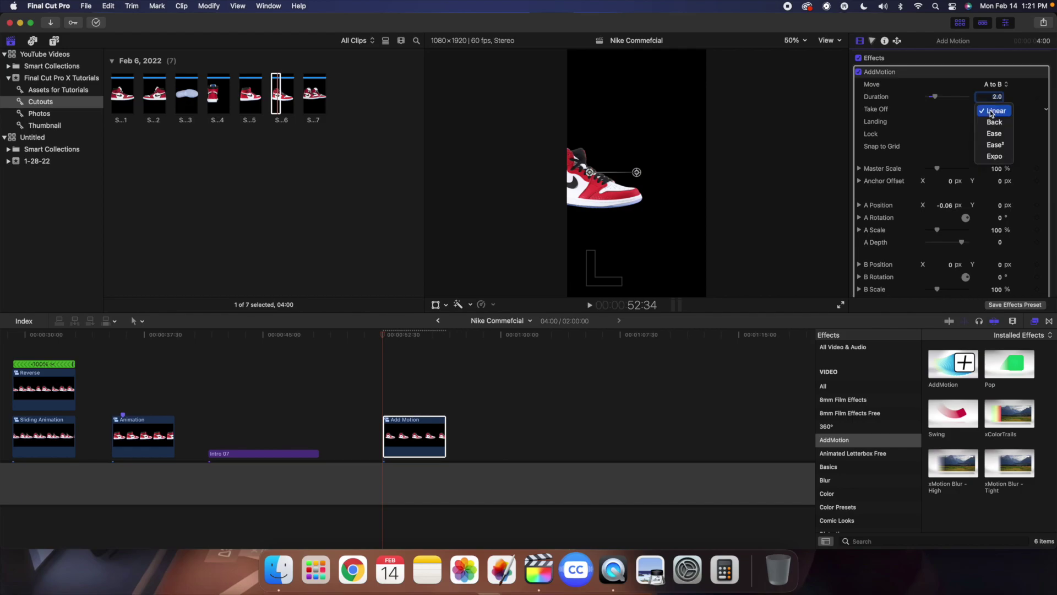
left_click(993, 146)
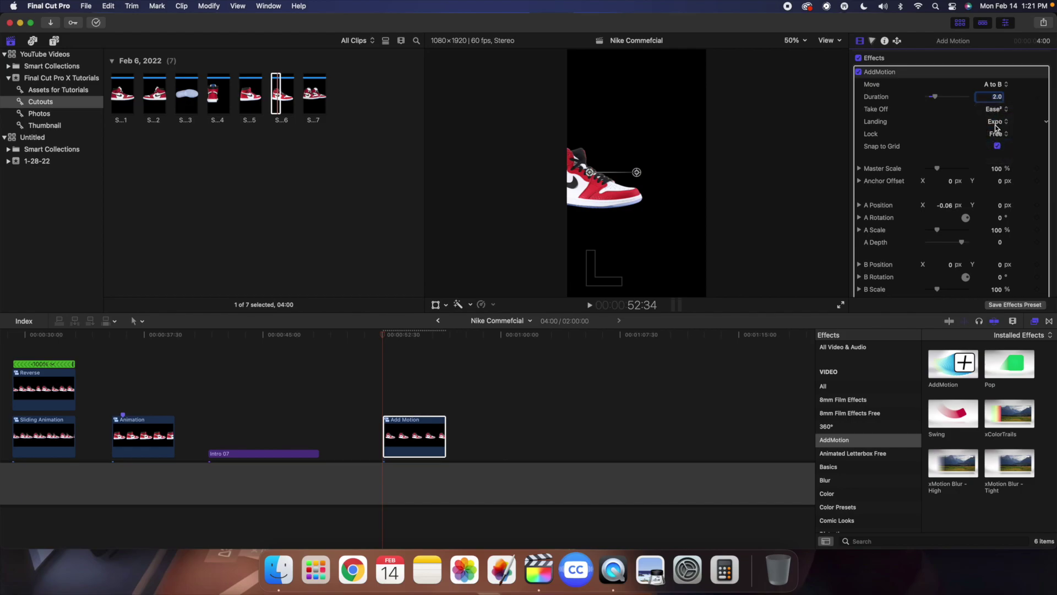
left_click(995, 124)
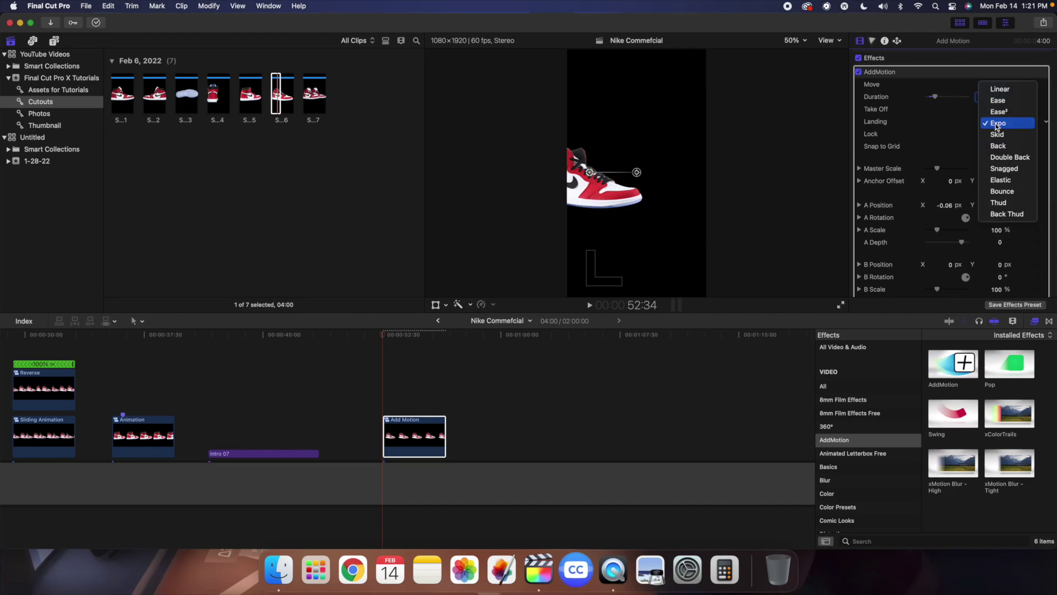
left_click(997, 169)
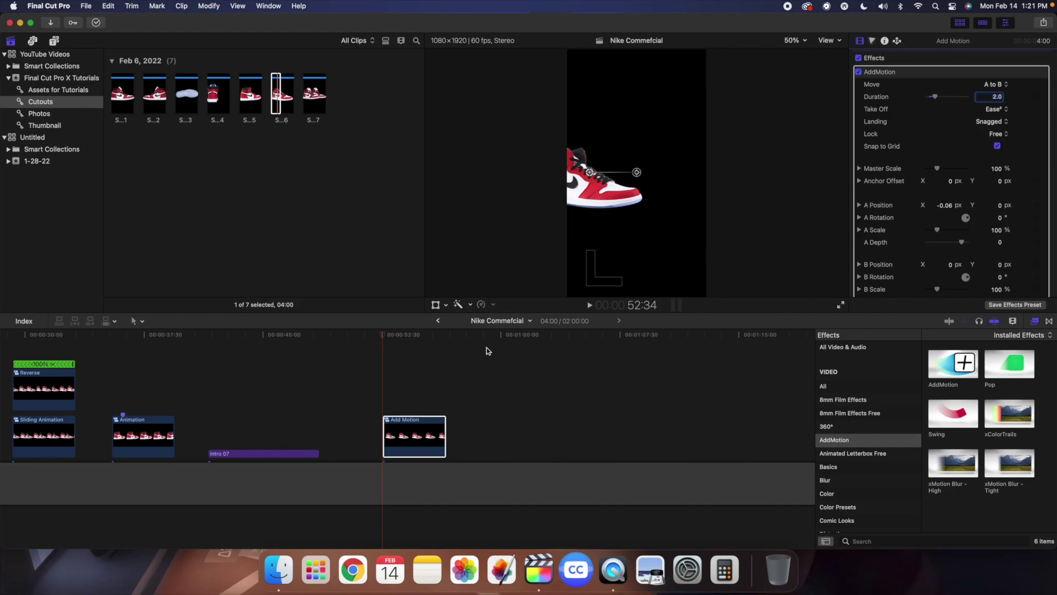
Step: Set AddMotion's A Scale to 30 and drag A Position X off-screen left
left_click(408, 434)
scroll(875, 190, "down", 4)
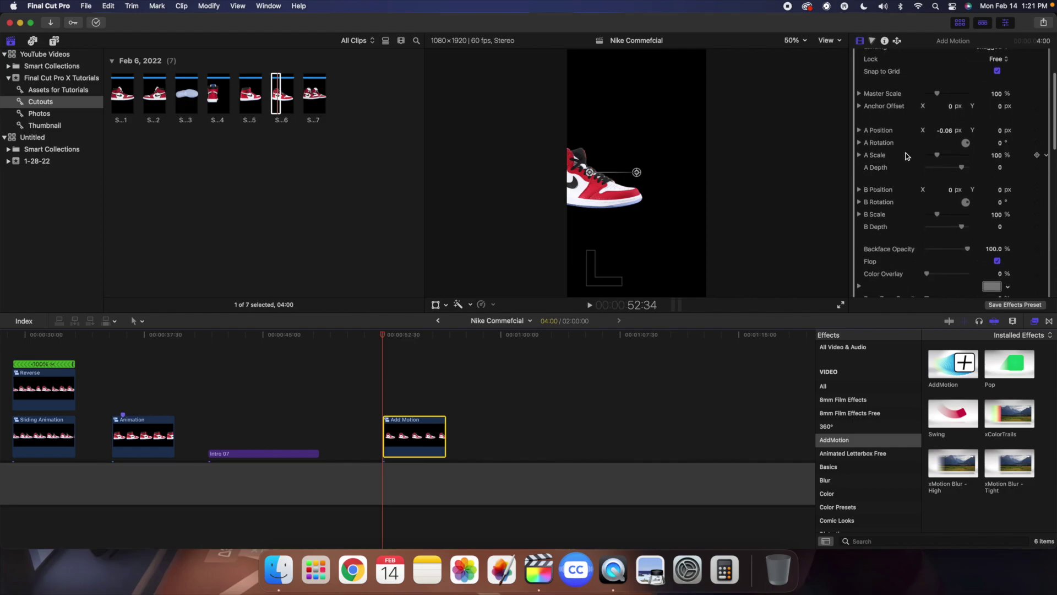
left_click(998, 156)
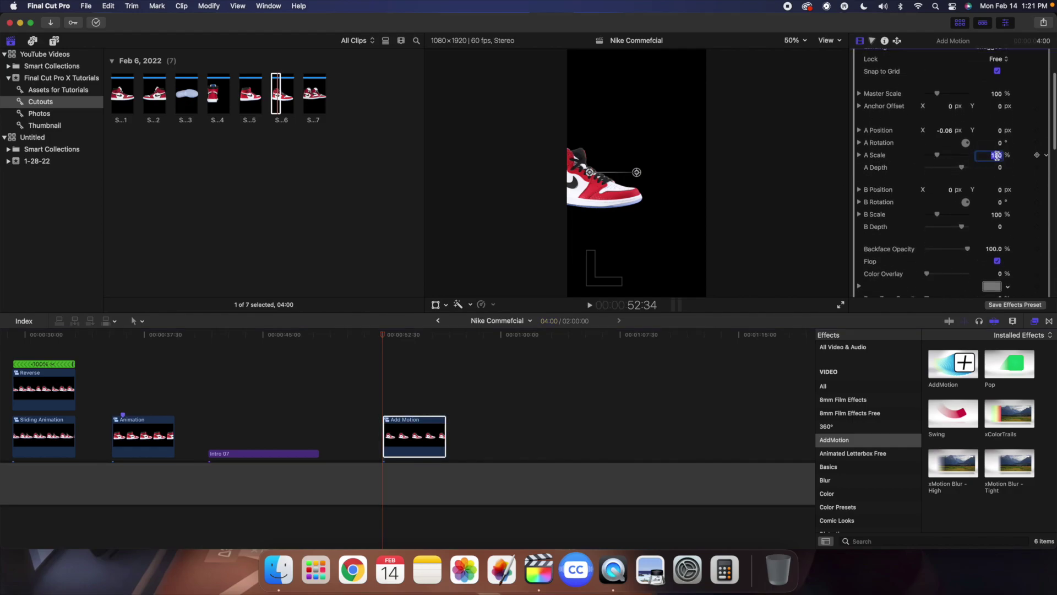
type("30")
key("Return")
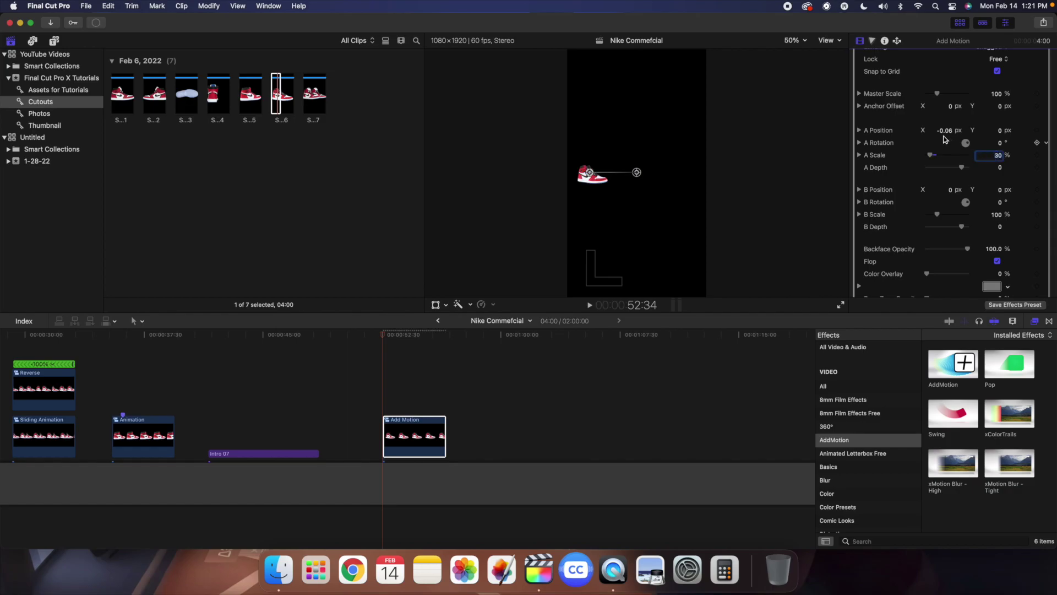
left_click_drag(944, 131, 885, 137)
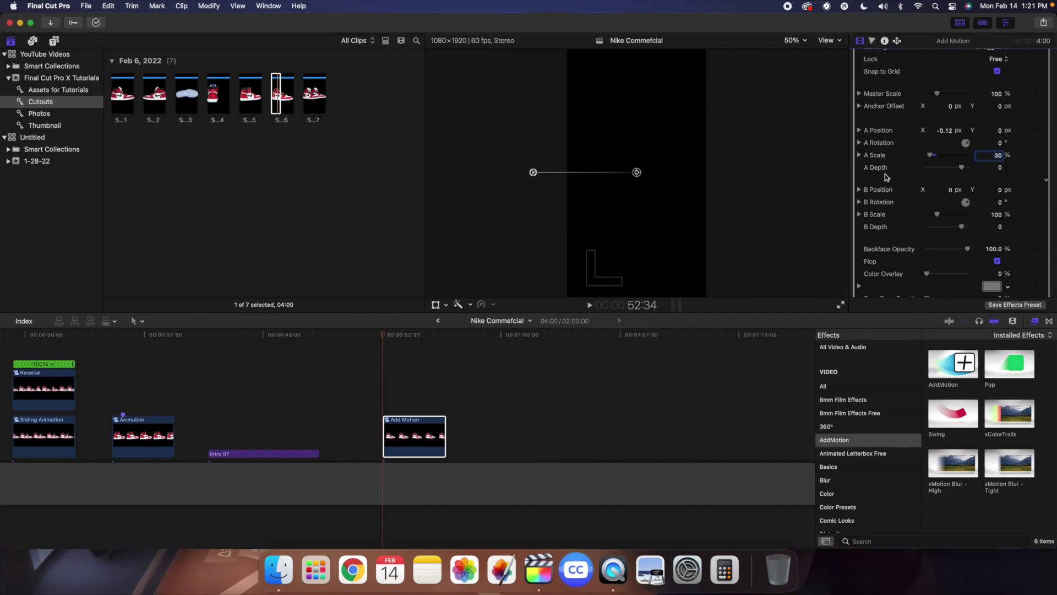
Step: Set the B Rotation Y value to 360° for a full spin on arrival
scroll(881, 176, "down", 3)
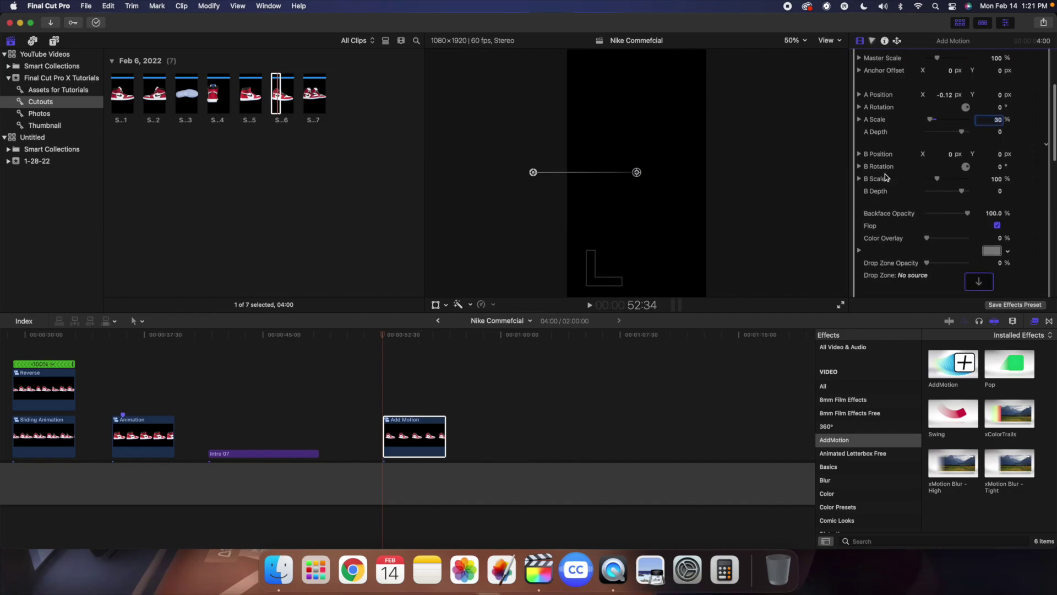
left_click(859, 160)
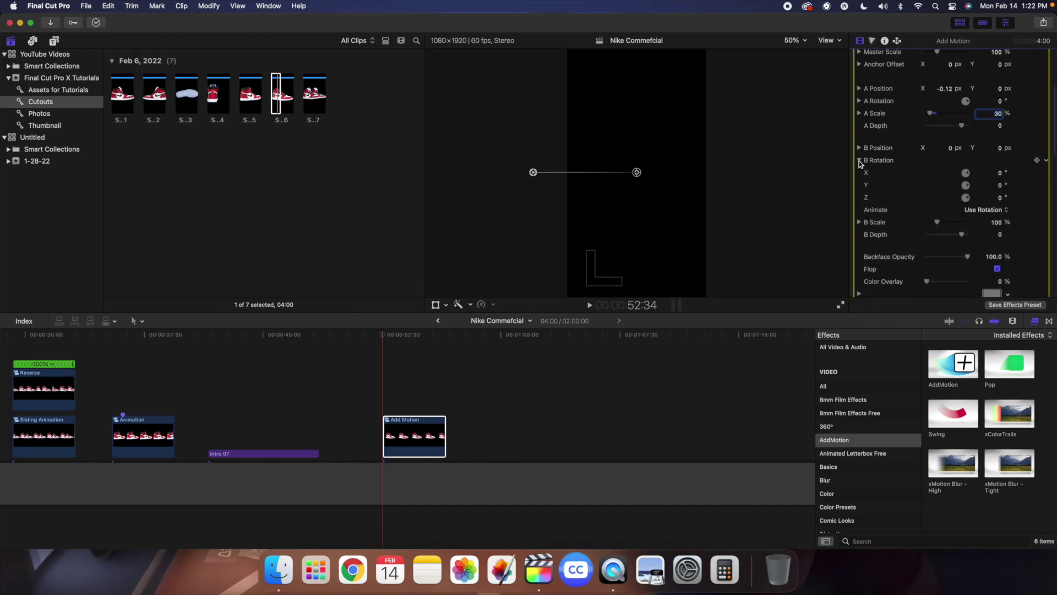
left_click(1000, 186)
type("36")
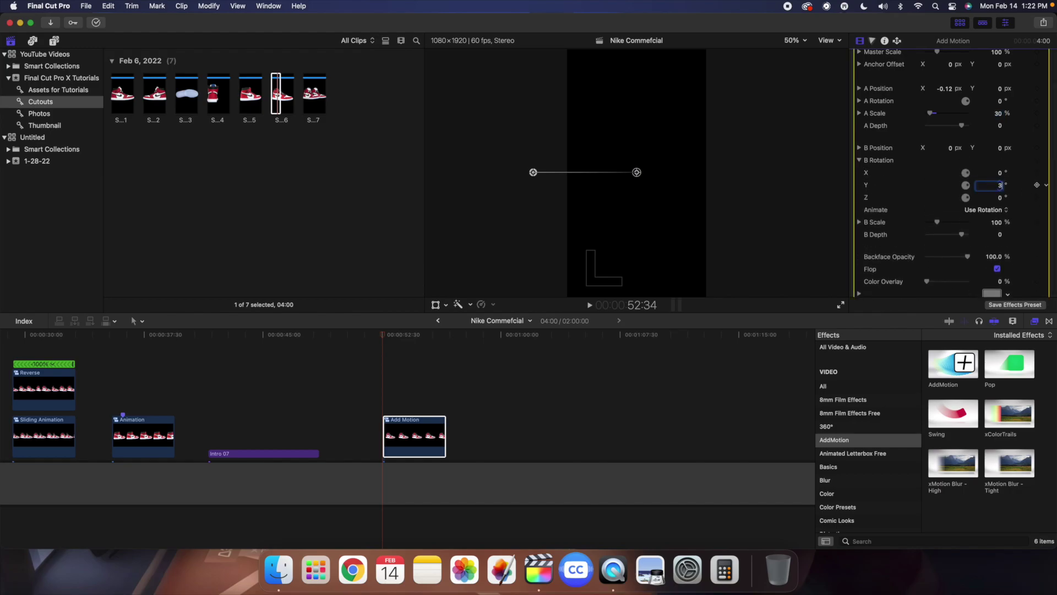
key("Return")
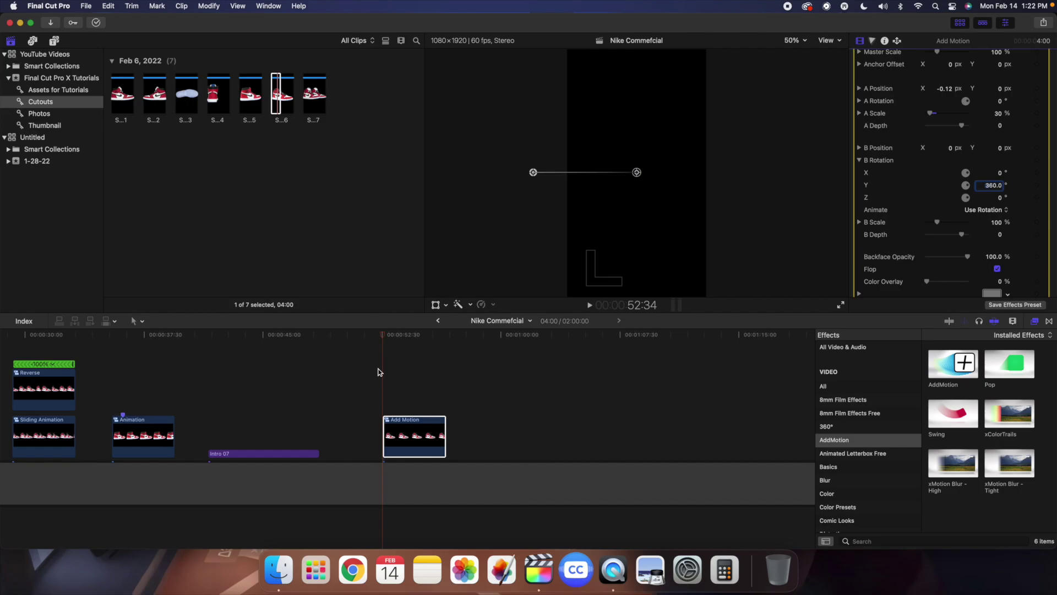
Step: Preview the Add Motion and Bounce Animation shoe clips, then bring up the Titles and Generators browser
left_click(377, 371)
key("space")
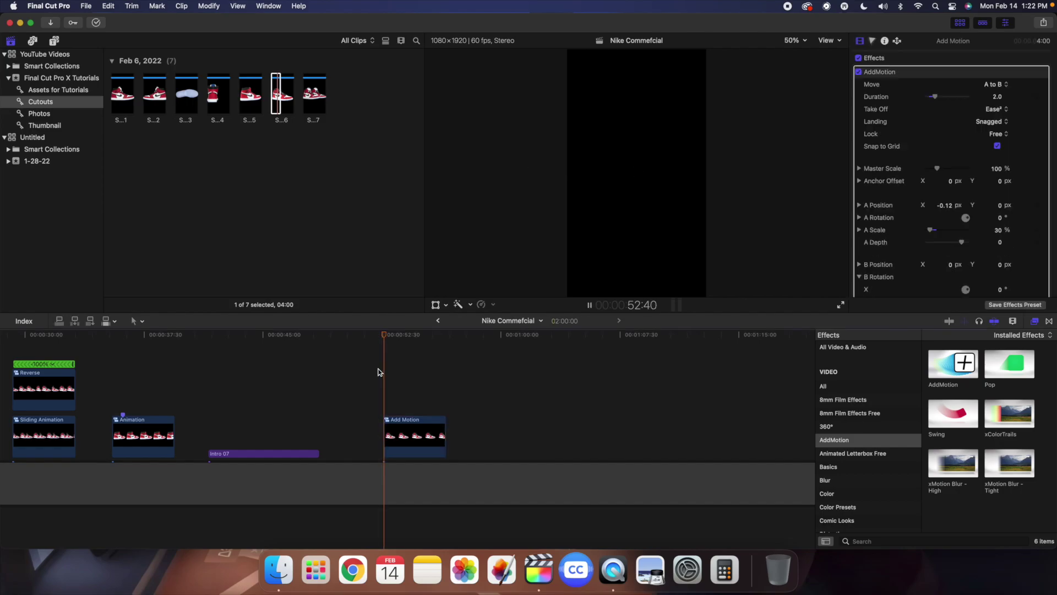
left_click(362, 372)
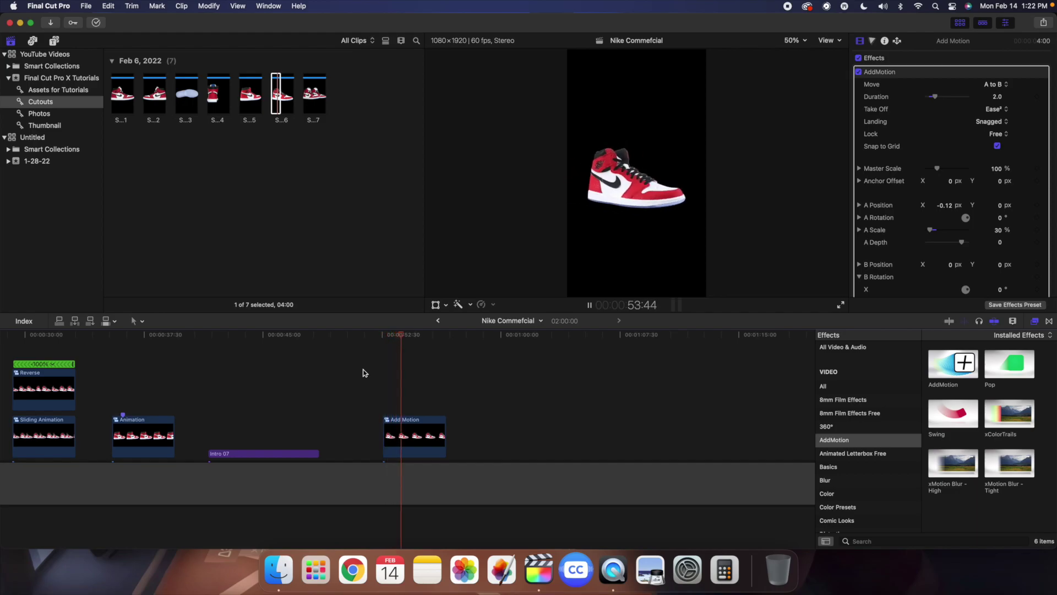
left_click(363, 373)
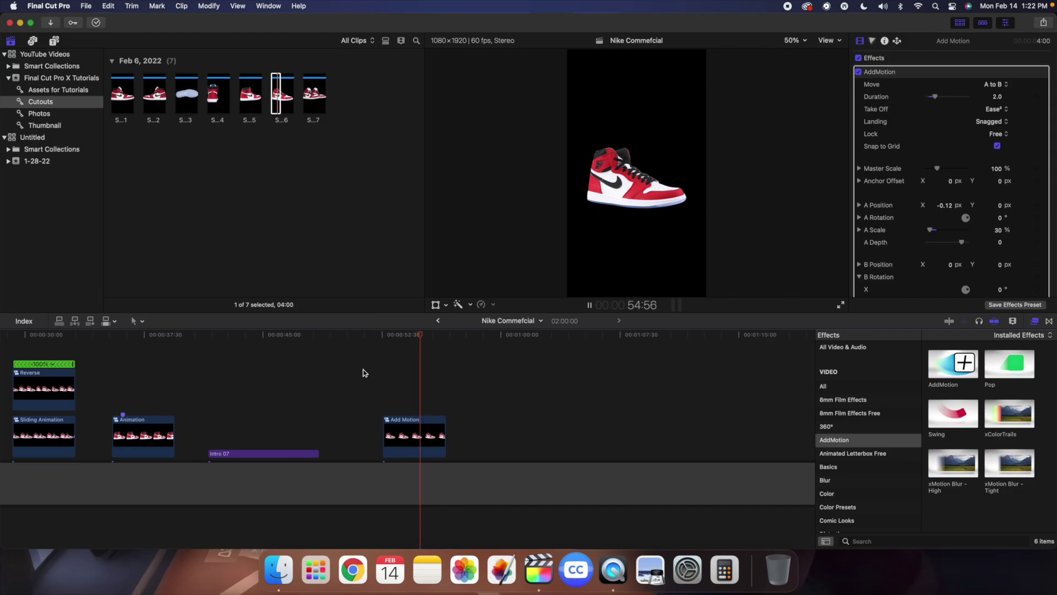
key("space")
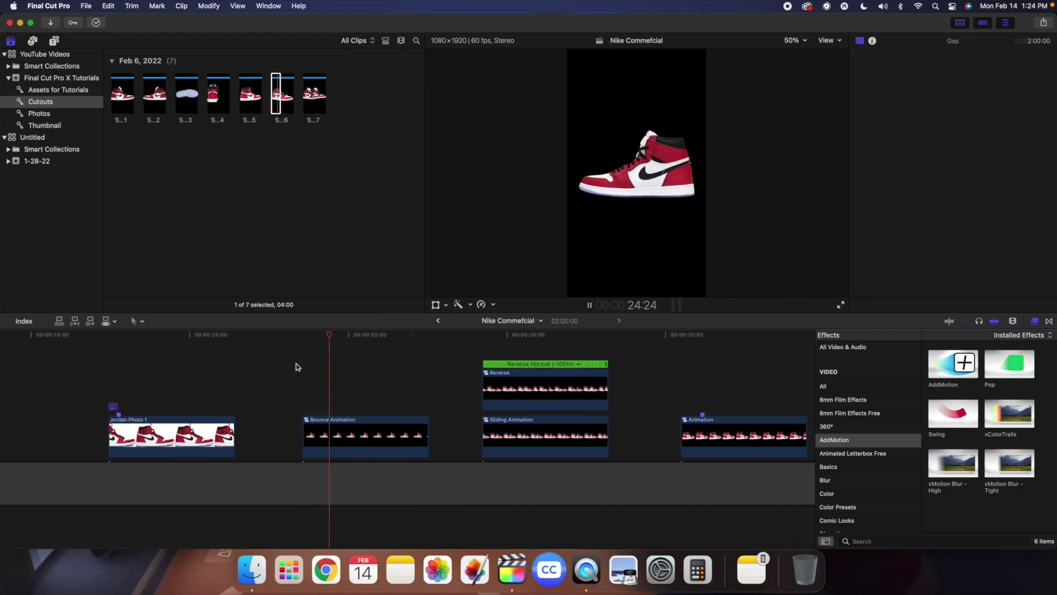
key("space")
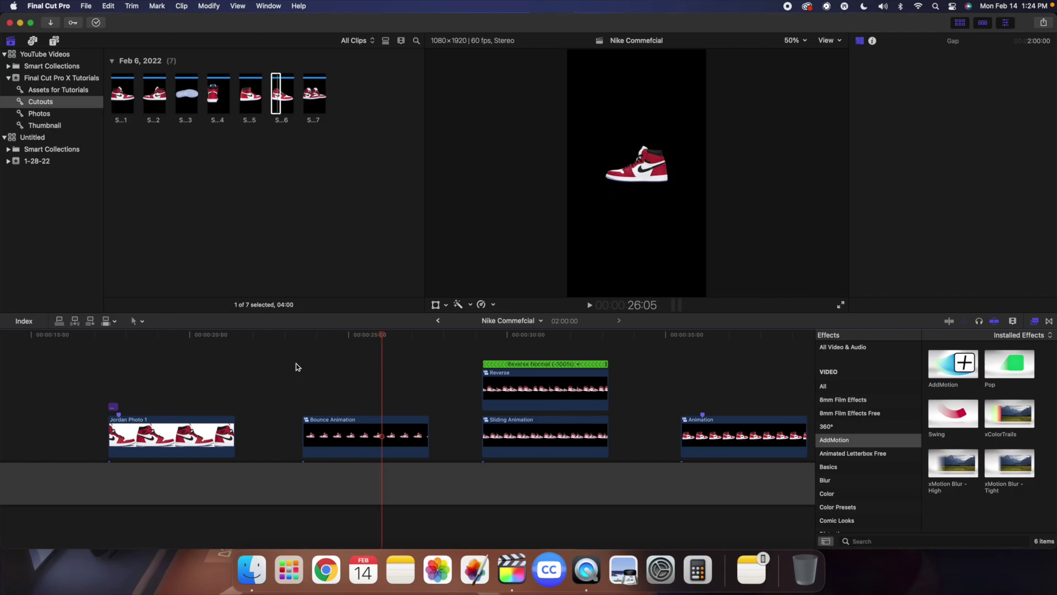
left_click(55, 41)
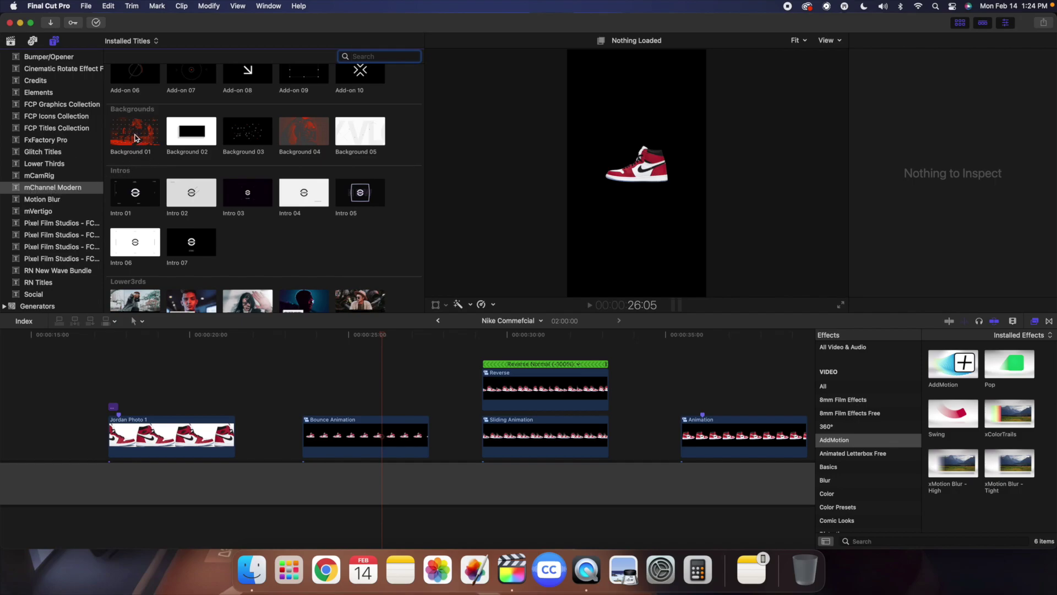
Step: Find Rounded Cubes in the FCP Graphics Collection and add it to the timeline
left_click(51, 104)
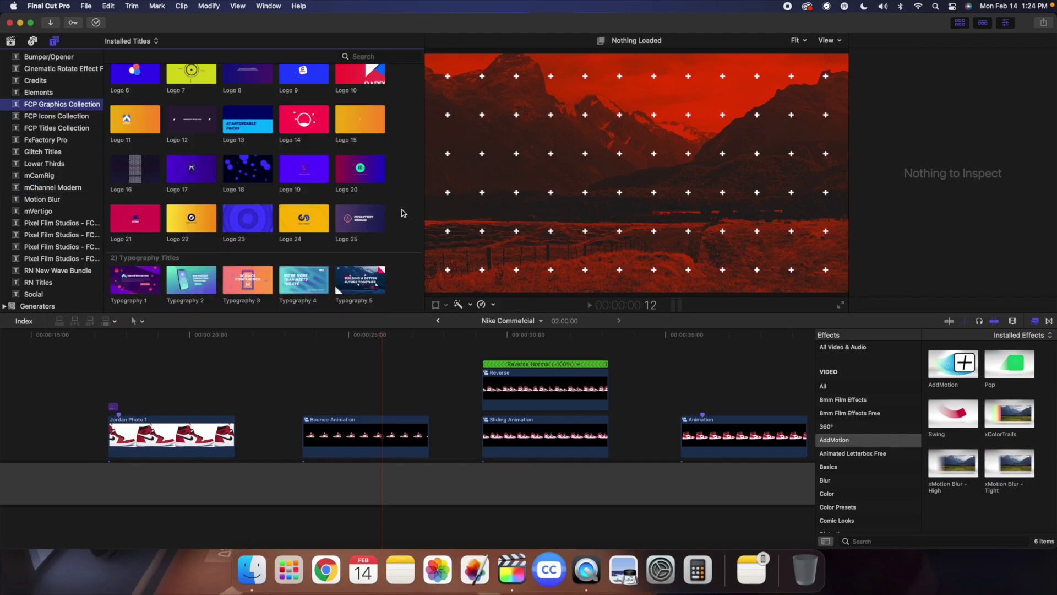
scroll(402, 213, "down", 4)
scroll(402, 212, "up", 3)
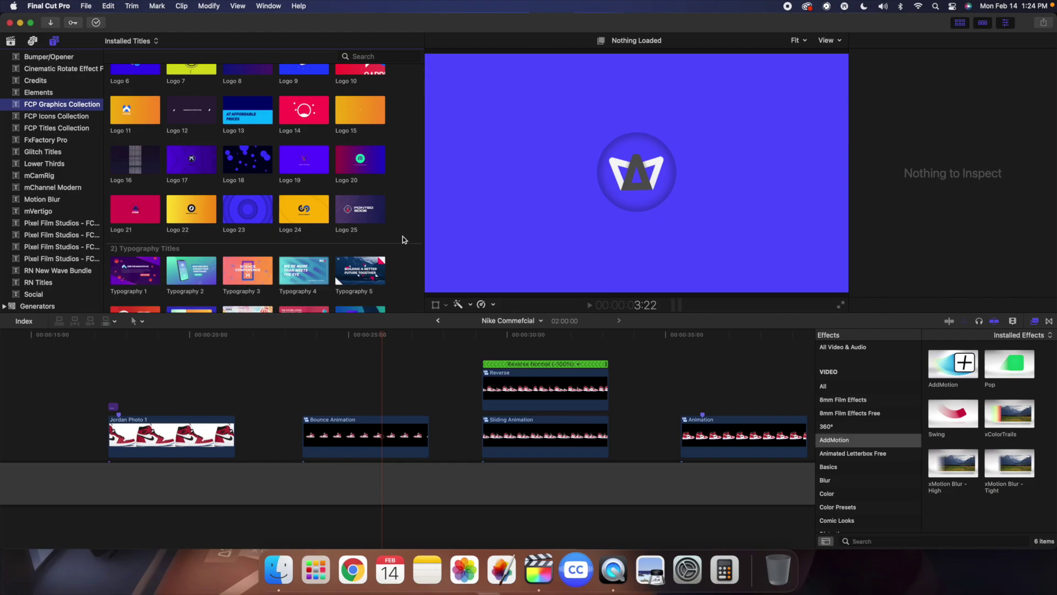
scroll(403, 238, "down", 10)
scroll(403, 238, "down", 15)
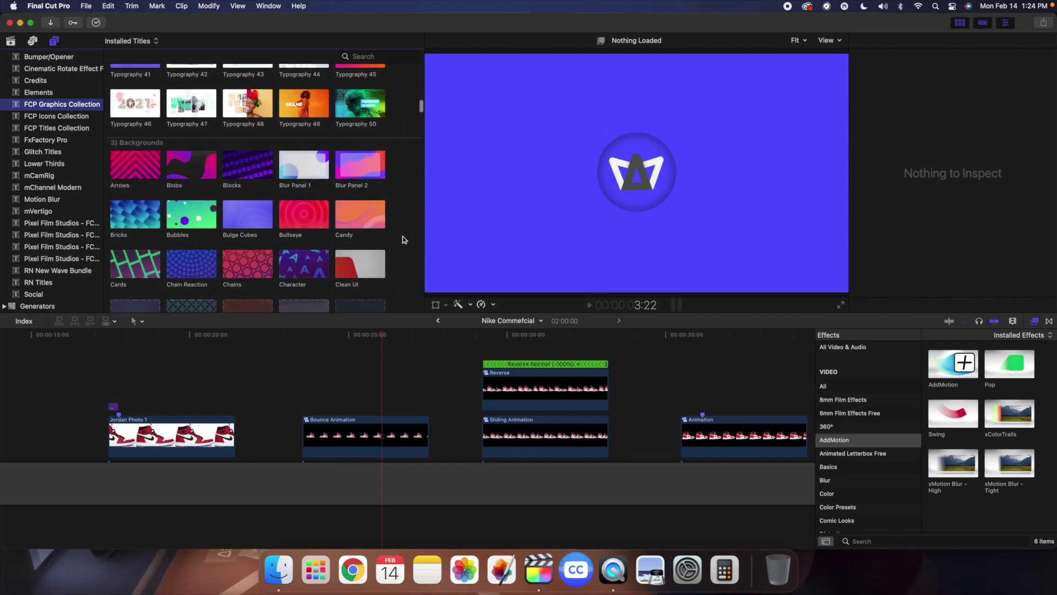
scroll(403, 237, "down", 1)
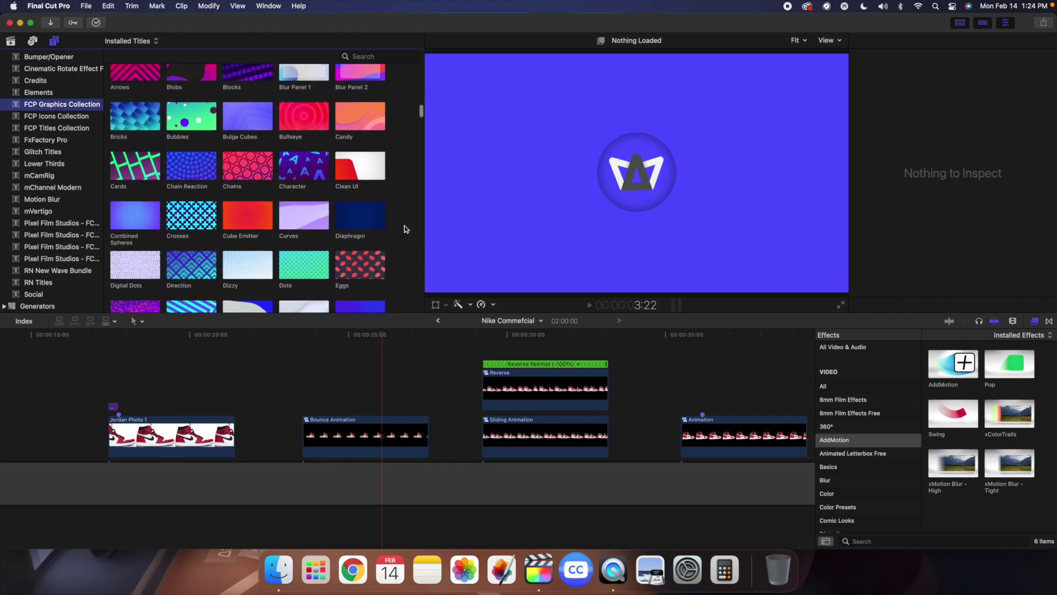
scroll(406, 229, "down", 10)
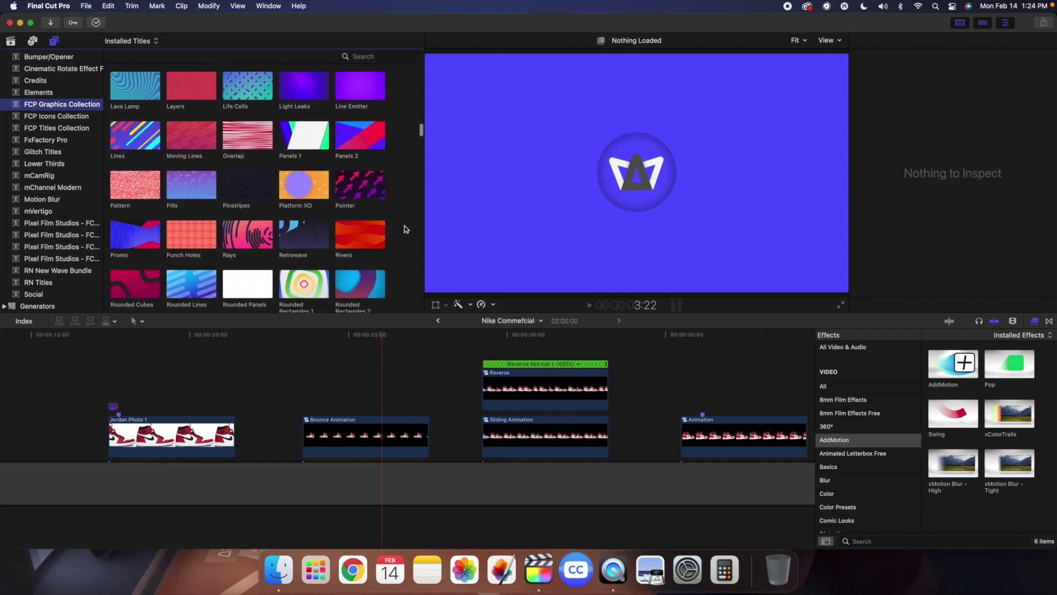
scroll(405, 229, "down", 5)
scroll(405, 229, "down", 2)
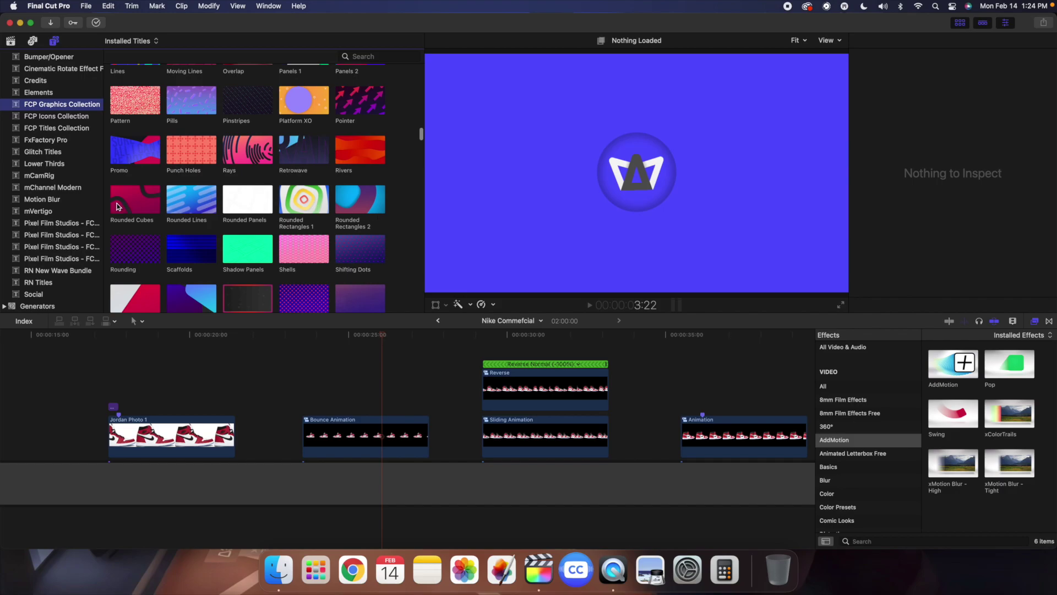
left_click_drag(124, 202, 303, 459)
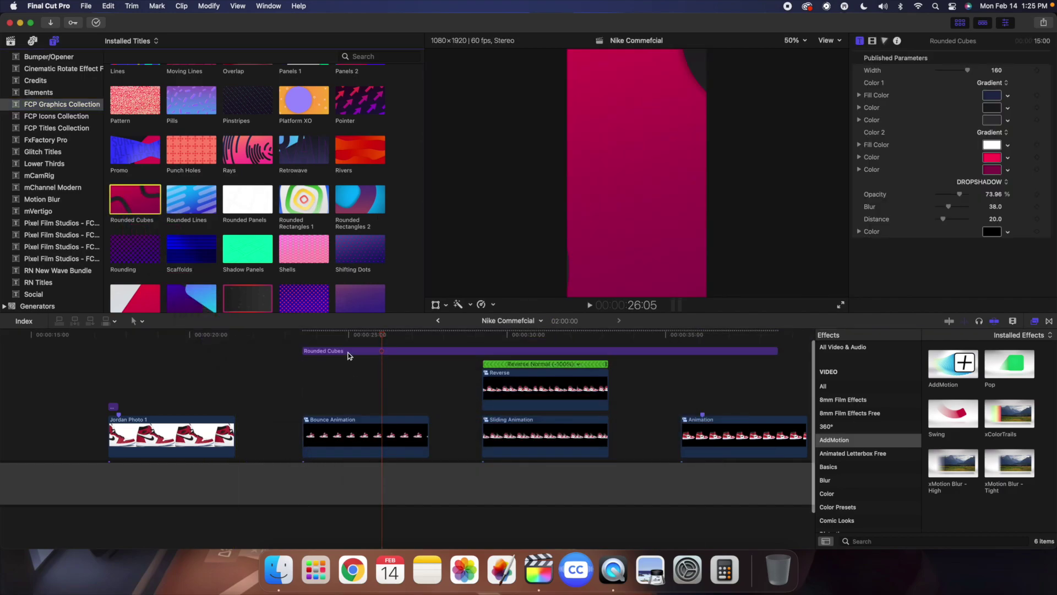
Step: Move Rounded Cubes beneath Bounce Animation and trim its end to the playhead with Option-]
left_click_drag(348, 350, 348, 456)
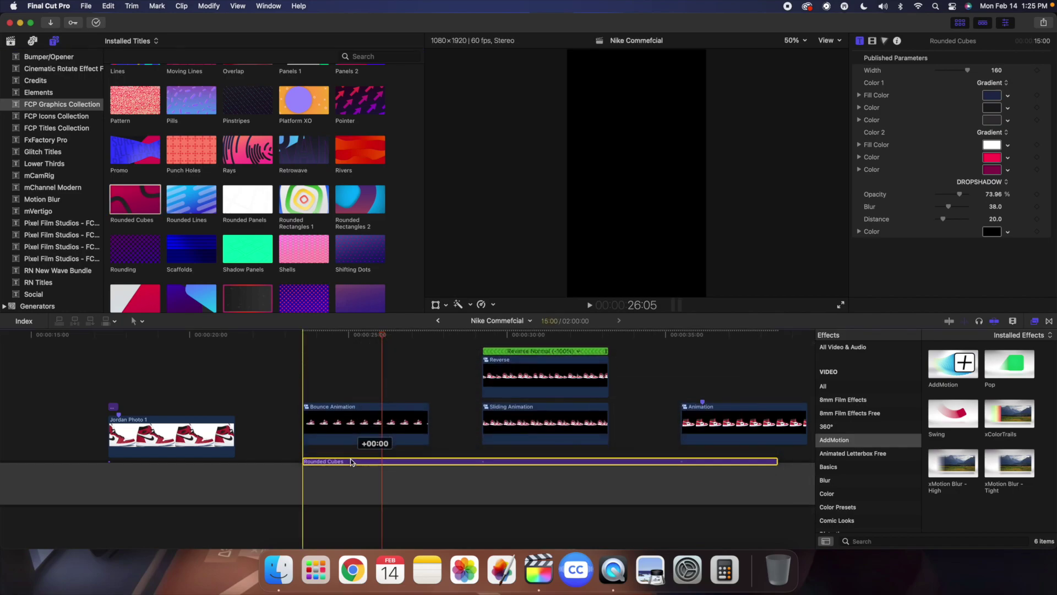
left_click(430, 394)
left_click(432, 454)
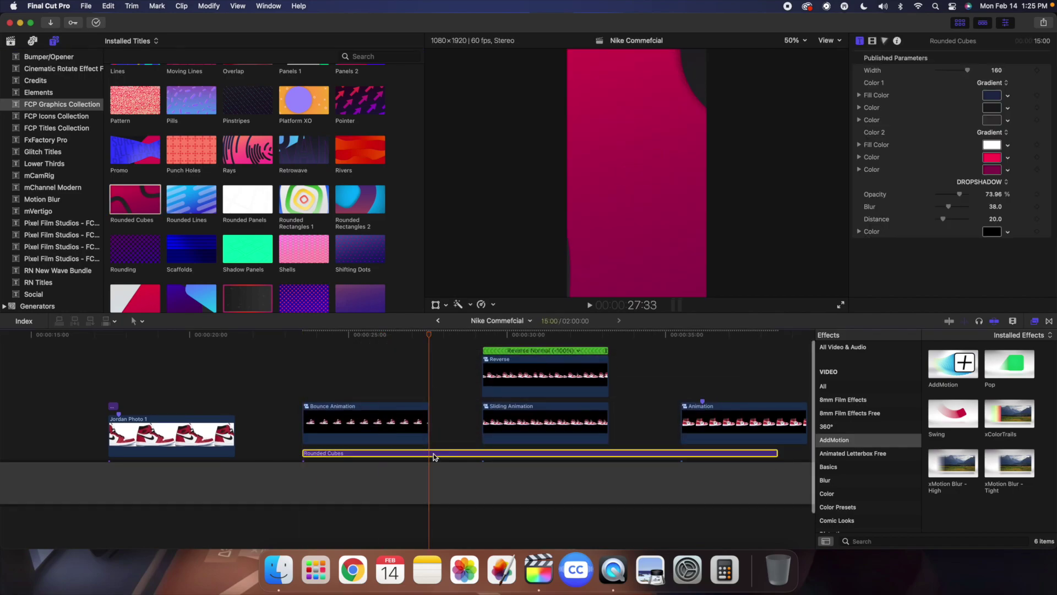
key("alt+bracketright")
left_click(364, 397)
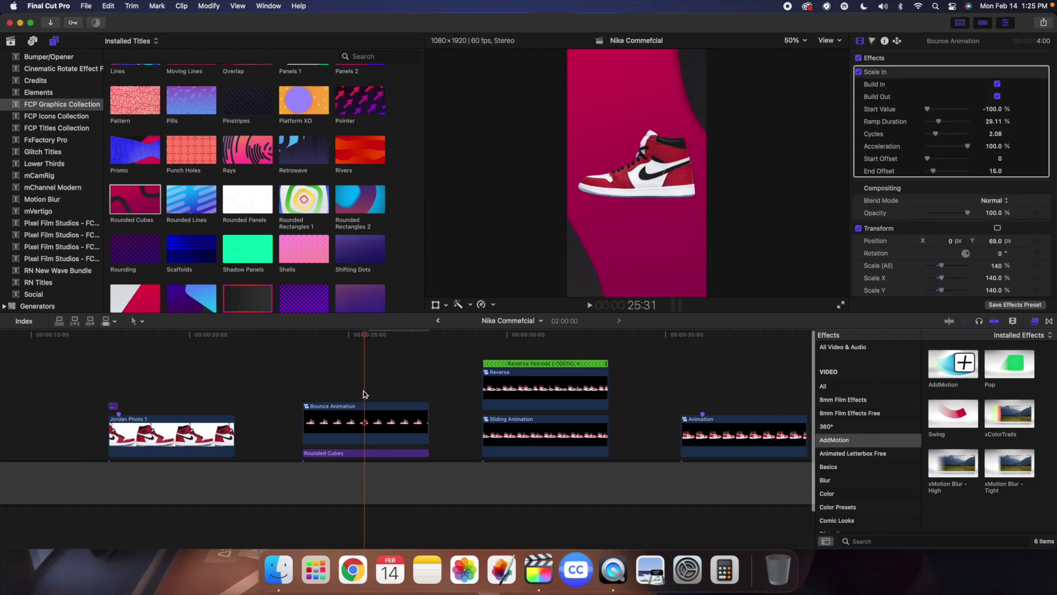
Step: Play the bounce animation over its new background and turn off the shoe's scale-out animation
left_click(304, 383)
key("space")
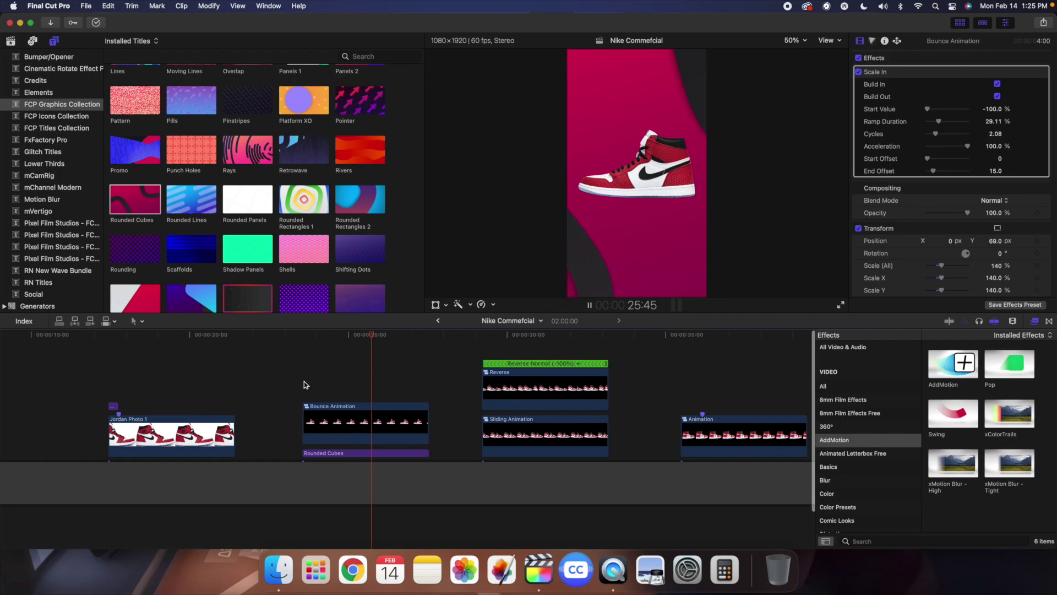
key("space")
left_click(398, 420)
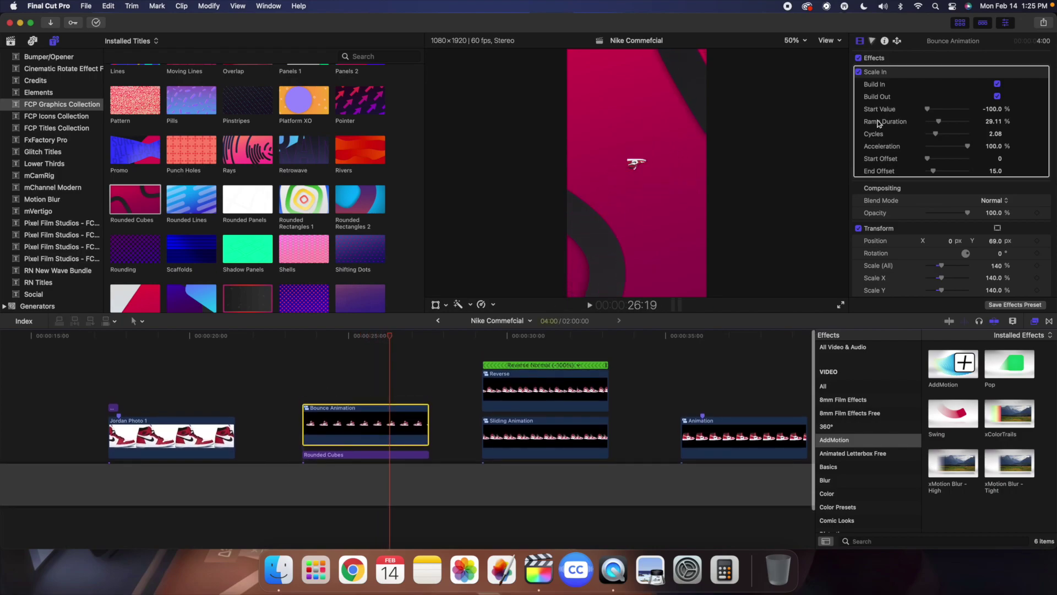
left_click(997, 96)
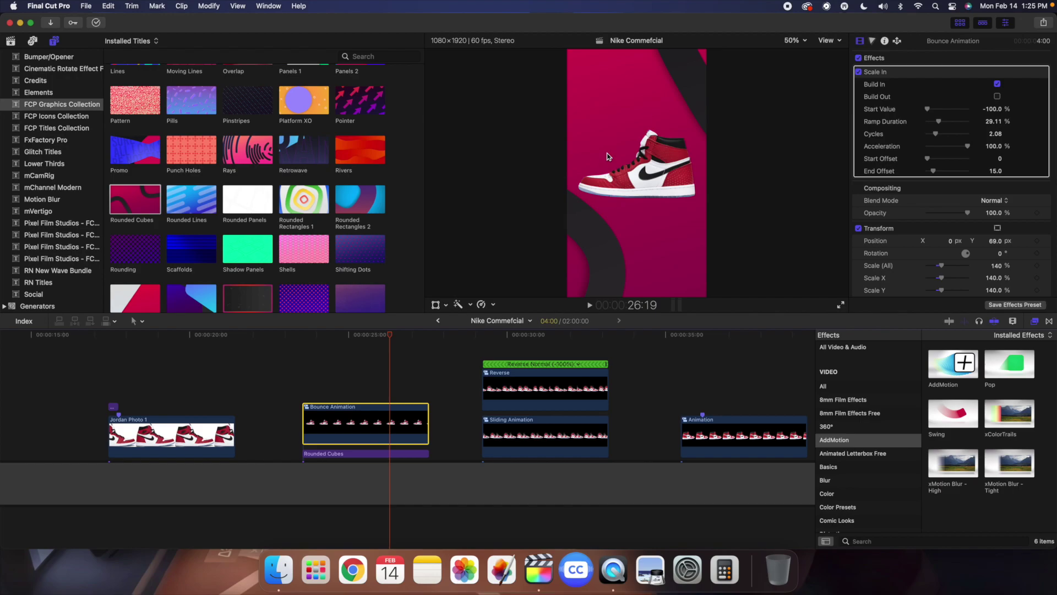
Step: Set the Rounded Cubes Color 1 gradient colours to red sampled from the shoe
left_click(372, 455)
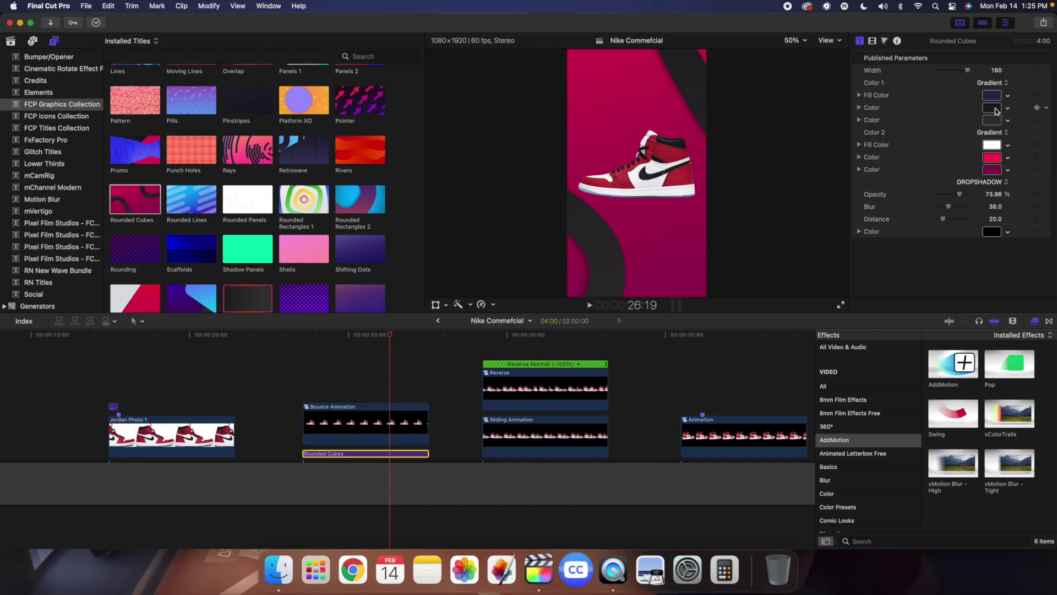
left_click(995, 112)
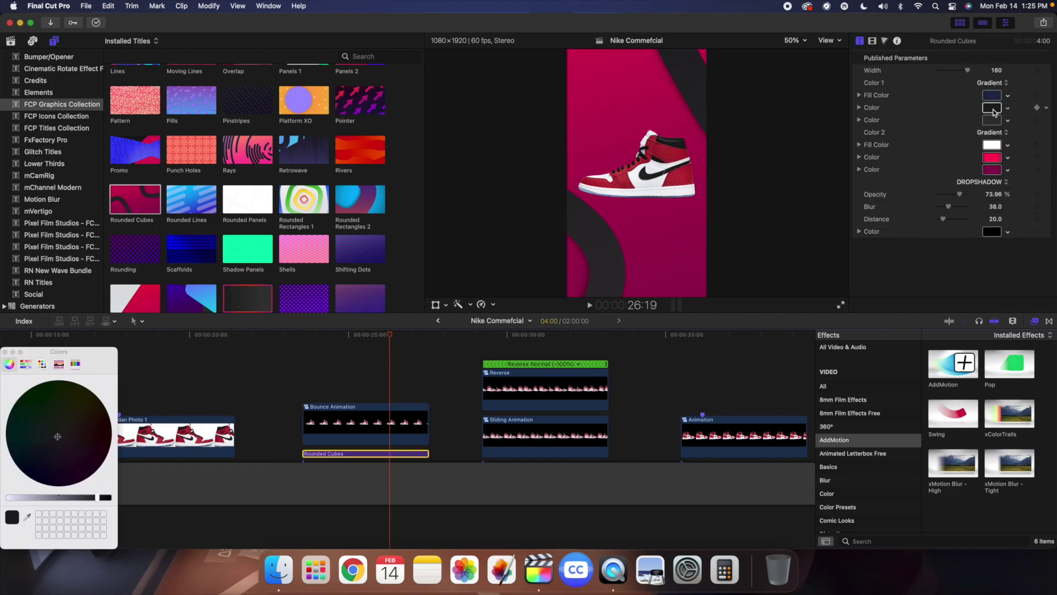
left_click(27, 517)
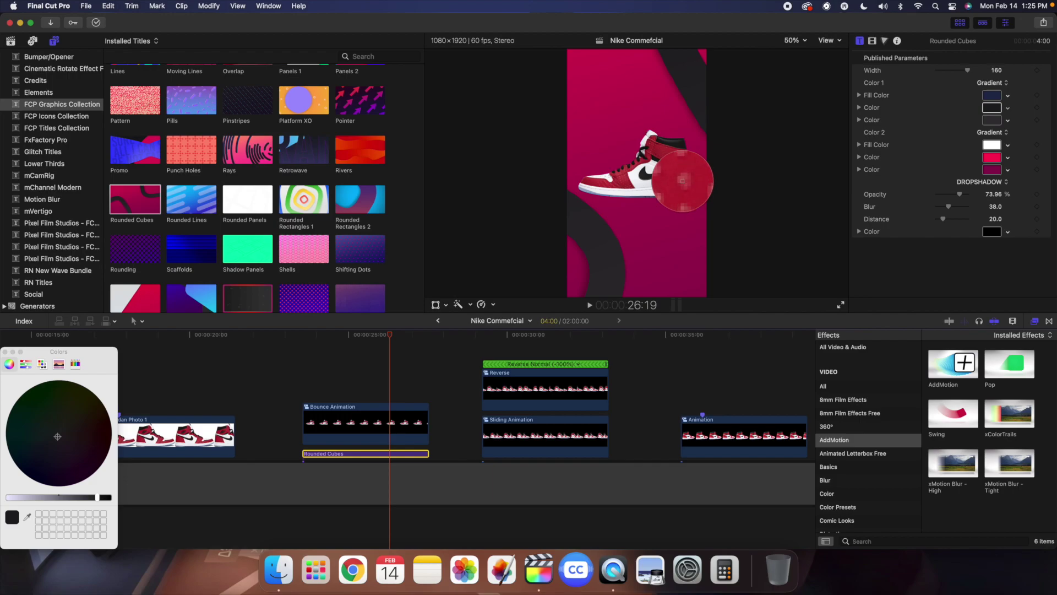
left_click(682, 172)
left_click(992, 120)
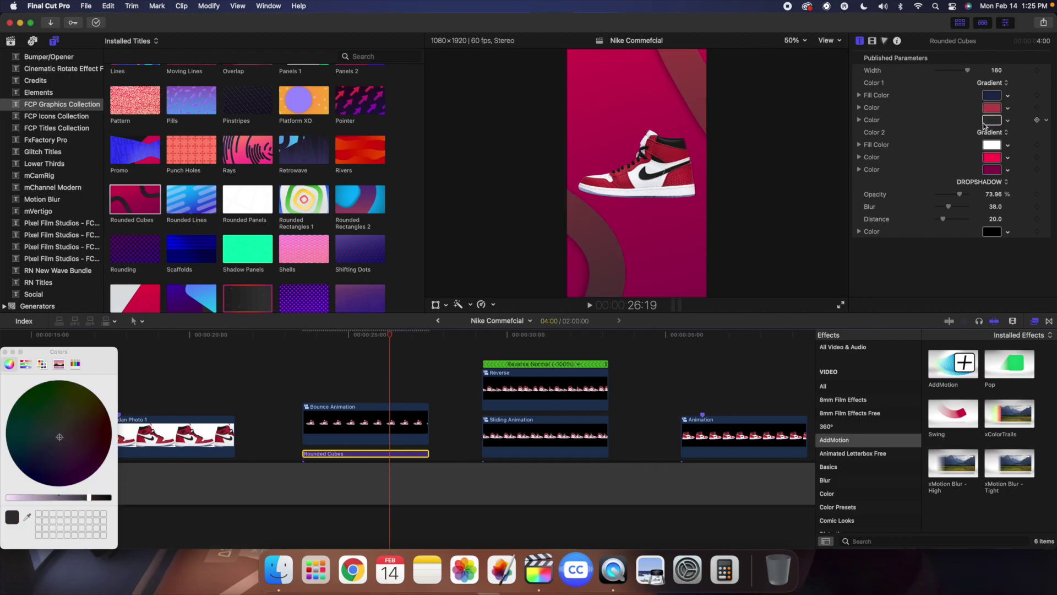
left_click(27, 517)
left_click(679, 178)
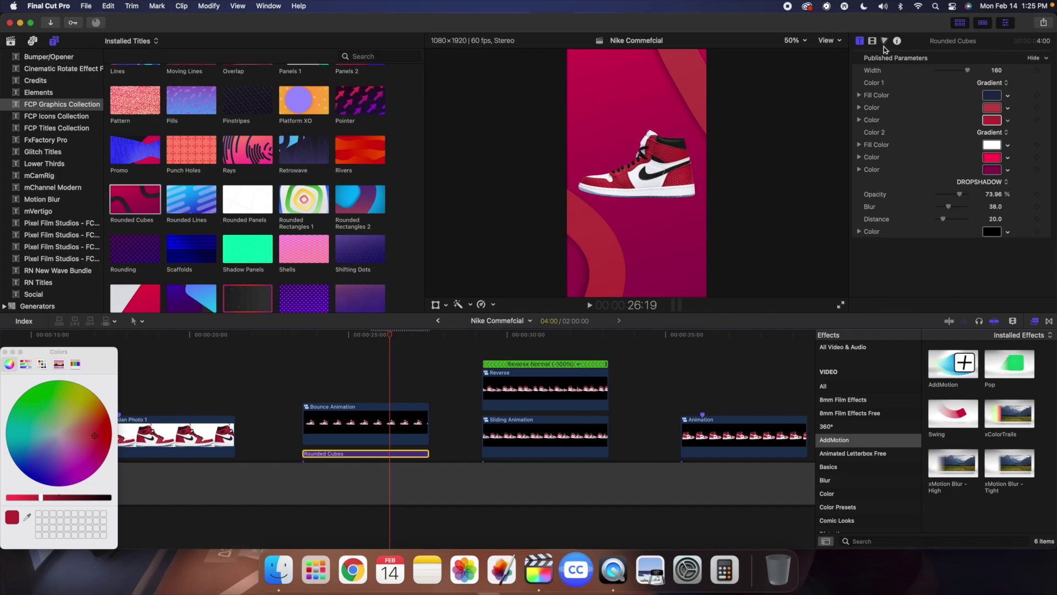
left_click(993, 99)
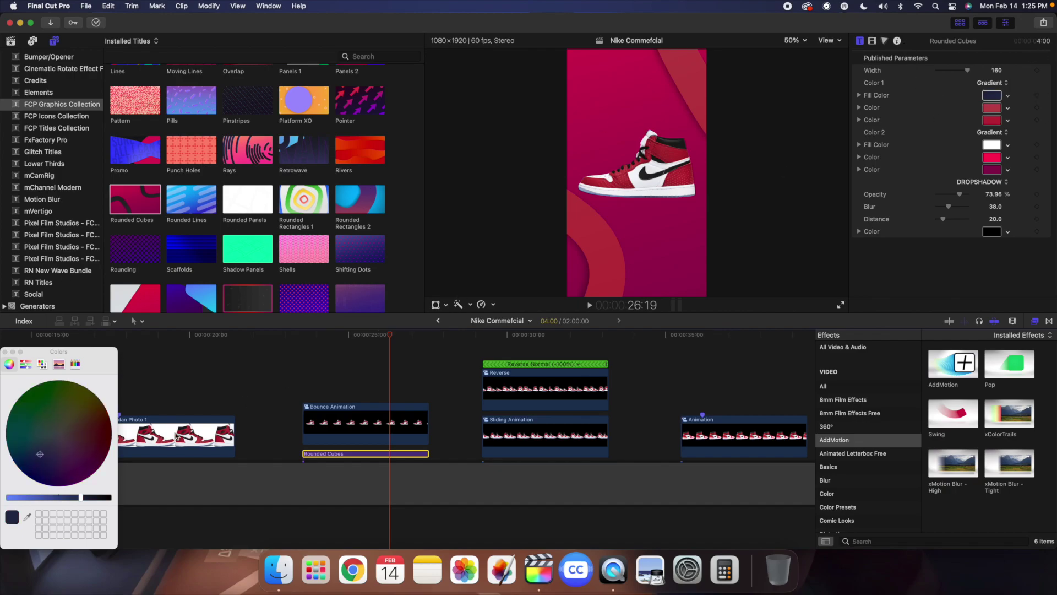
left_click(26, 516)
left_click(680, 176)
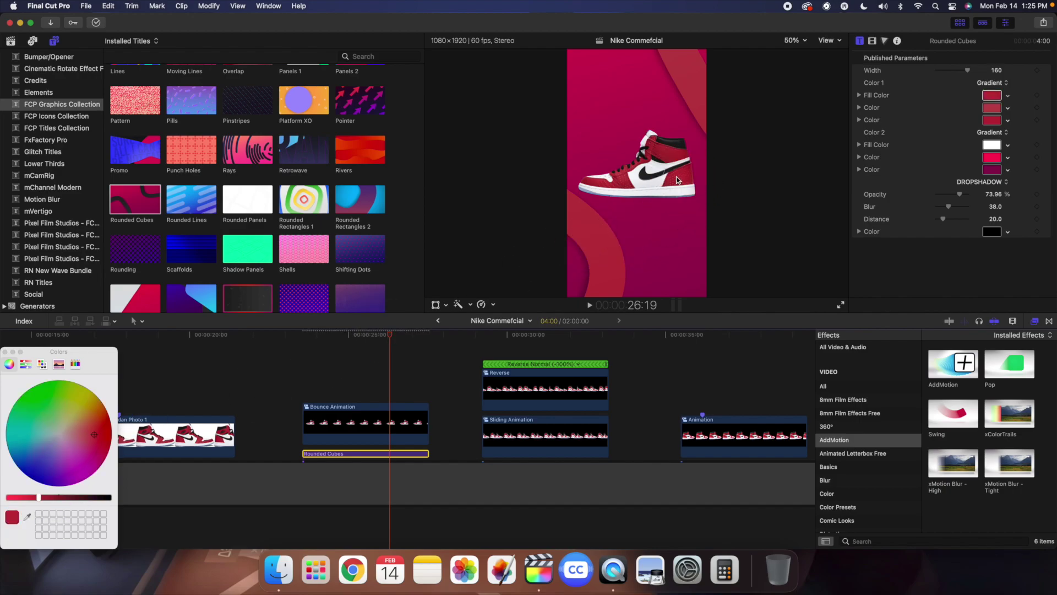
left_click(5, 352)
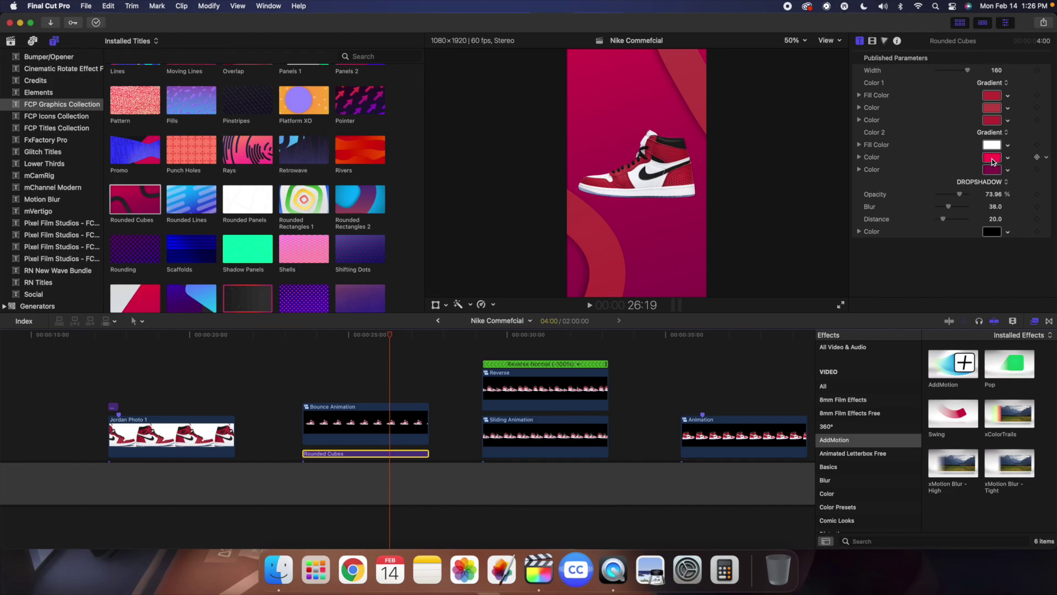
Step: Sample near-white and light grey from the shoe for the Color 2 gradient colours
left_click(993, 160)
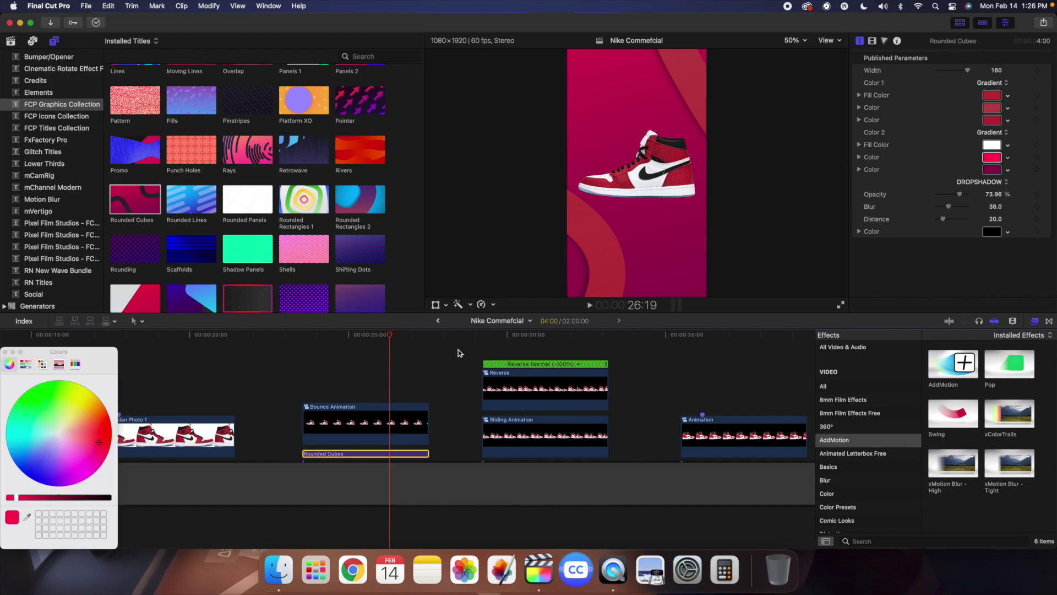
left_click(26, 516)
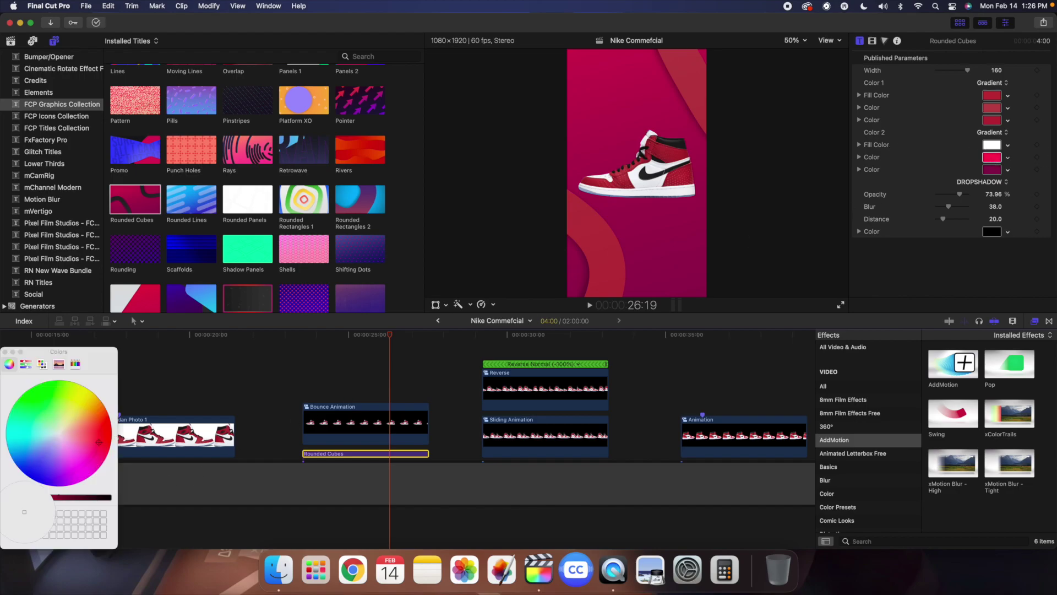
left_click(641, 192)
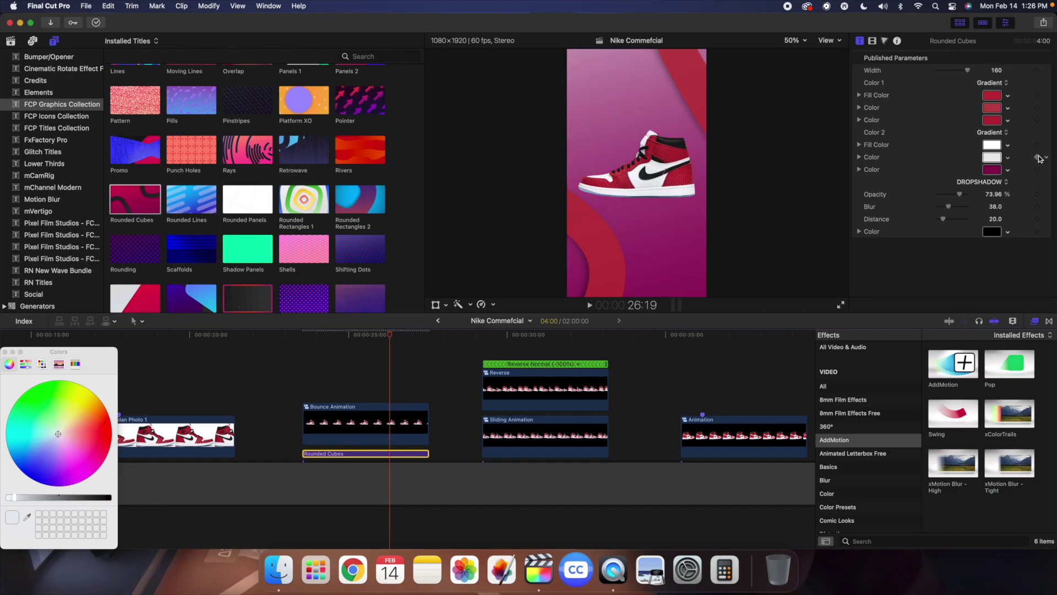
left_click(991, 169)
left_click(26, 516)
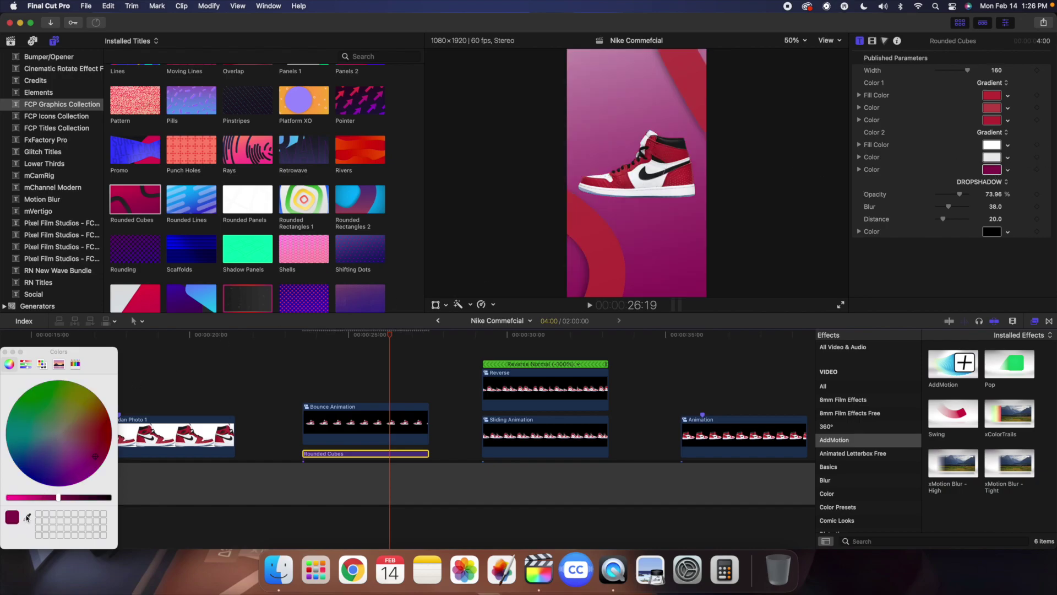
left_click(653, 187)
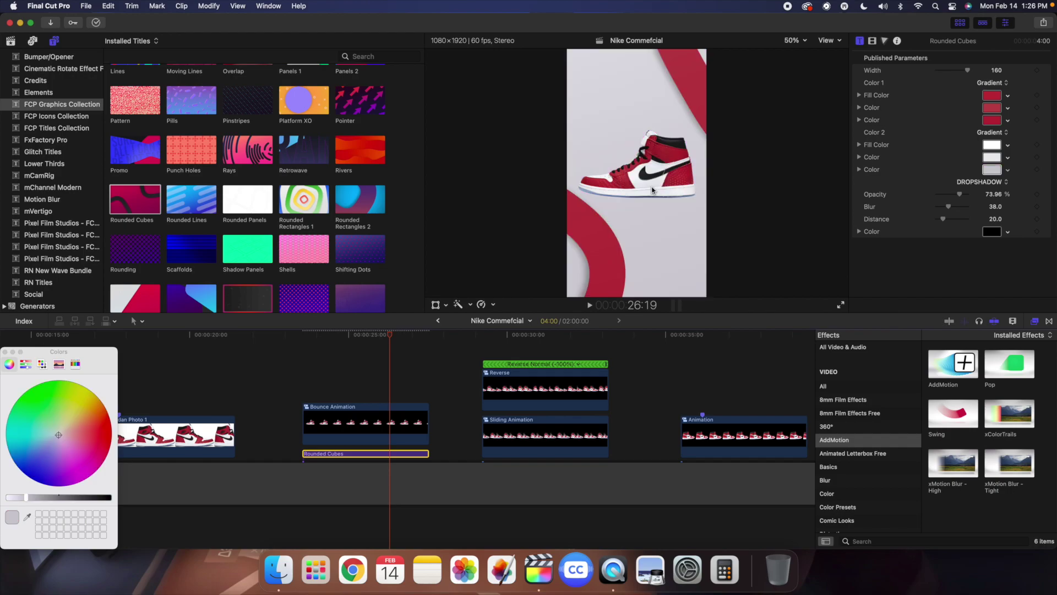
left_click(5, 352)
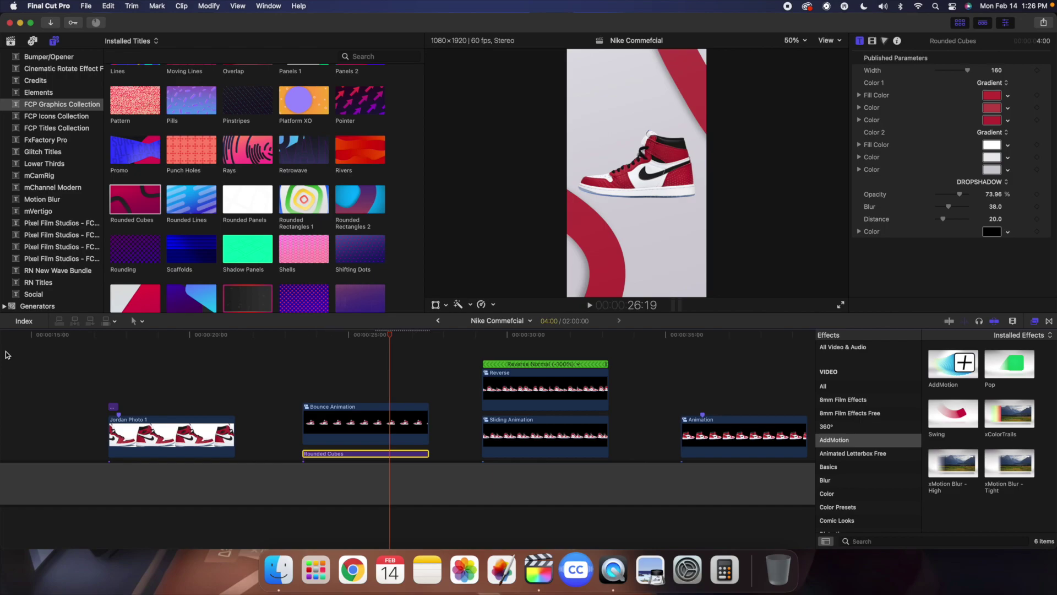
left_click(303, 382)
key("space")
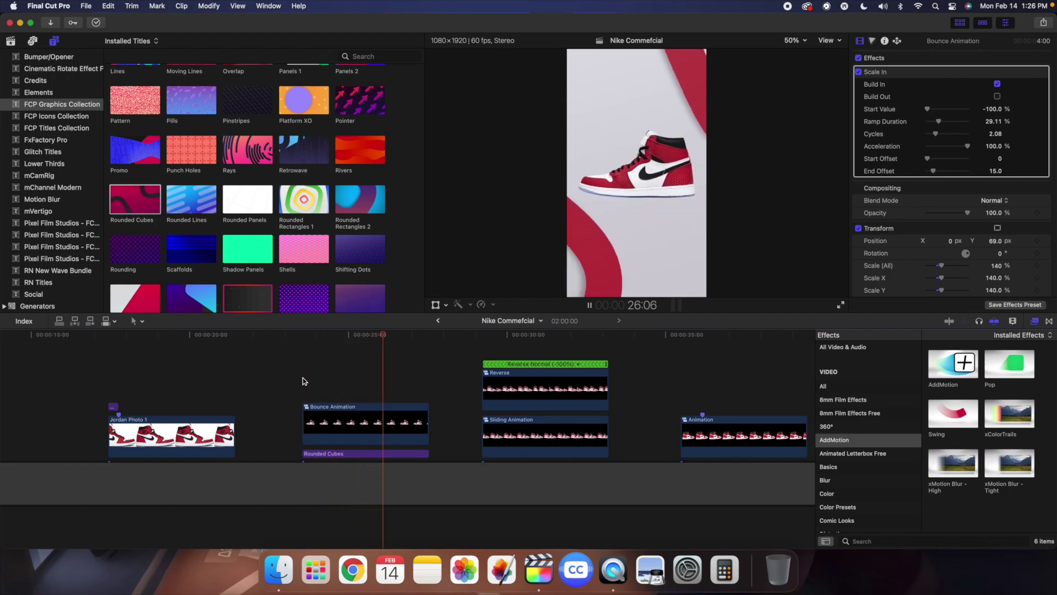
left_click(303, 381)
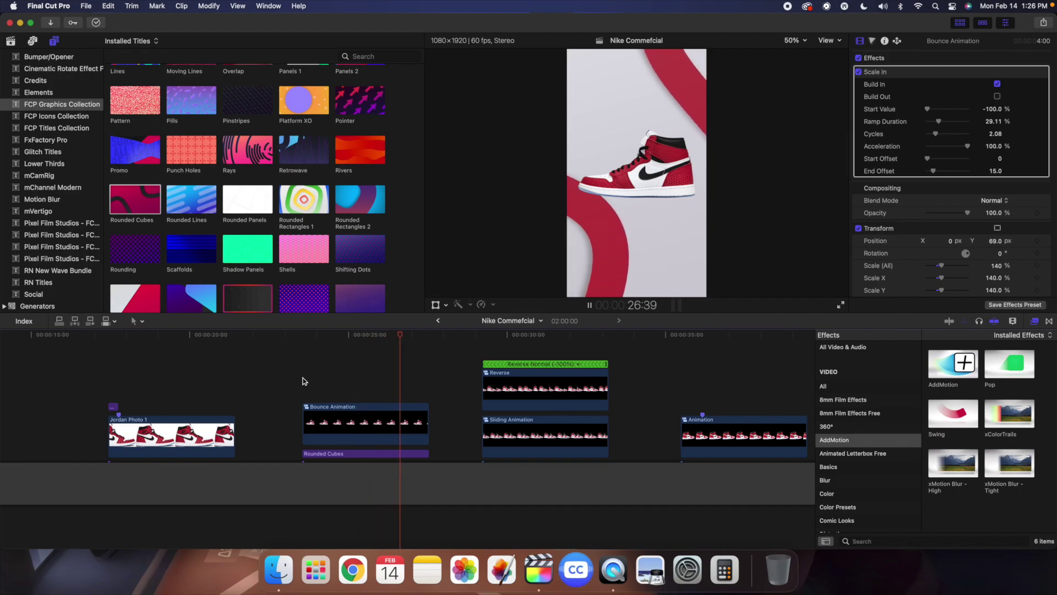
key("space")
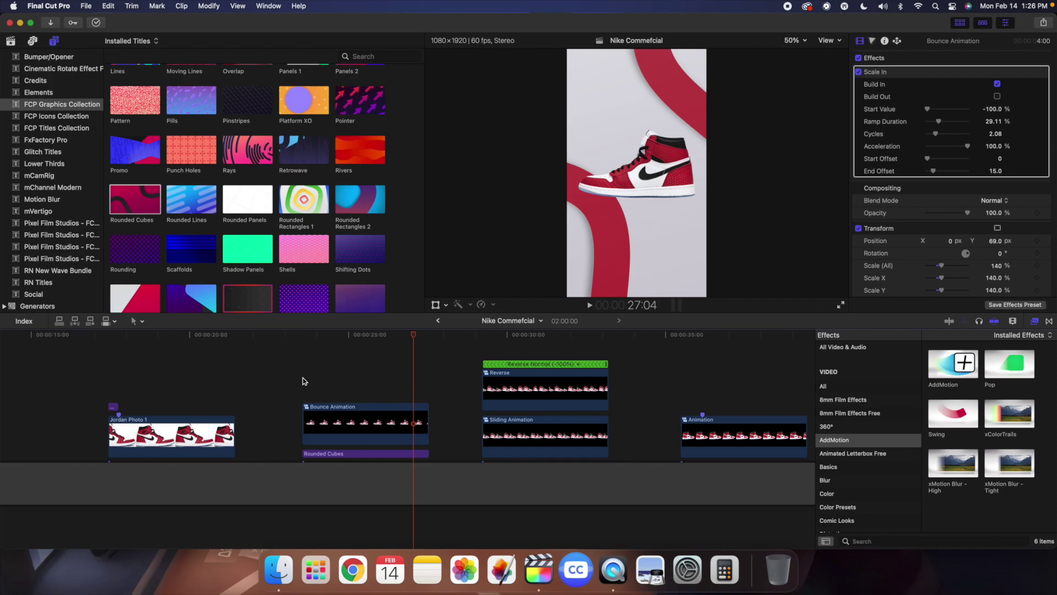
scroll(560, 386, "right", 10)
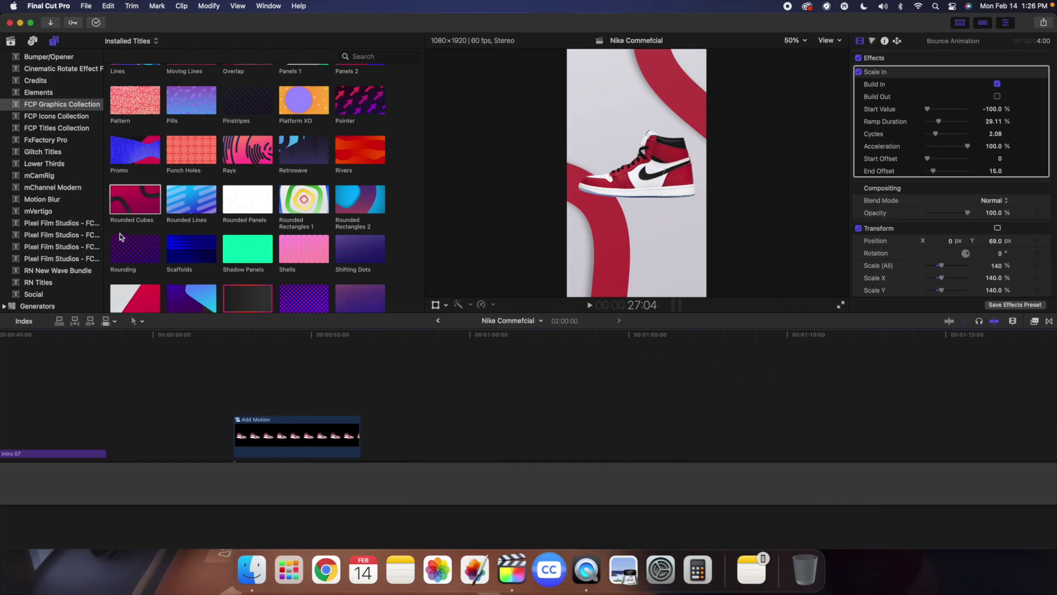
Step: Browse mChannel Modern and FCP Graphics Collection, ending on the FCP Titles Collection
left_click(82, 190)
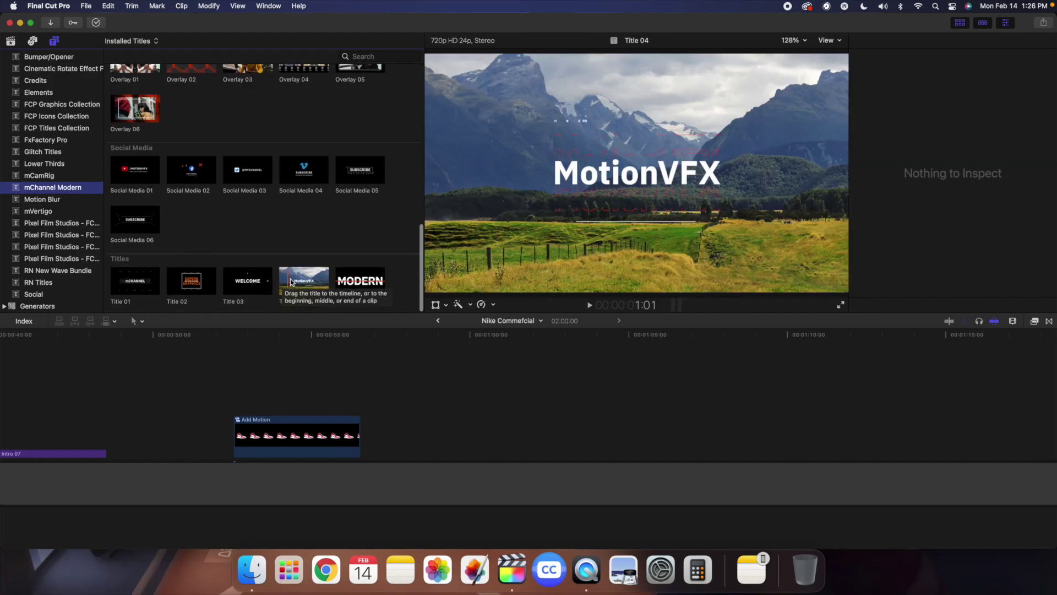
left_click(43, 104)
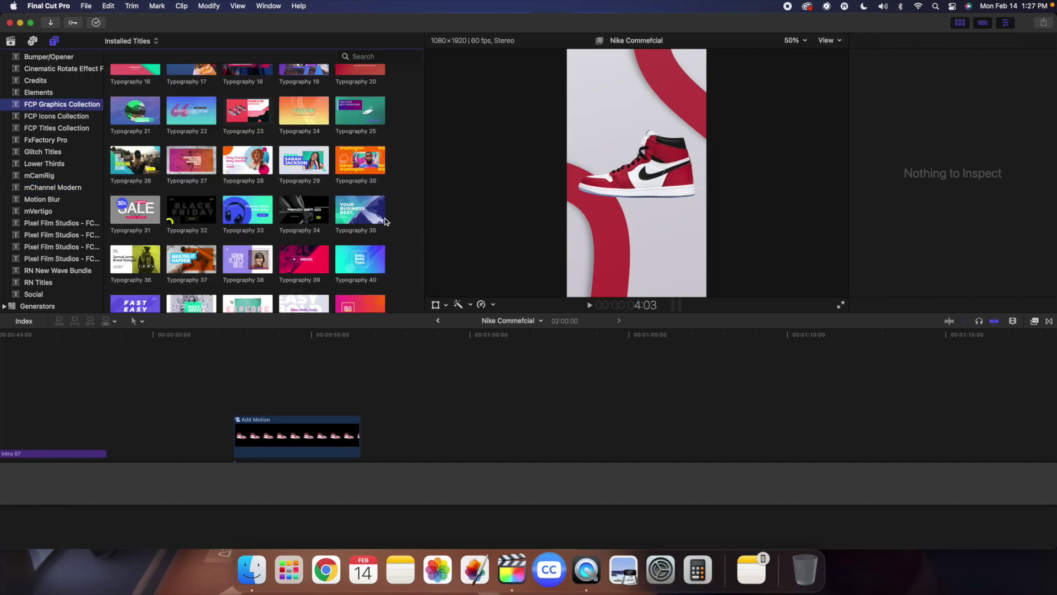
scroll(385, 222, "up", 10)
left_click(76, 130)
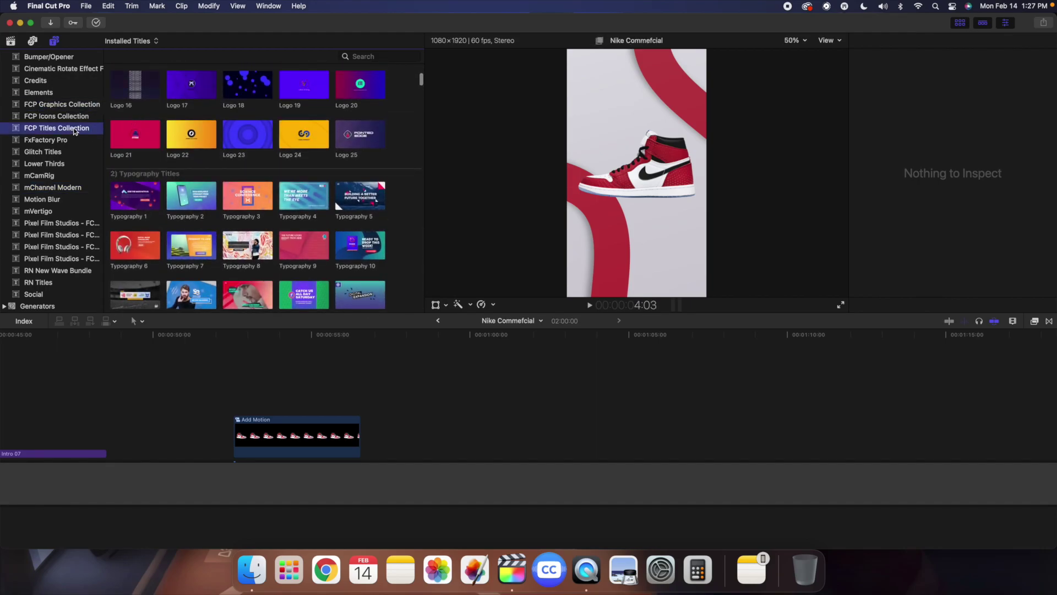
scroll(395, 173, "down", 6)
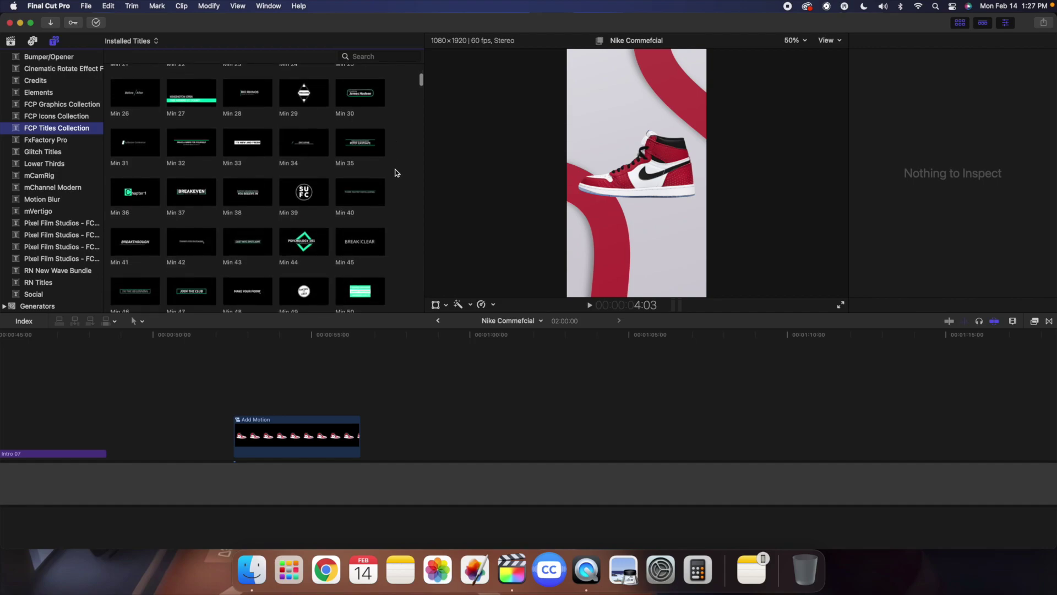
scroll(395, 174, "up", 5)
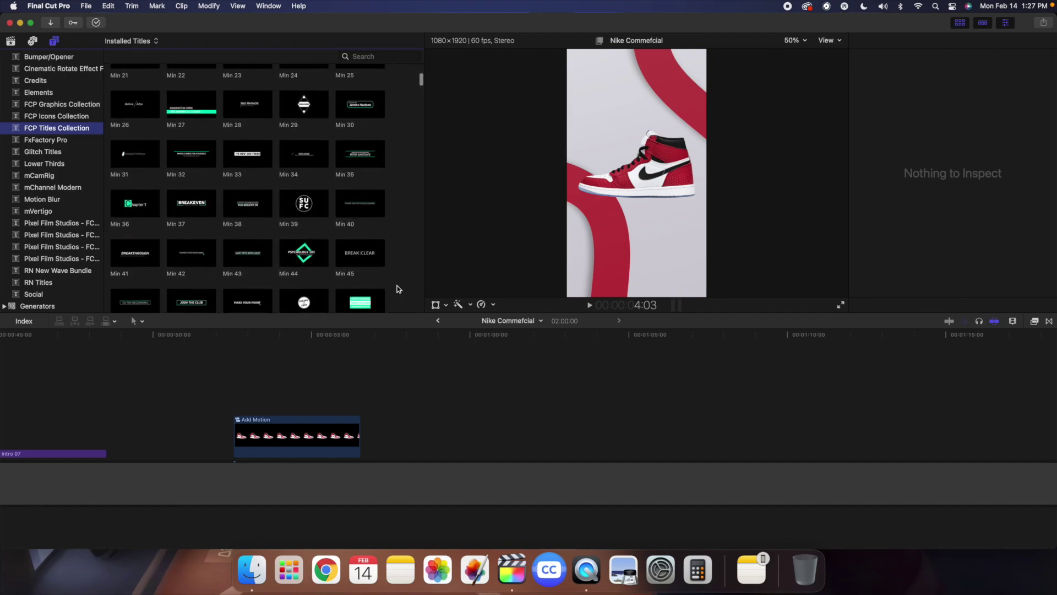
Step: Place the playhead at 59:00 in the empty gap and zoom the timeline in
left_click(435, 399)
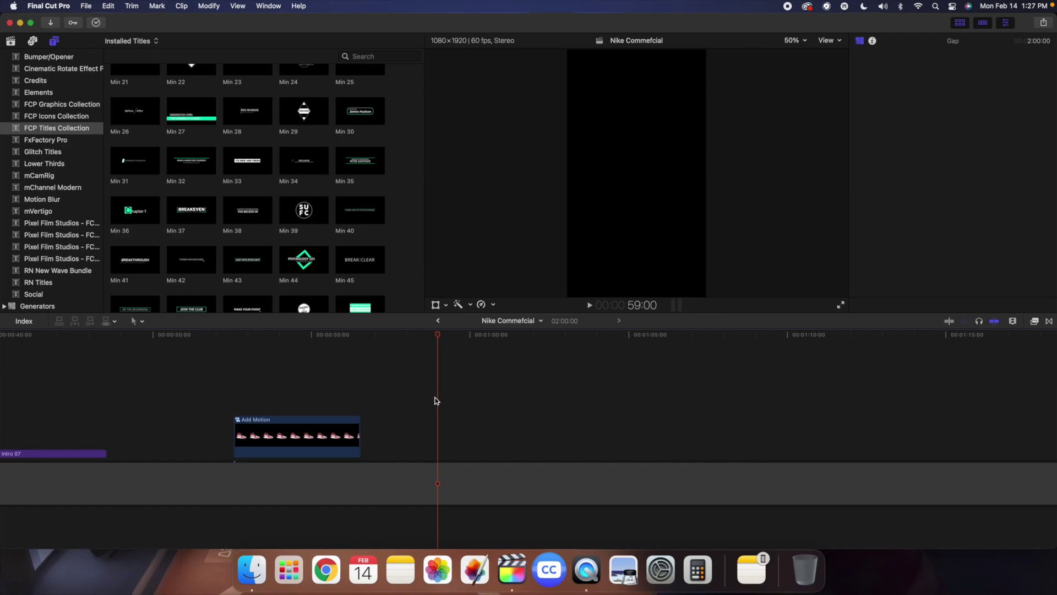
key("super+equal")
scroll(436, 400, "right", 5)
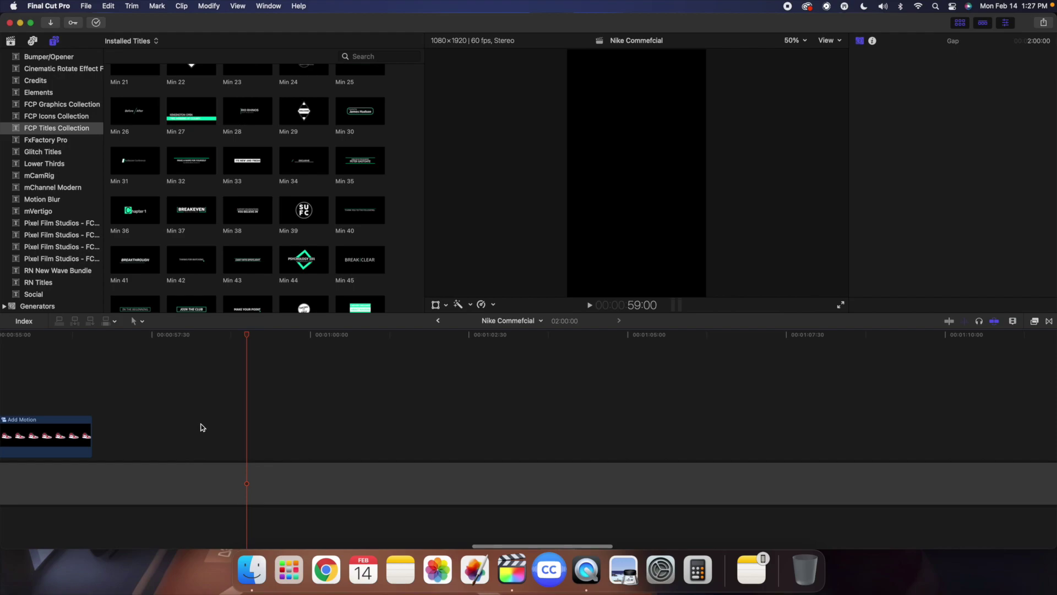
Step: Insert a Basic Title at 59:00 with Control+T and drag its end so it lasts 6:16
key("ctrl+t")
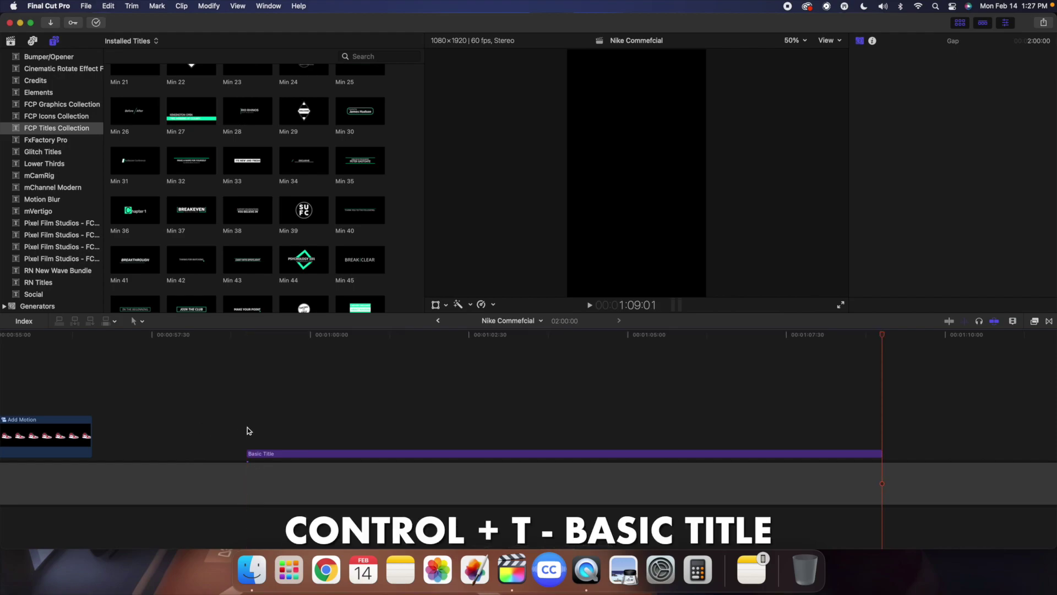
left_click(247, 431)
left_click(276, 455)
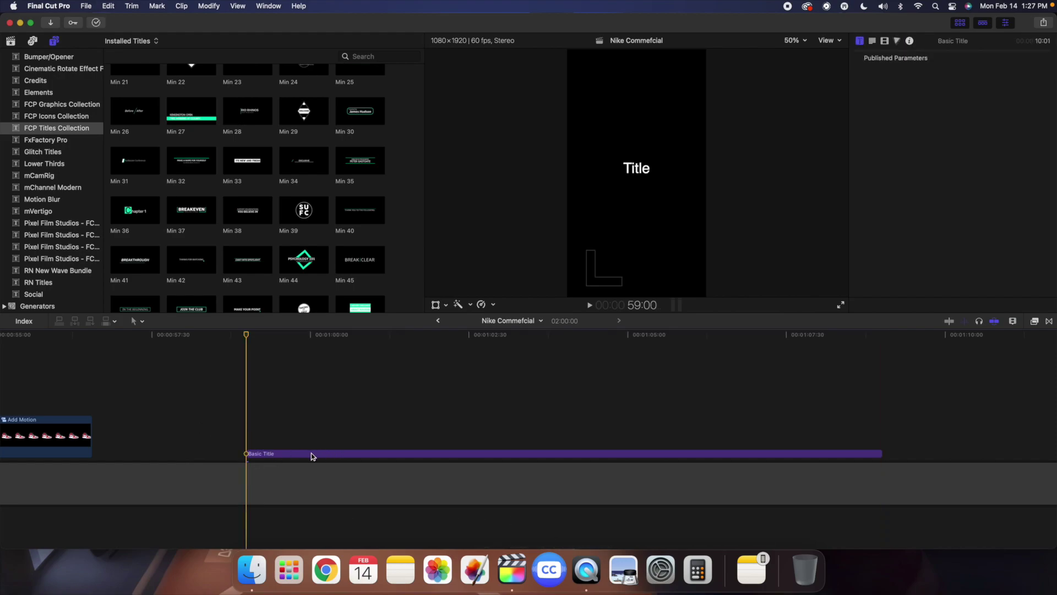
left_click_drag(878, 455, 642, 455)
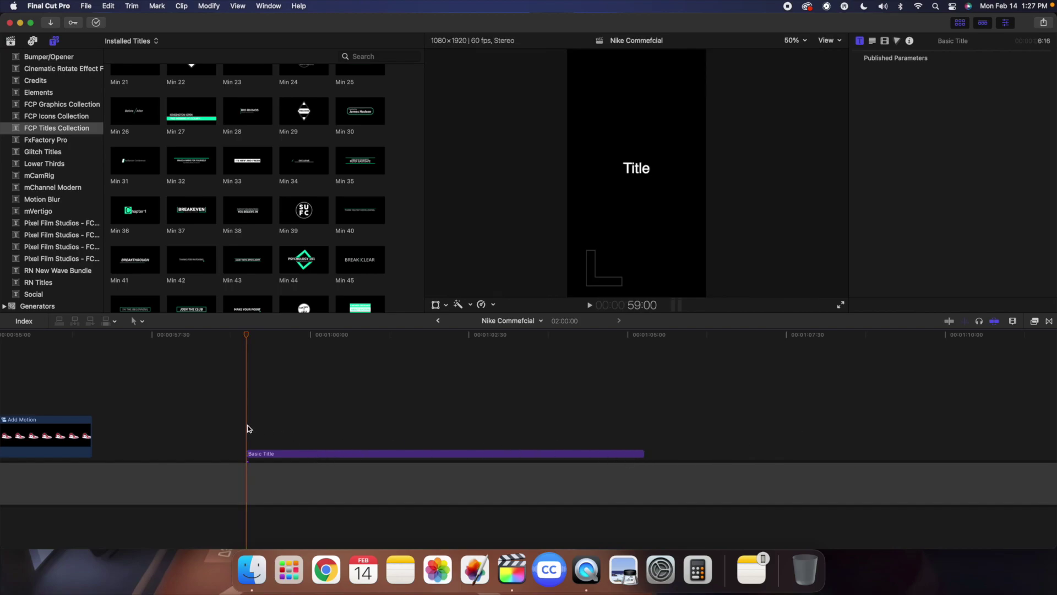
left_click(269, 455)
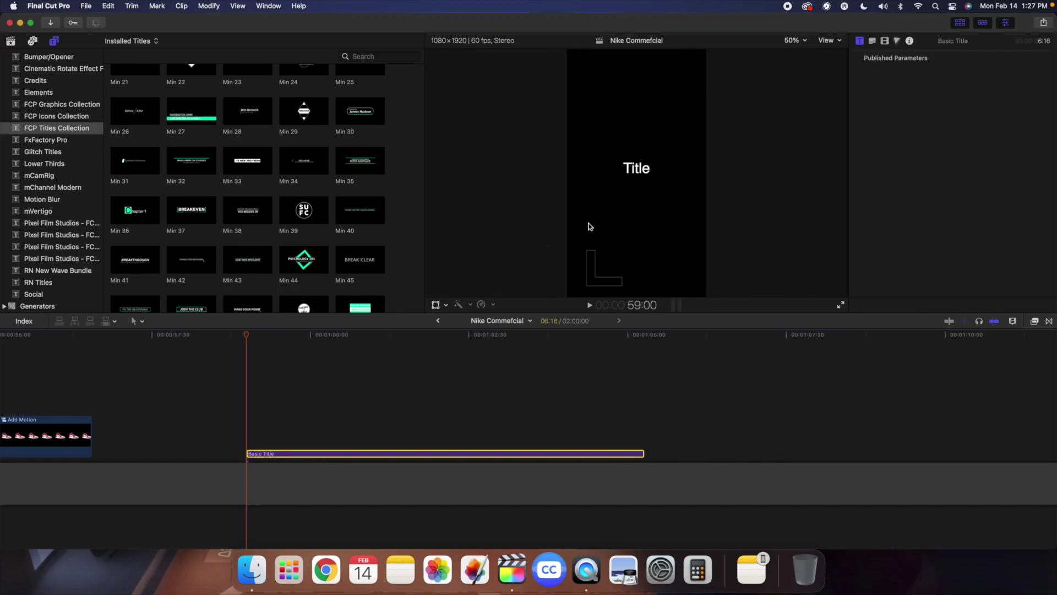
Step: Change the title text to 'JORDAN 1' in Futura Condensed ExtraBold at size 121
left_click(873, 42)
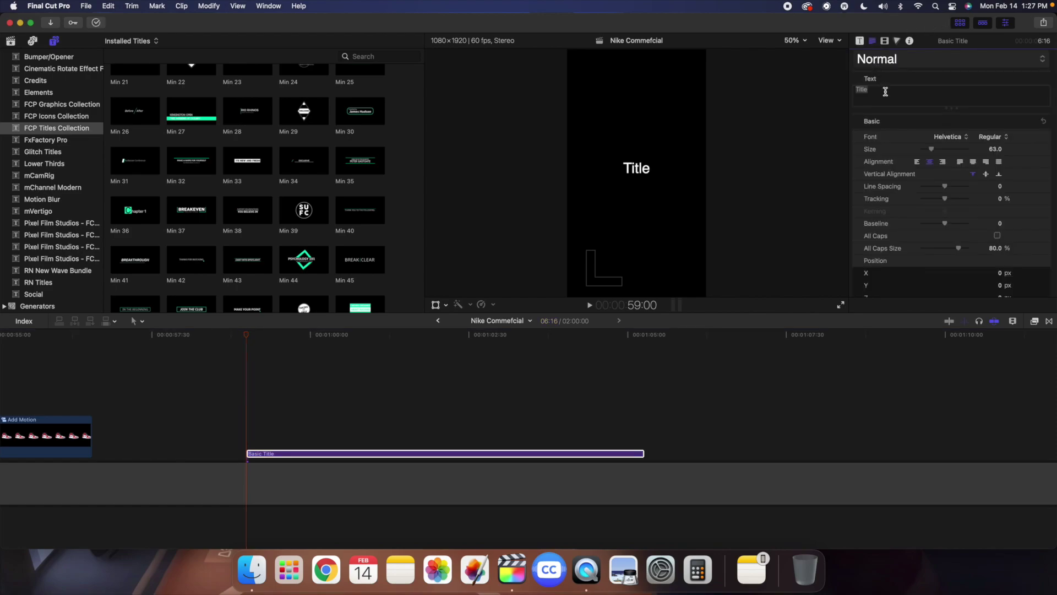
type("JORDAN 1")
left_click(948, 140)
scroll(942, 132, "up", 10)
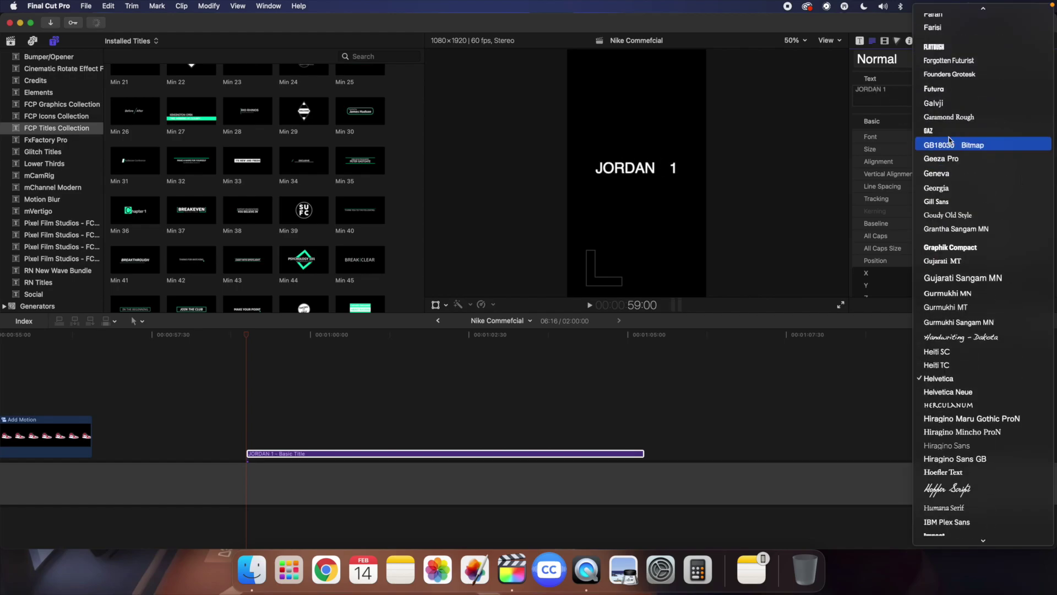
left_click(935, 89)
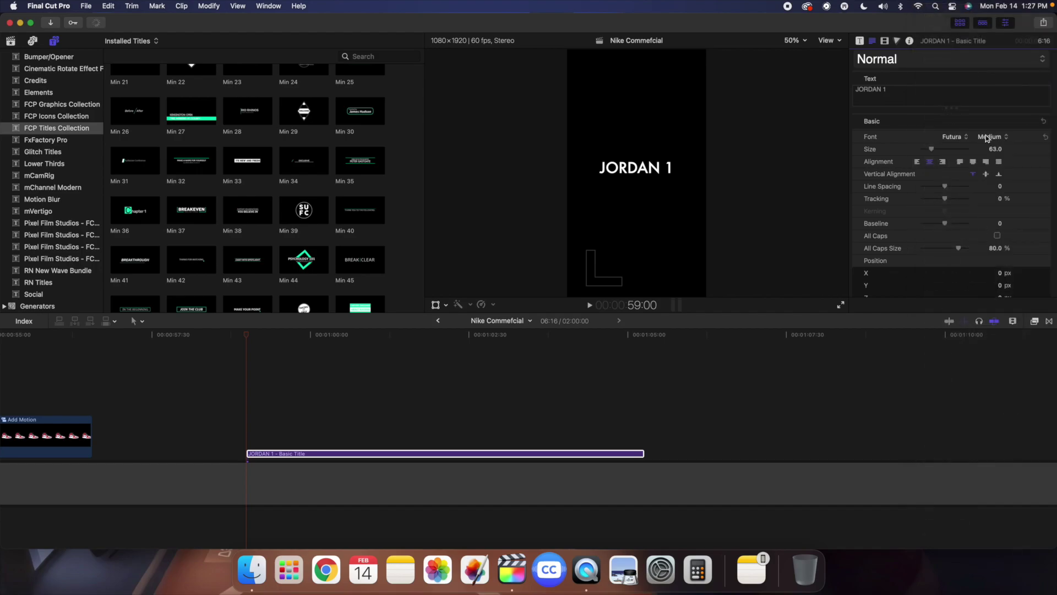
left_click(986, 137)
left_click(1013, 193)
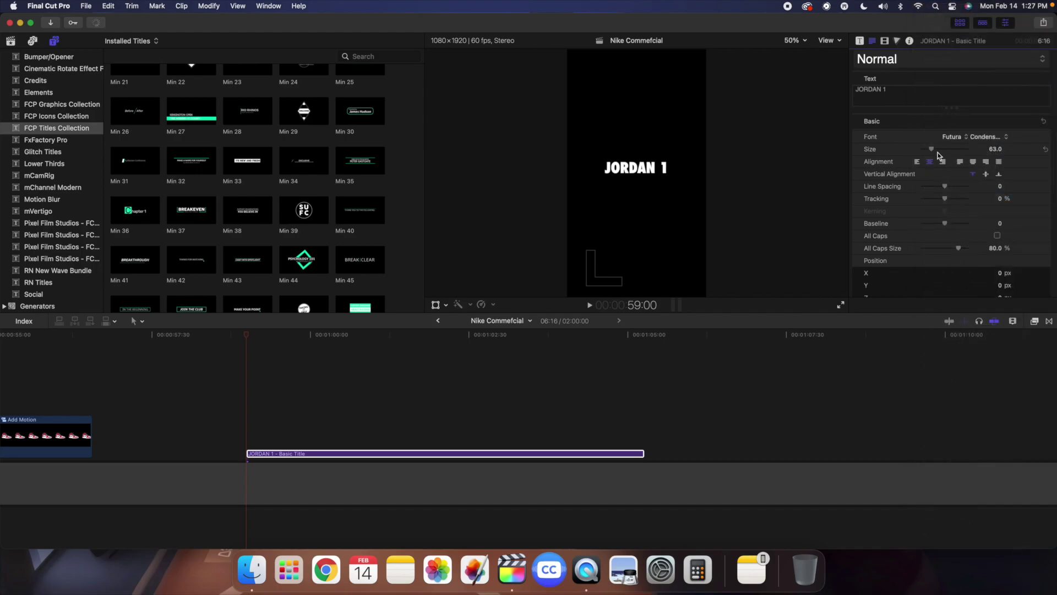
left_click_drag(933, 149, 943, 148)
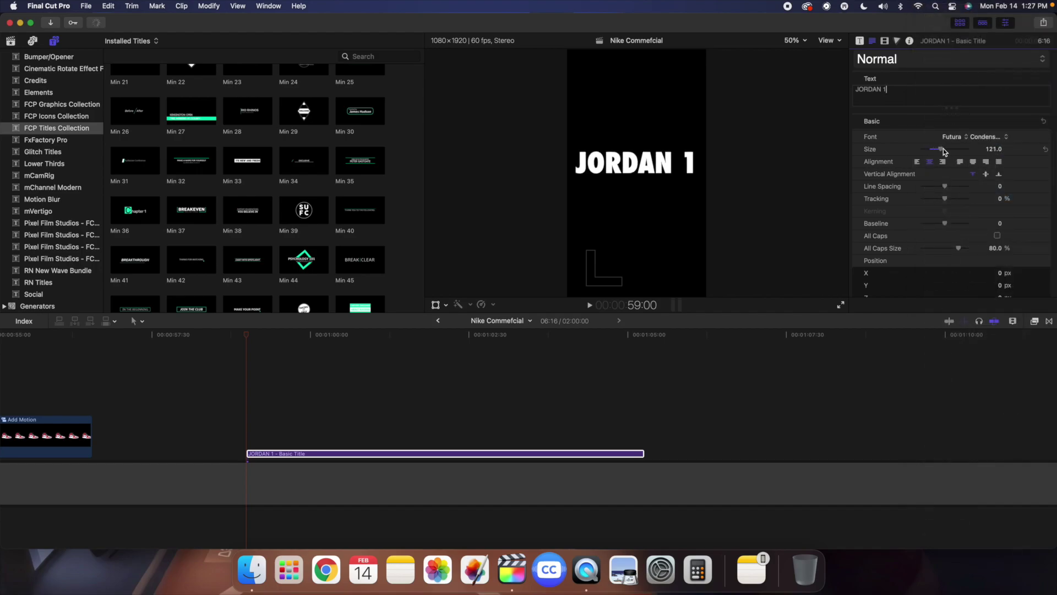
scroll(943, 153, "down", 5)
Step: Give the JORDAN 1 text a white outline and turn off its fill
scroll(943, 153, "down", 3)
left_click(858, 259)
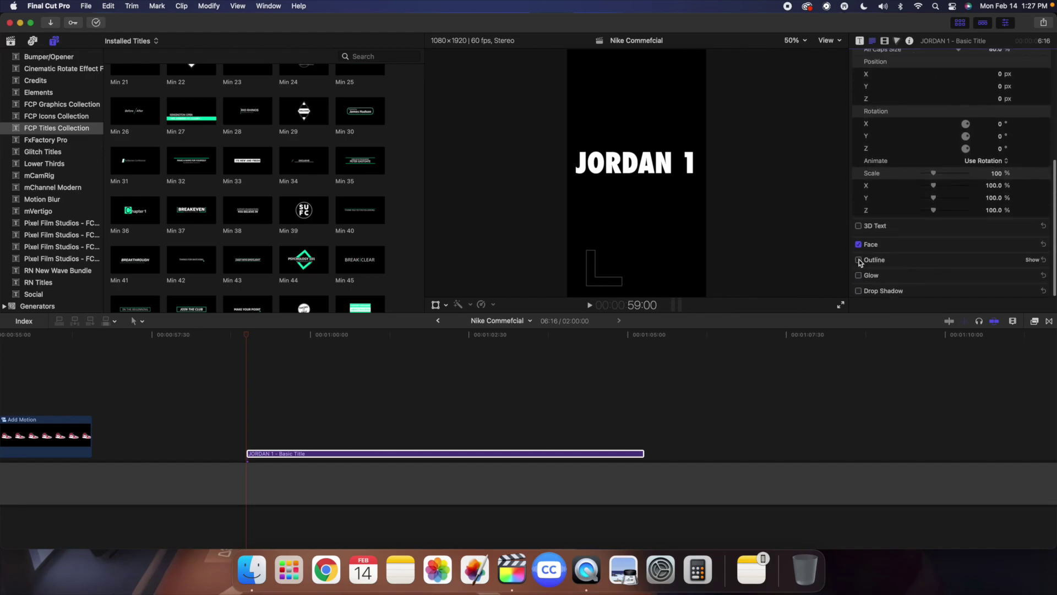
left_click(858, 245)
left_click(1033, 259)
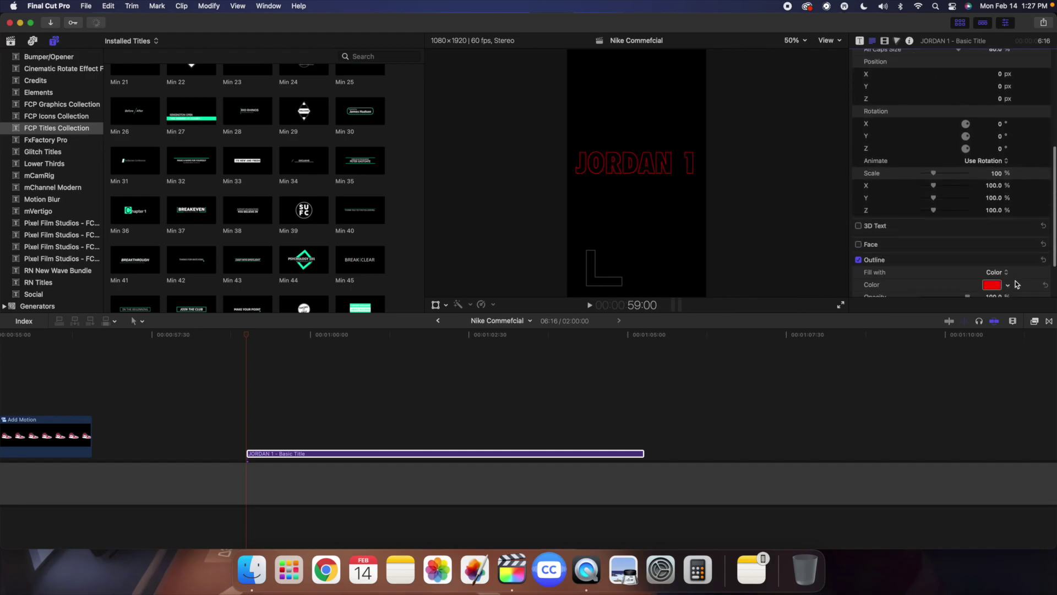
left_click(1010, 287)
left_click(926, 300)
left_click(1007, 272)
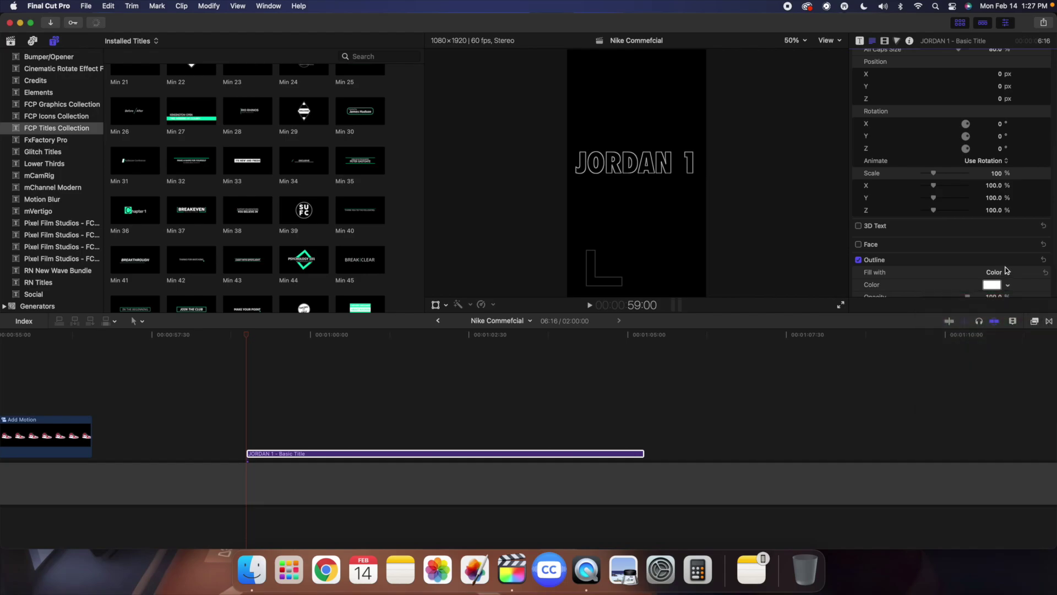
left_click(1032, 260)
scroll(963, 220, "up", 5)
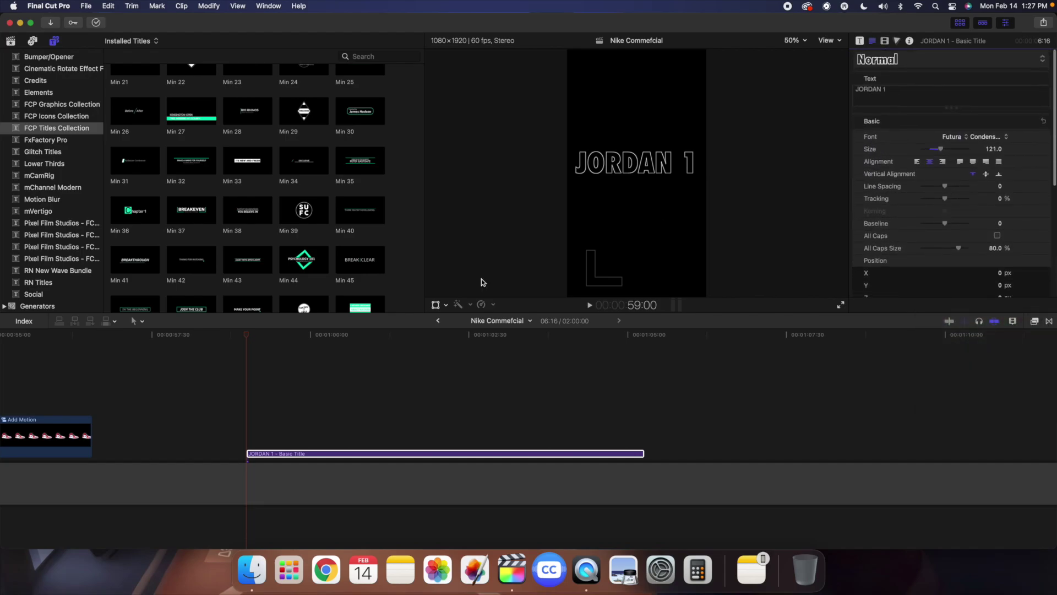
Step: Zoom in, step the playhead a few frames into the title, and try copying the clip
key("super+equal")
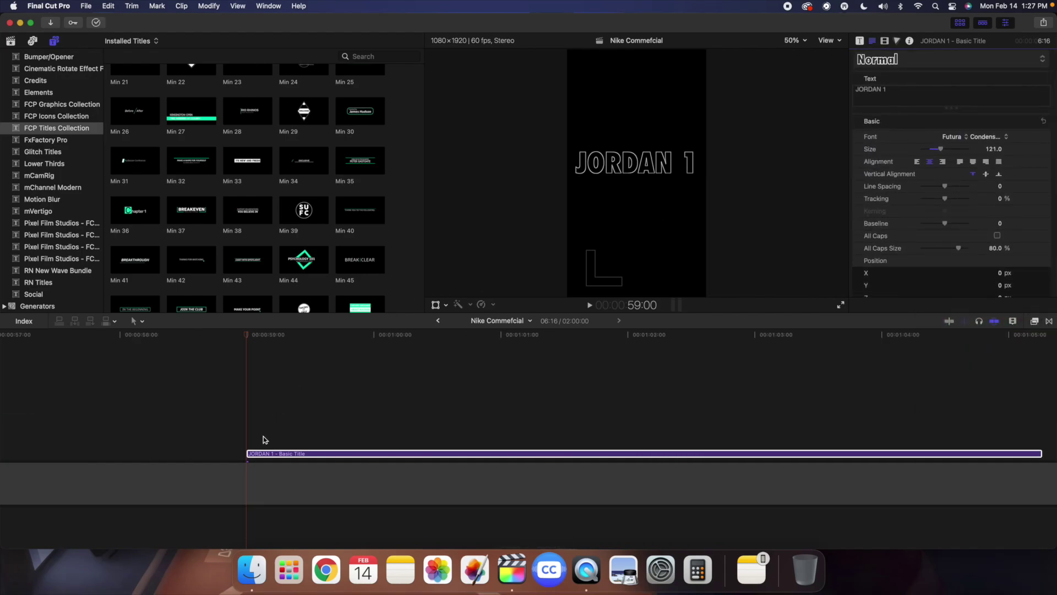
key("super+equal")
key("super+equal")
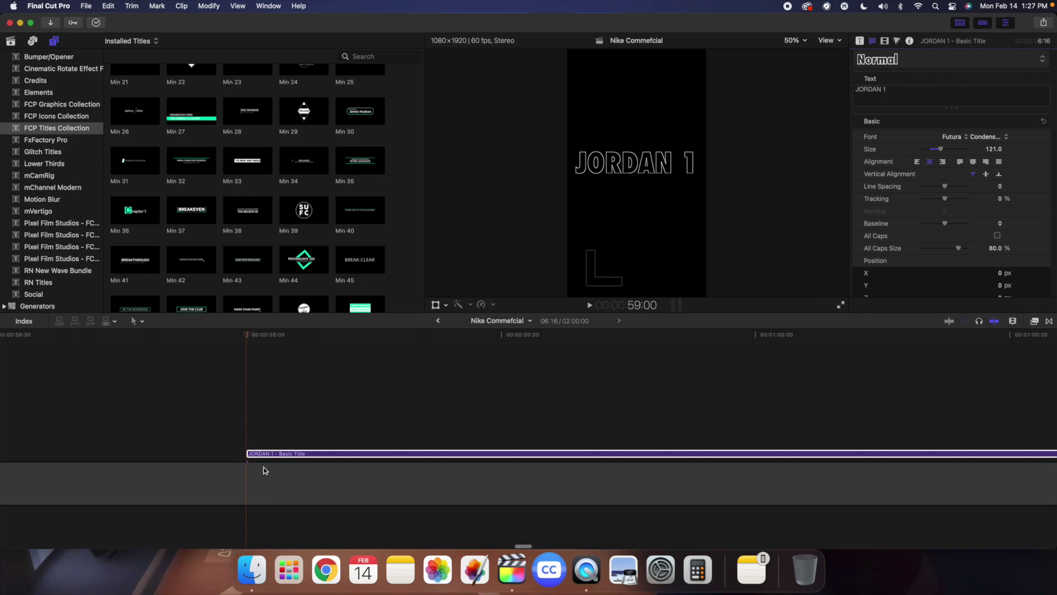
left_click(265, 455)
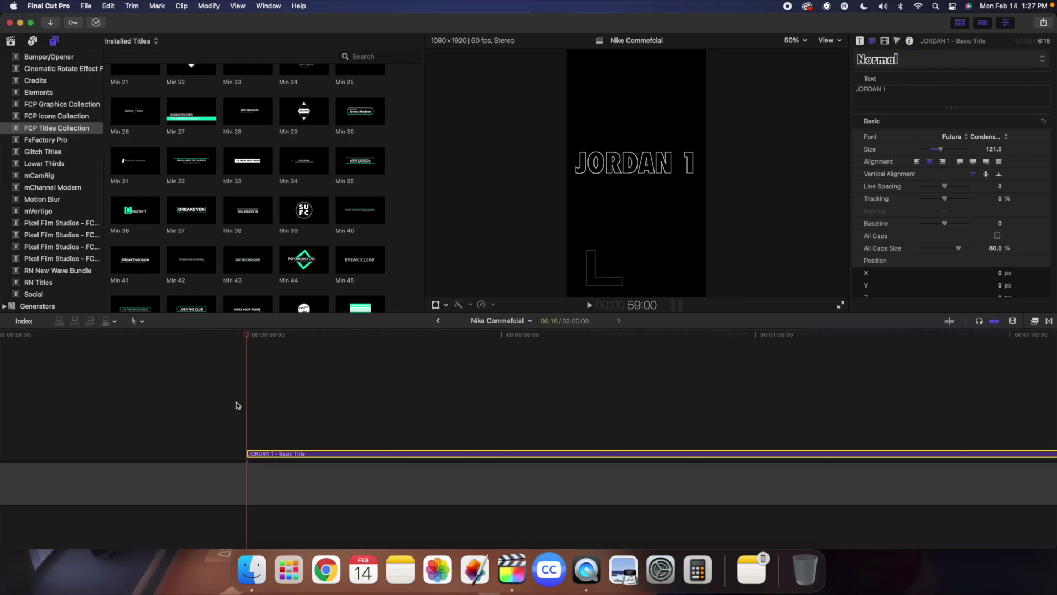
key("Right")
key("Right")
key("Right")
key("Right")
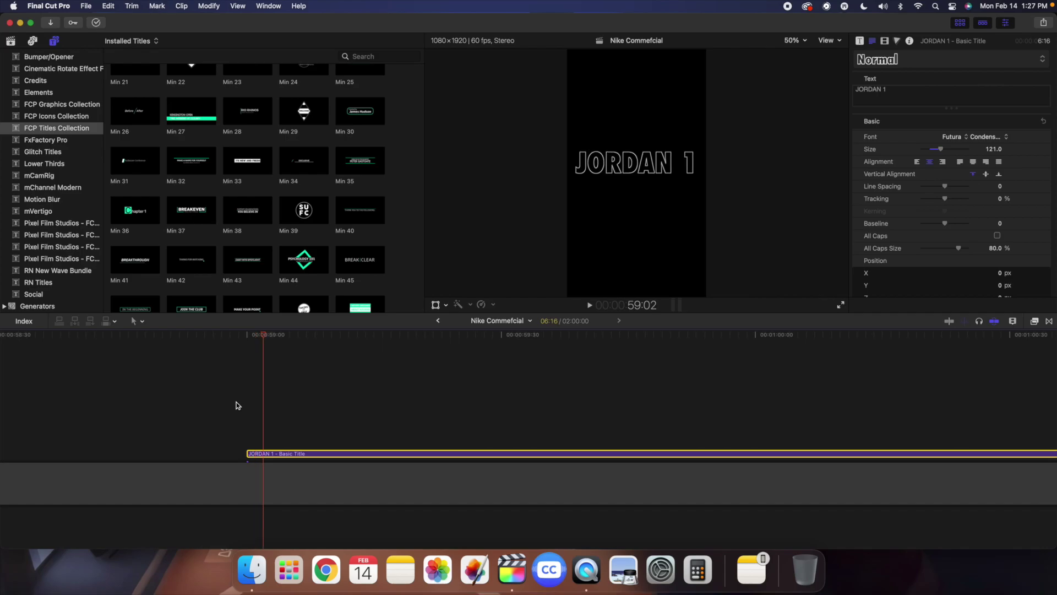
key("Right")
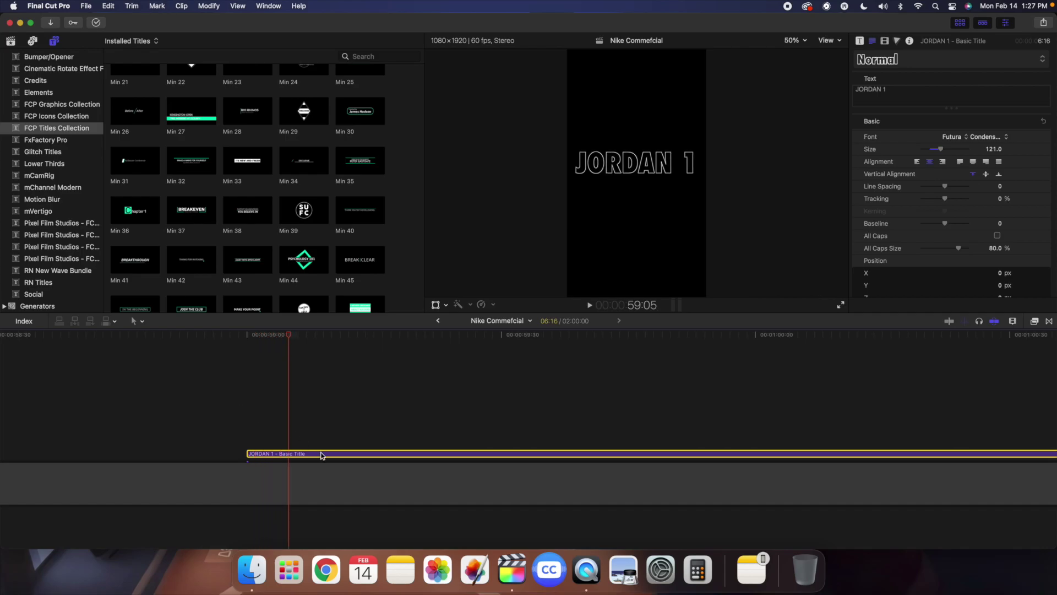
left_click_drag(322, 455, 323, 451)
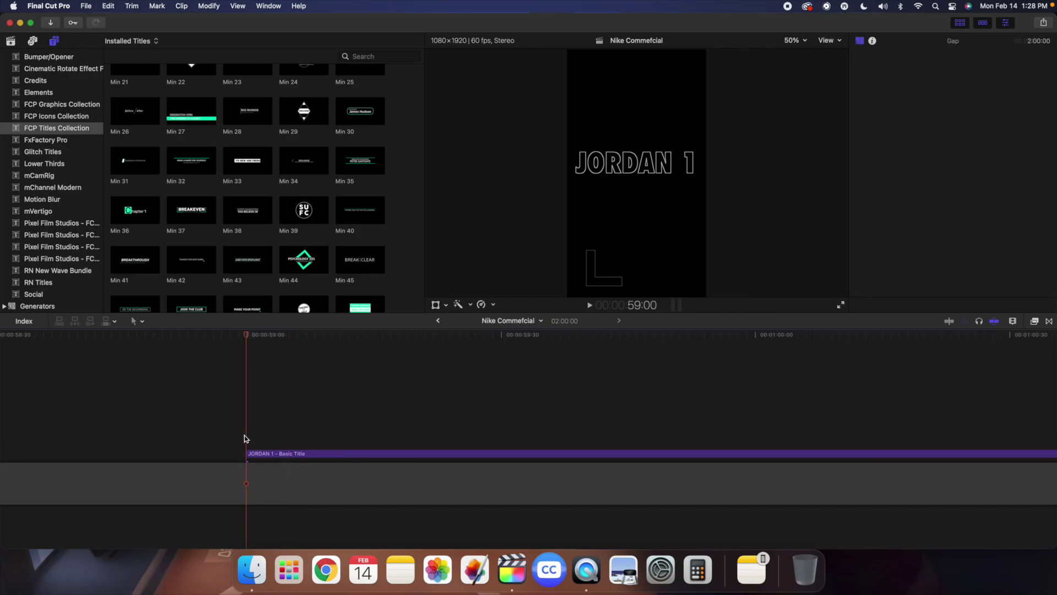
Step: Option-drag two JORDAN 1 copies into new lanes and trim a copy's start to the playhead
key("Right")
key("Right")
key("Right")
key("Right")
key("Right")
key("Right")
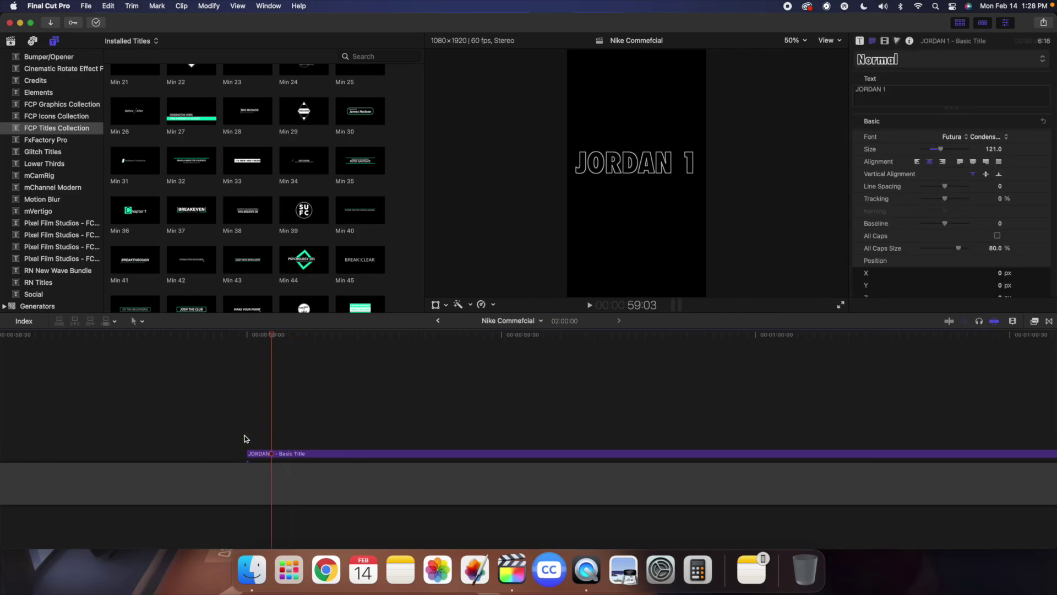
left_click(302, 455)
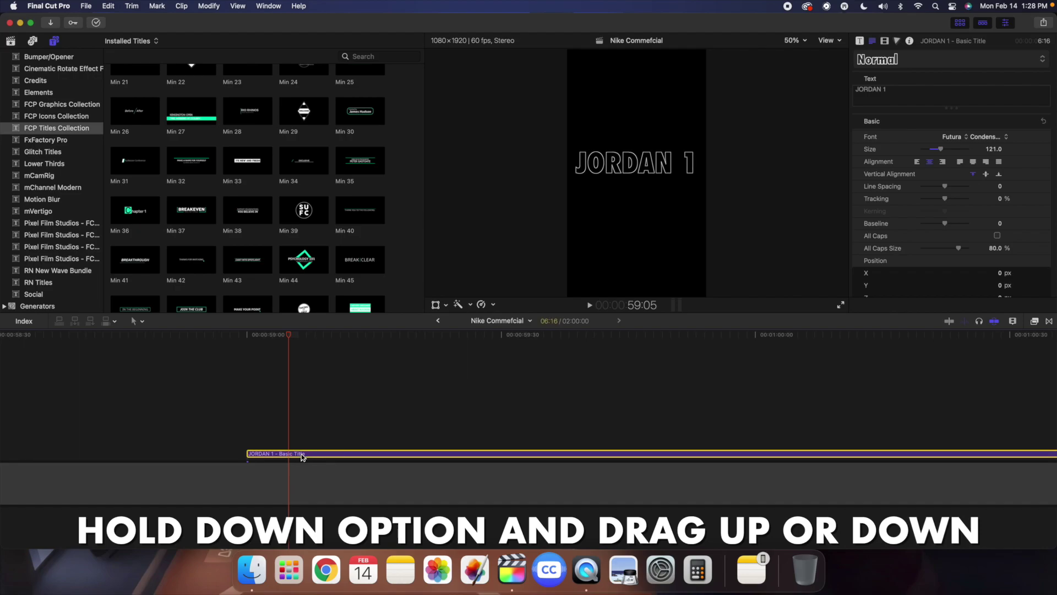
left_click_drag(301, 455, 302, 443)
left_click(309, 454)
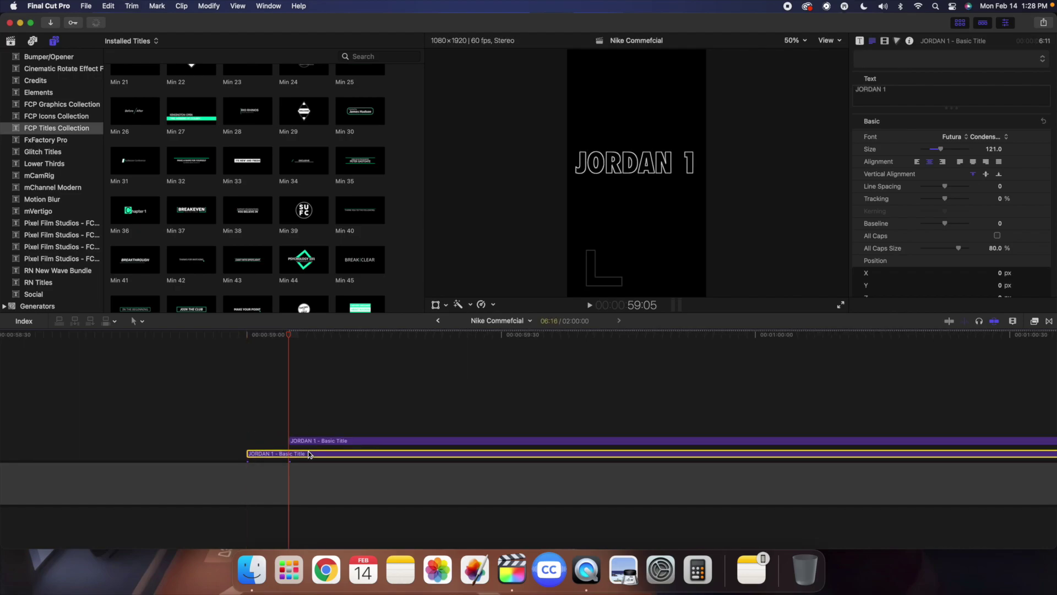
left_click_drag(309, 455, 309, 458)
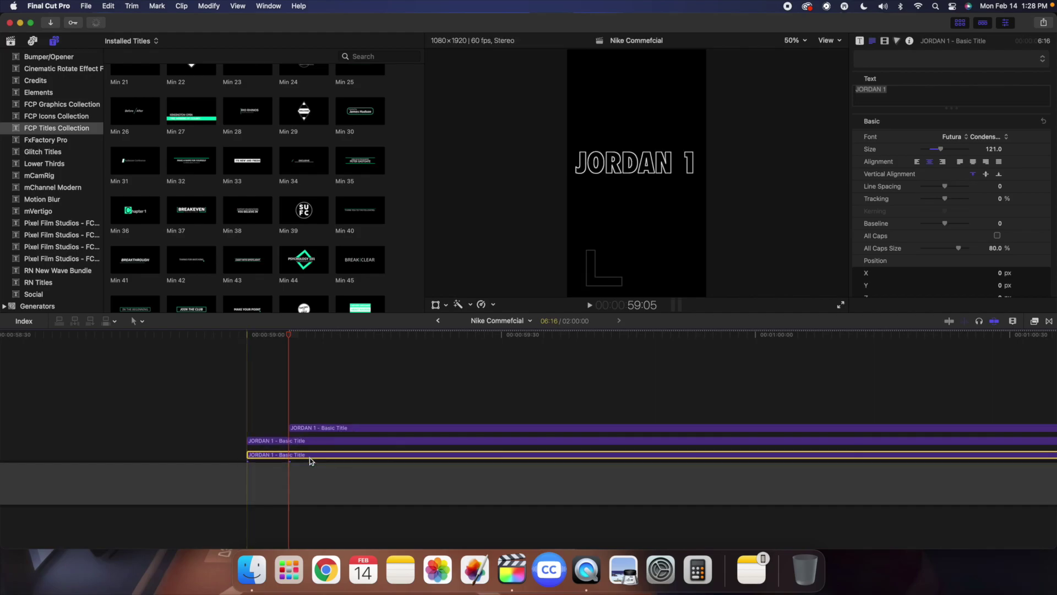
key("alt+bracketleft")
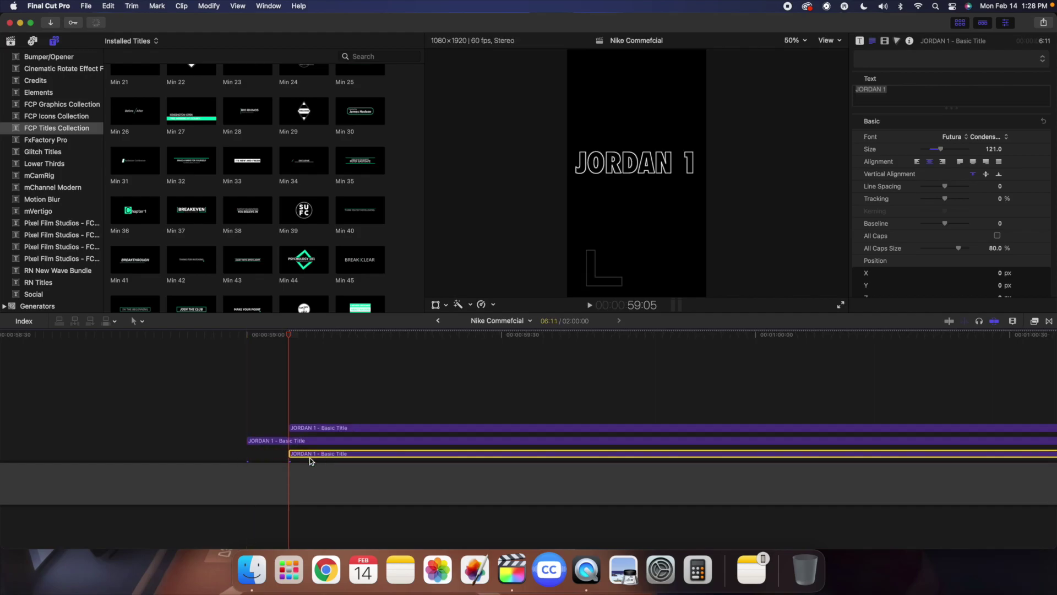
Step: Turn on Show Horizon centre guides in the viewer and select the middle title
left_click(826, 41)
left_click(857, 281)
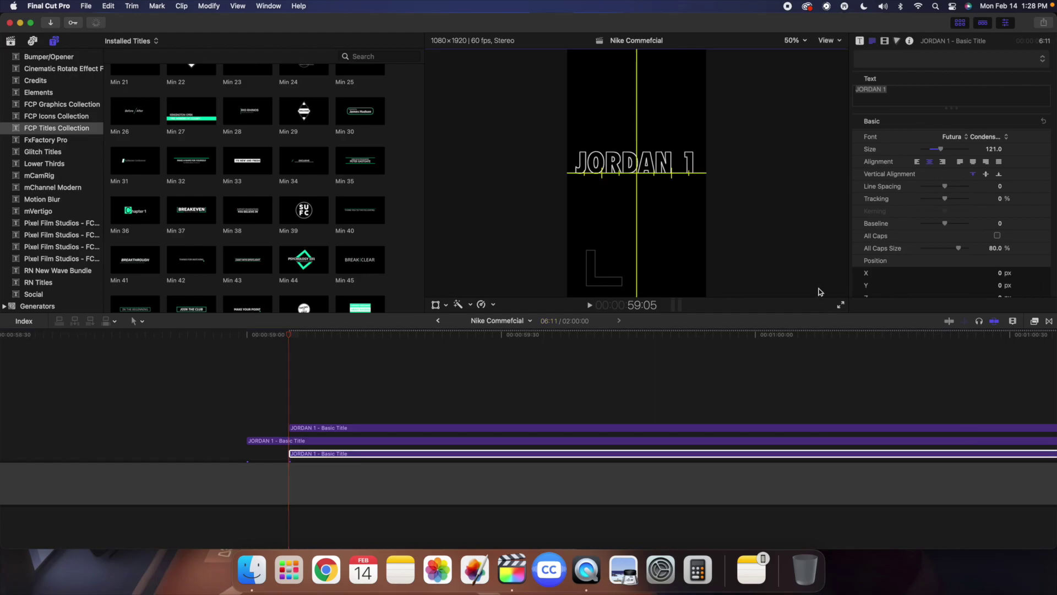
left_click(263, 435)
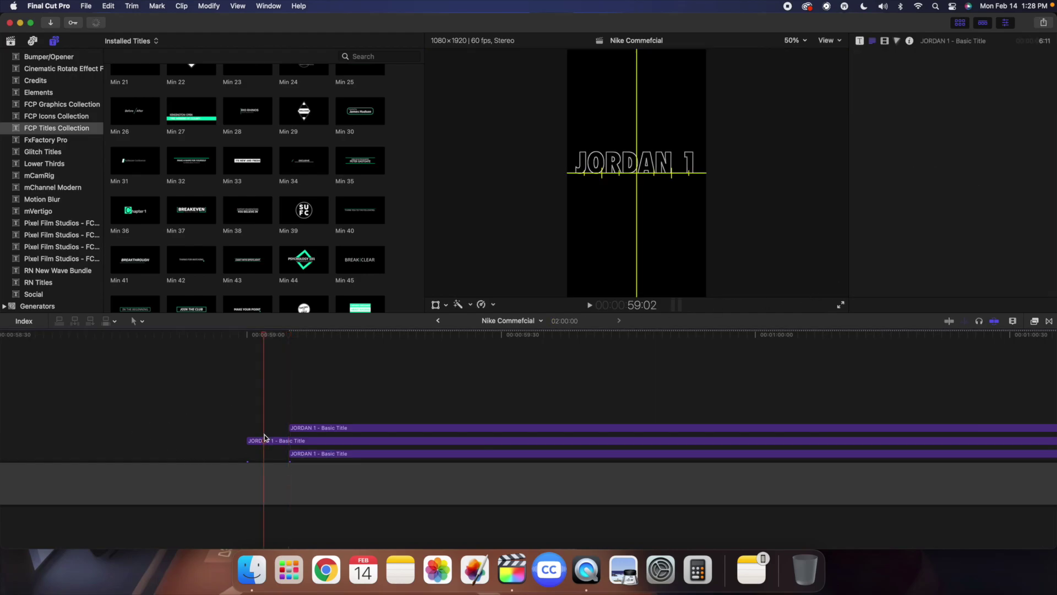
left_click(264, 441)
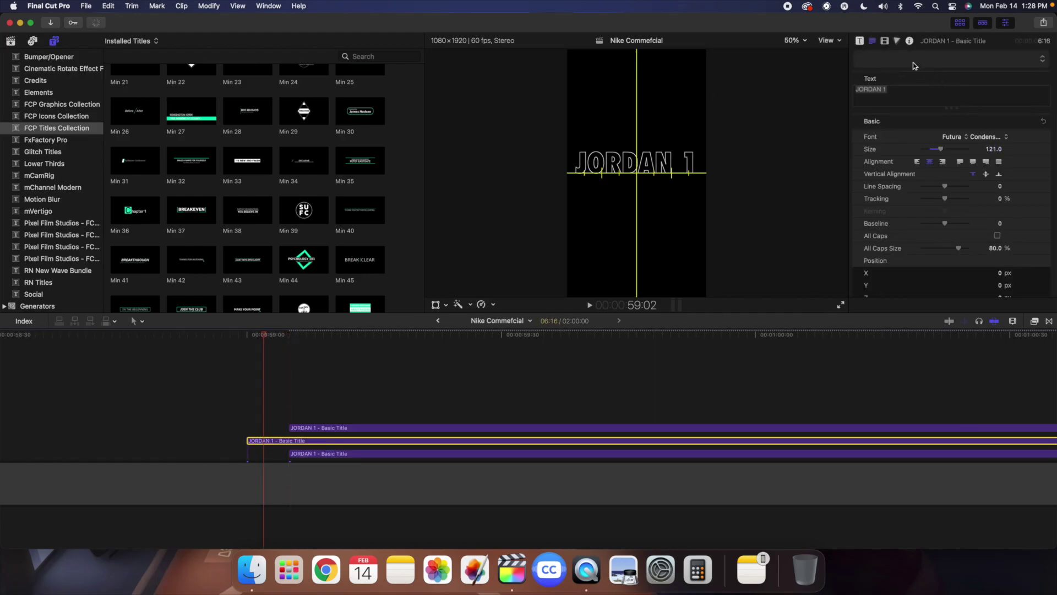
Step: Set Position Y for the three titles, putting the middle one at -79.7 px
left_click(885, 41)
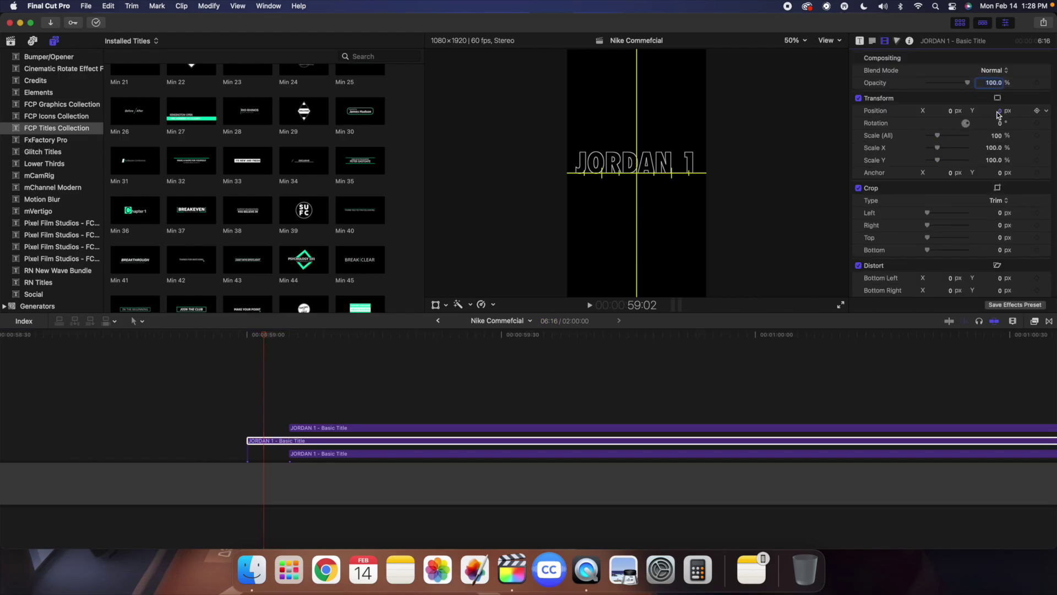
left_click_drag(1000, 114, 994, 158)
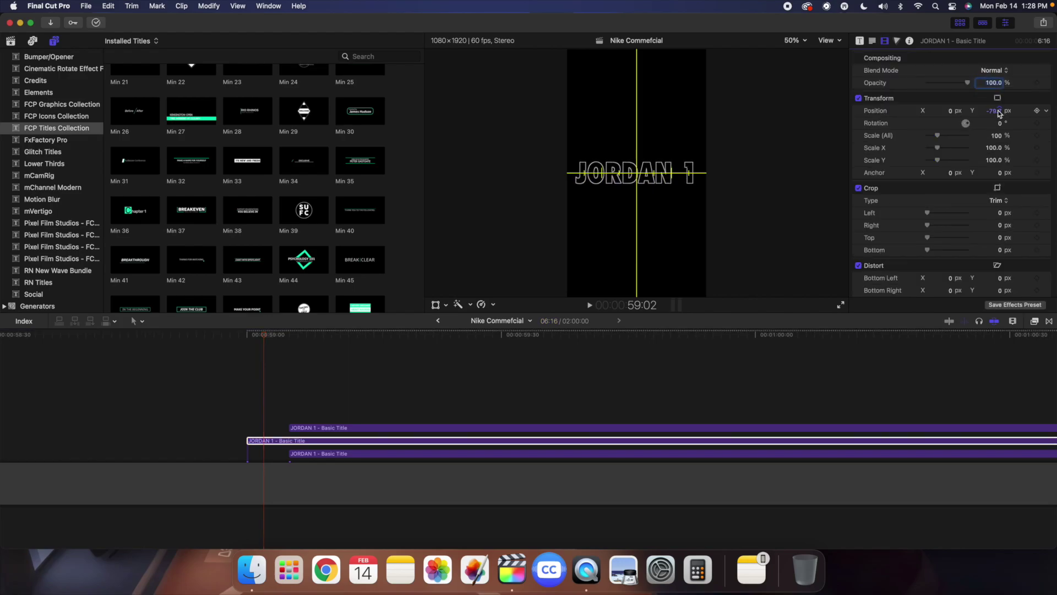
left_click(293, 419)
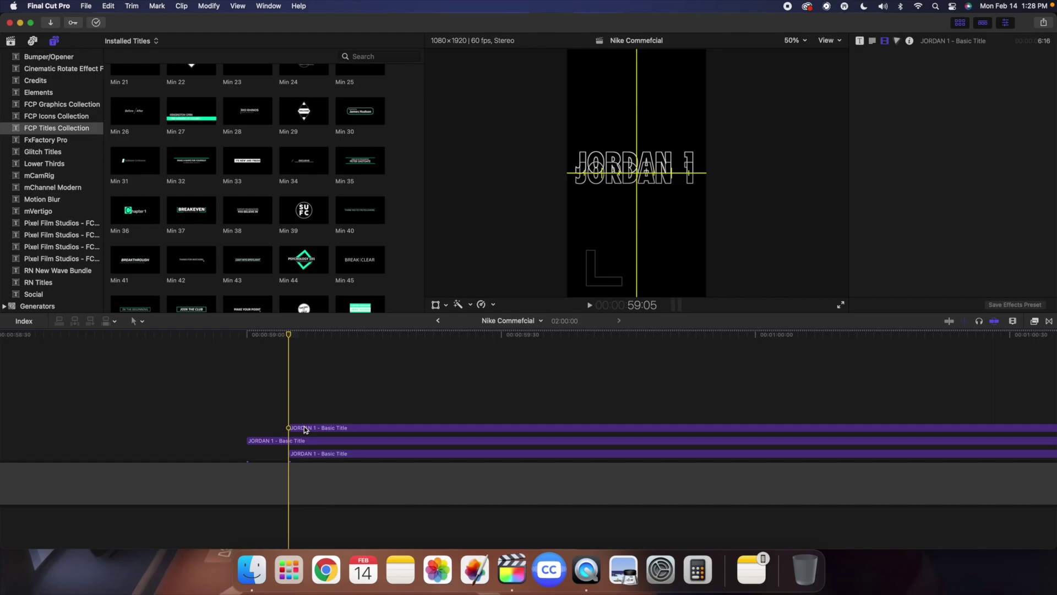
left_click(305, 428)
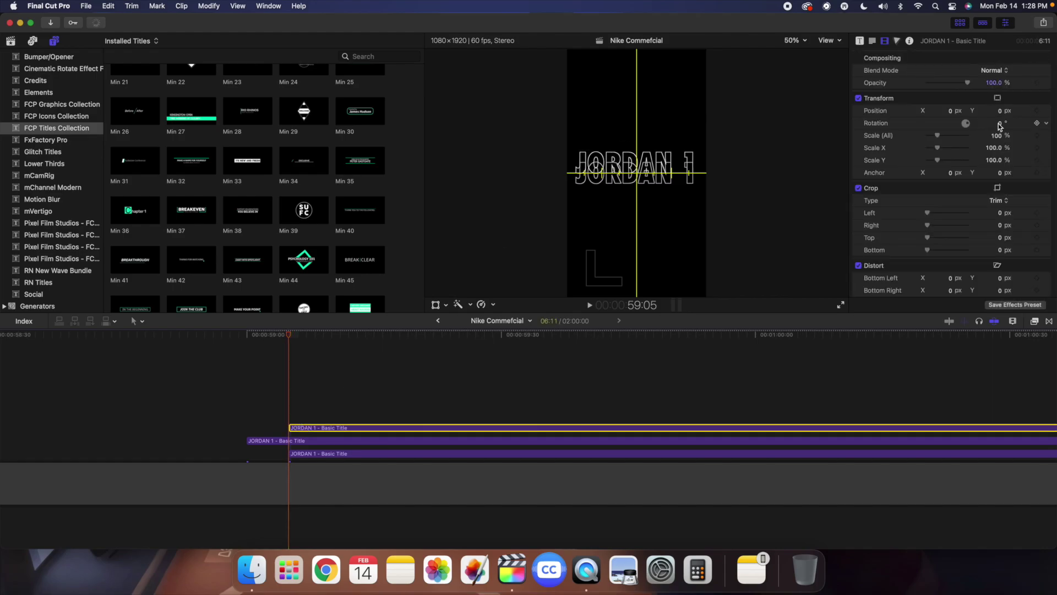
mouse_move(1000, 112)
left_mouse_down()
mouse_move(999, 94)
mouse_move(999, 111)
left_mouse_up()
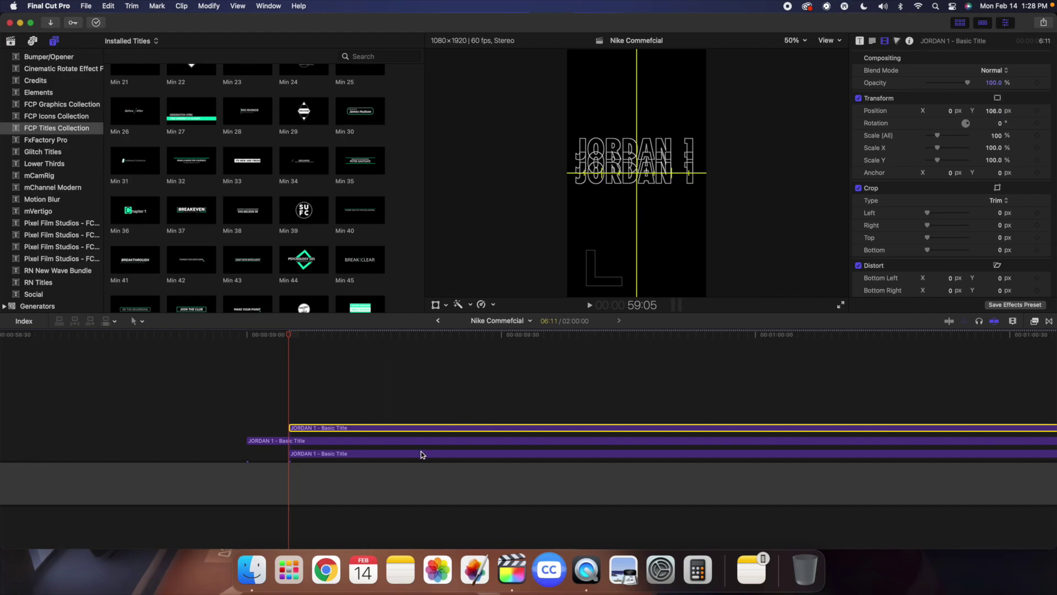
left_click(422, 454)
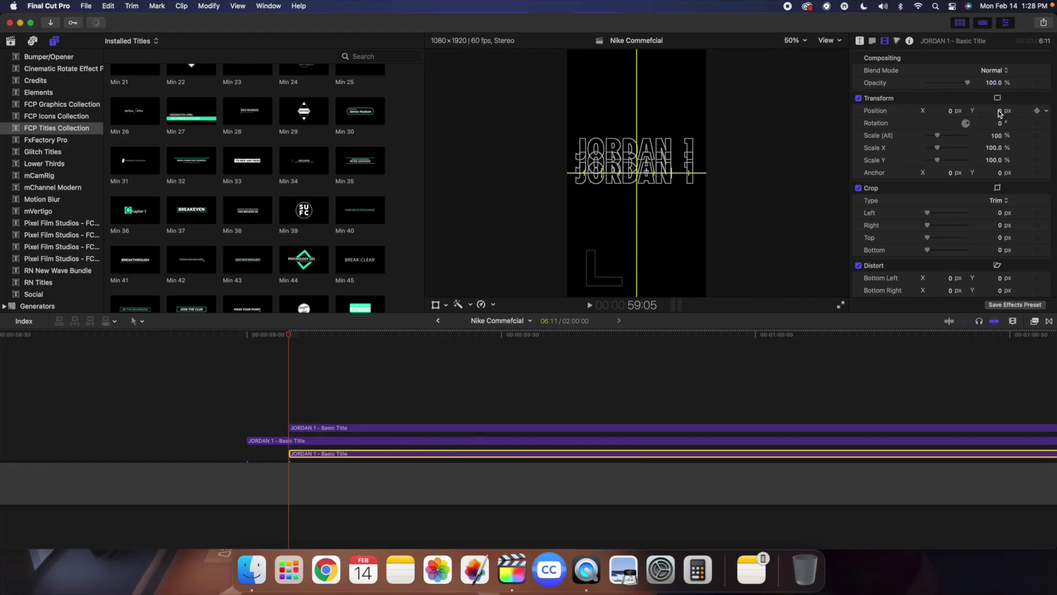
mouse_move(999, 112)
left_mouse_down()
mouse_move(999, 165)
mouse_move(999, 109)
left_mouse_up()
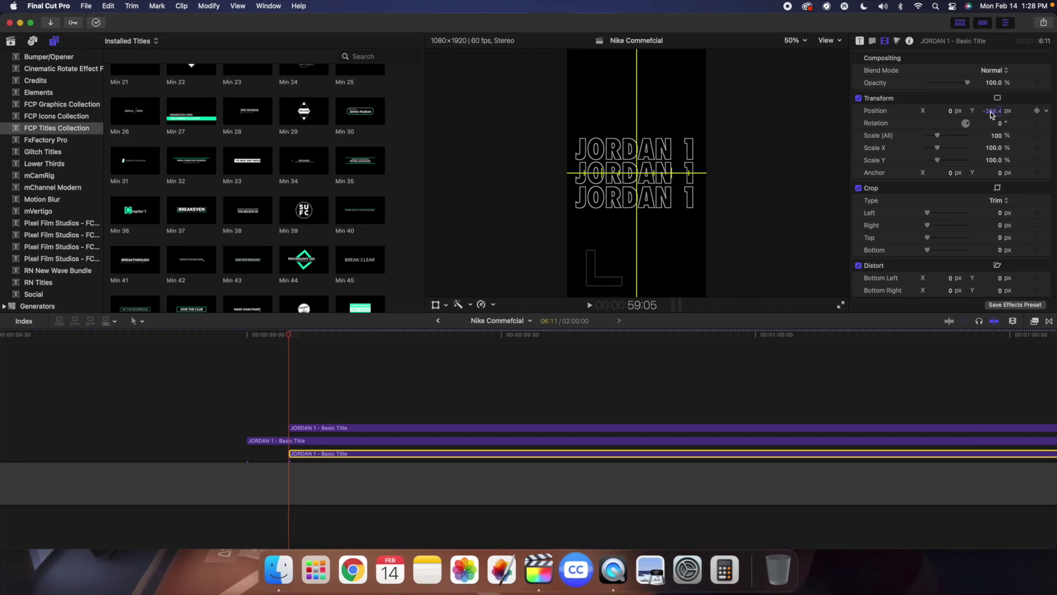
Step: Add a JORDAN 1 copy above, trimmed to start two frames later, at Y 312 px
left_click(286, 395)
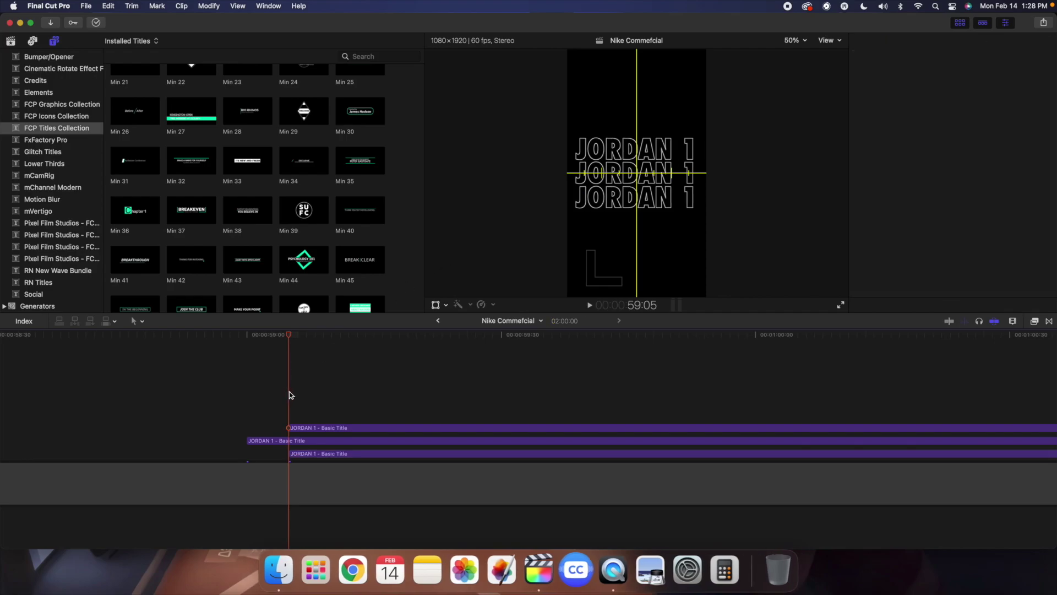
key("Right")
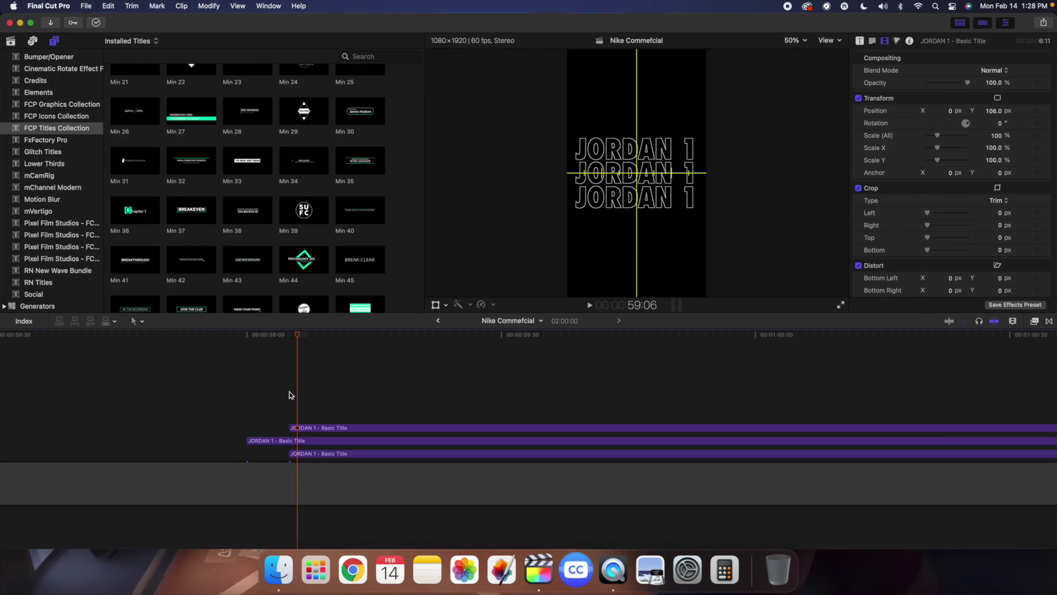
key("Right")
key("Right")
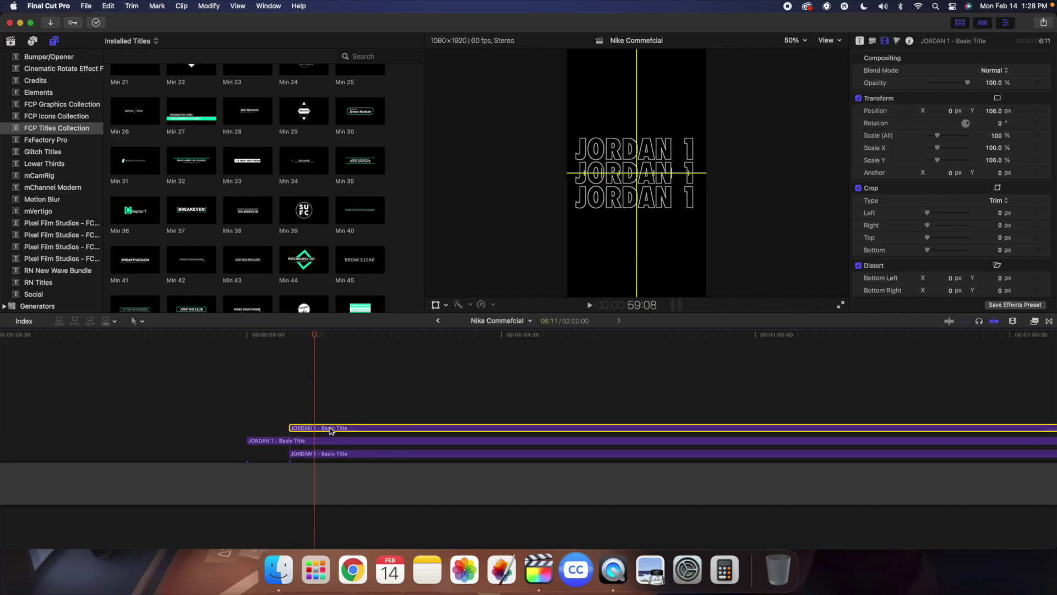
left_click_drag(329, 427, 331, 426)
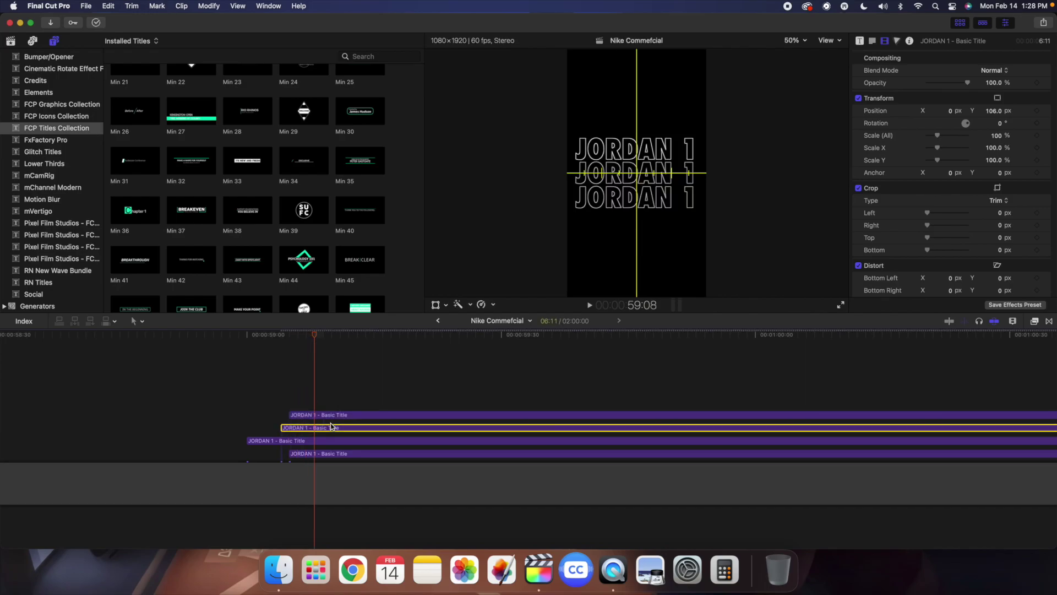
key("Delete")
left_click(291, 414)
key("Right")
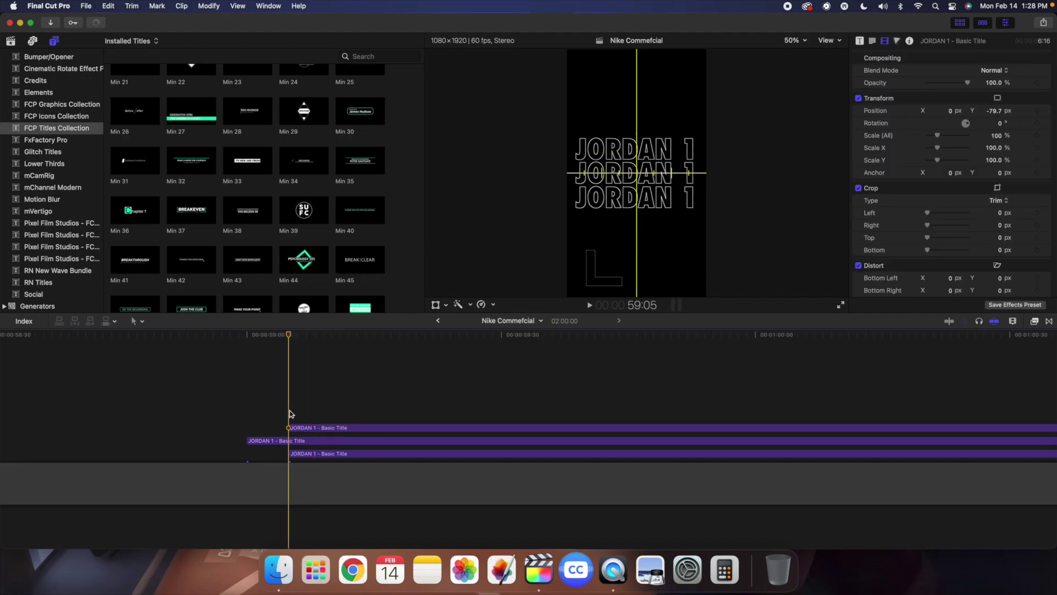
key("Right")
key("Right")
key("Right")
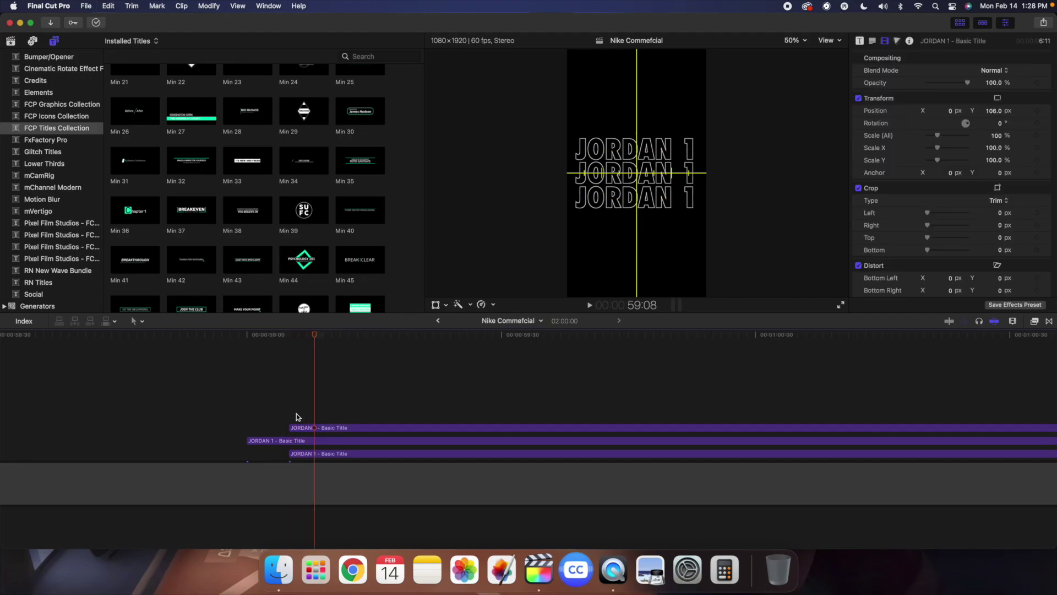
left_click(318, 429)
left_click_drag(319, 428, 322, 420)
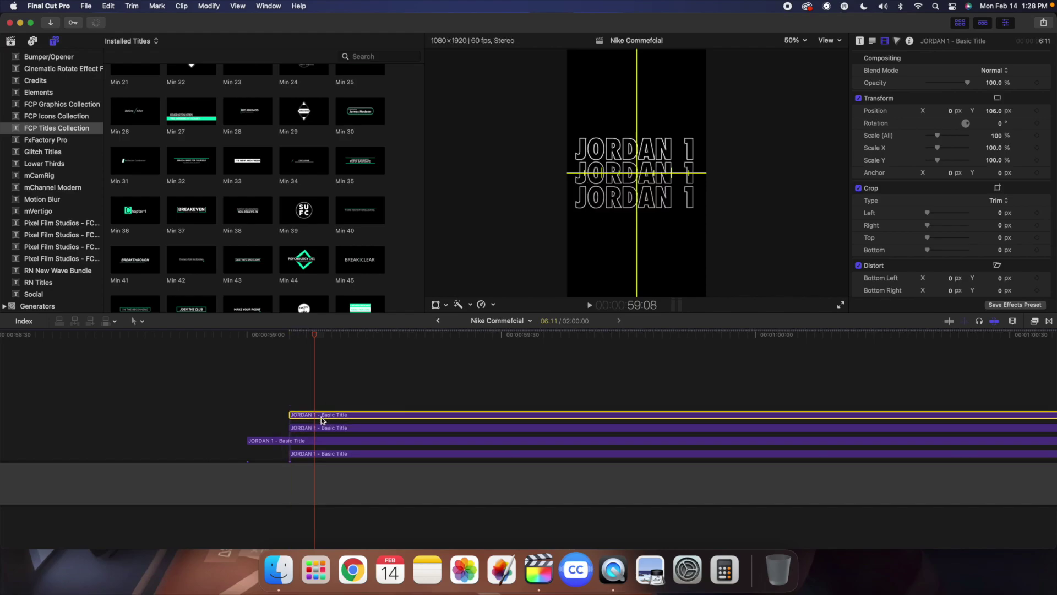
key("alt+[")
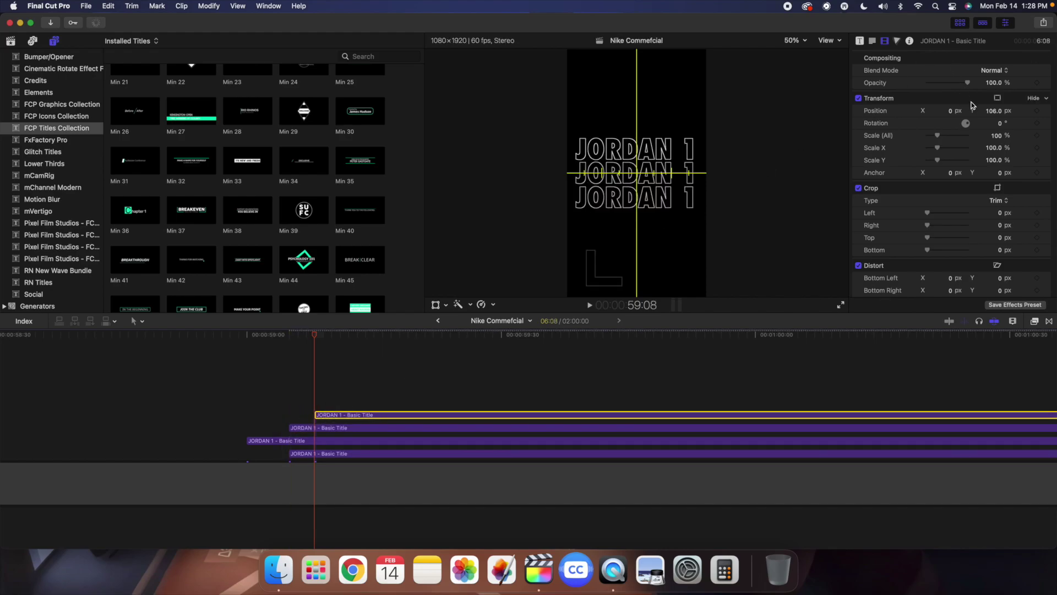
left_click_drag(992, 114, 998, 80)
Step: Add a lowered JORDAN 1 copy below, then play back the five-line stack
left_click(333, 455)
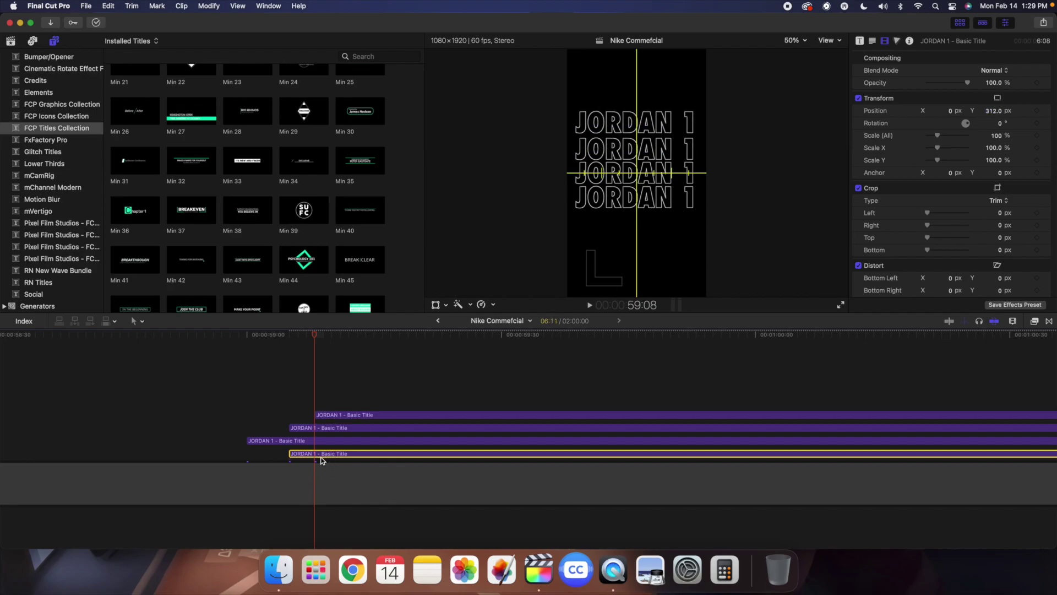
left_click_drag(327, 457, 329, 461)
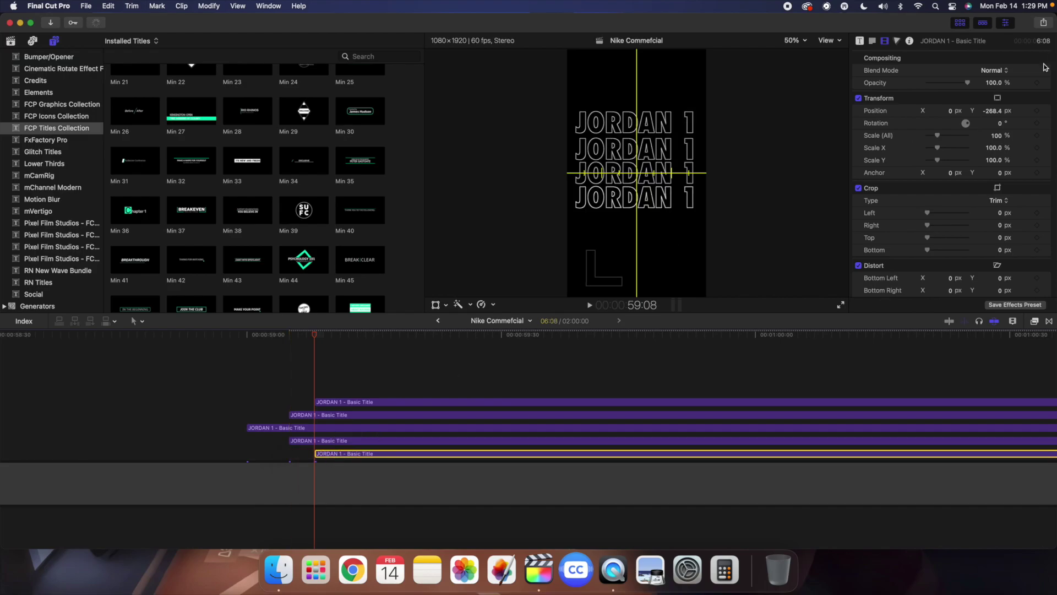
left_click_drag(994, 110, 984, 117)
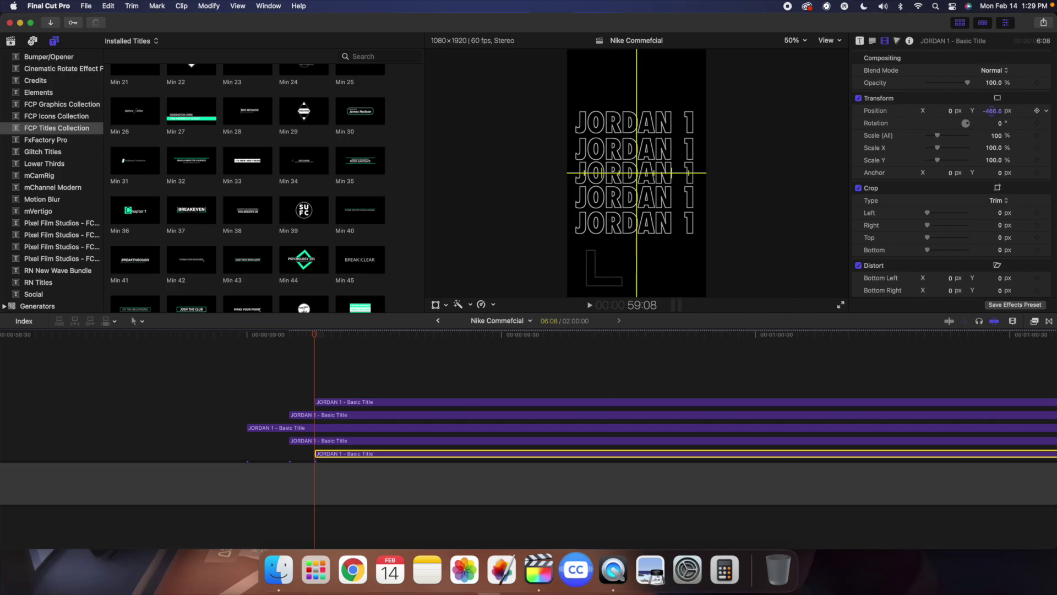
left_click(244, 390)
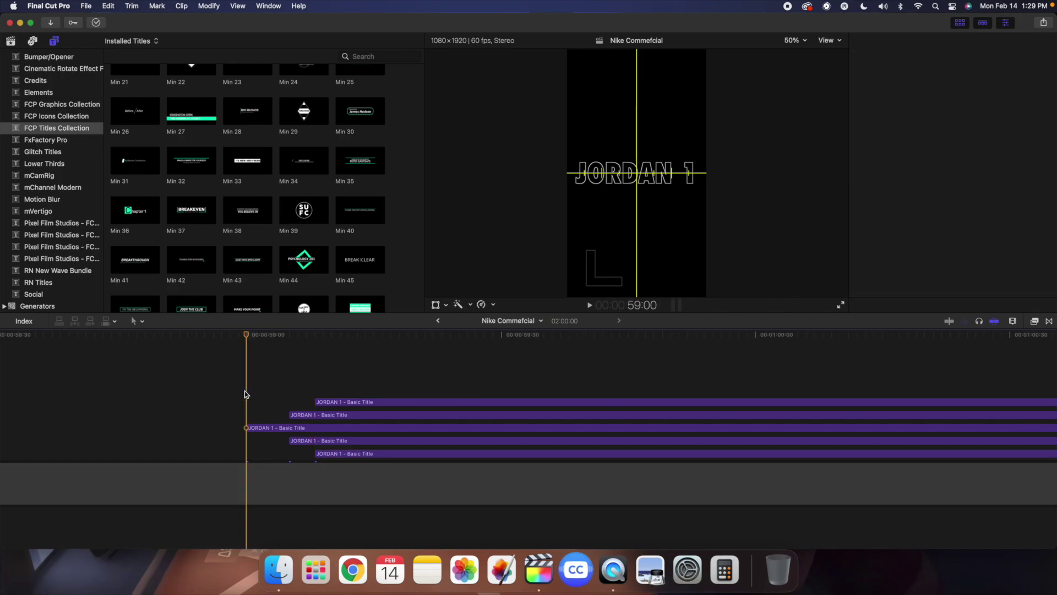
key("space")
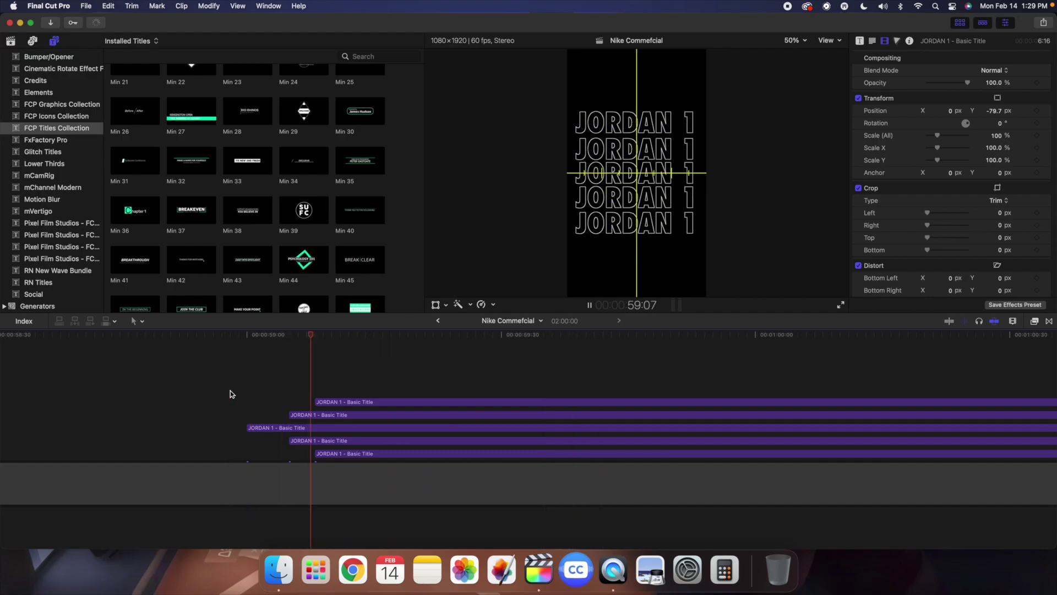
key("space")
Step: Set the top and bottom JORDAN 1 titles to 15-frame durations with Ctrl+D
left_click(319, 392)
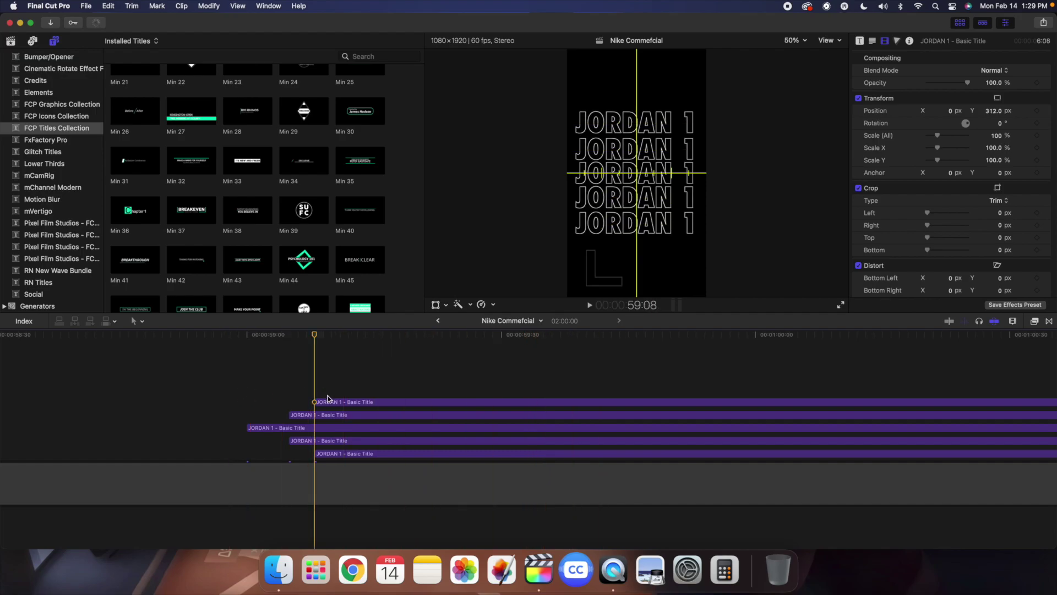
left_click(342, 402)
key("ctrl+d")
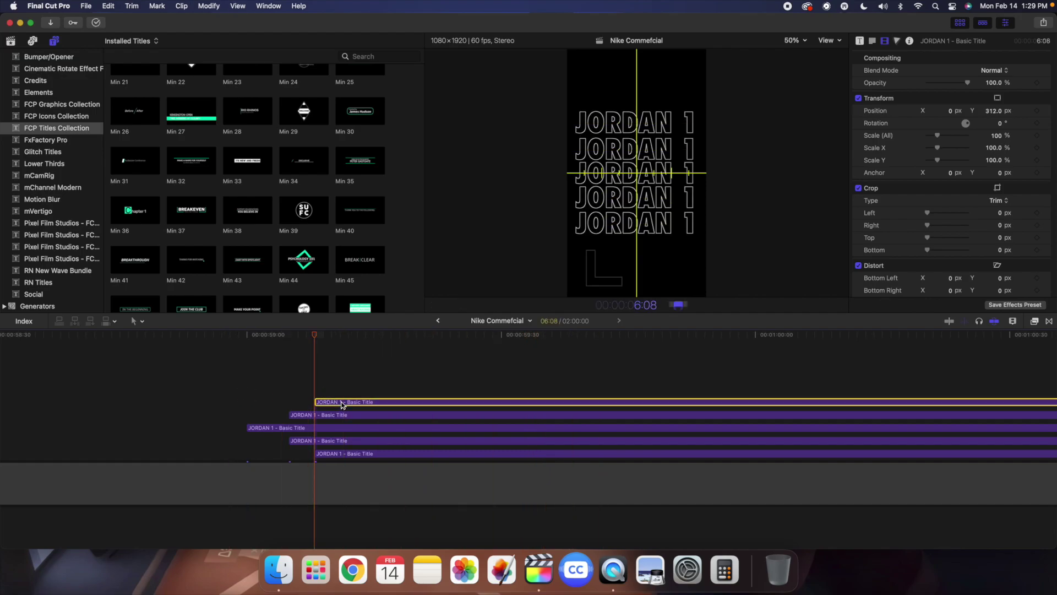
type("15")
key("Return")
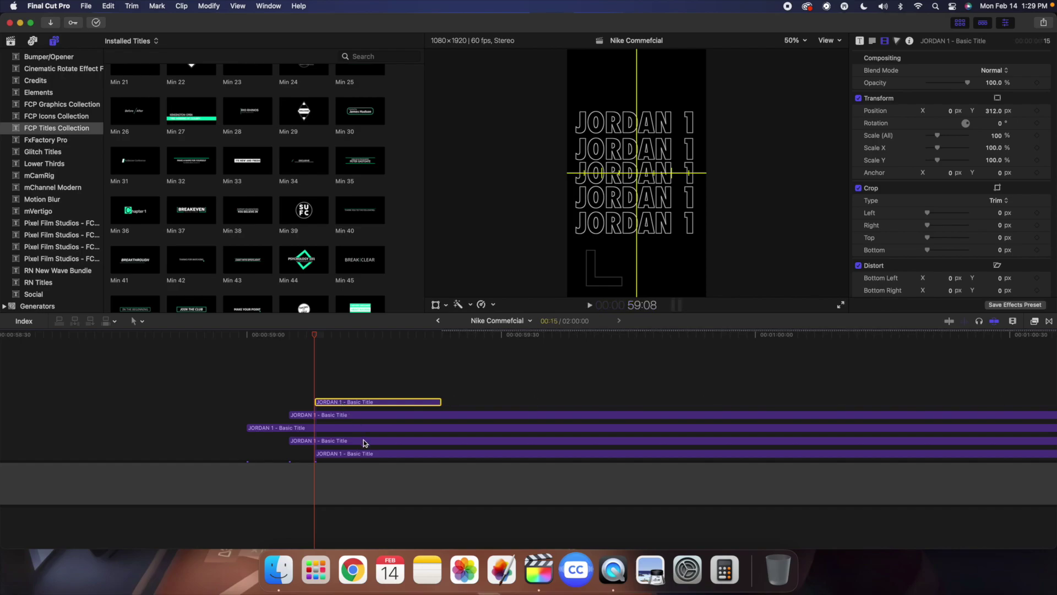
left_click(371, 453)
key("ctrl+d")
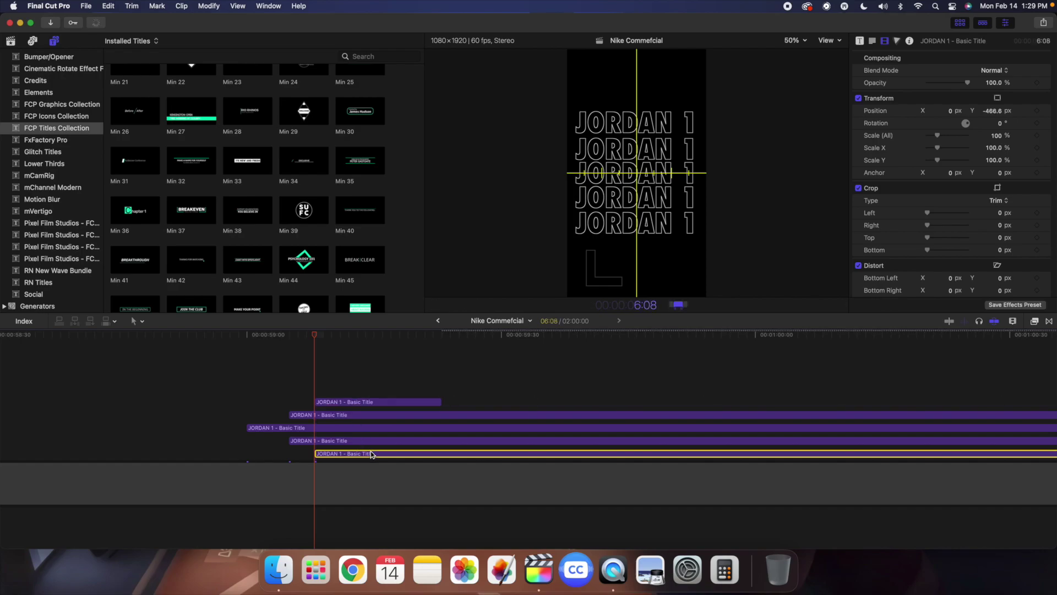
type("15")
key("Return")
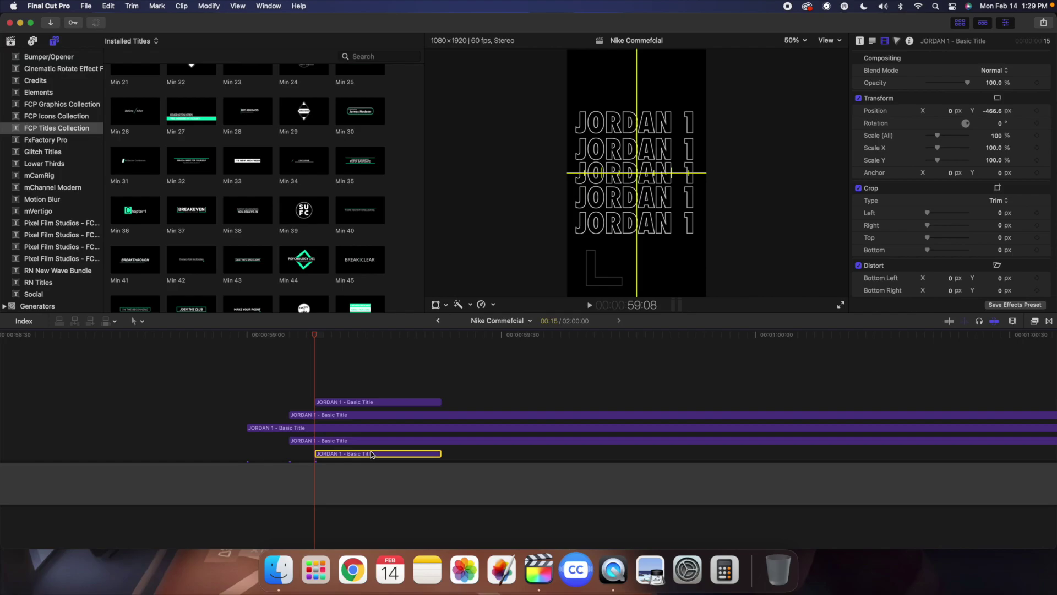
Step: Trim the second and fourth titles at the playhead, then the middle title a few frames later
left_click(443, 396)
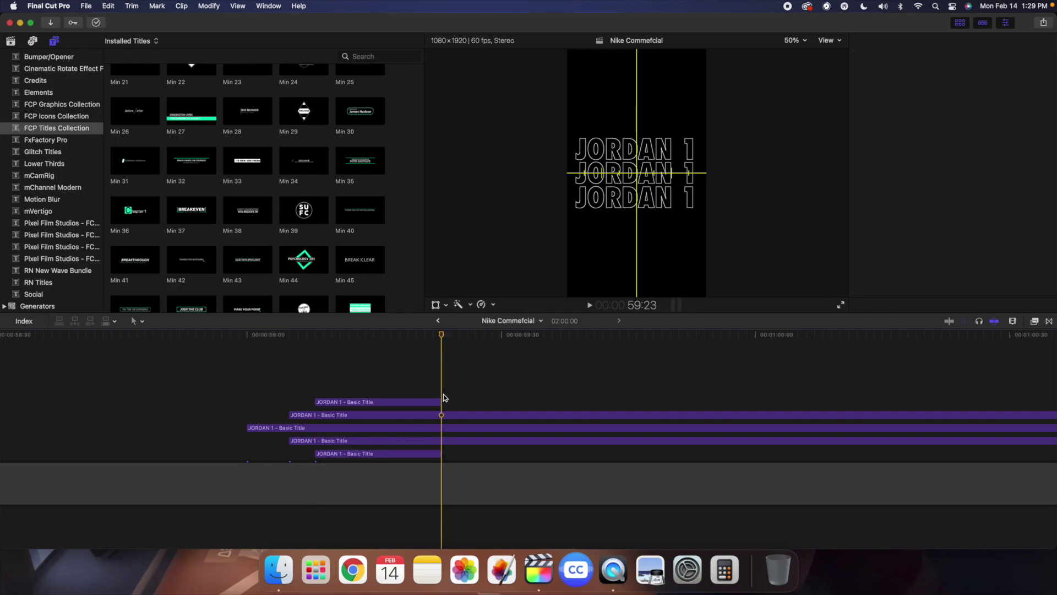
key("Right")
key("Right")
key("Right")
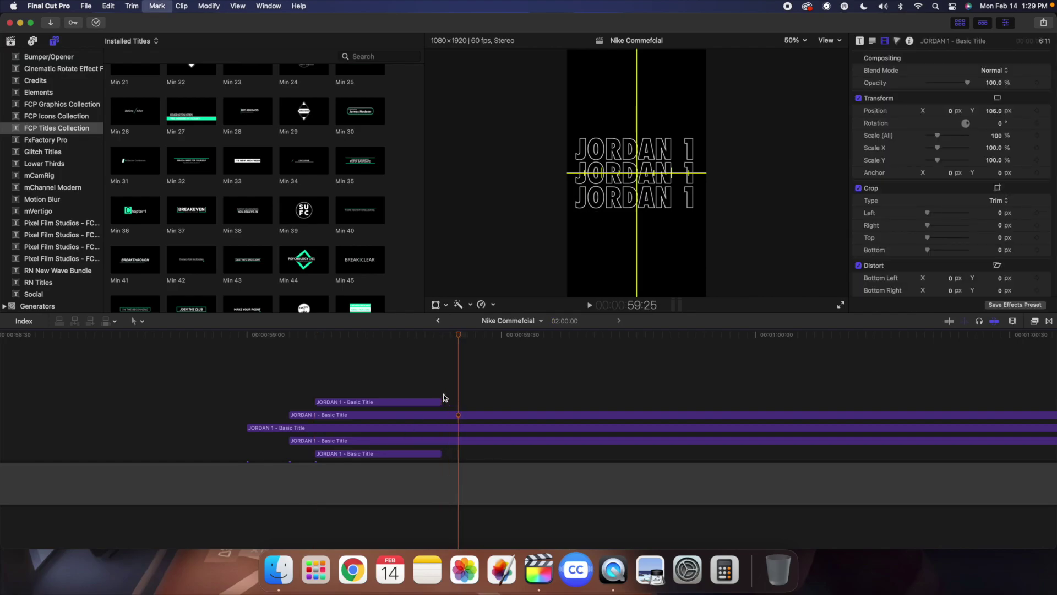
left_click(475, 416)
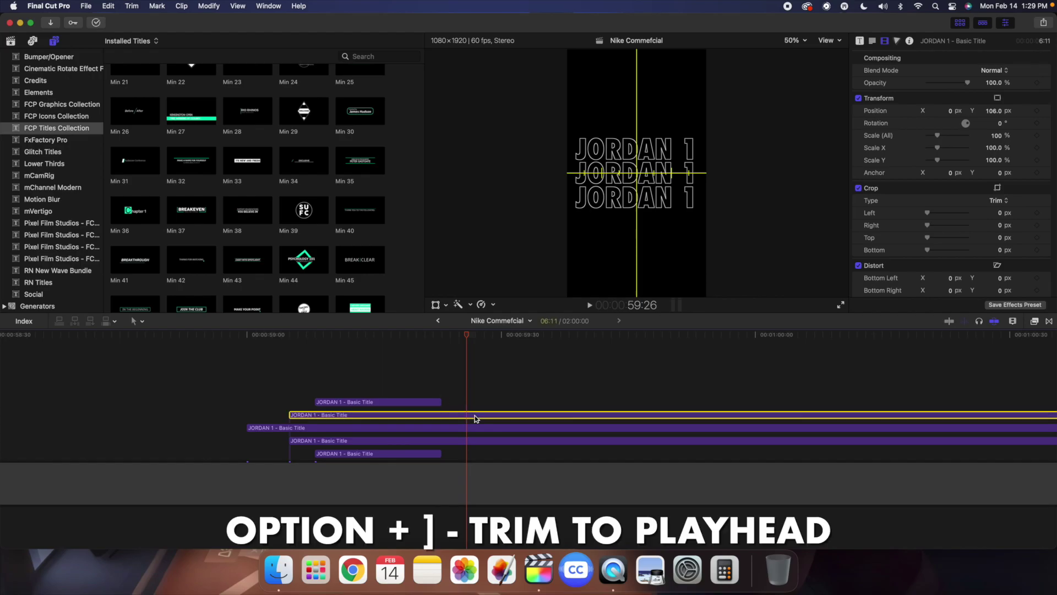
key("alt+bracketright")
left_click(476, 440)
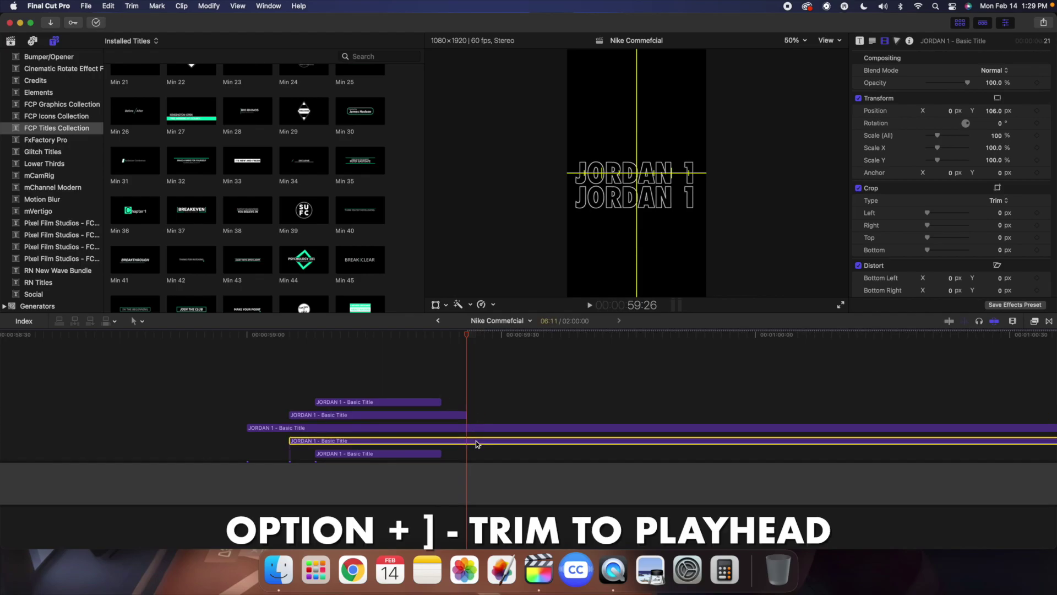
key("alt+bracketright")
key("Right")
key("Right")
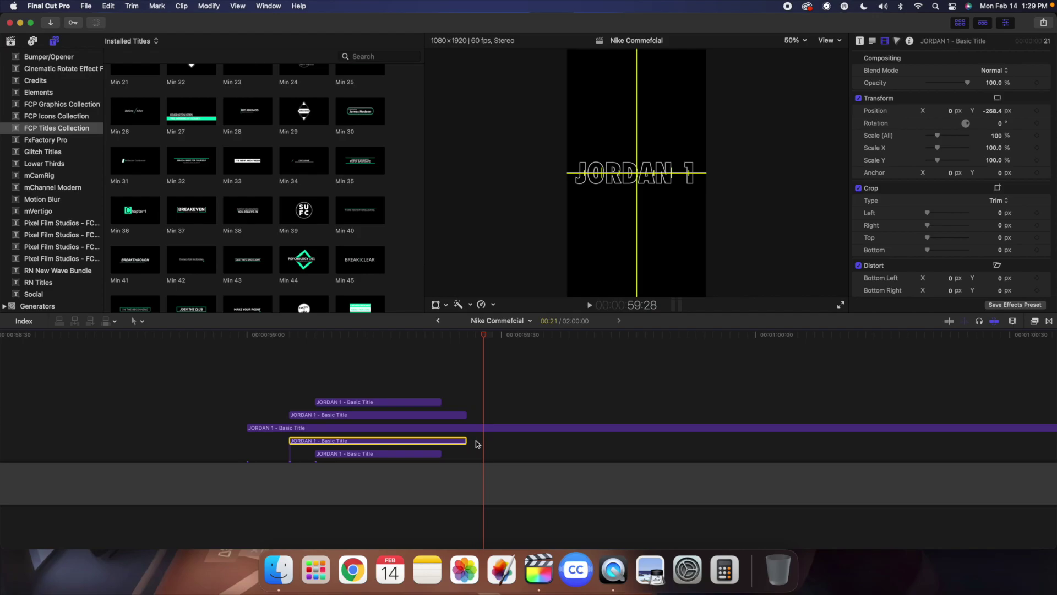
key("Right")
left_click(494, 428)
key("alt+bracketright")
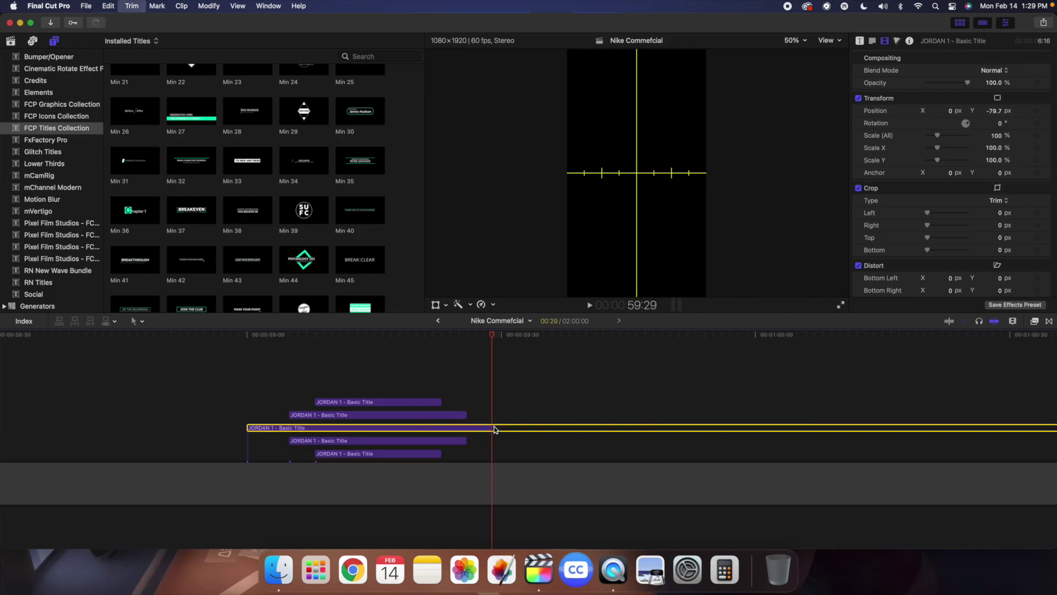
left_click(243, 400)
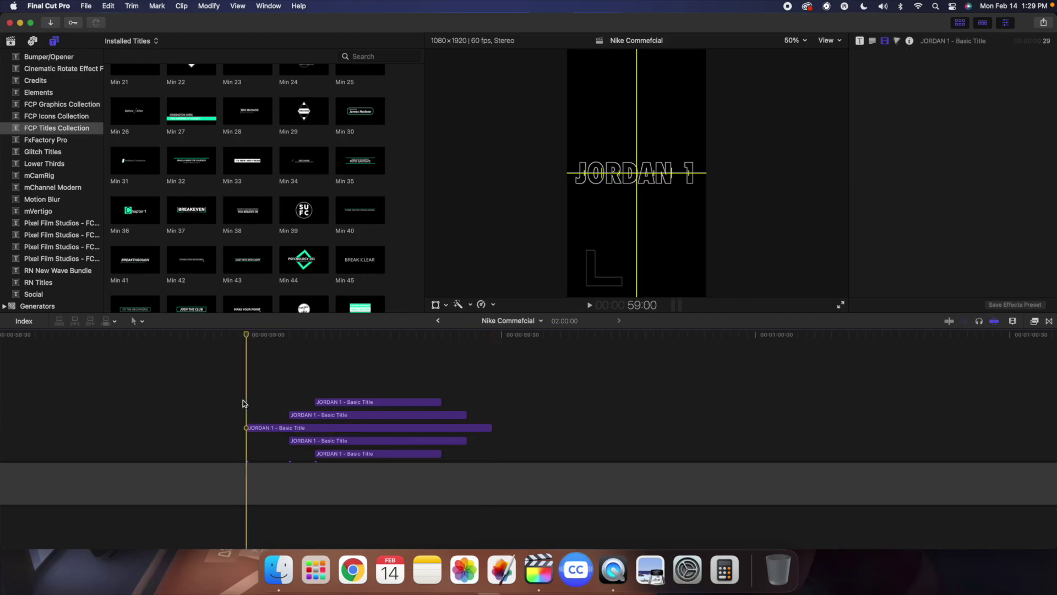
Step: Play back the staggered titles and inspect the top JORDAN 1 title's text style presets
key("space")
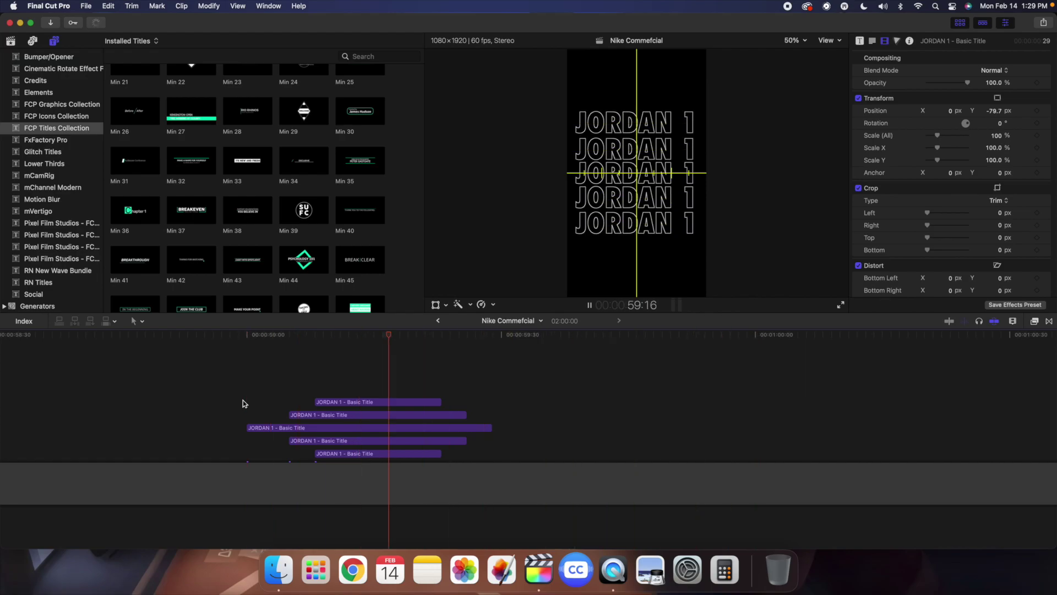
key("space")
left_click(364, 393)
left_click(363, 402)
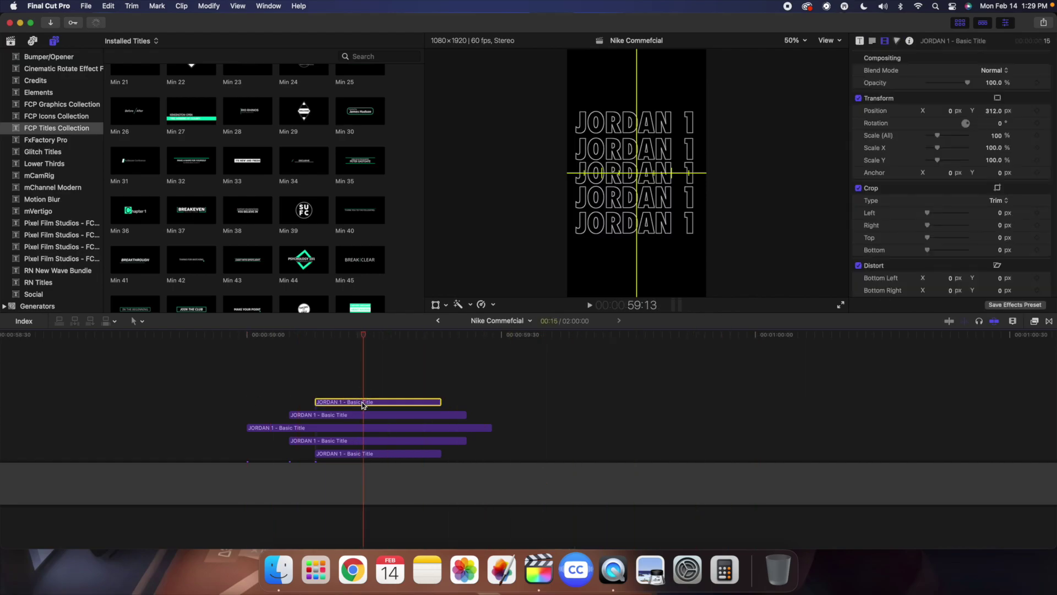
left_click(873, 42)
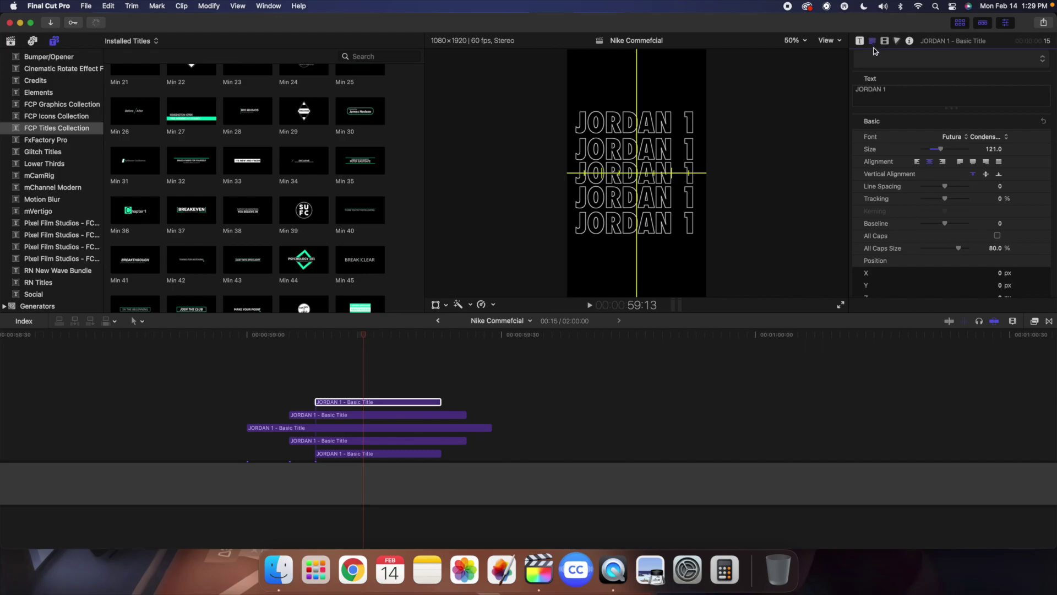
left_click(876, 64)
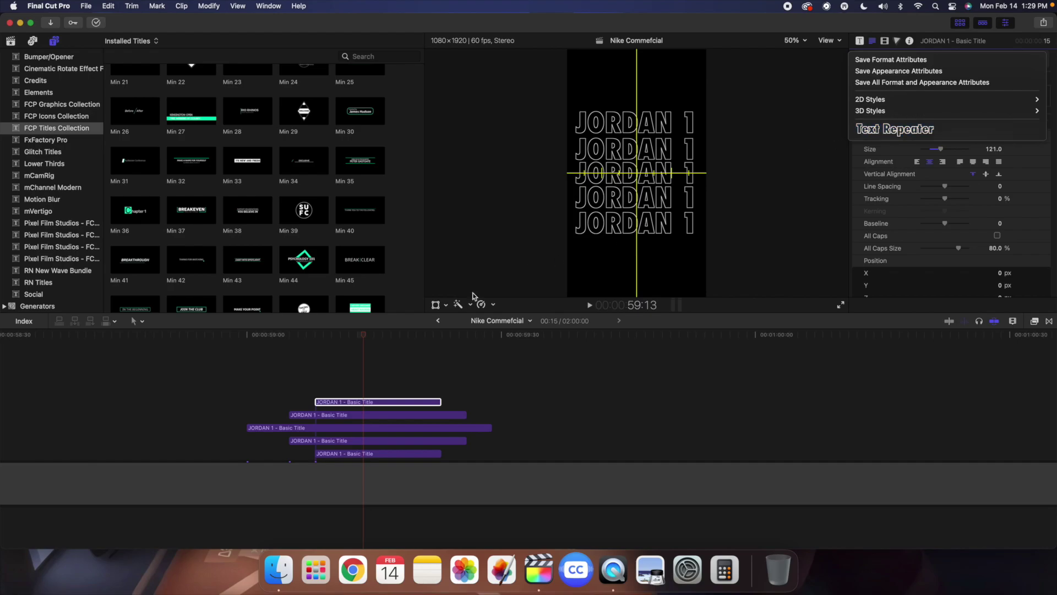
left_click(358, 383)
Step: Nest all five JORDAN 1 title clips into one compound clip named TEXT
left_click_drag(343, 378, 384, 454)
key("alt+g")
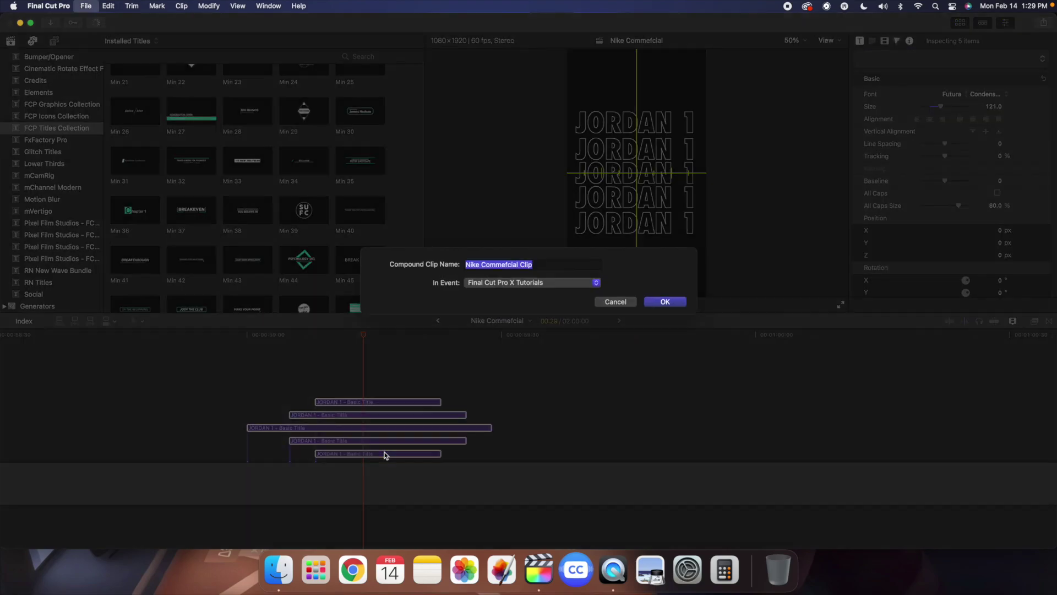
type("TEXT")
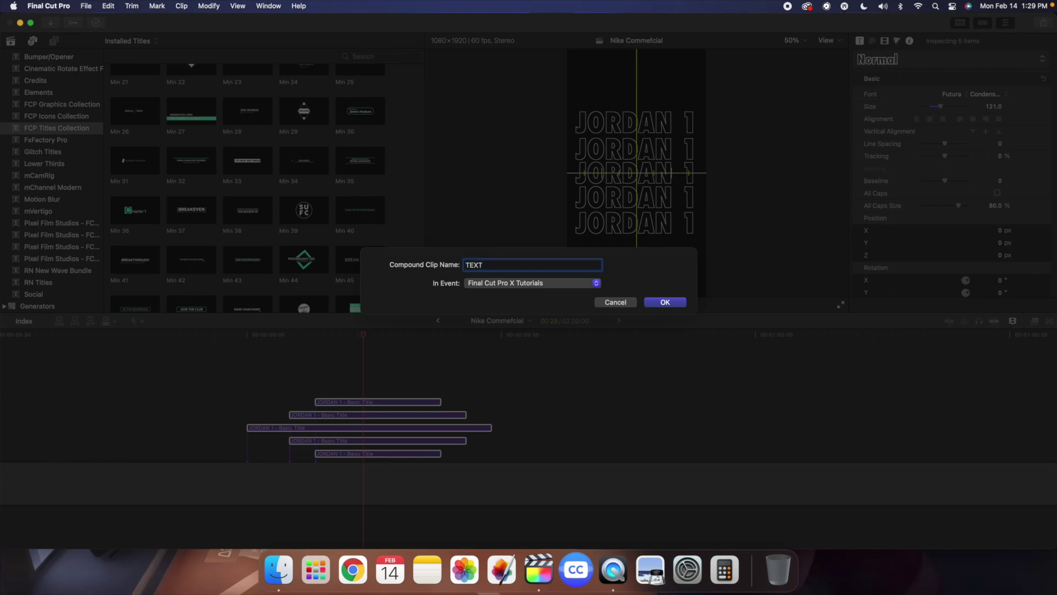
key("Return")
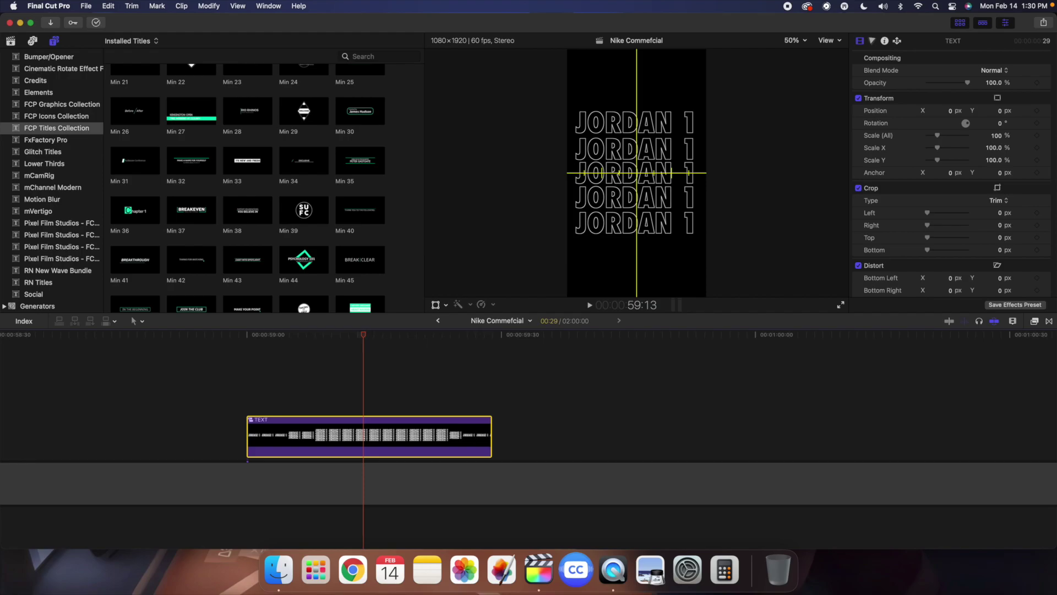
key("super+minus")
key("super+minus")
key("super+minus")
Step: Move the TEXT compound clip under the Add Motion shoe clip near 00:00:52:30 and preview it
scroll(379, 454, "left", 3)
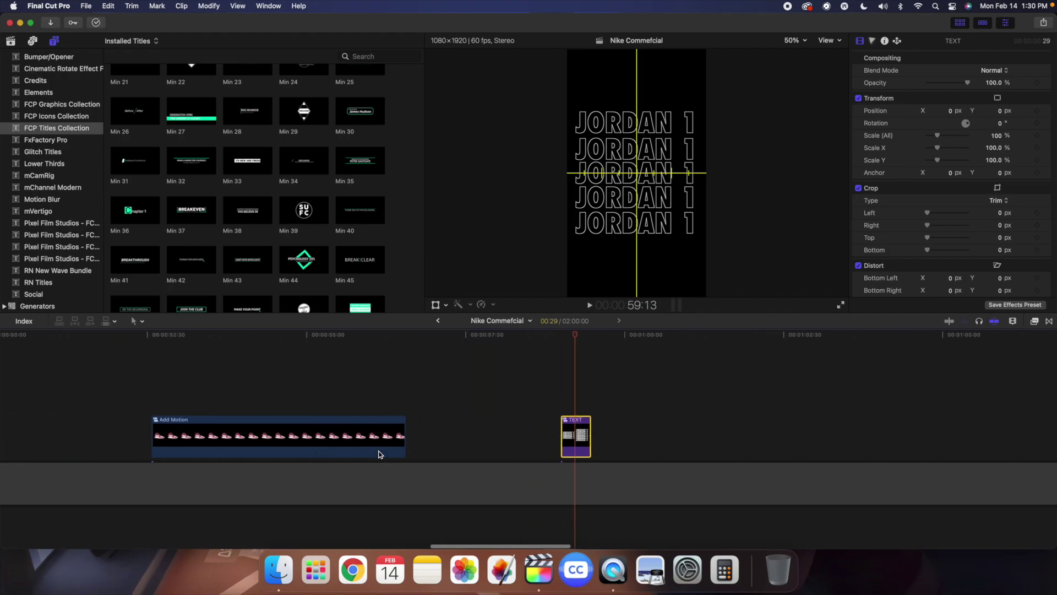
scroll(379, 455, "left", 2)
left_click_drag(637, 434, 255, 437)
left_click(212, 365)
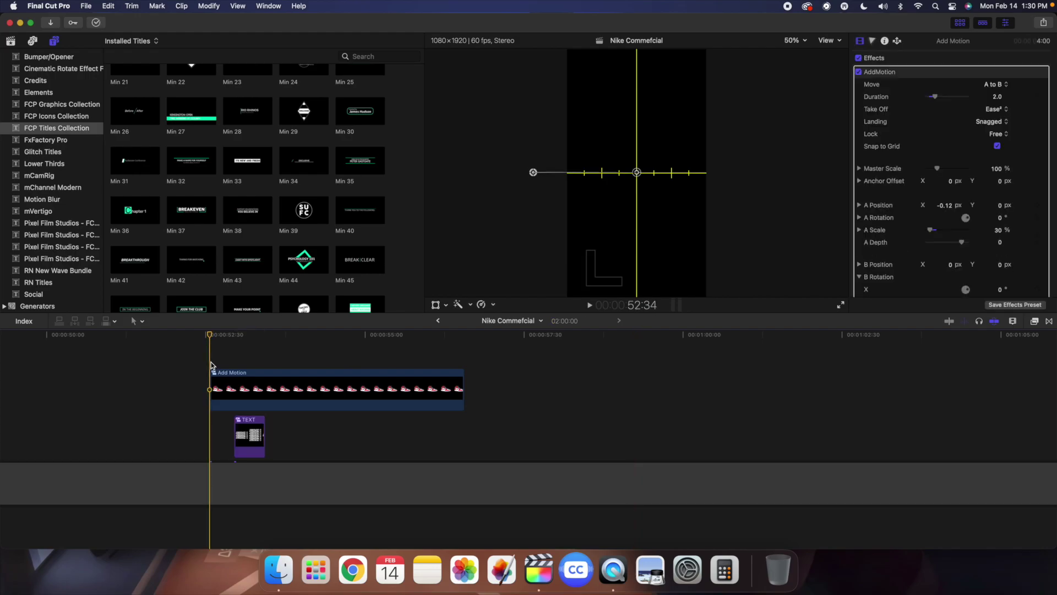
key("space")
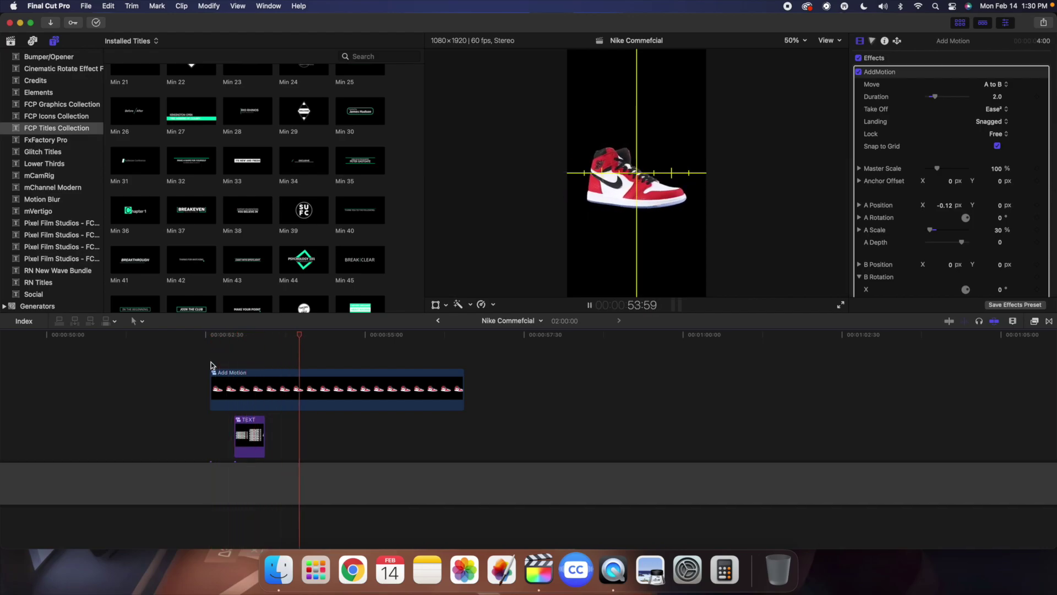
key("space")
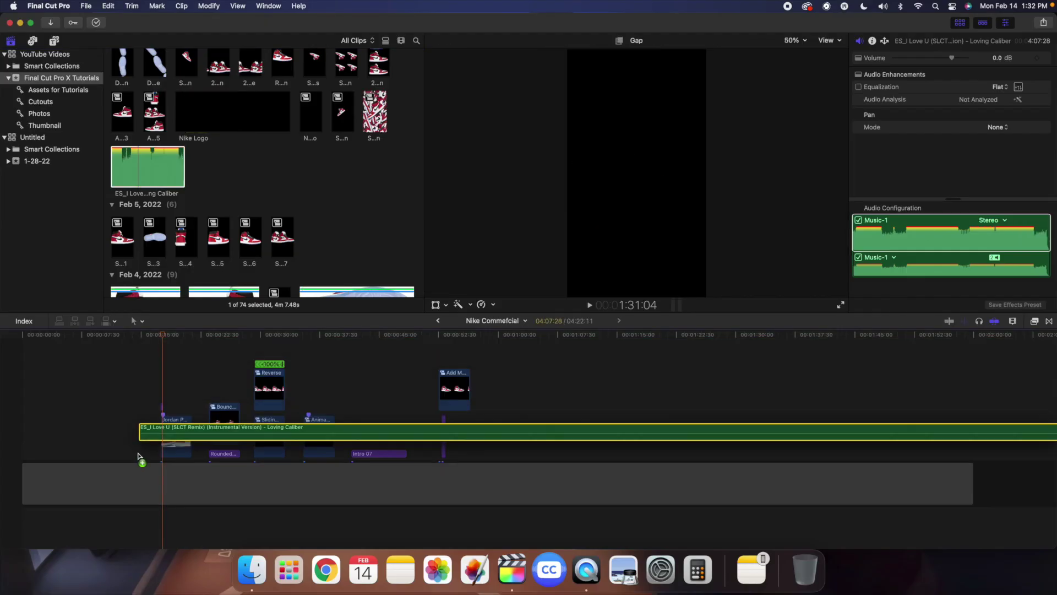
Step: Lay the Loving Caliber music track beneath the whole Nike commercial edit
left_click_drag(137, 455, 128, 523)
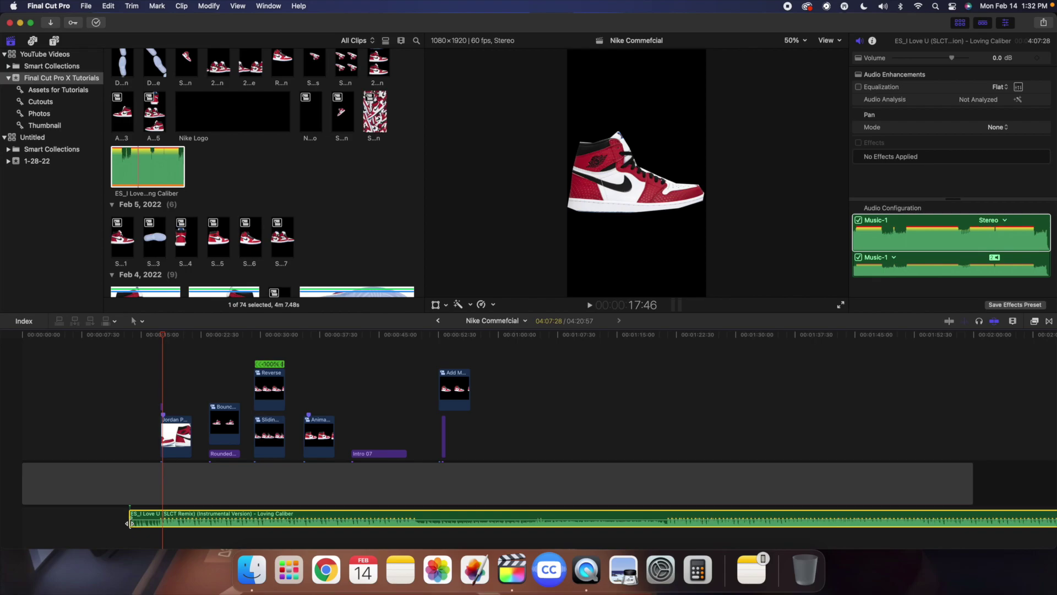
key("super+equal")
key("super+equal")
key("super+equal")
key("super+equal")
key("super+equal")
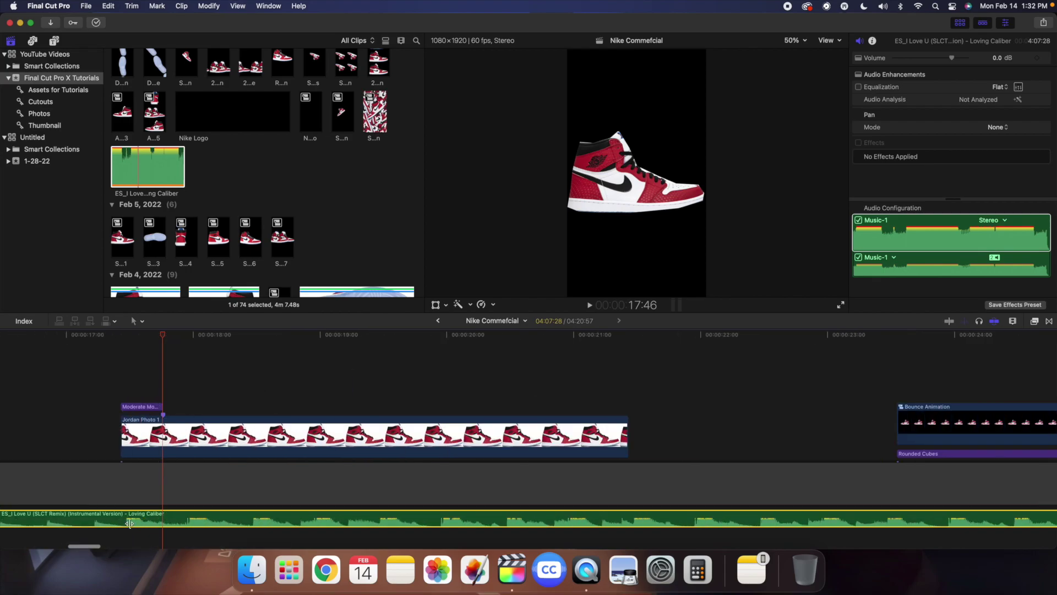
Step: Select the Jordan Photo 1 clip and frame-step the playhead from 18:22 to 18:28 hunting the beat
scroll(146, 495, "down", 3)
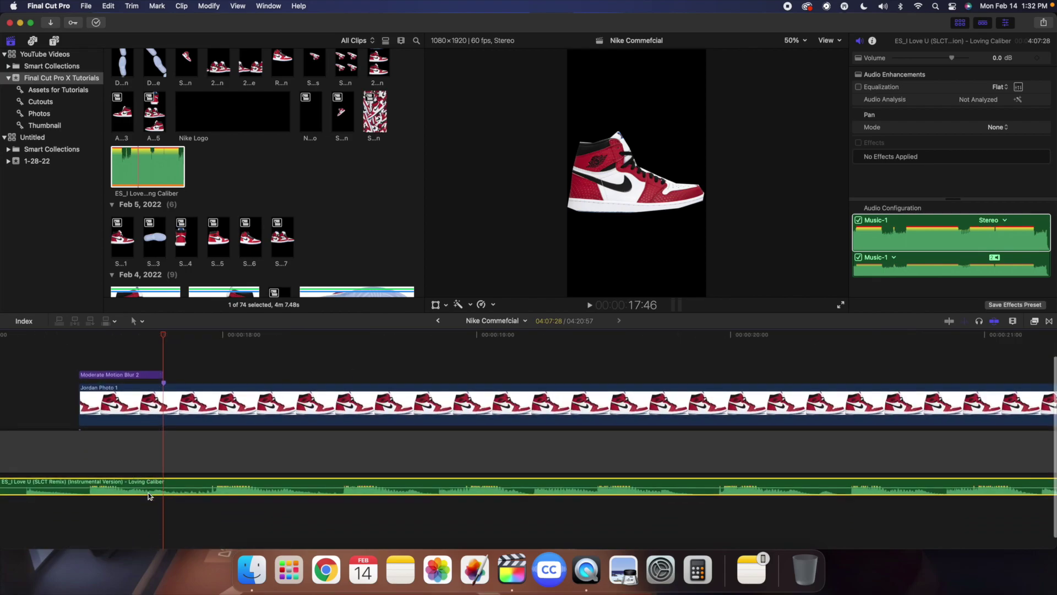
scroll(146, 493, "left", 2)
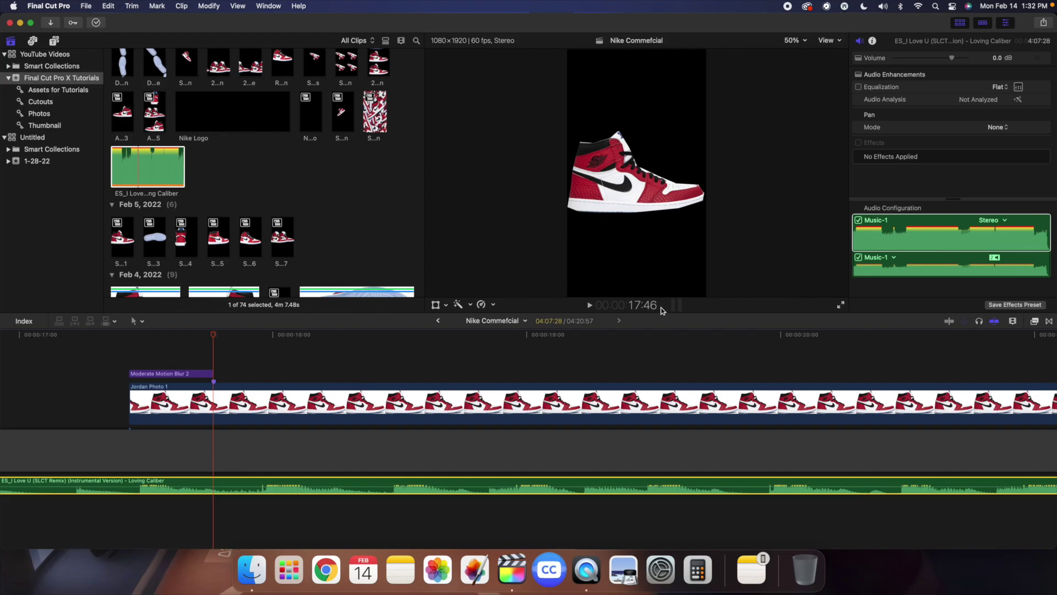
key("Right")
key("Right")
key("Right")
key("Right")
key("Right")
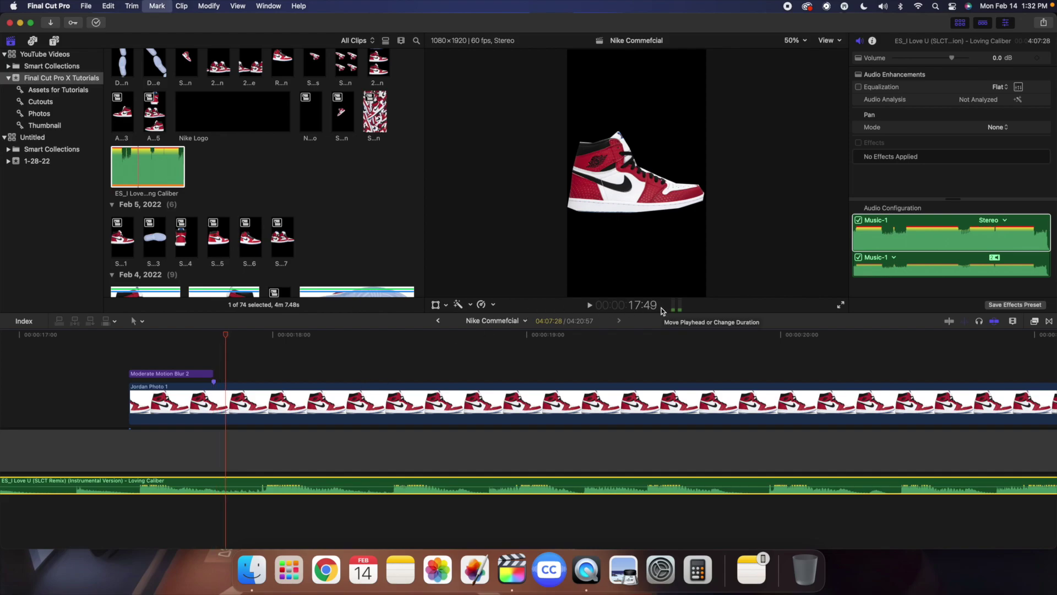
key("XF86AudioRaiseVolume")
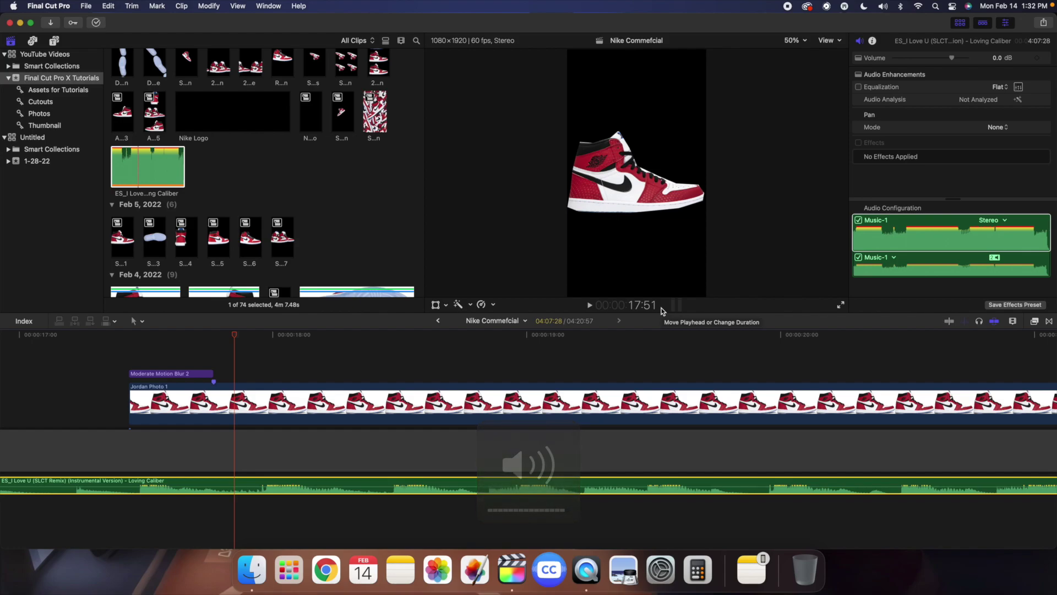
left_click(368, 377)
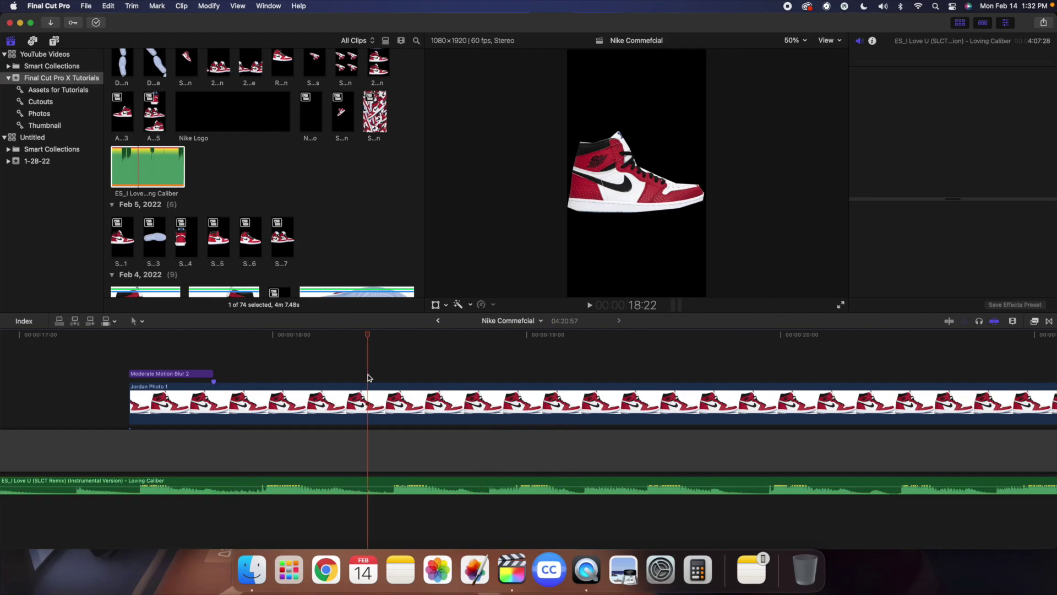
key("c")
key("super+equal")
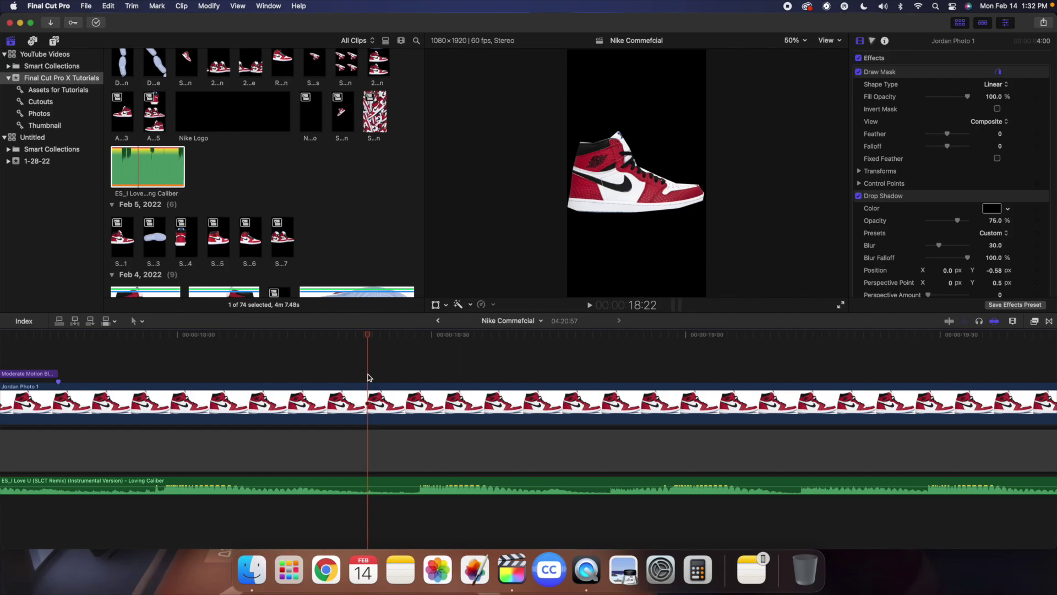
key("Right")
key("Right")
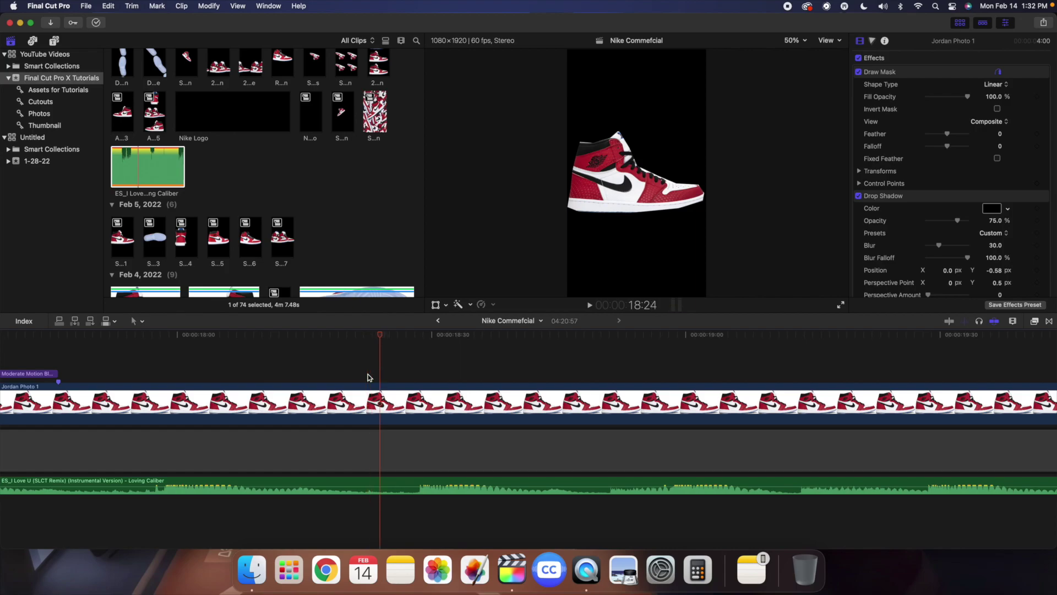
key("Right")
key("Right")
key("Right")
key("Right")
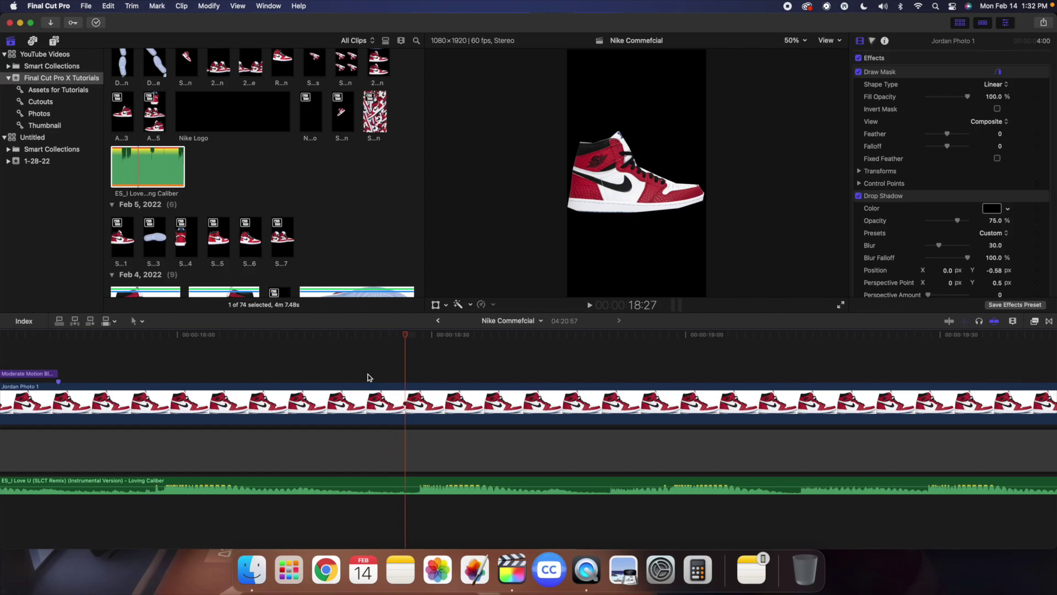
key("Left")
key("Right")
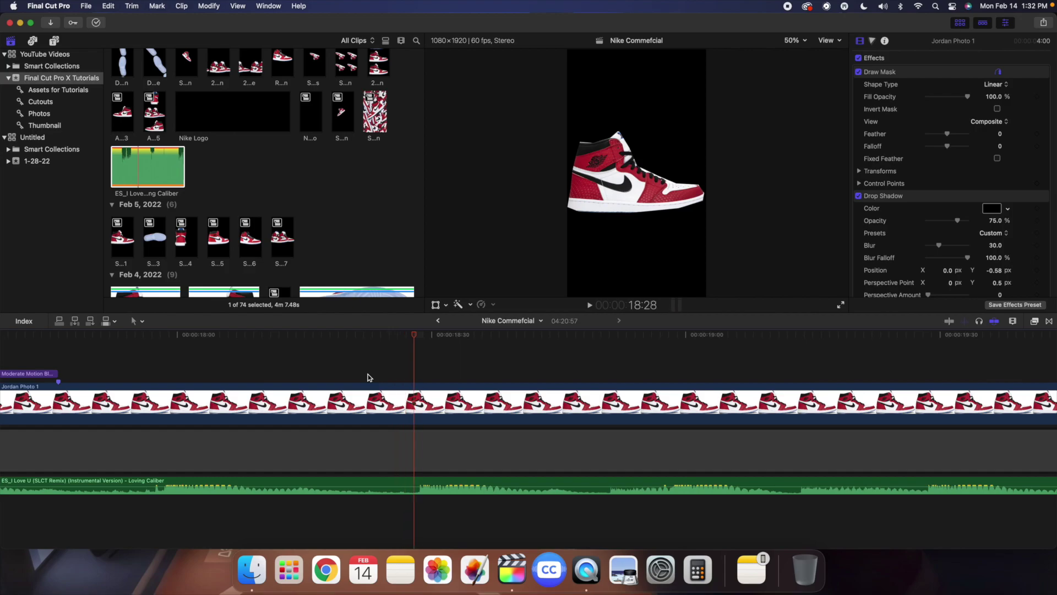
key("Right")
key("Left")
key("Left")
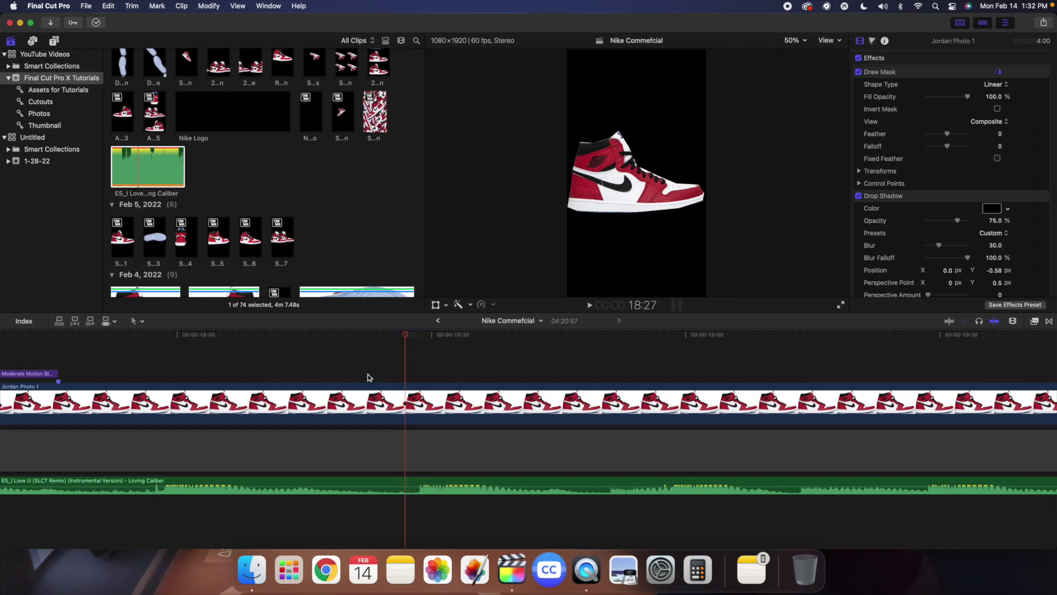
key("Right")
Step: Frame-step the playhead onto the music beat at 19:27
scroll(545, 391, "right", 5)
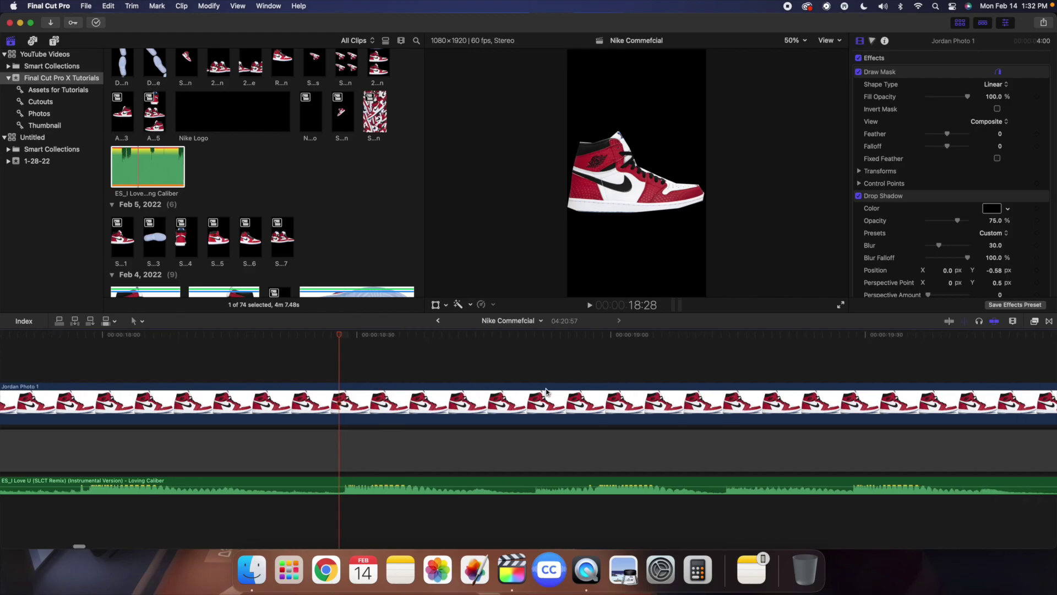
scroll(545, 392, "right", 8)
left_click(305, 373)
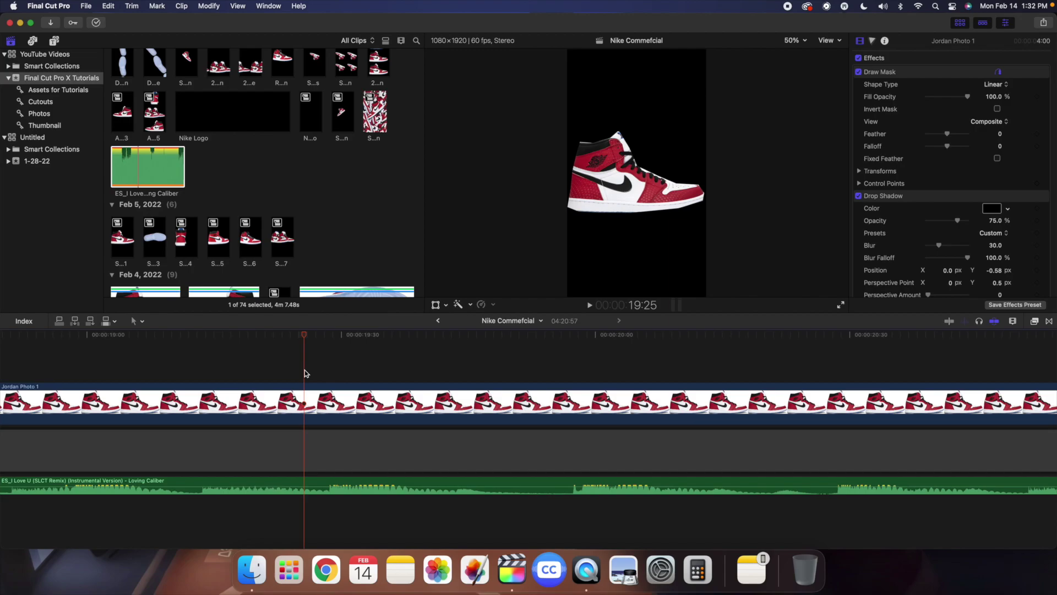
key("Right")
key("Right")
key("Right")
key("Left")
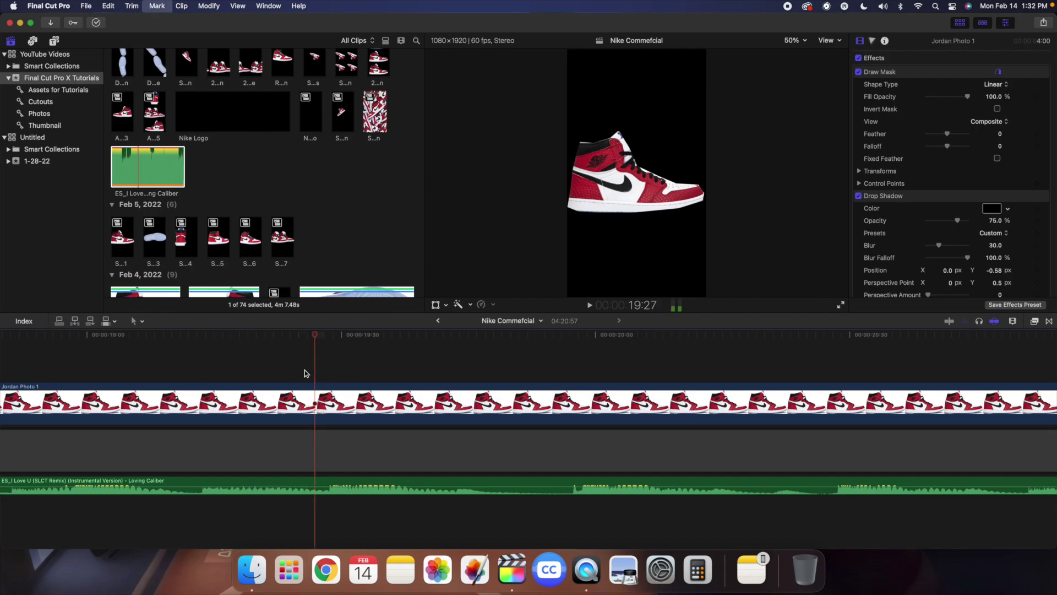
key("Right")
key("Right")
key("Left")
key("Left")
key("Left")
key("Right")
key("Right")
Step: Frame-step the playhead to the next beat at 19:57 inside Jordan Photo 1
left_click(338, 437)
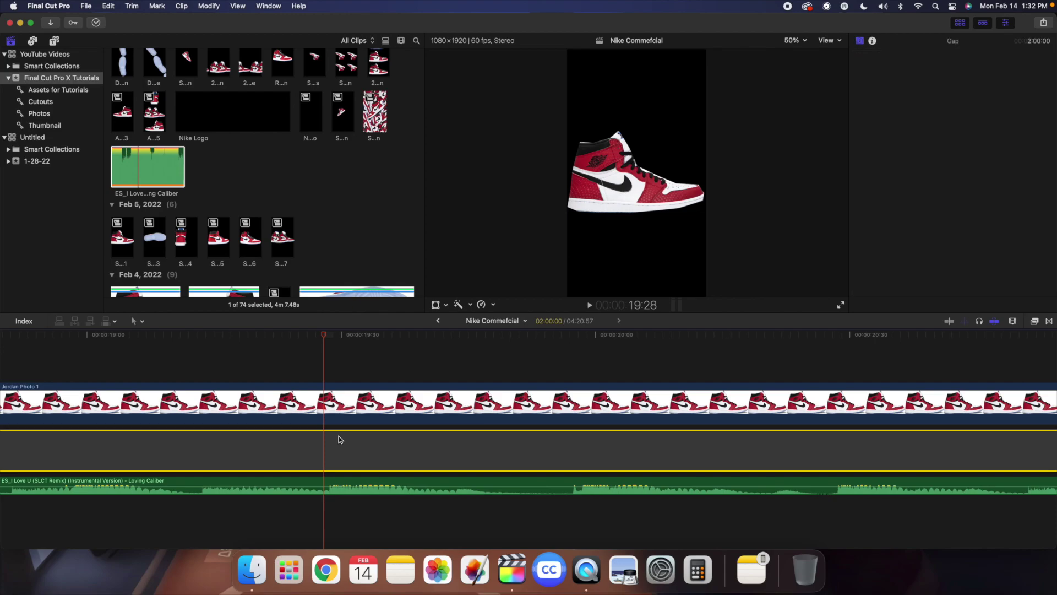
scroll(439, 426, "right", 4)
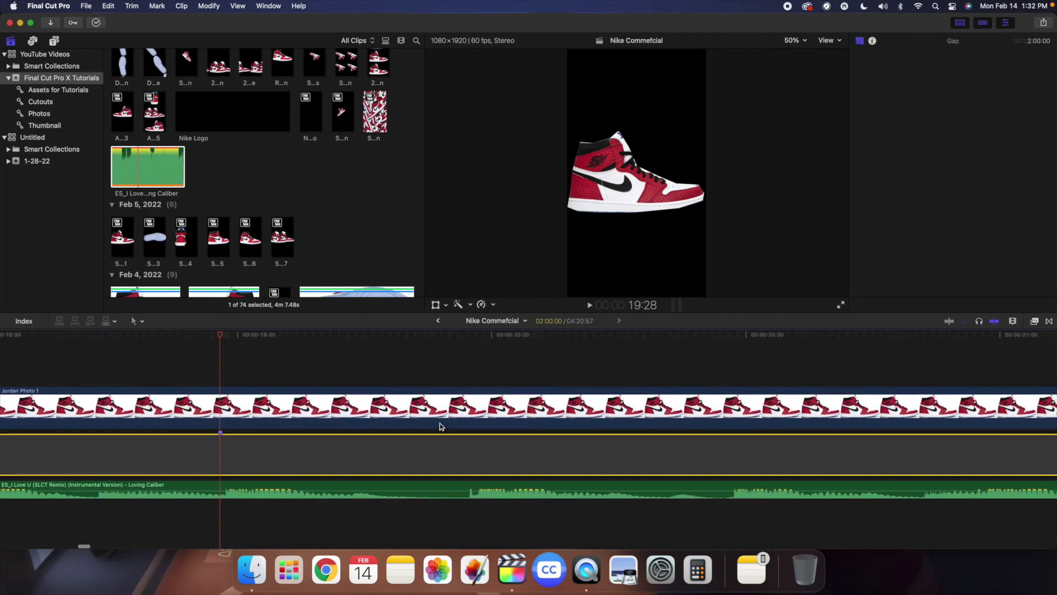
scroll(439, 427, "right", 5)
key("Right")
key("Right")
key("Right")
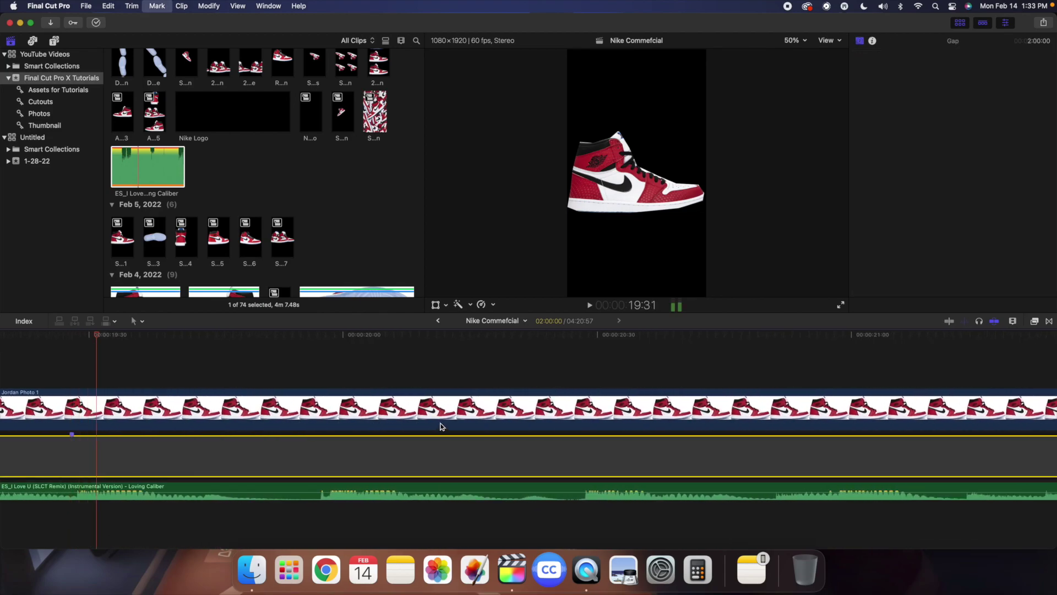
key("Right")
key("Right")
key("Right")
key("Right")
key("Right")
key("Right")
key("Right")
key("Right")
key("Right")
key("Right")
key("Right")
key("Right")
key("Right")
key("Right")
key("Right")
key("Right")
key("Right")
key("Right")
key("Right")
key("Right")
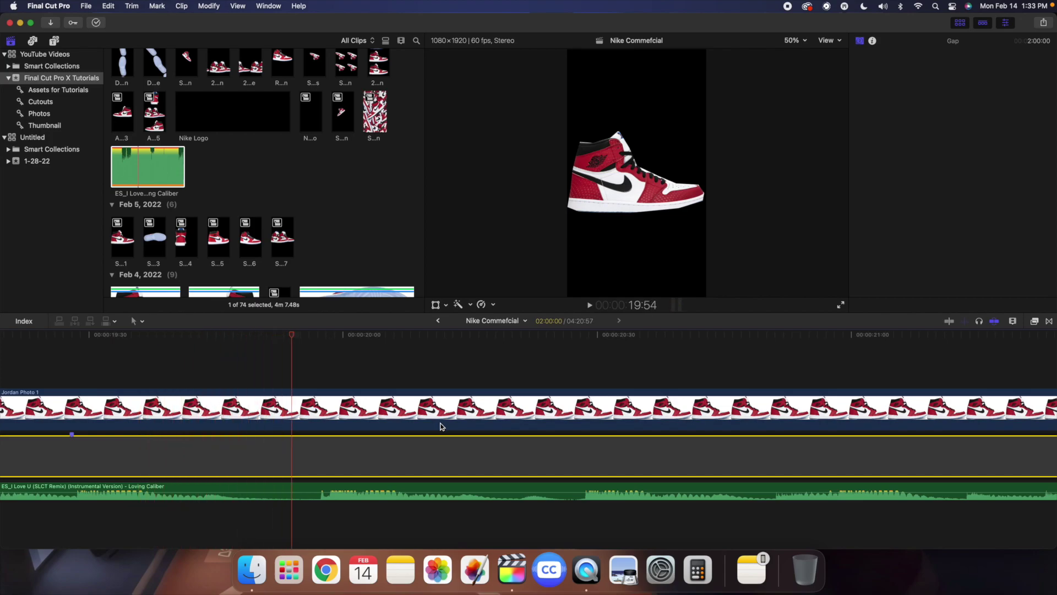
key("Right")
key("Right")
key("Right")
key("Right")
key("Right")
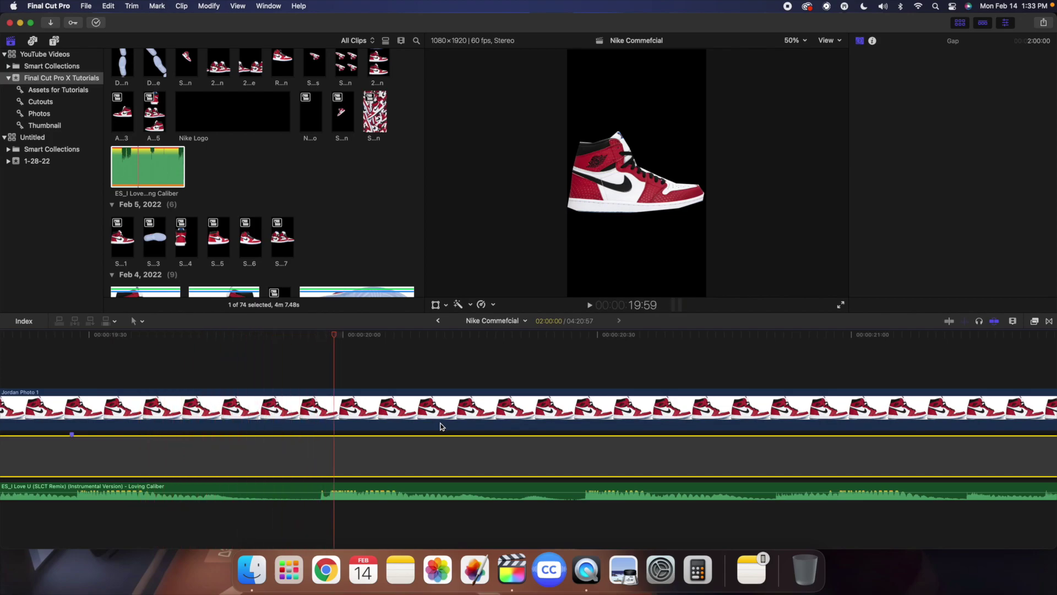
key("Left")
key("Left")
key("Left")
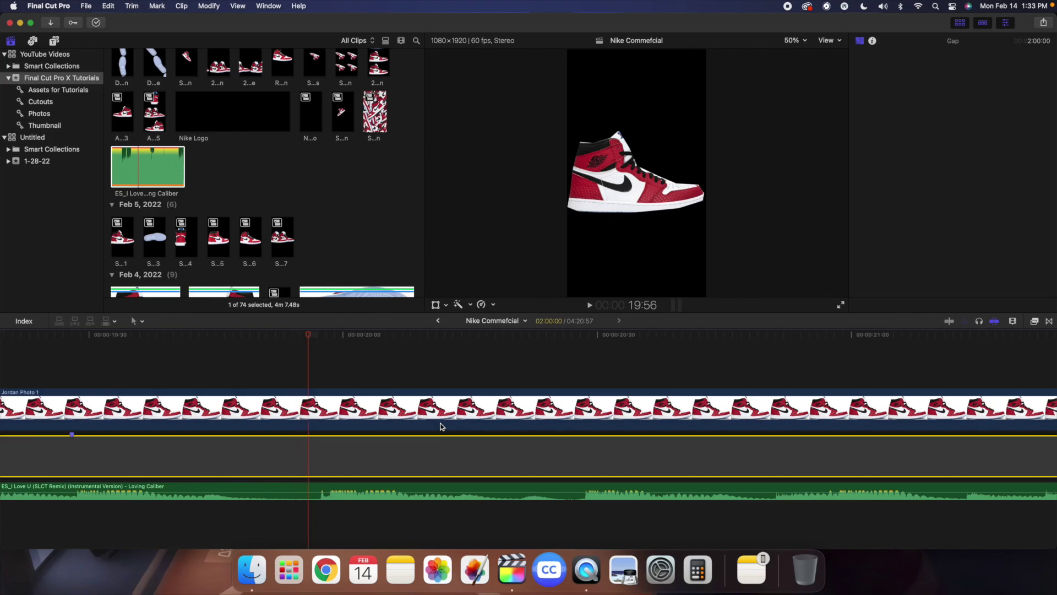
key("Right")
key("Right")
key("Left")
key("Left")
key("Left")
key("Left")
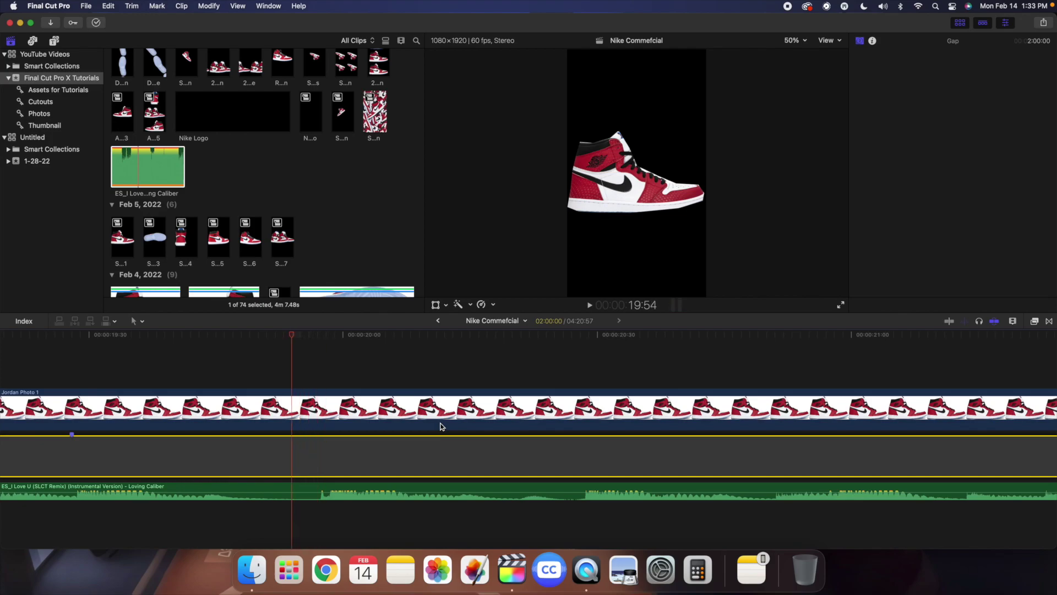
key("Right")
key("Right")
key("Right")
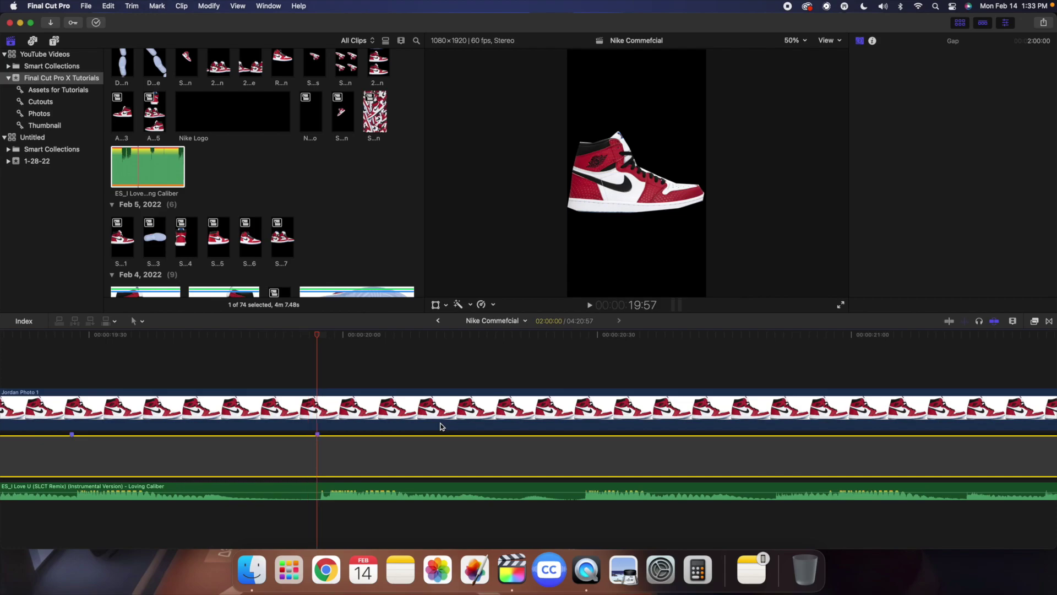
key("super+minus")
key("super+minus")
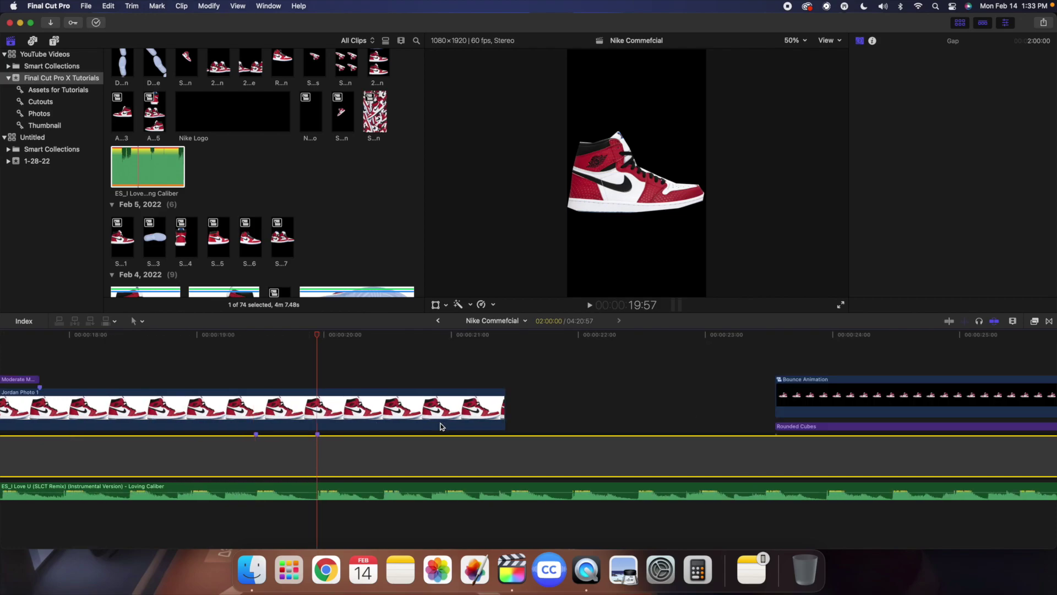
key("XF86AudioMute")
key("super+minus")
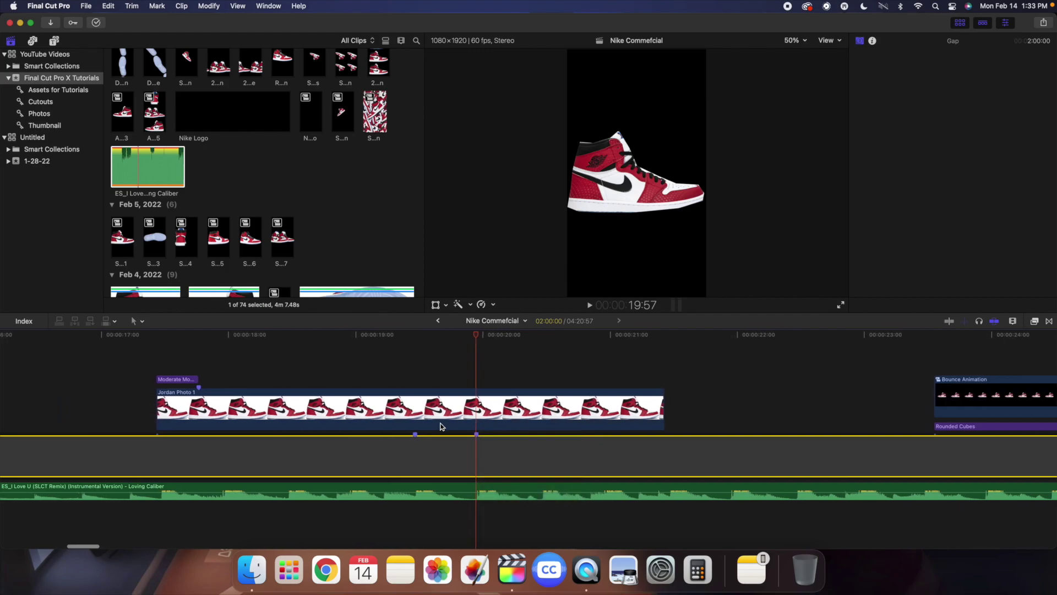
scroll(530, 405, "right", 5)
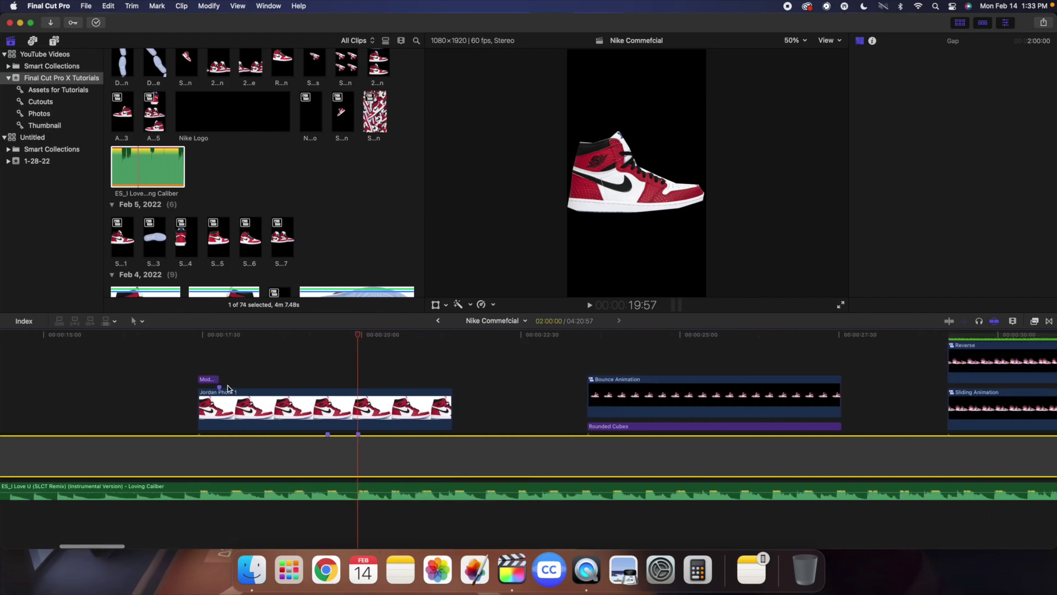
Step: Trim Jordan Photo 1 to end at 19:57 and slide Bounce Animation with Rounded Cubes up against it
left_click_drag(197, 365, 356, 403)
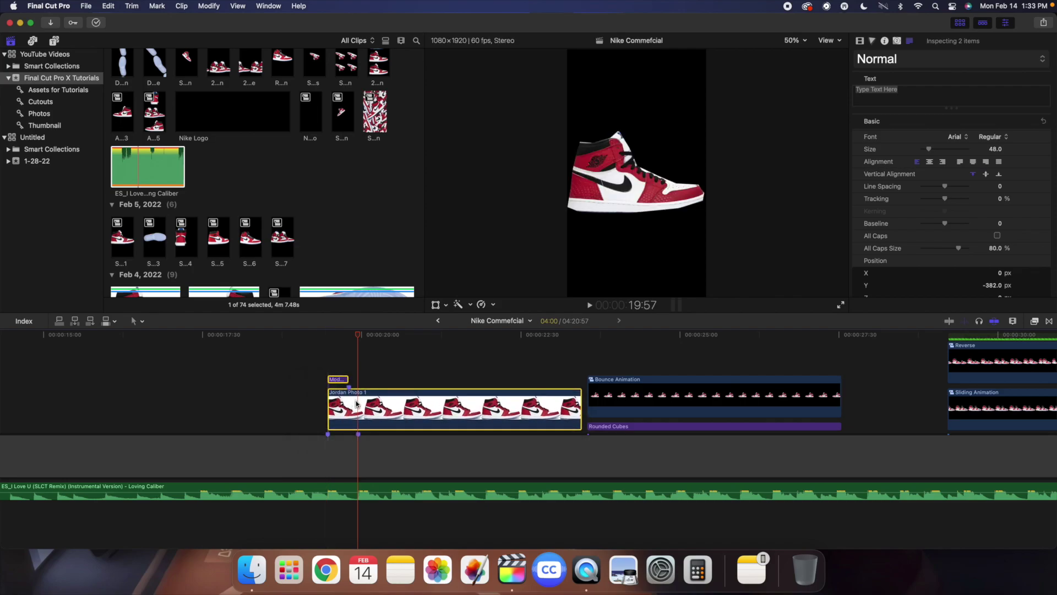
key("alt+bracketright")
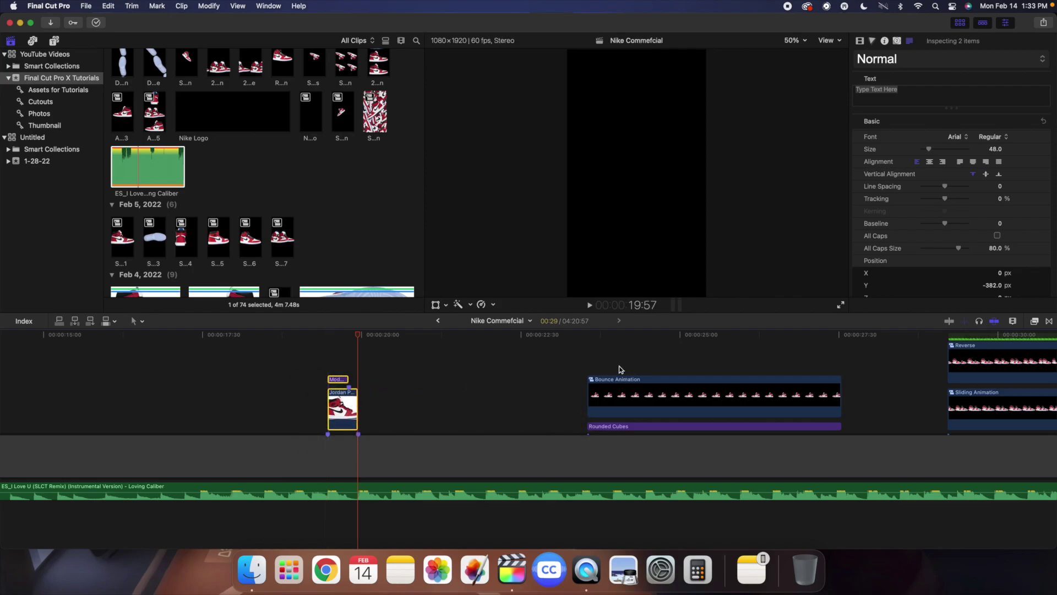
left_click(620, 394)
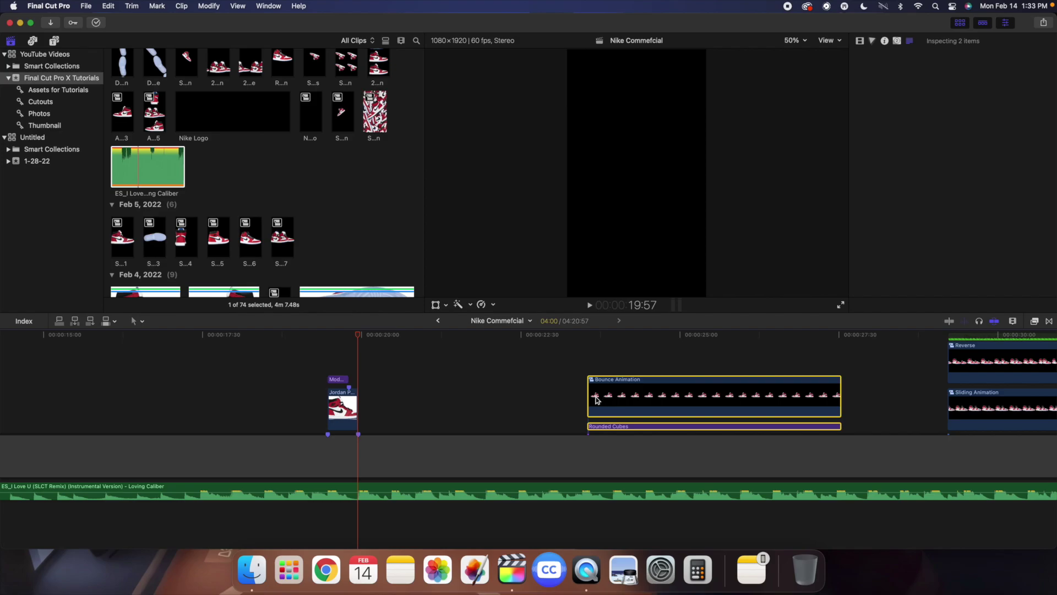
left_click_drag(596, 398, 355, 365)
left_click(355, 364)
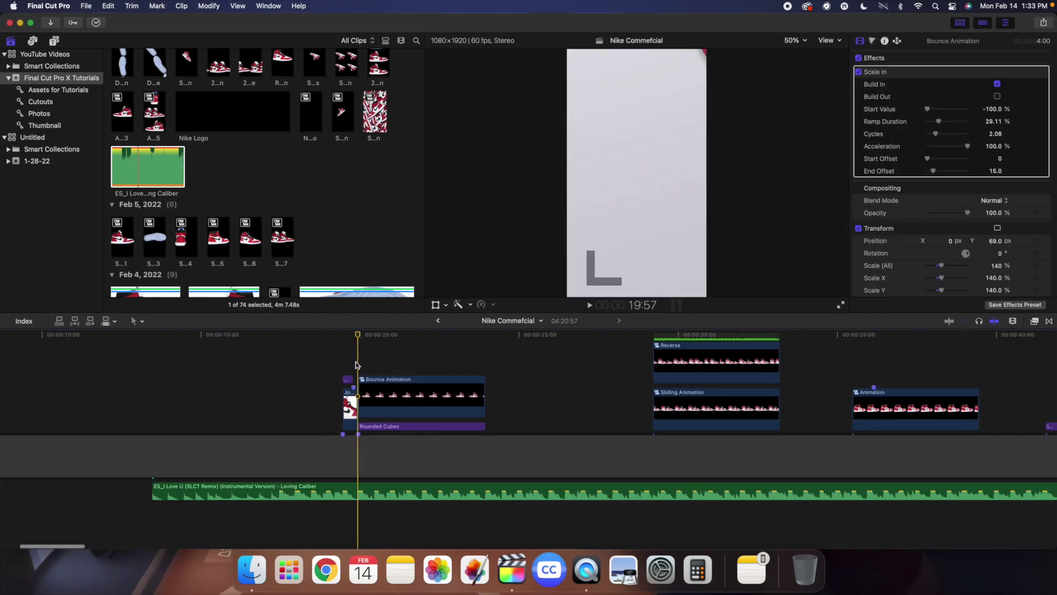
key("super+minus")
key("super+minus")
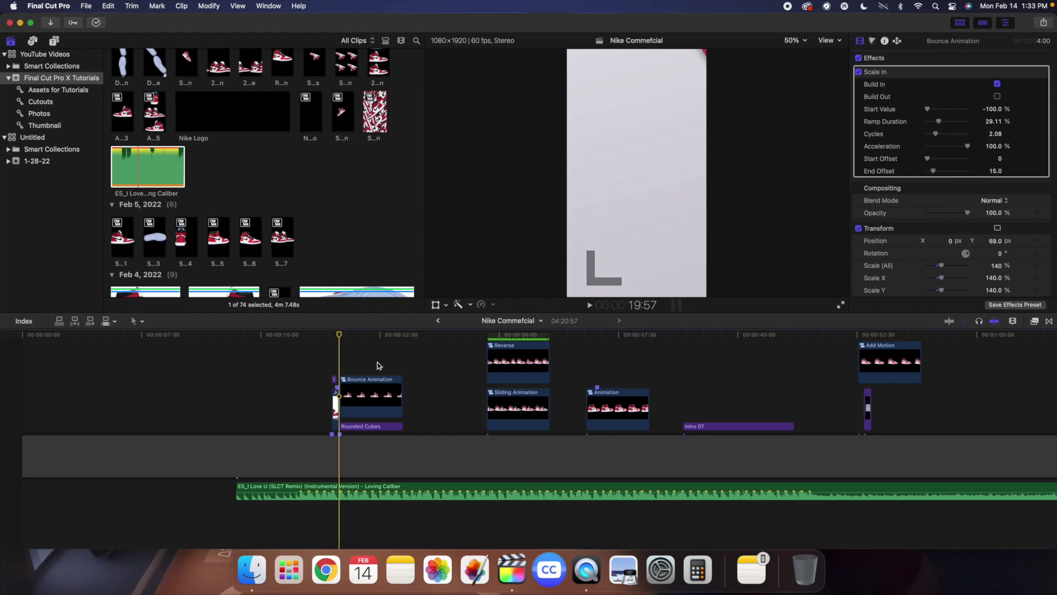
scroll(455, 366, "right", 10)
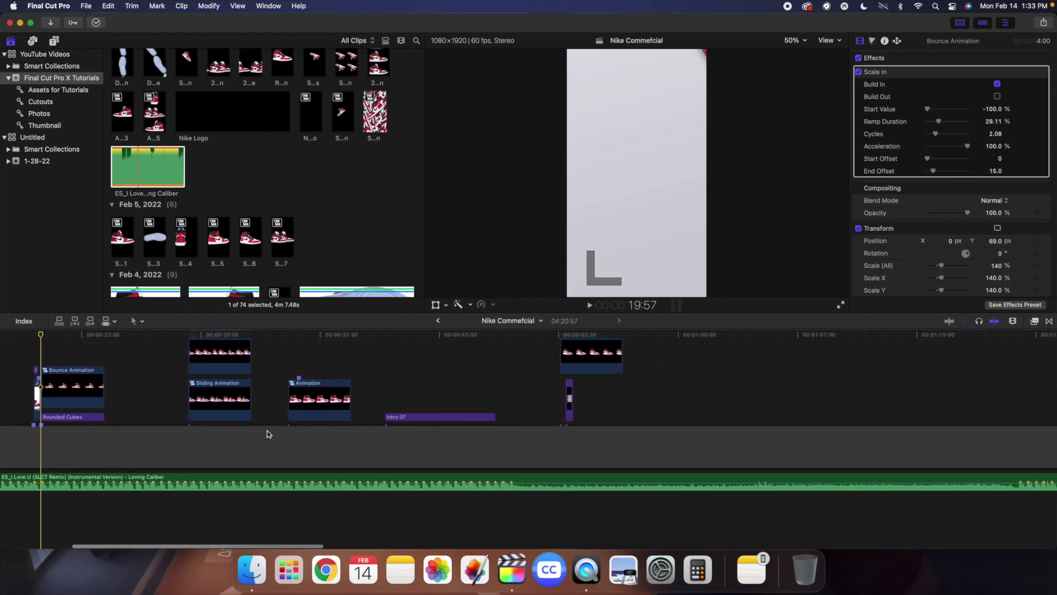
Step: Add three volume keyframes on the music track and drag the later ones down to about -23 dB
left_click(304, 482, "alt")
left_click(346, 483, "alt")
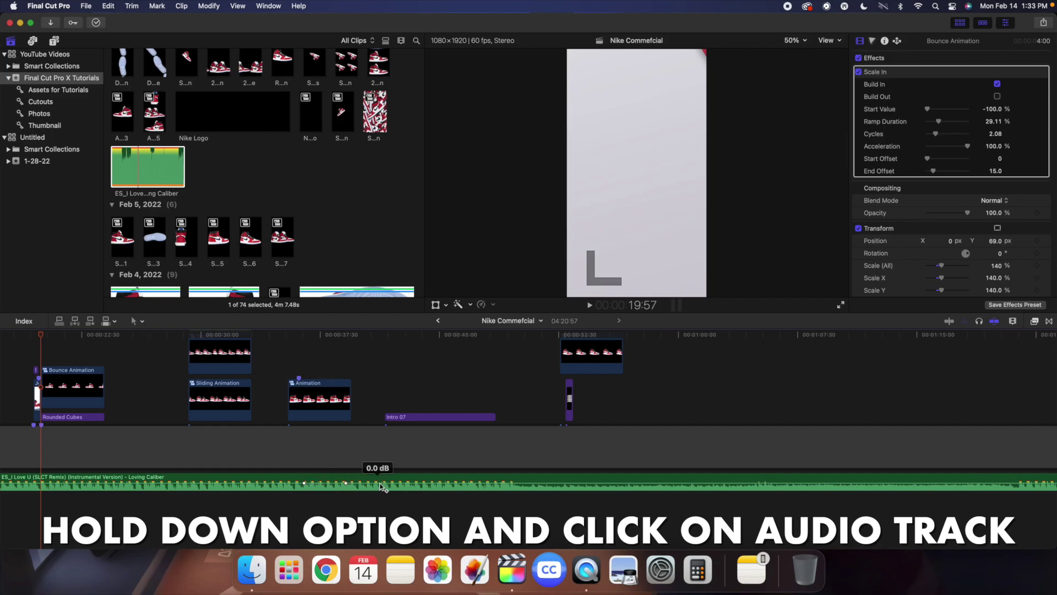
left_click(398, 483, "alt")
scroll(450, 484, "right", 3)
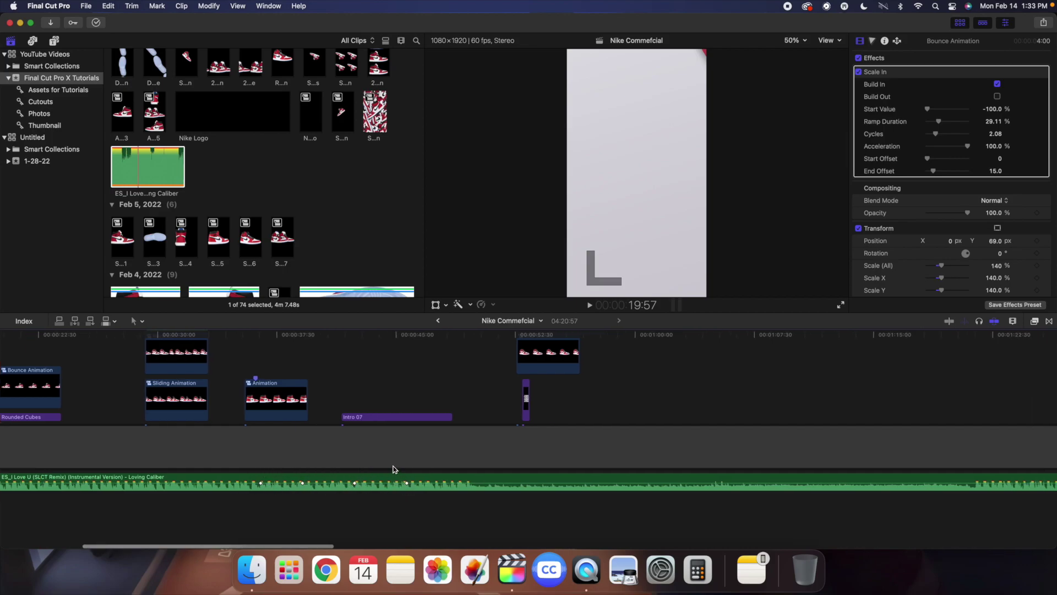
left_click_drag(270, 483, 374, 486)
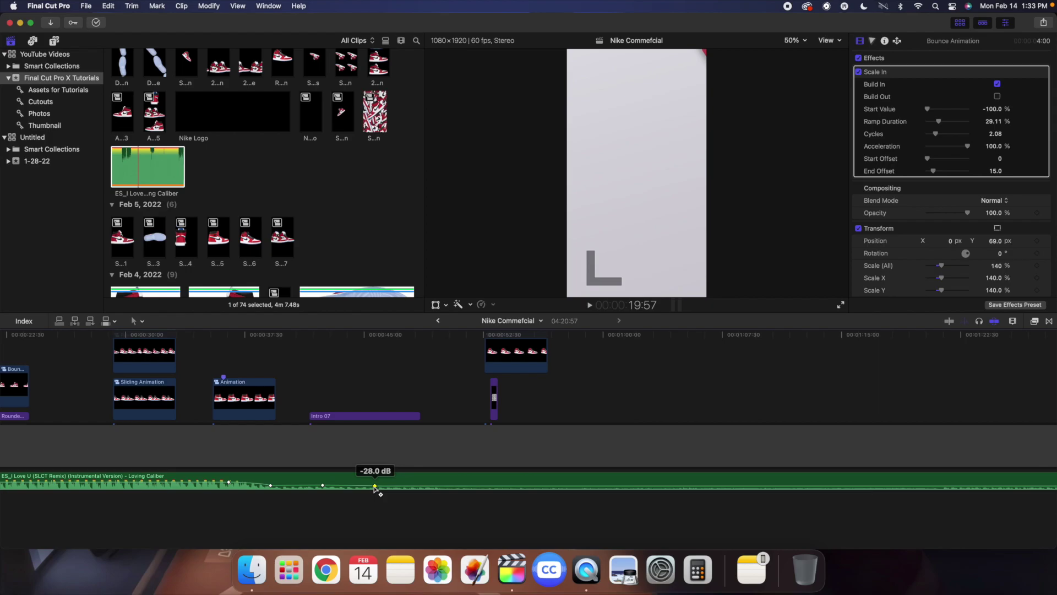
Step: Fit the whole project in the timeline and play back the music fade
key("super+minus")
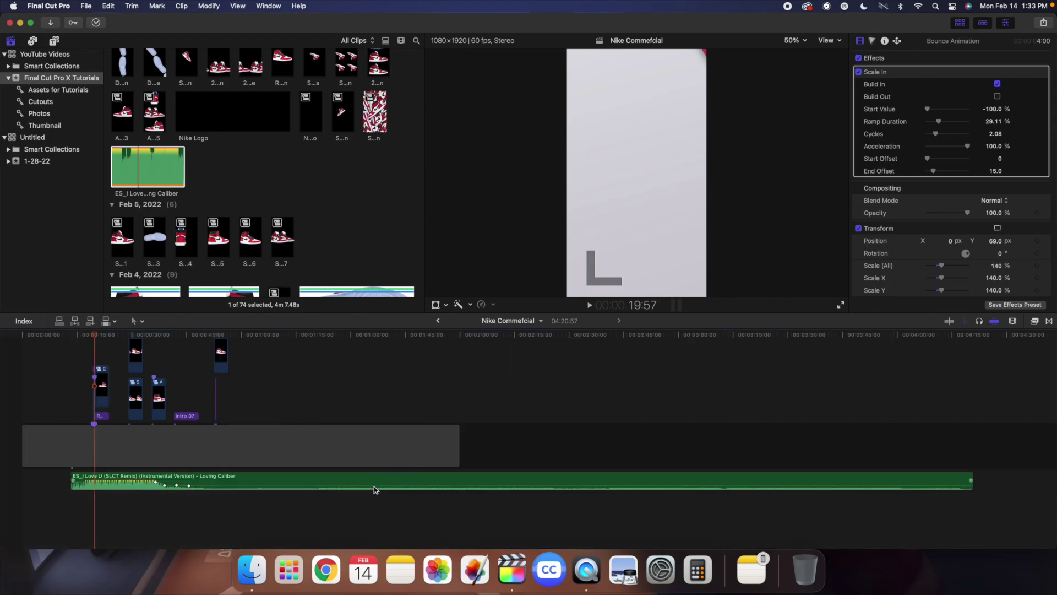
key("super+equal")
scroll(374, 489, "left", 5)
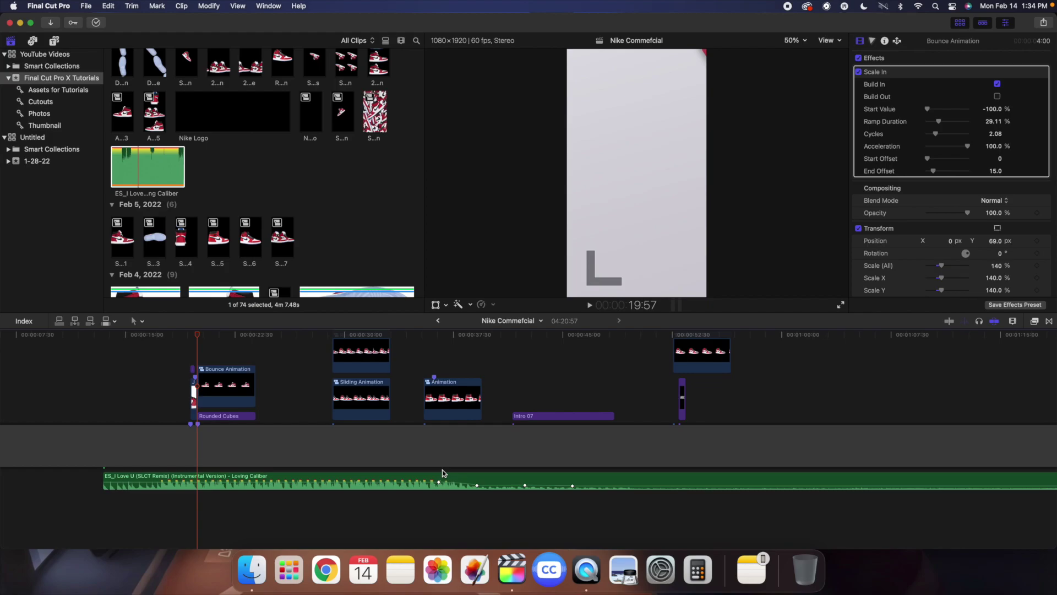
key("shift+z")
key("space")
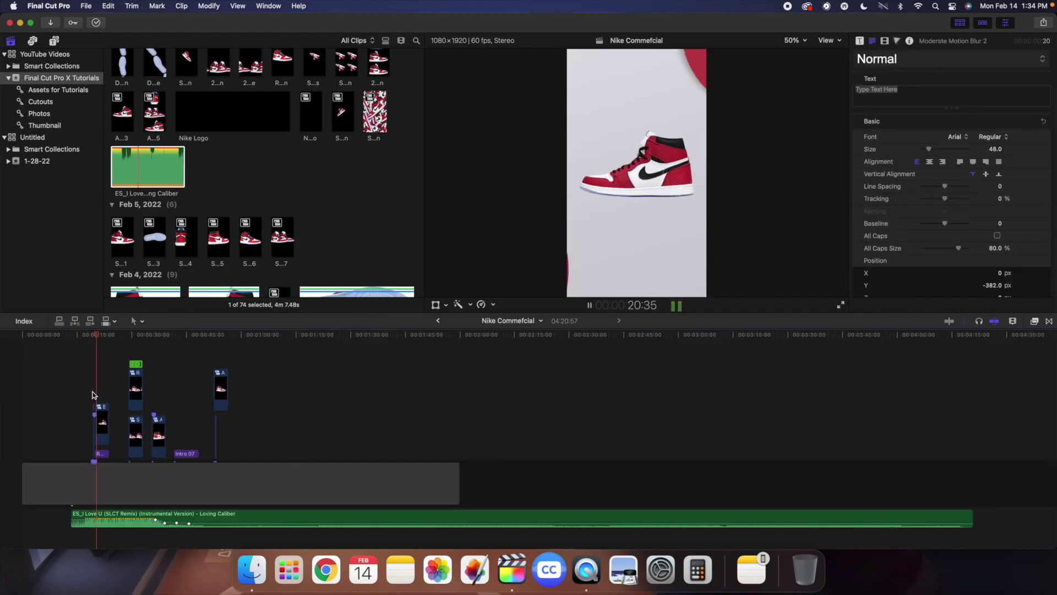